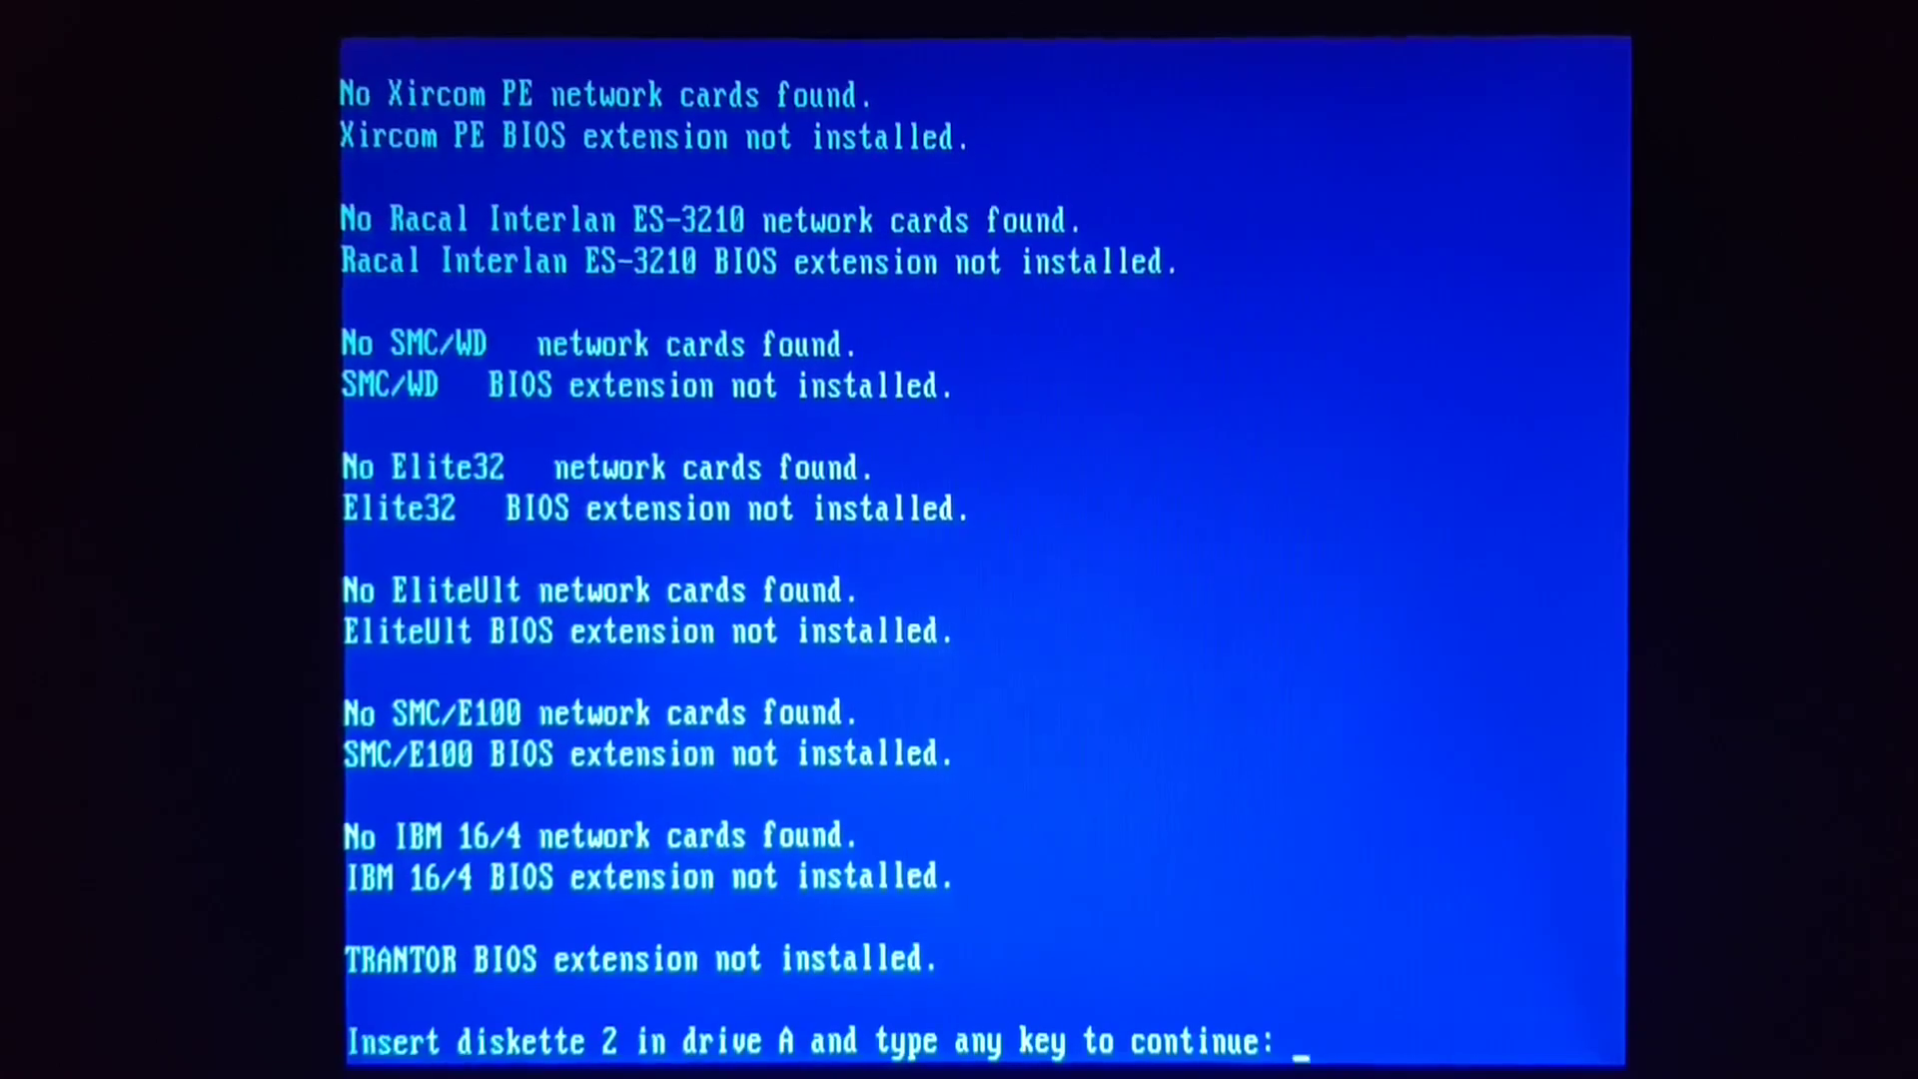
- After inserting diskette 2, boot from the CD drive using boot device code 10
key(Return)
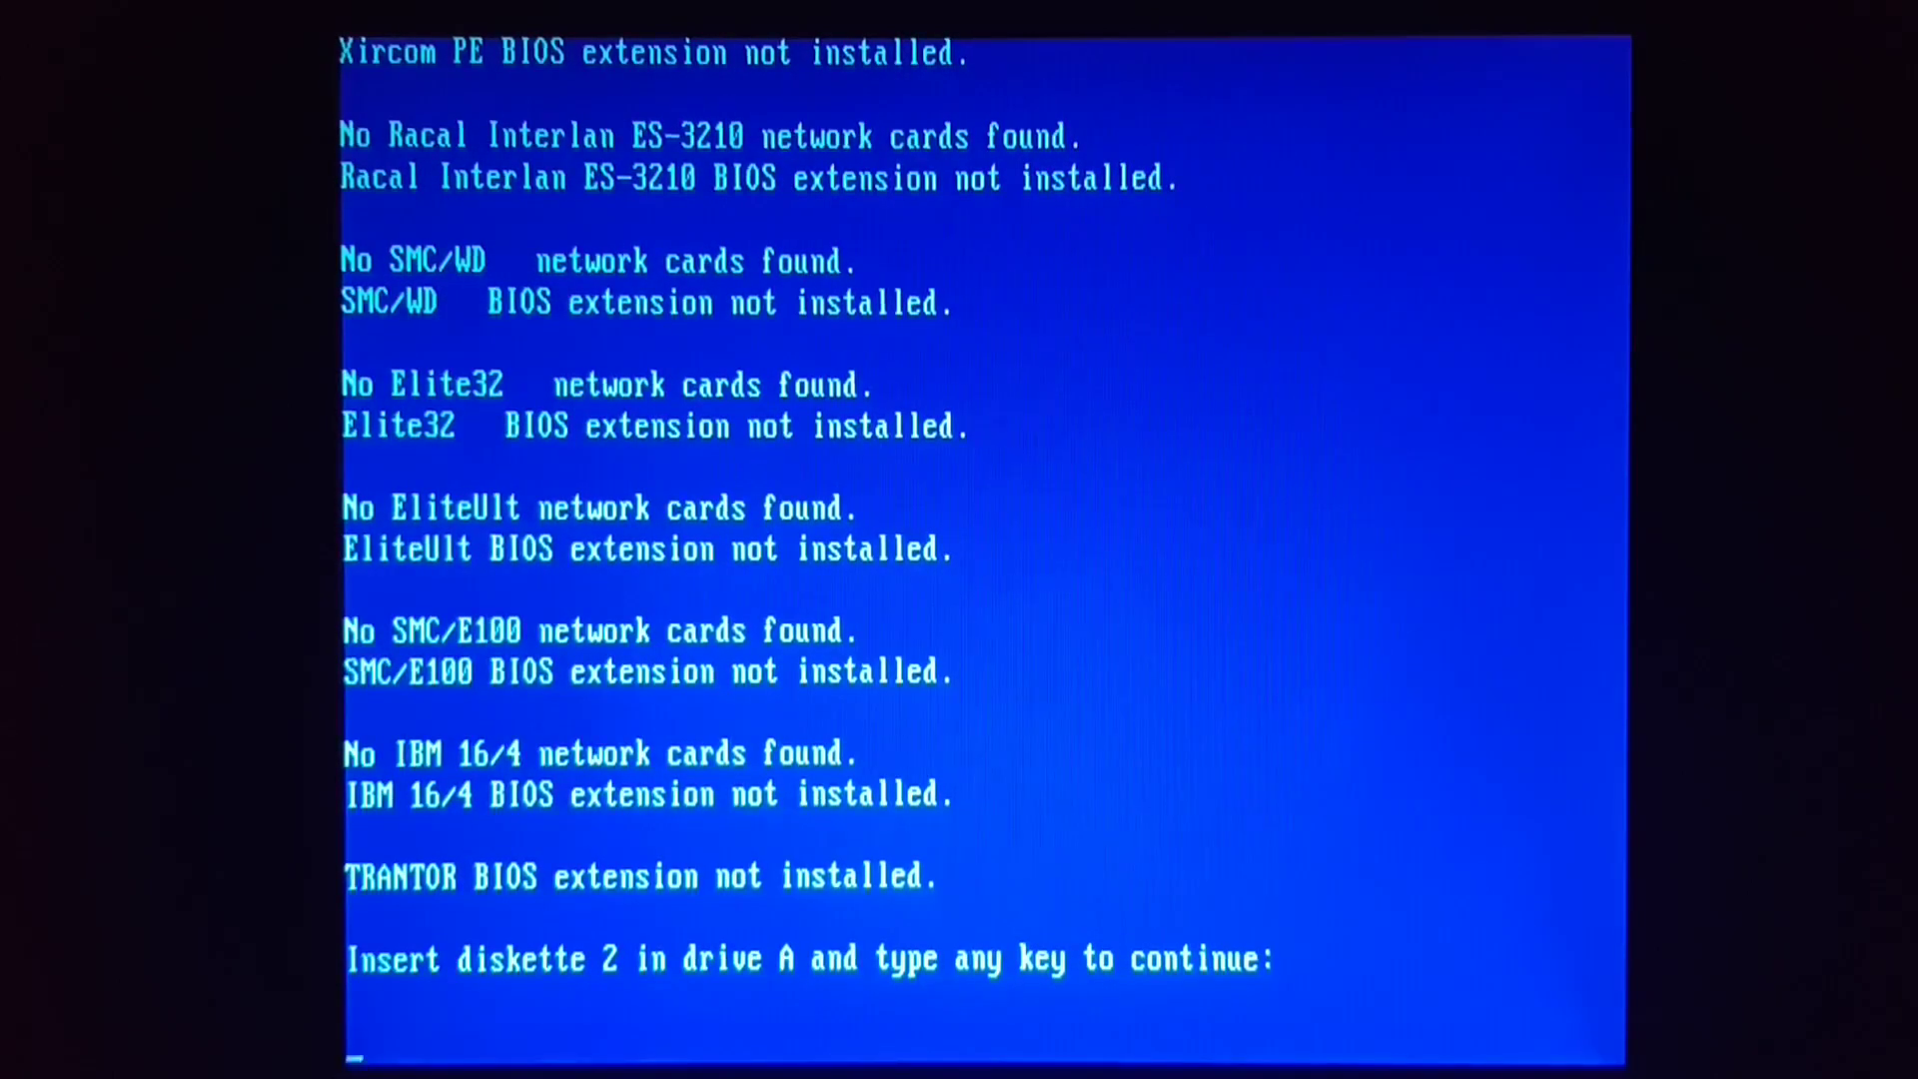
key(Return)
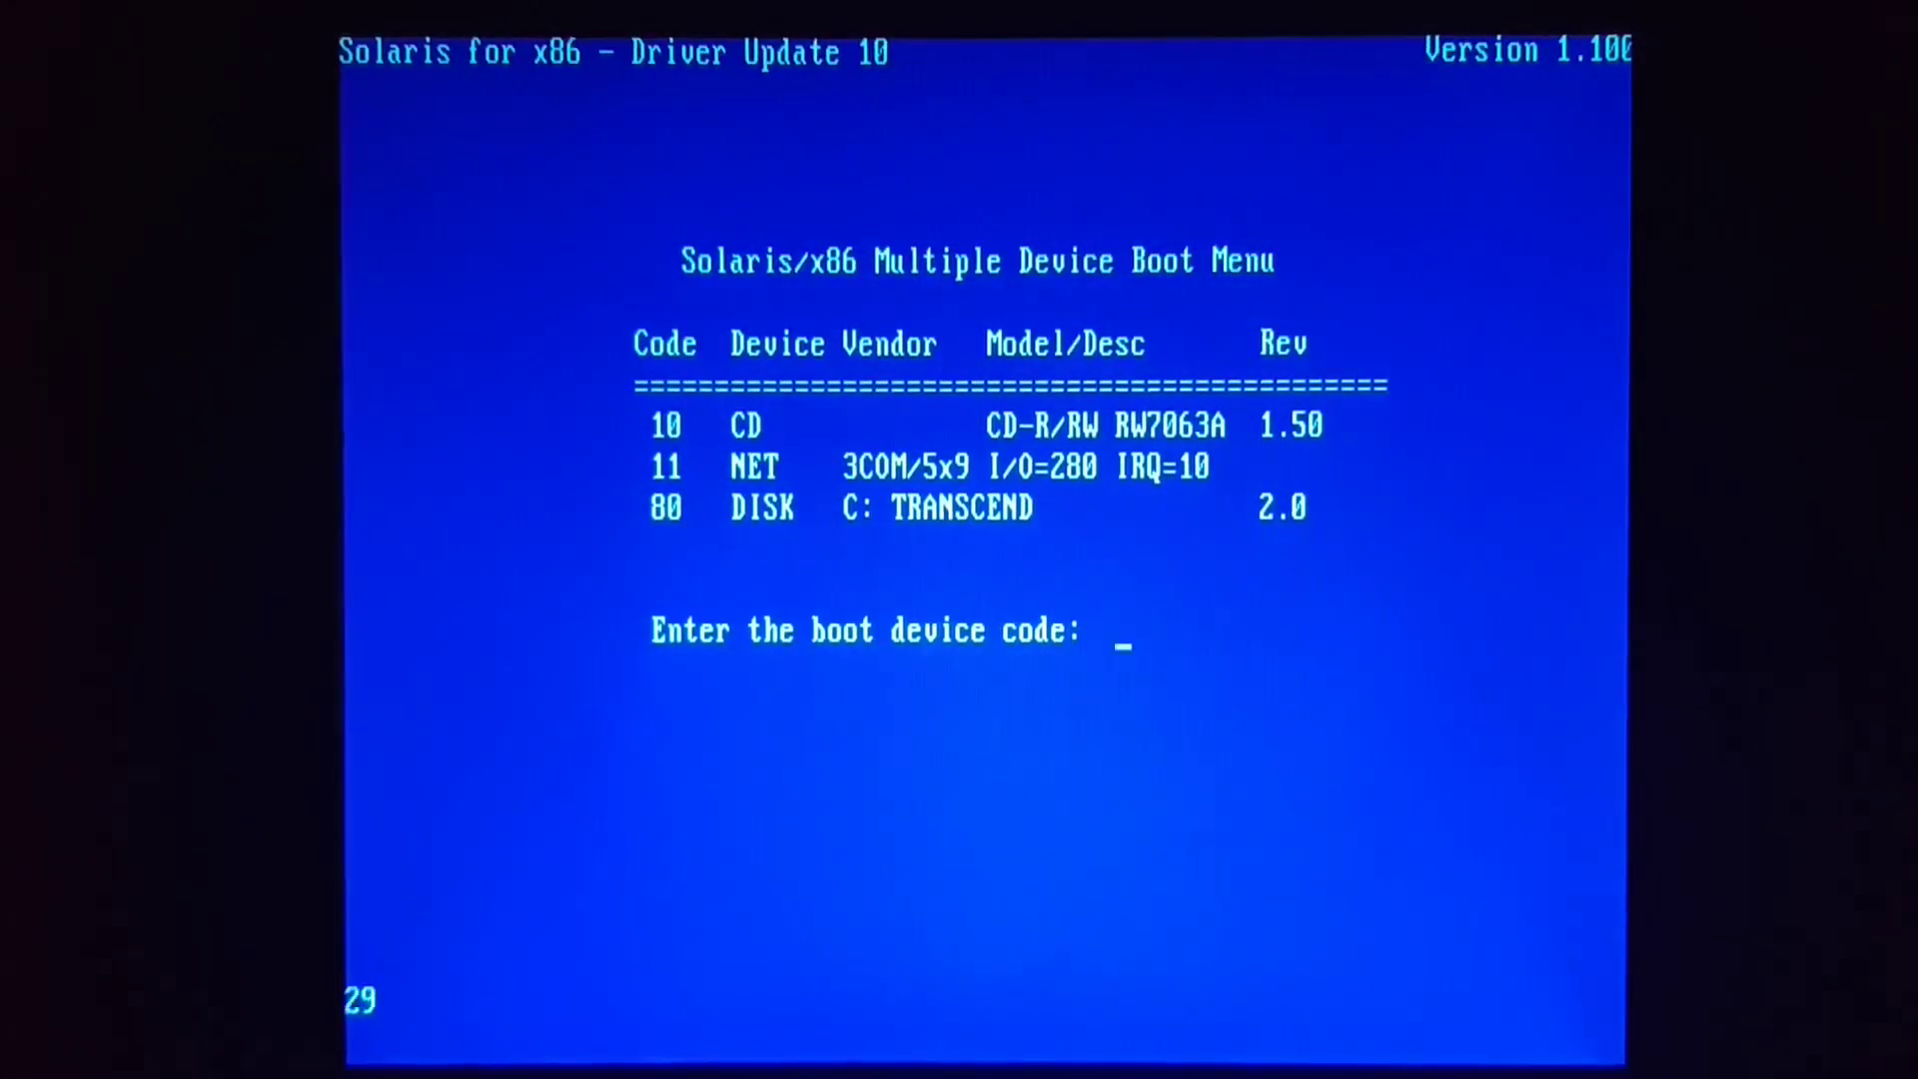
text(10)
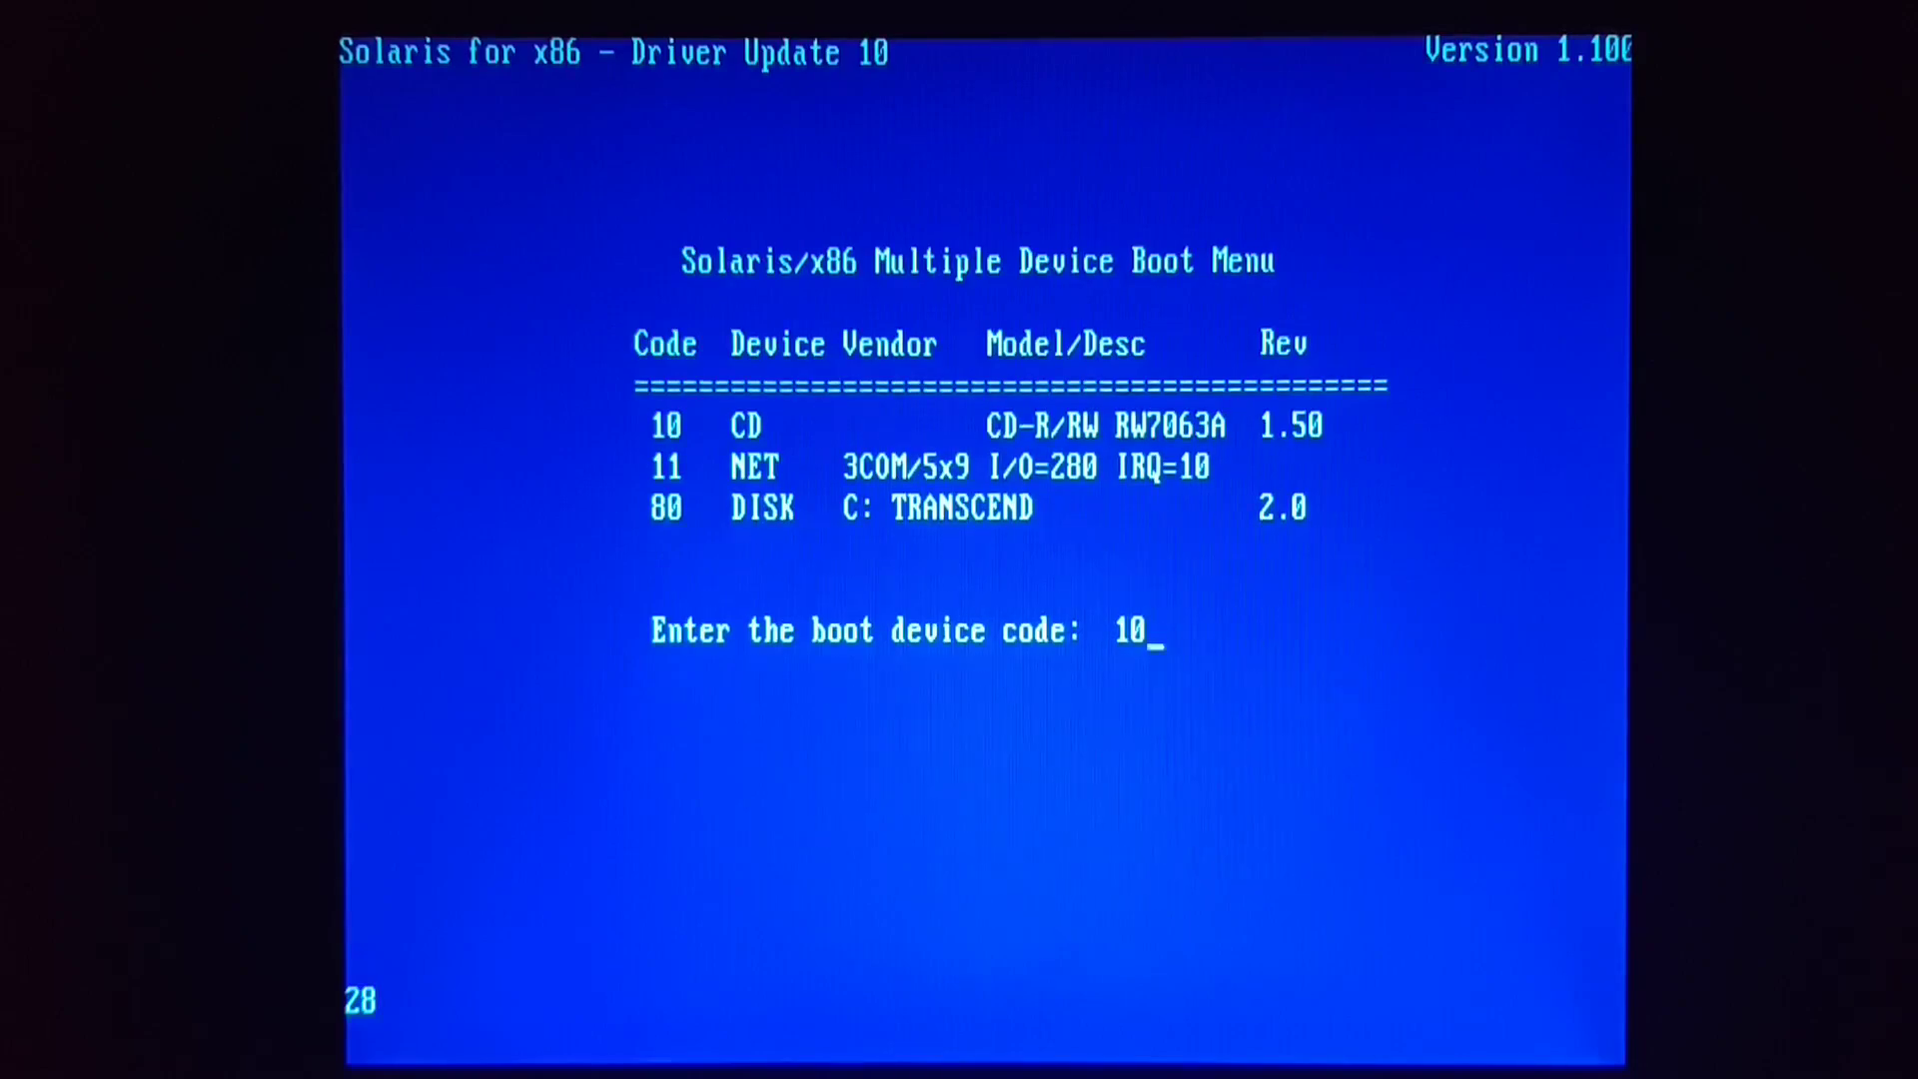
key(Return)
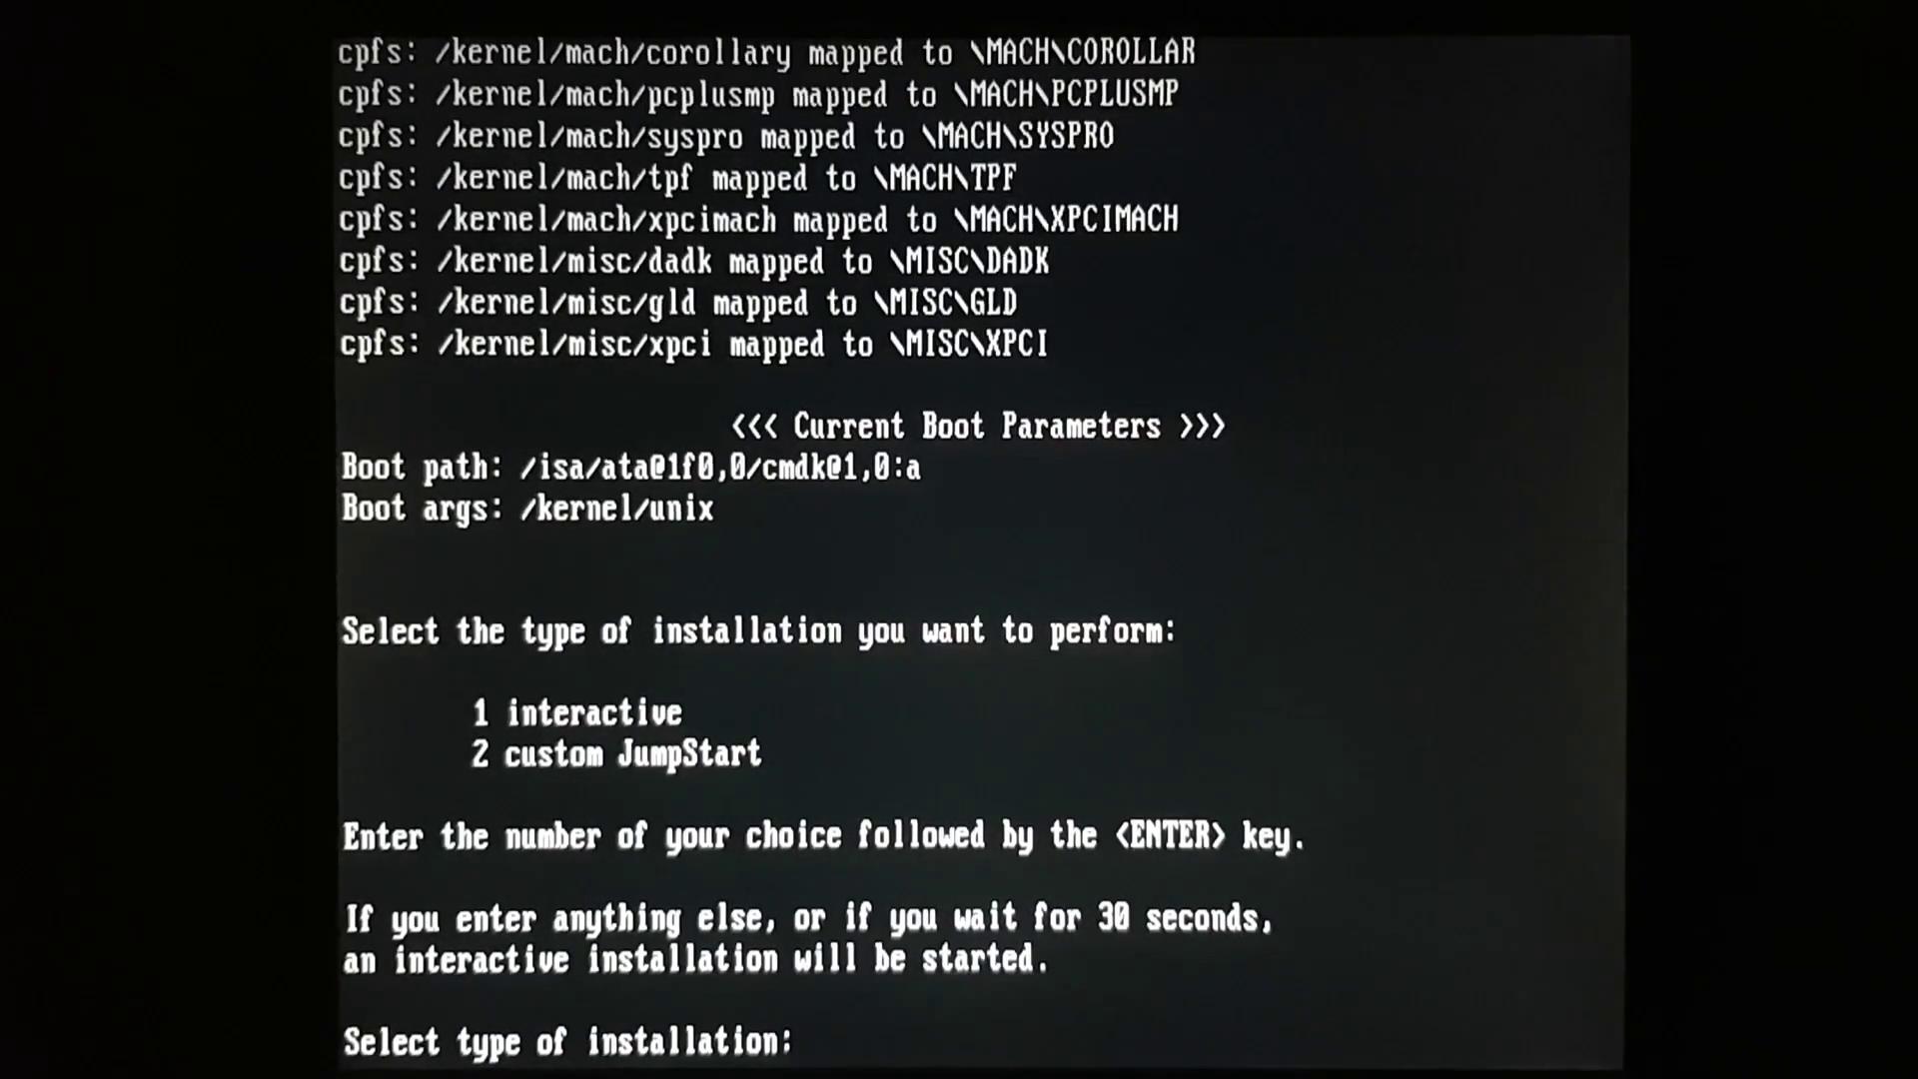
- Choose installation type 1 to begin the interactive Solaris installation
text(1)
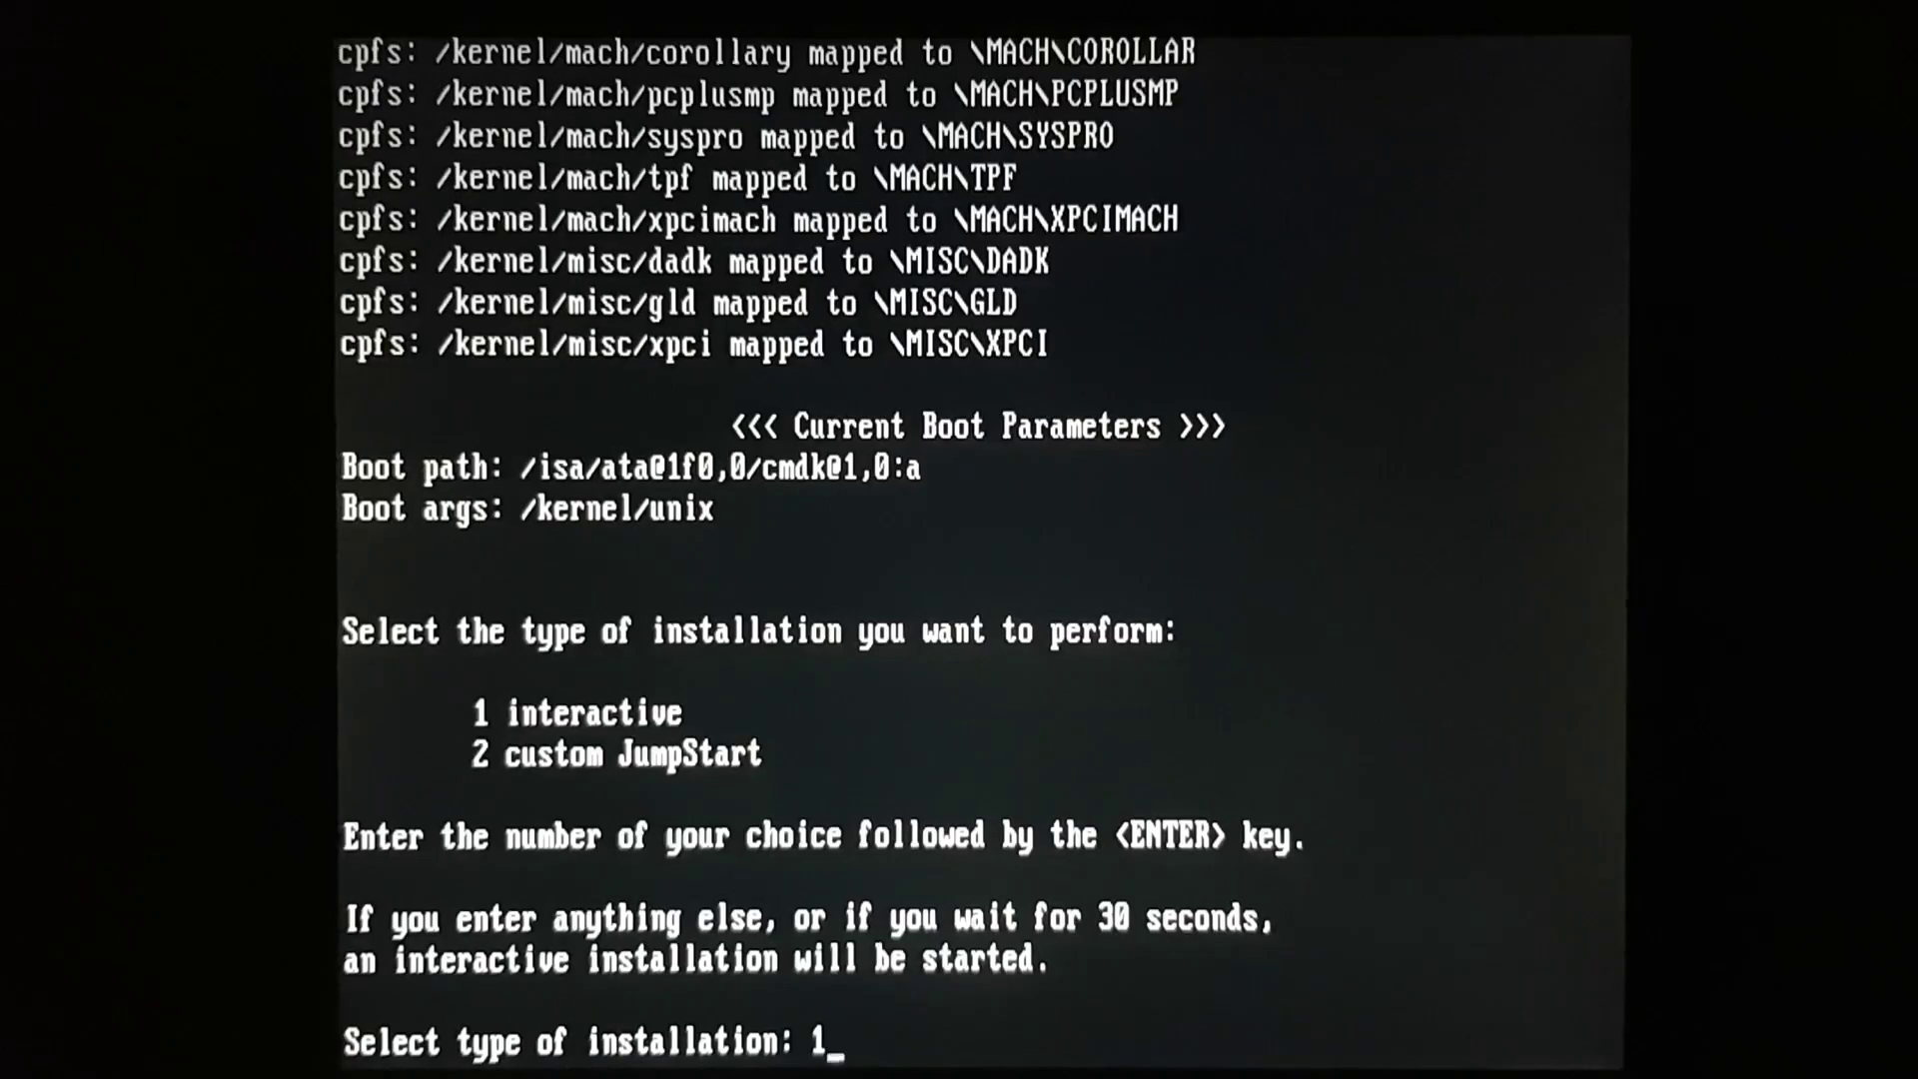
key(Return)
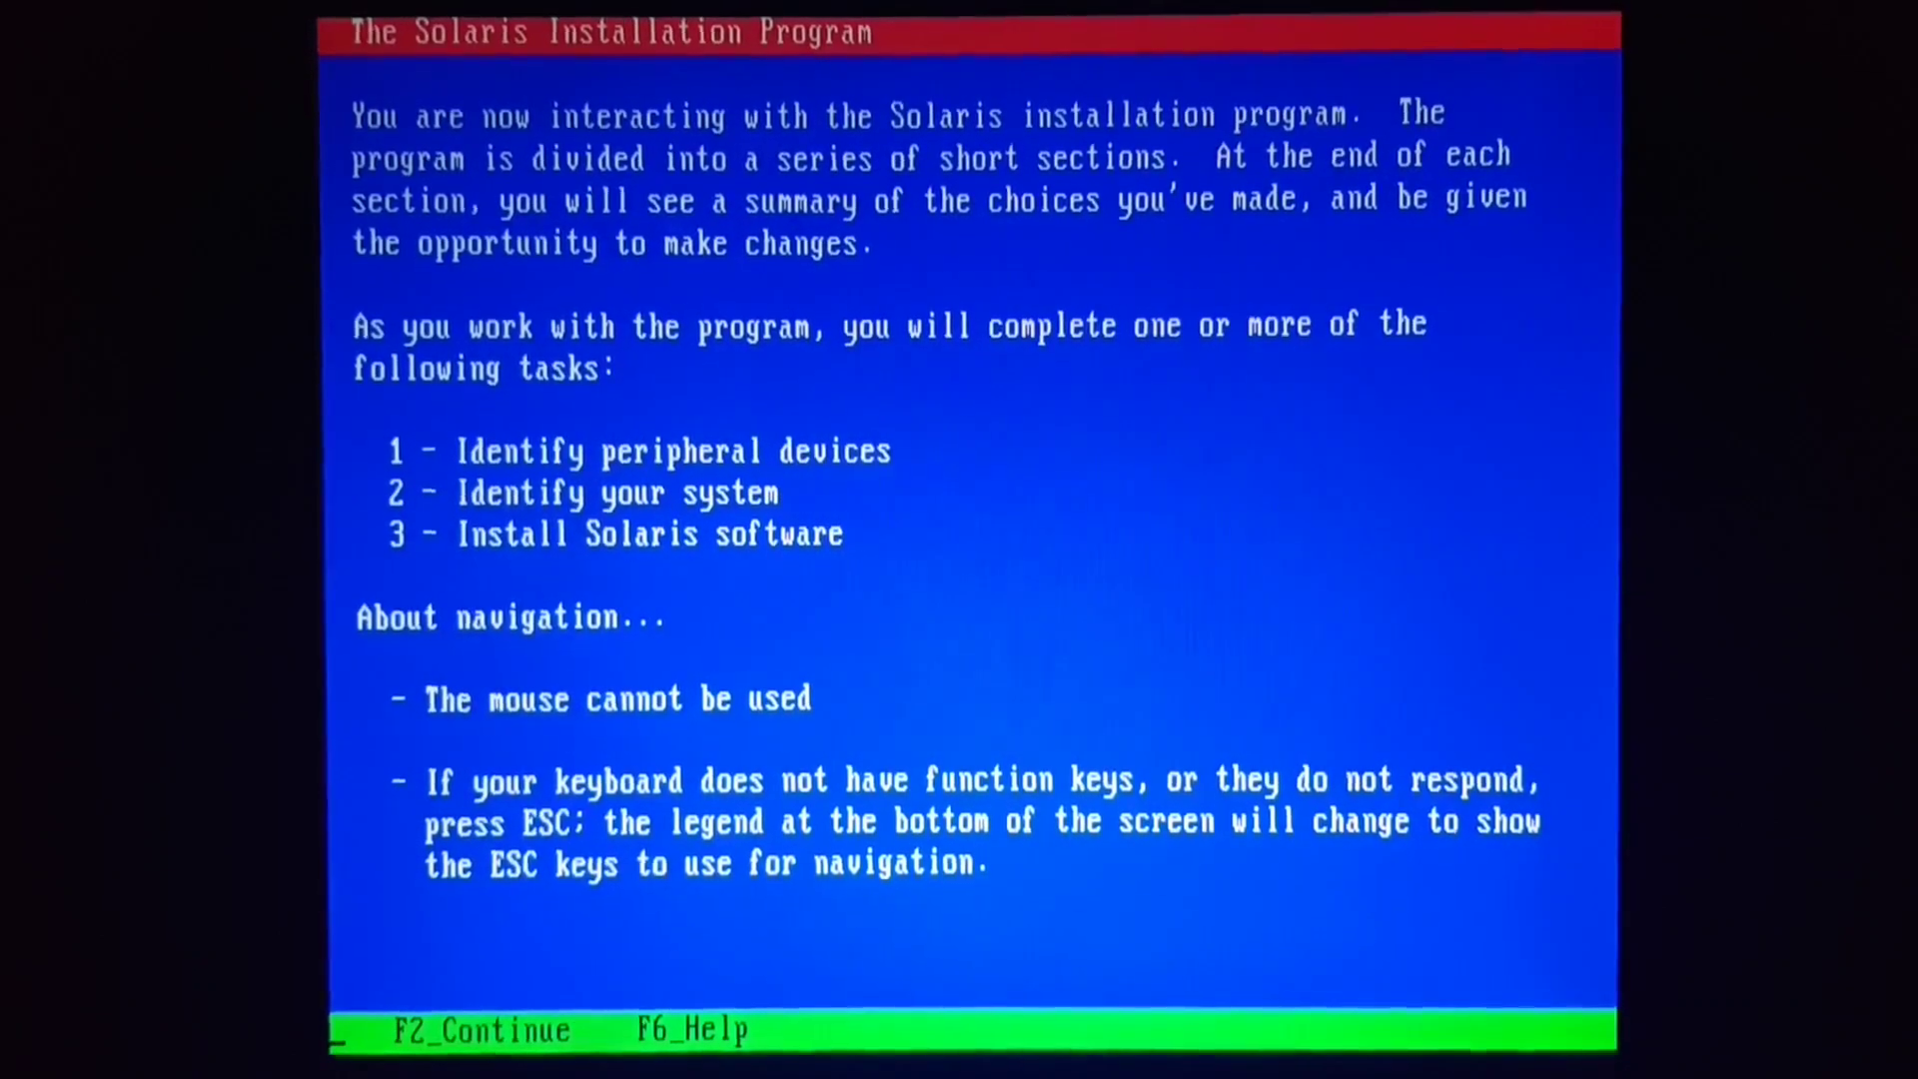
- Keep US-English keyboard and the 16 color, 640x480 VGA graphics card
key(F2)
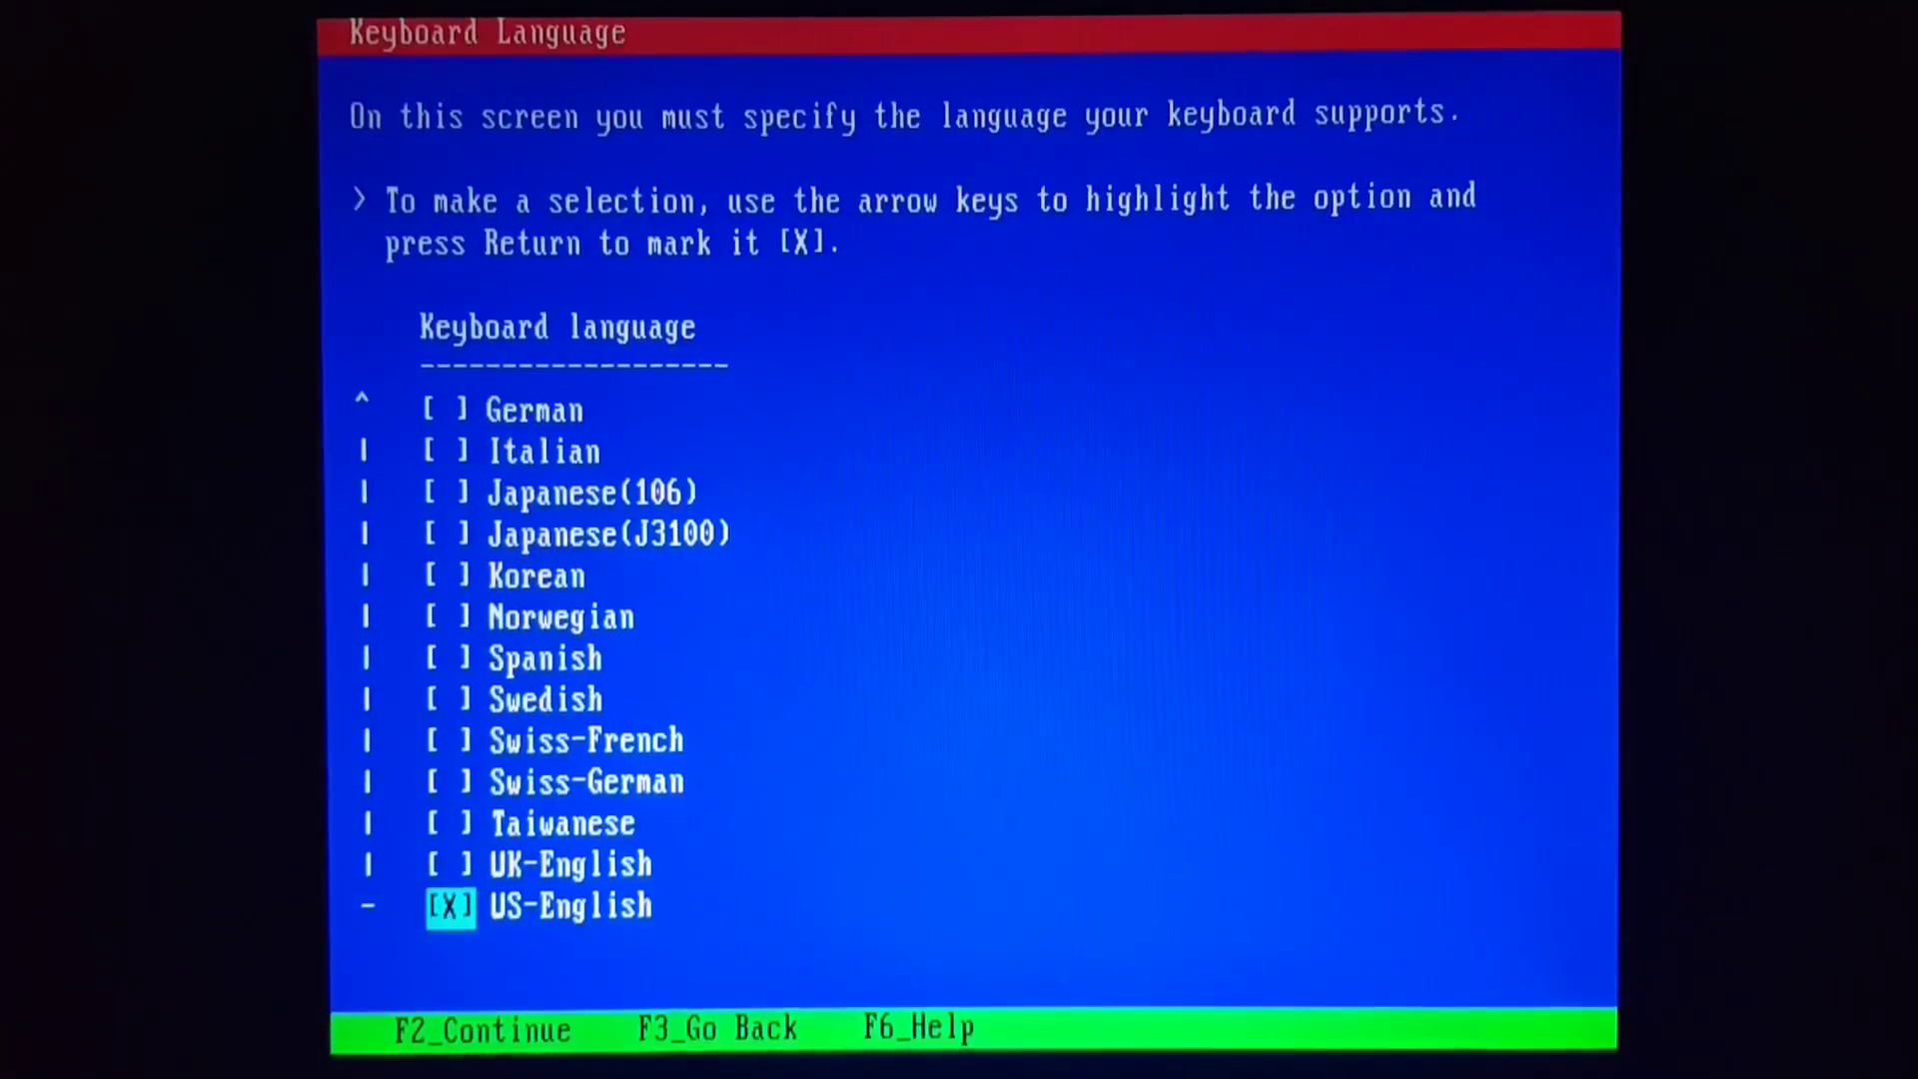
key(F2)
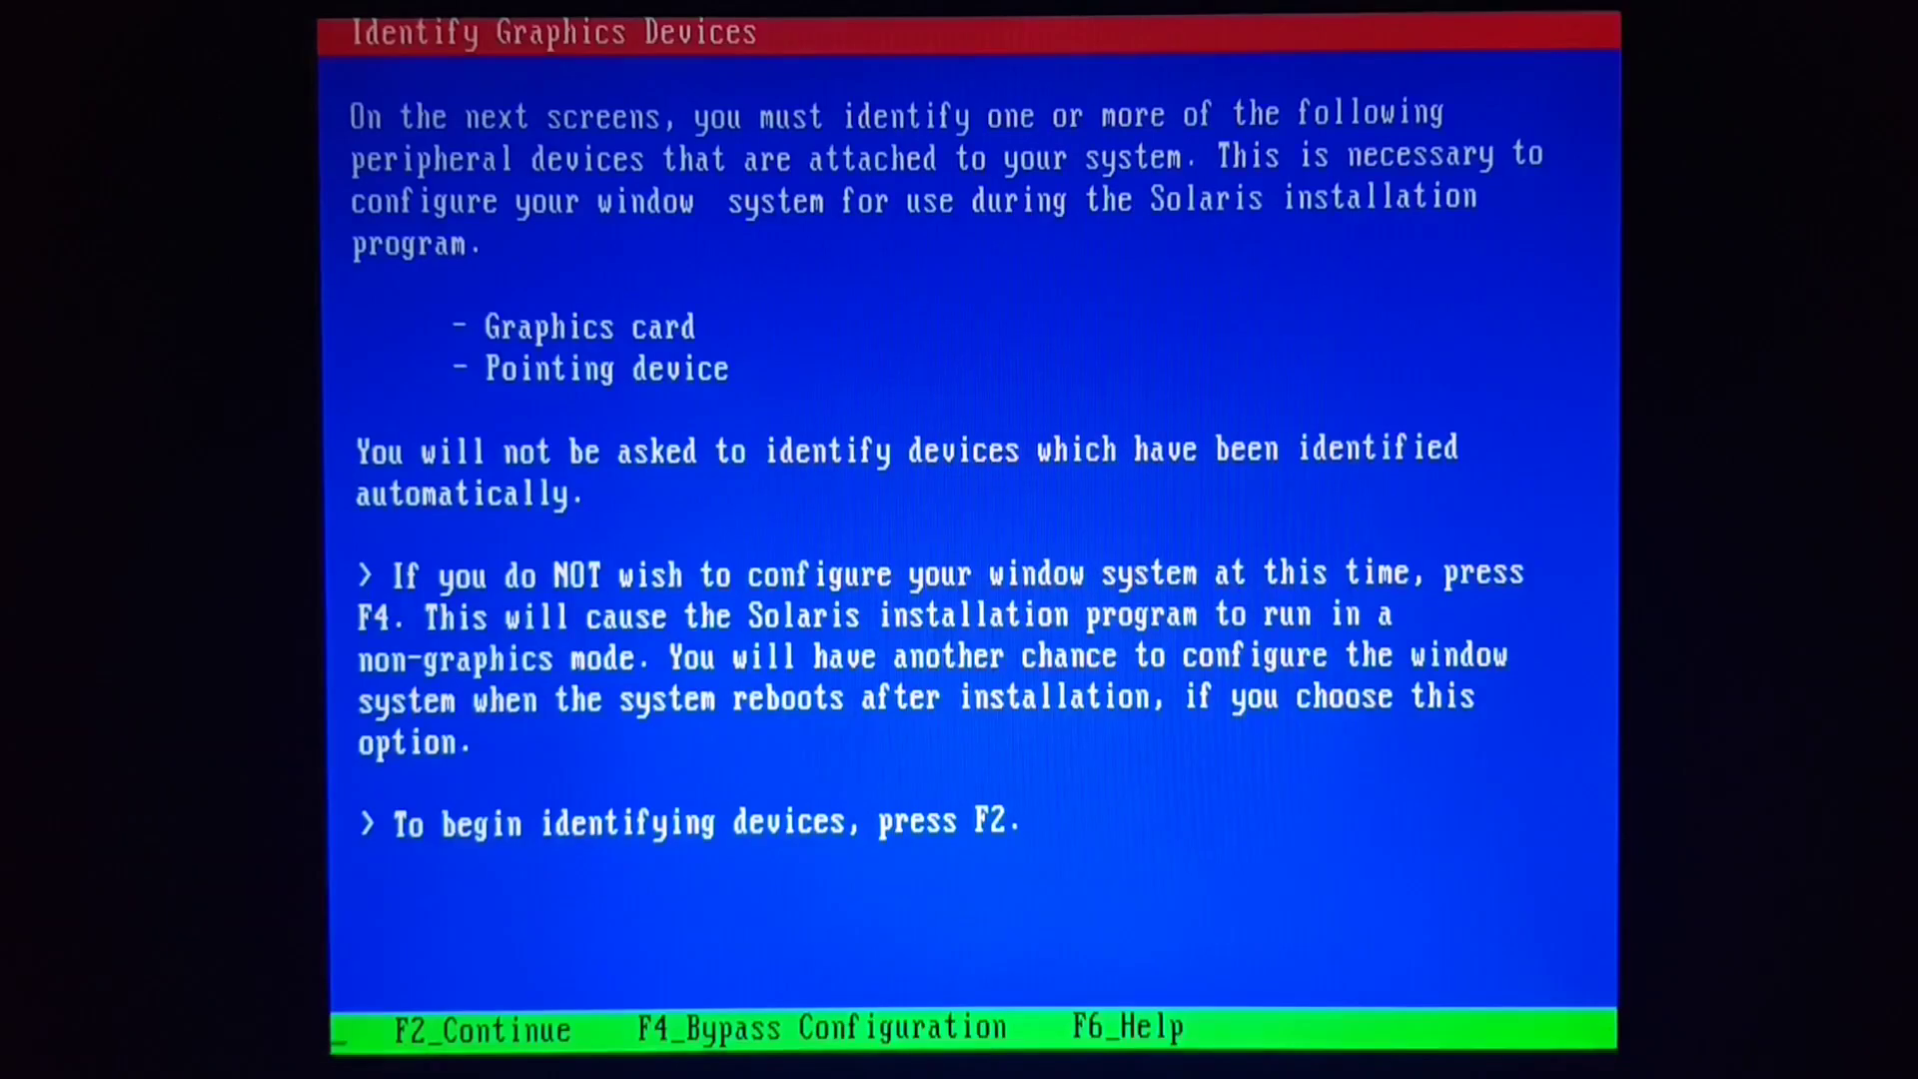
key(F2)
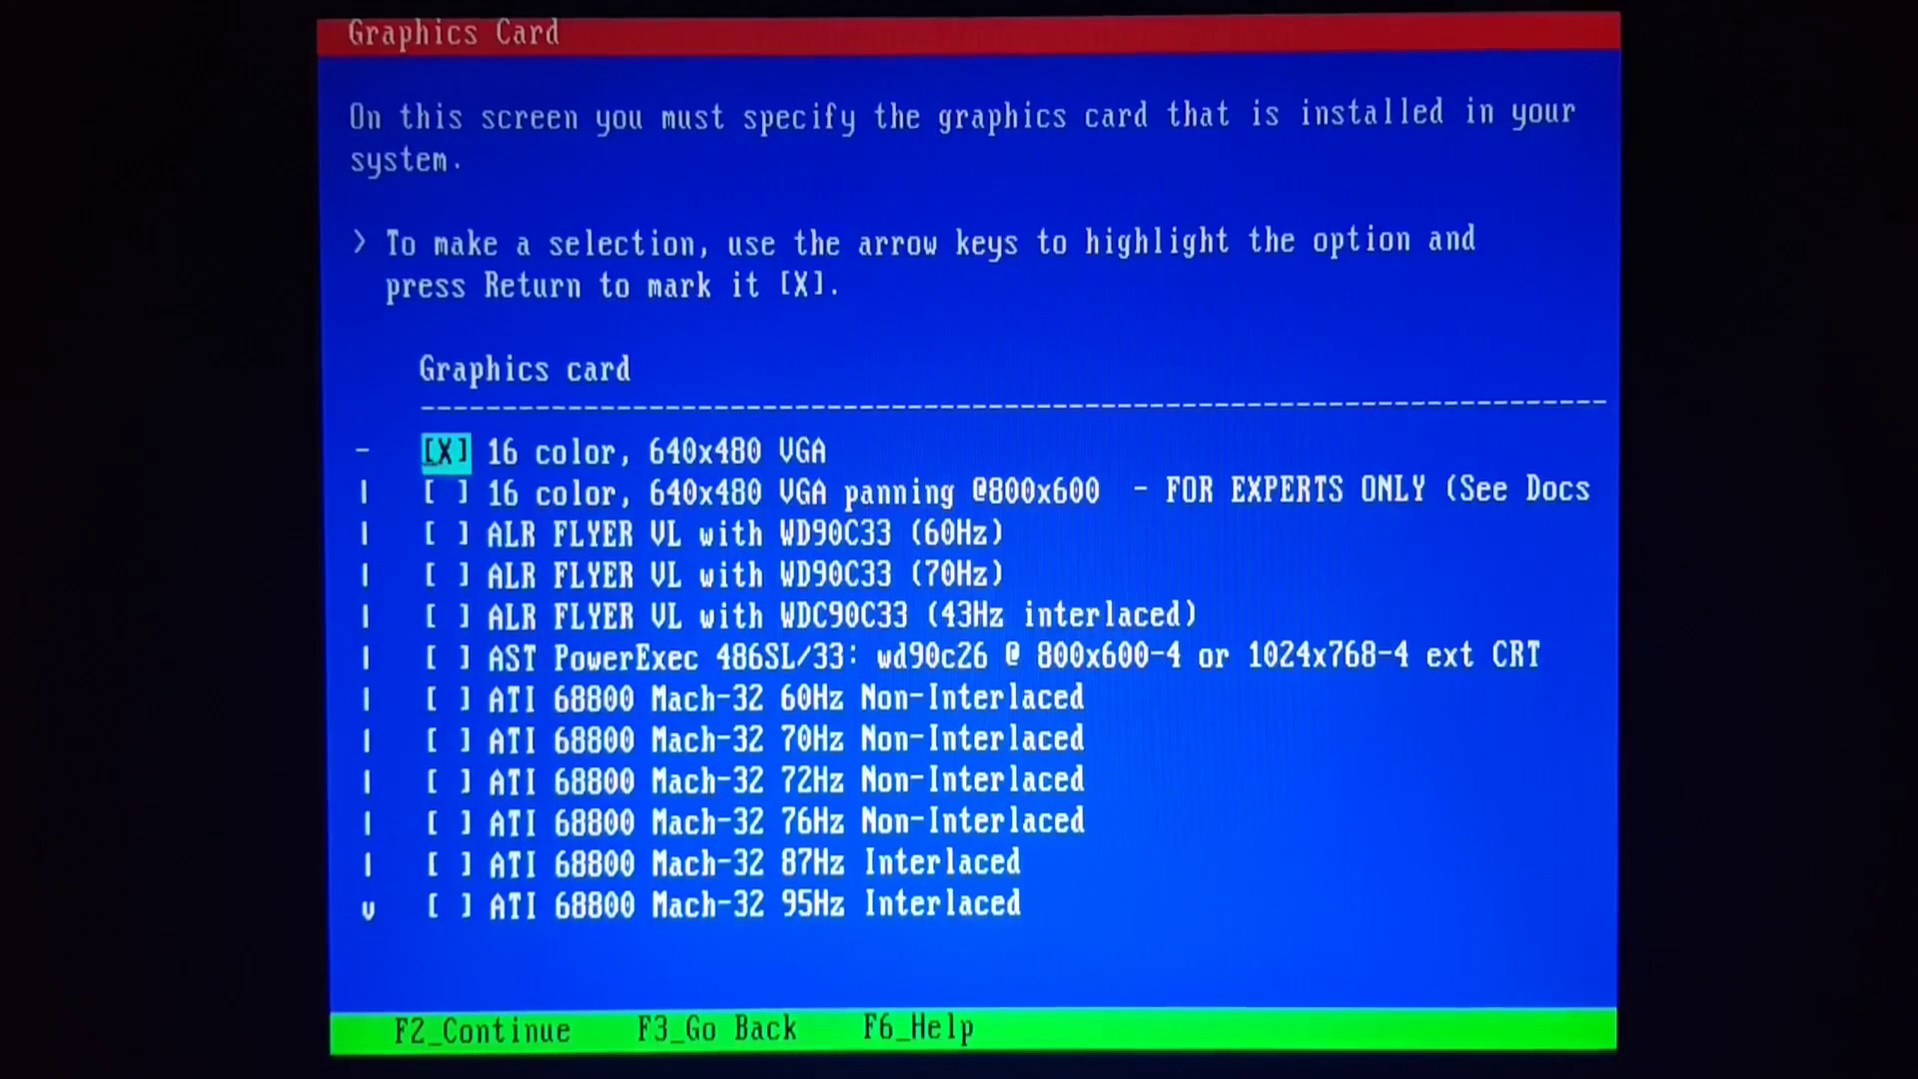
key(F2)
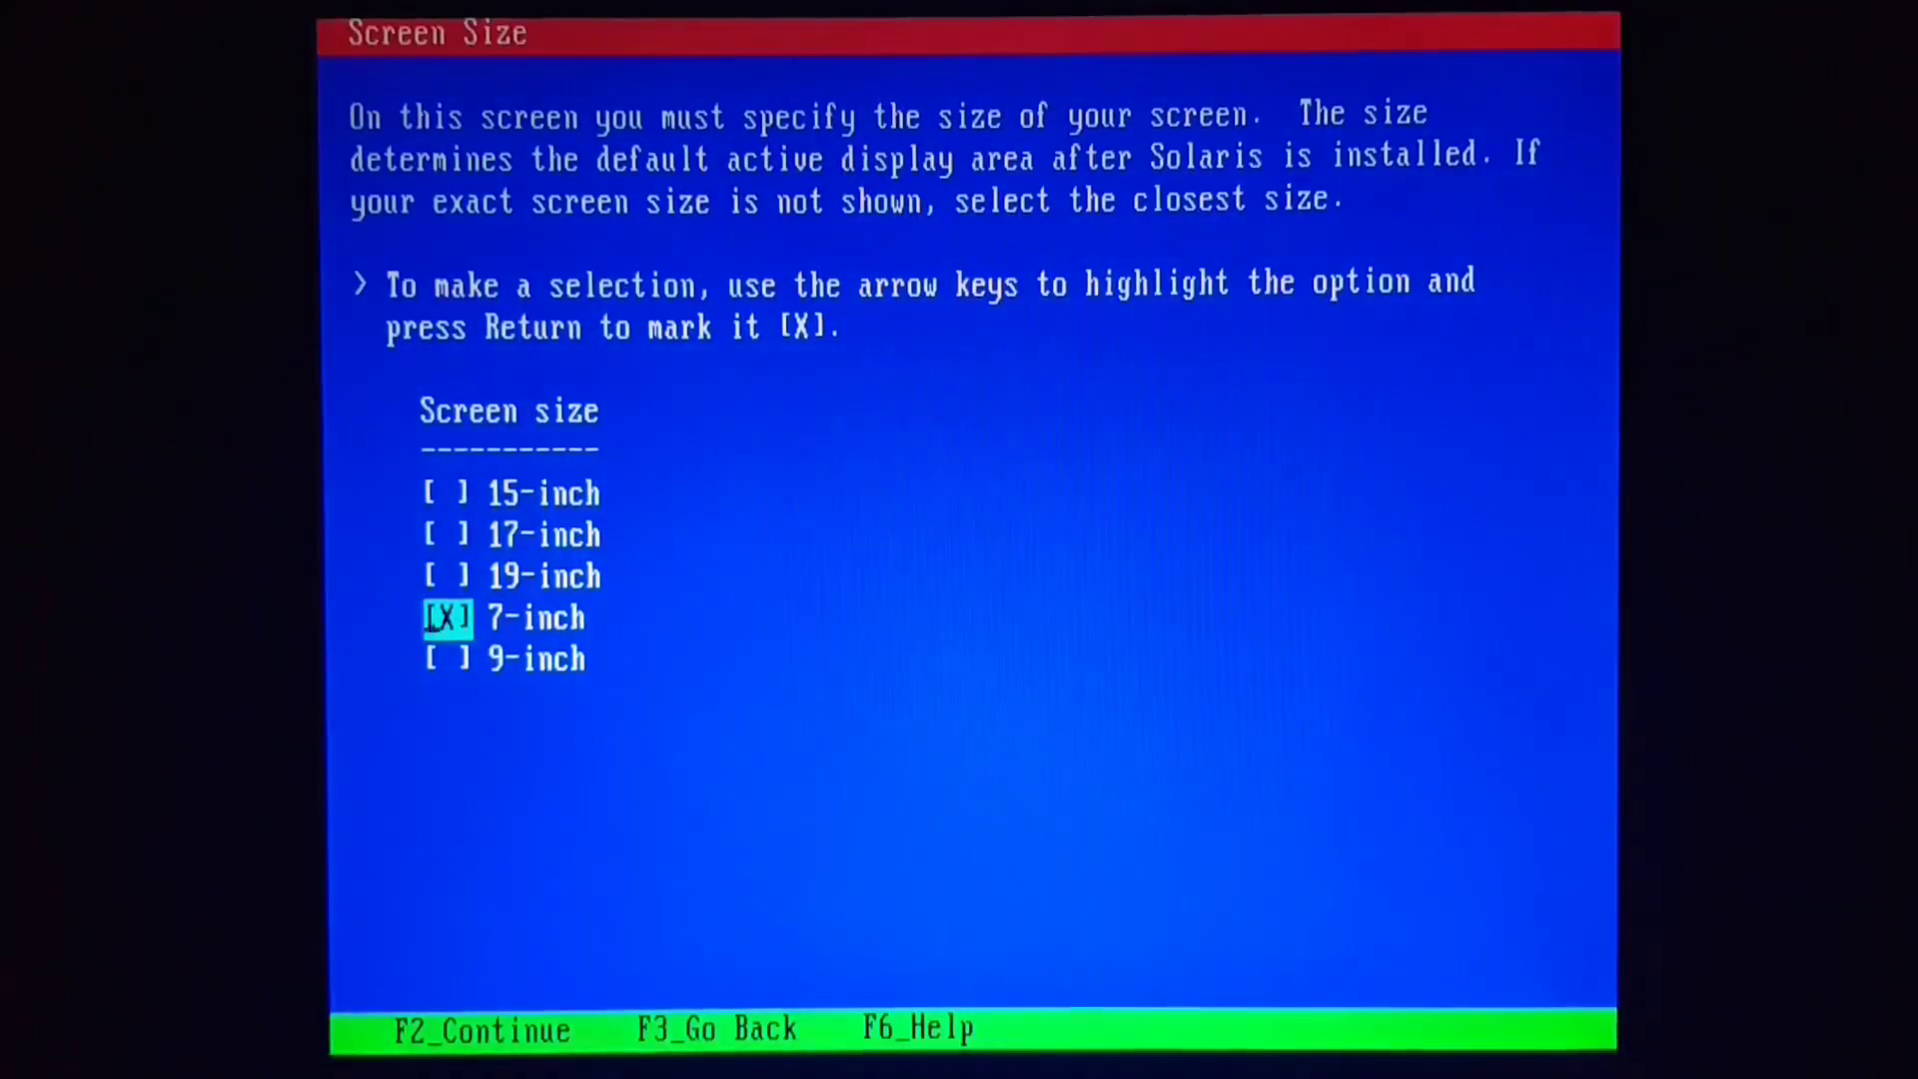
- Mark 17-inch as the monitor screen size
key(Up)
key(Up)
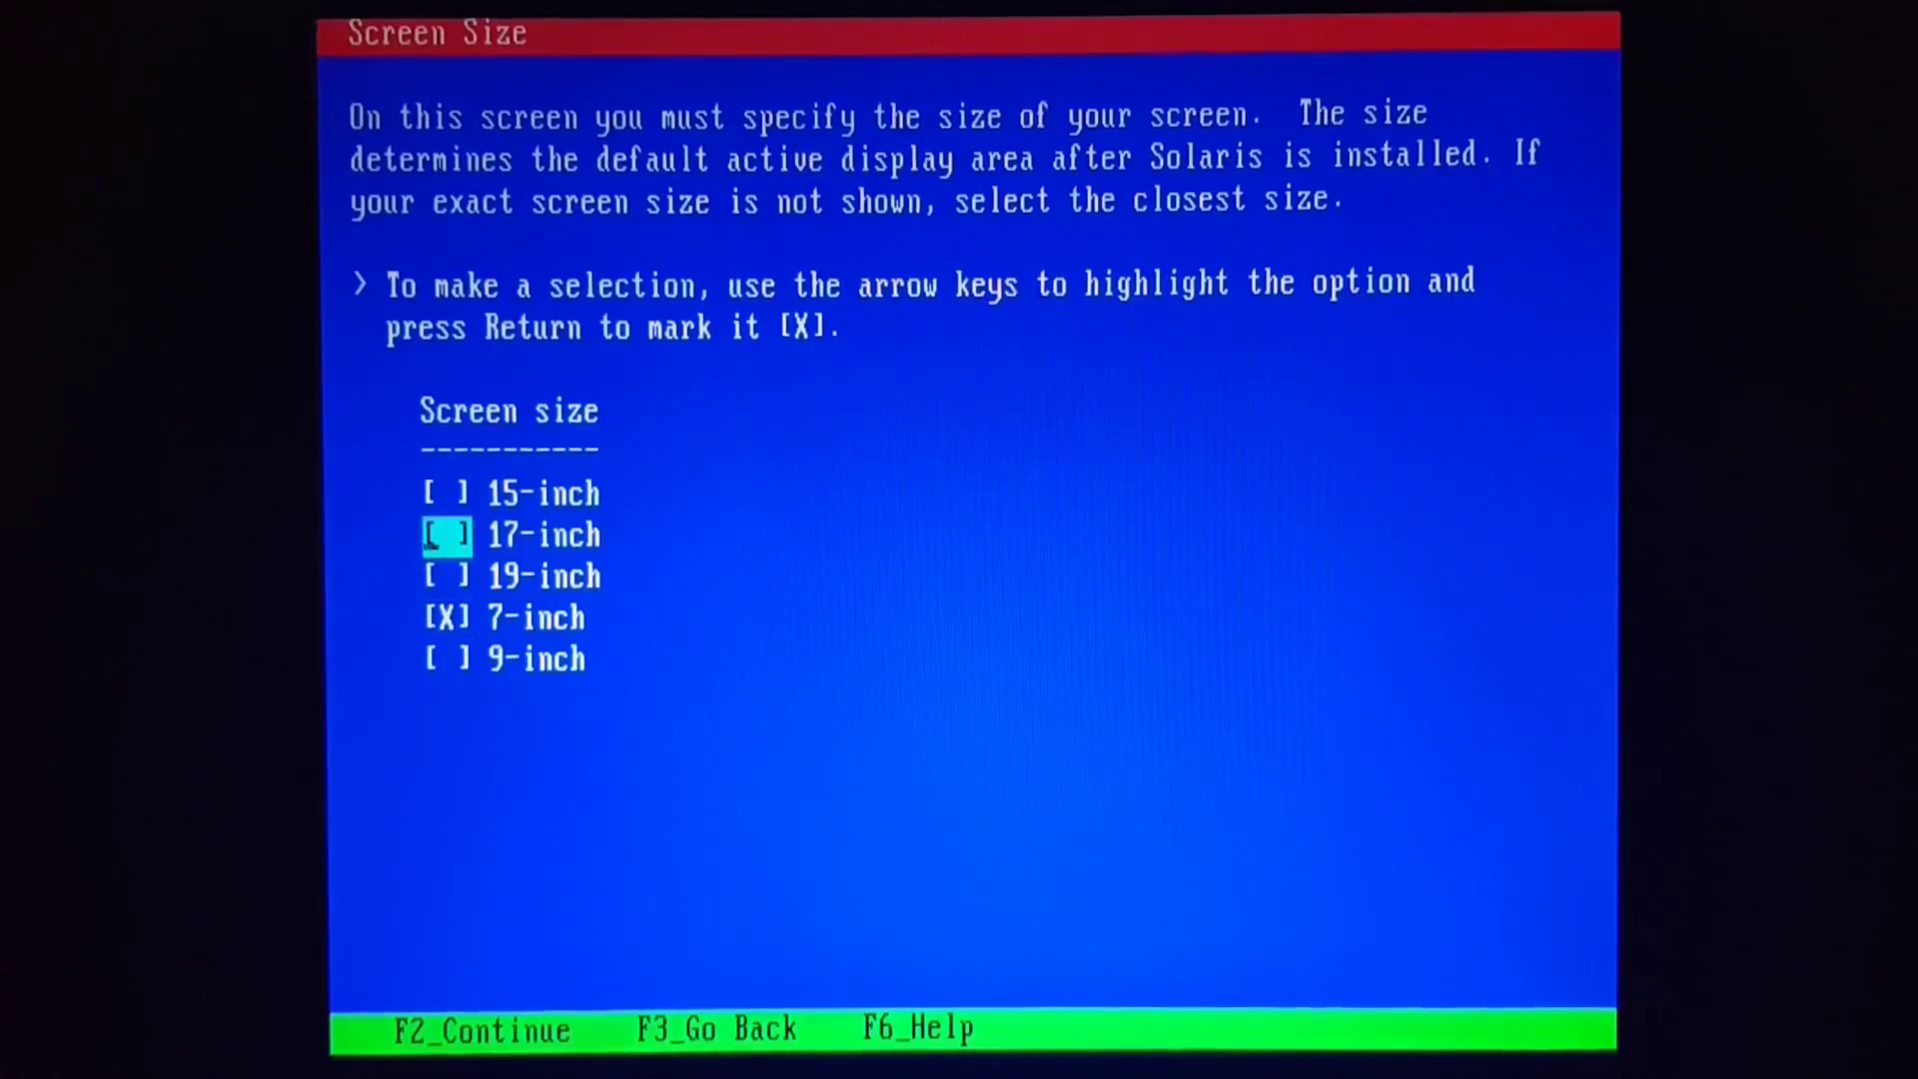
key(Return)
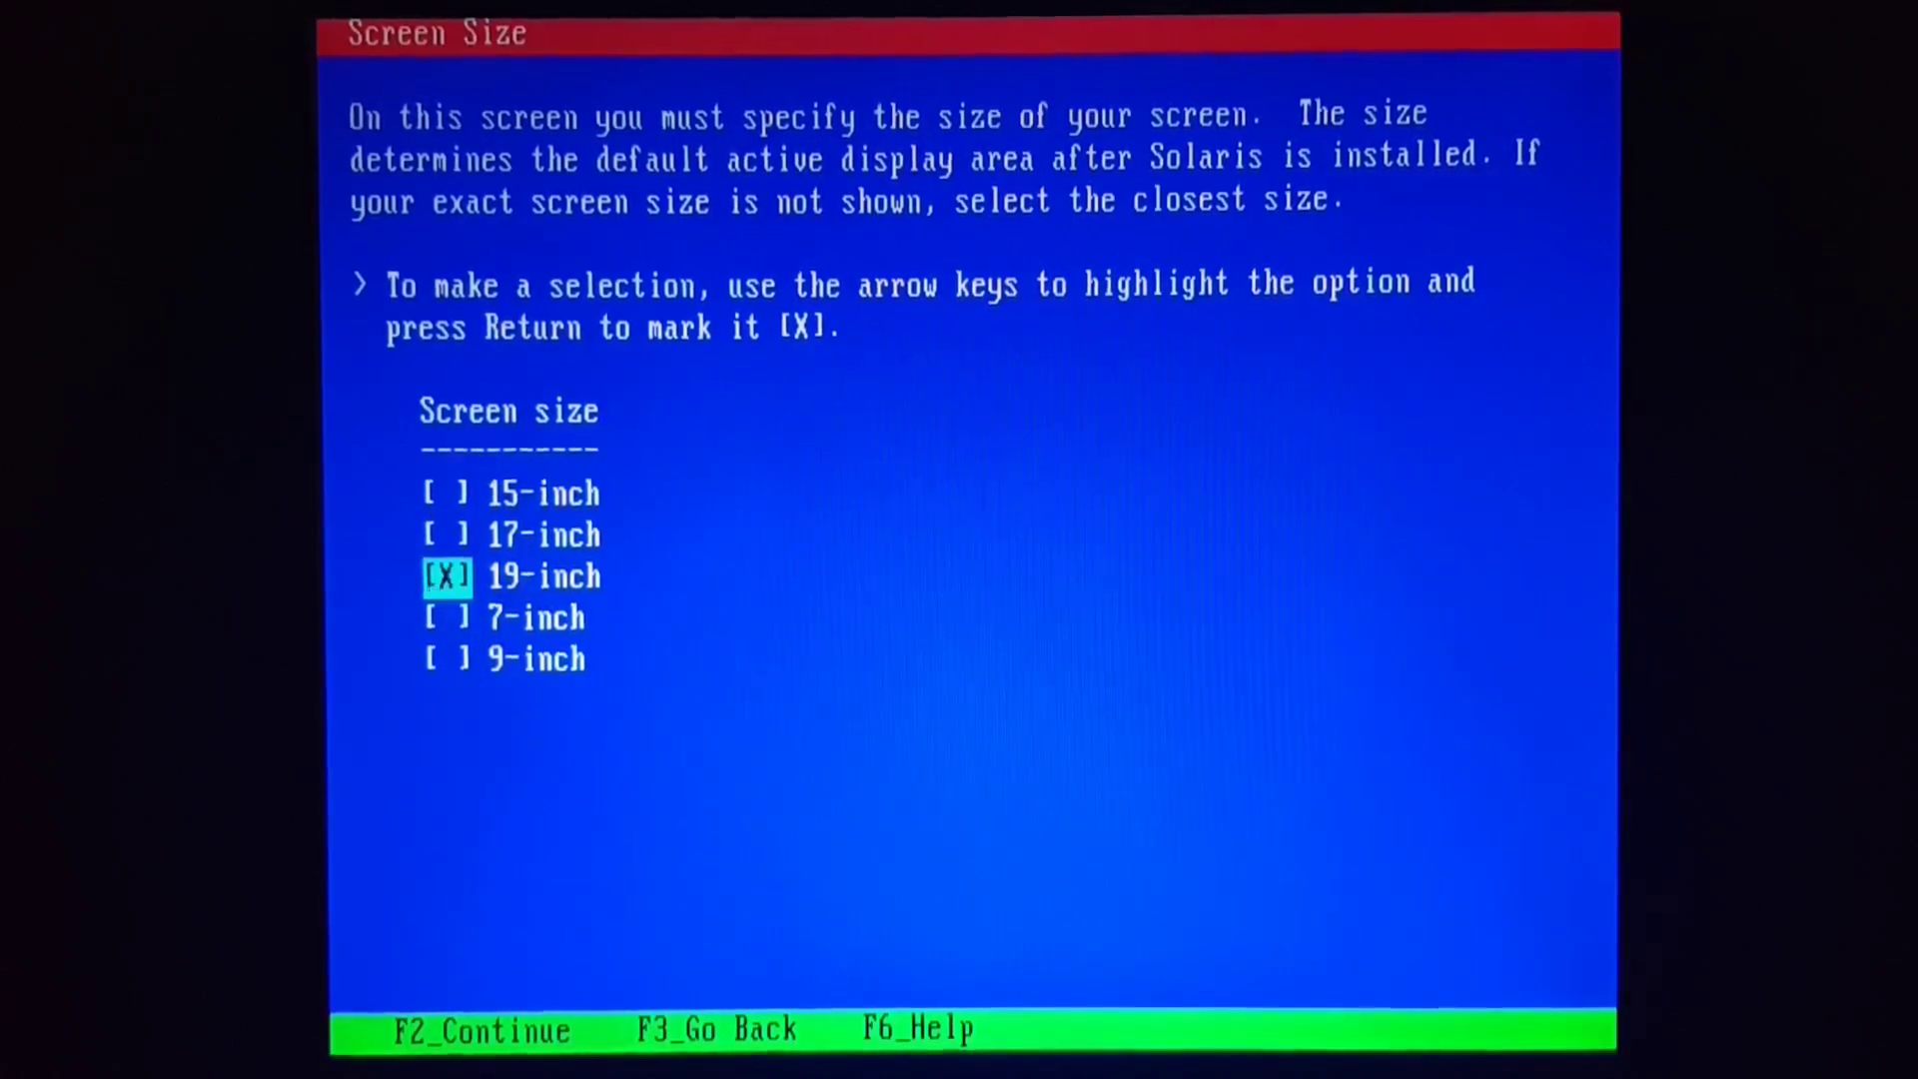
key(Up)
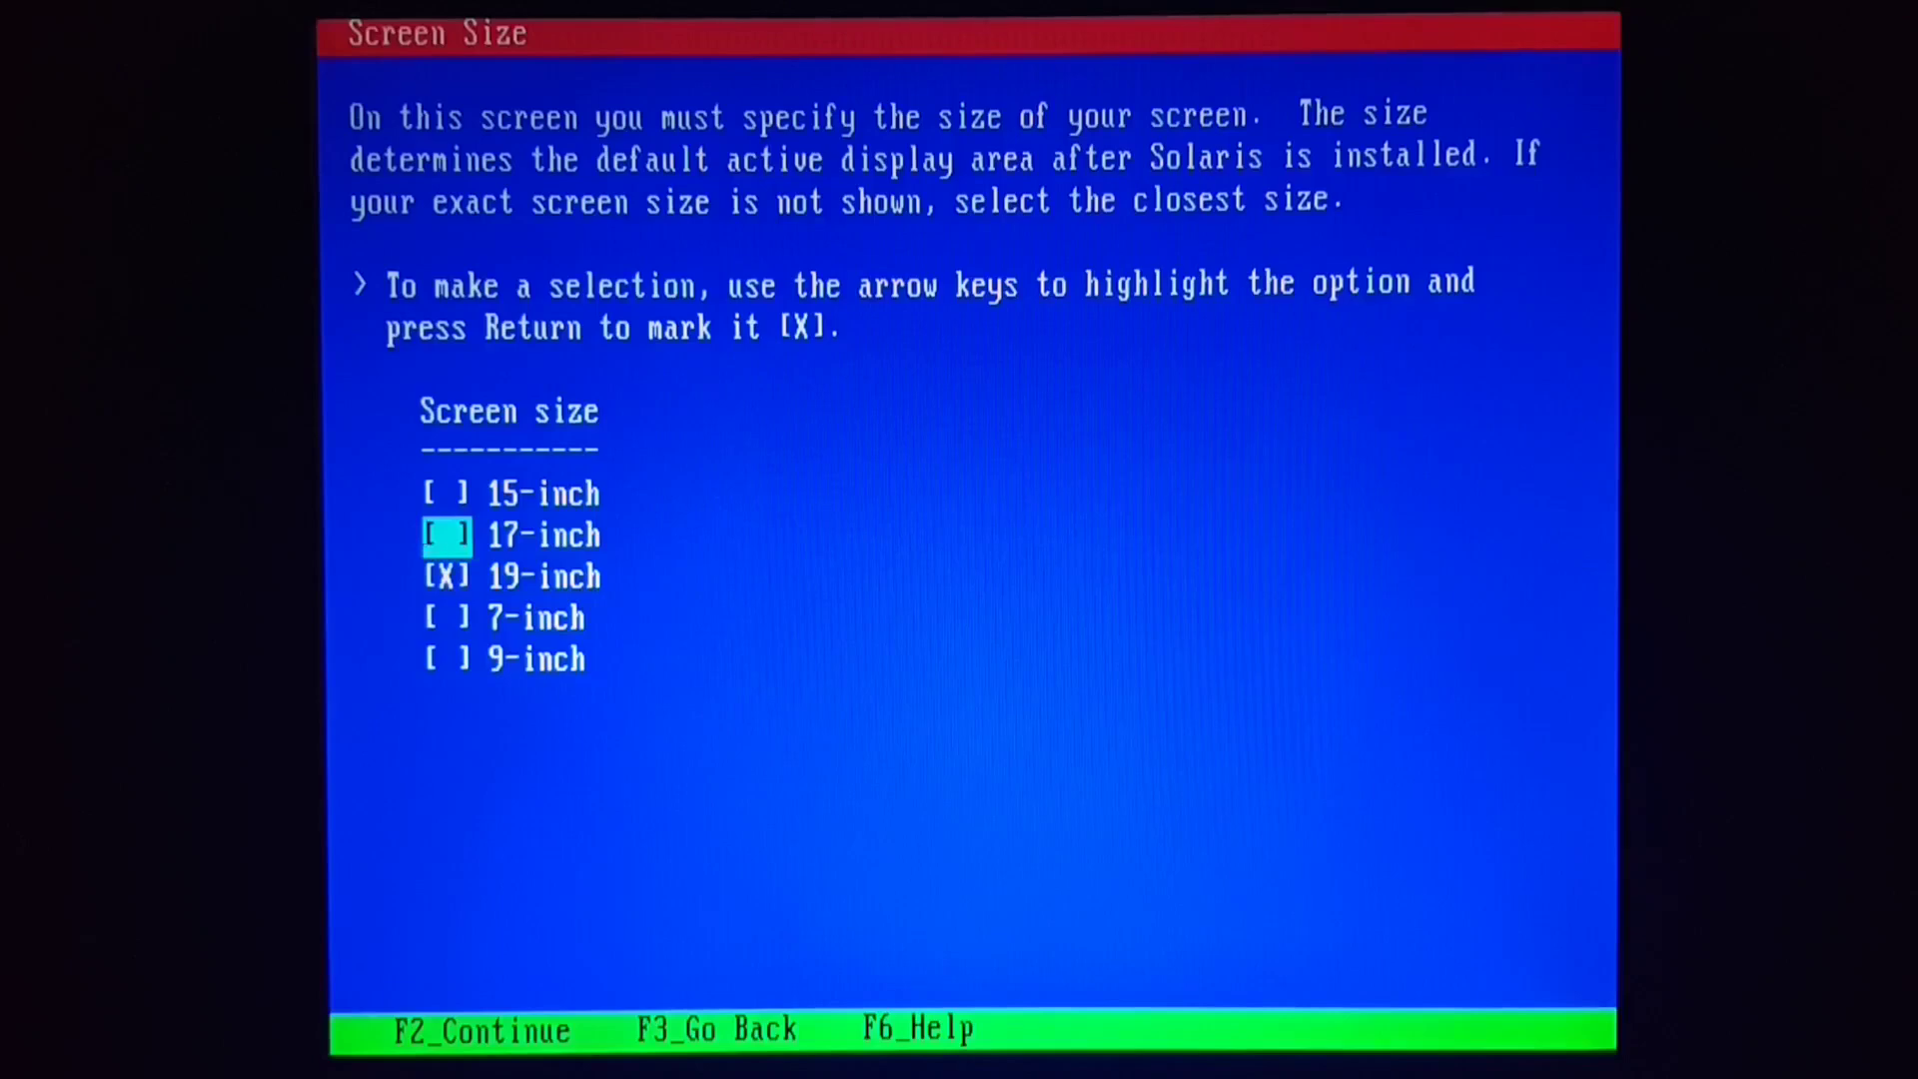
key(Up)
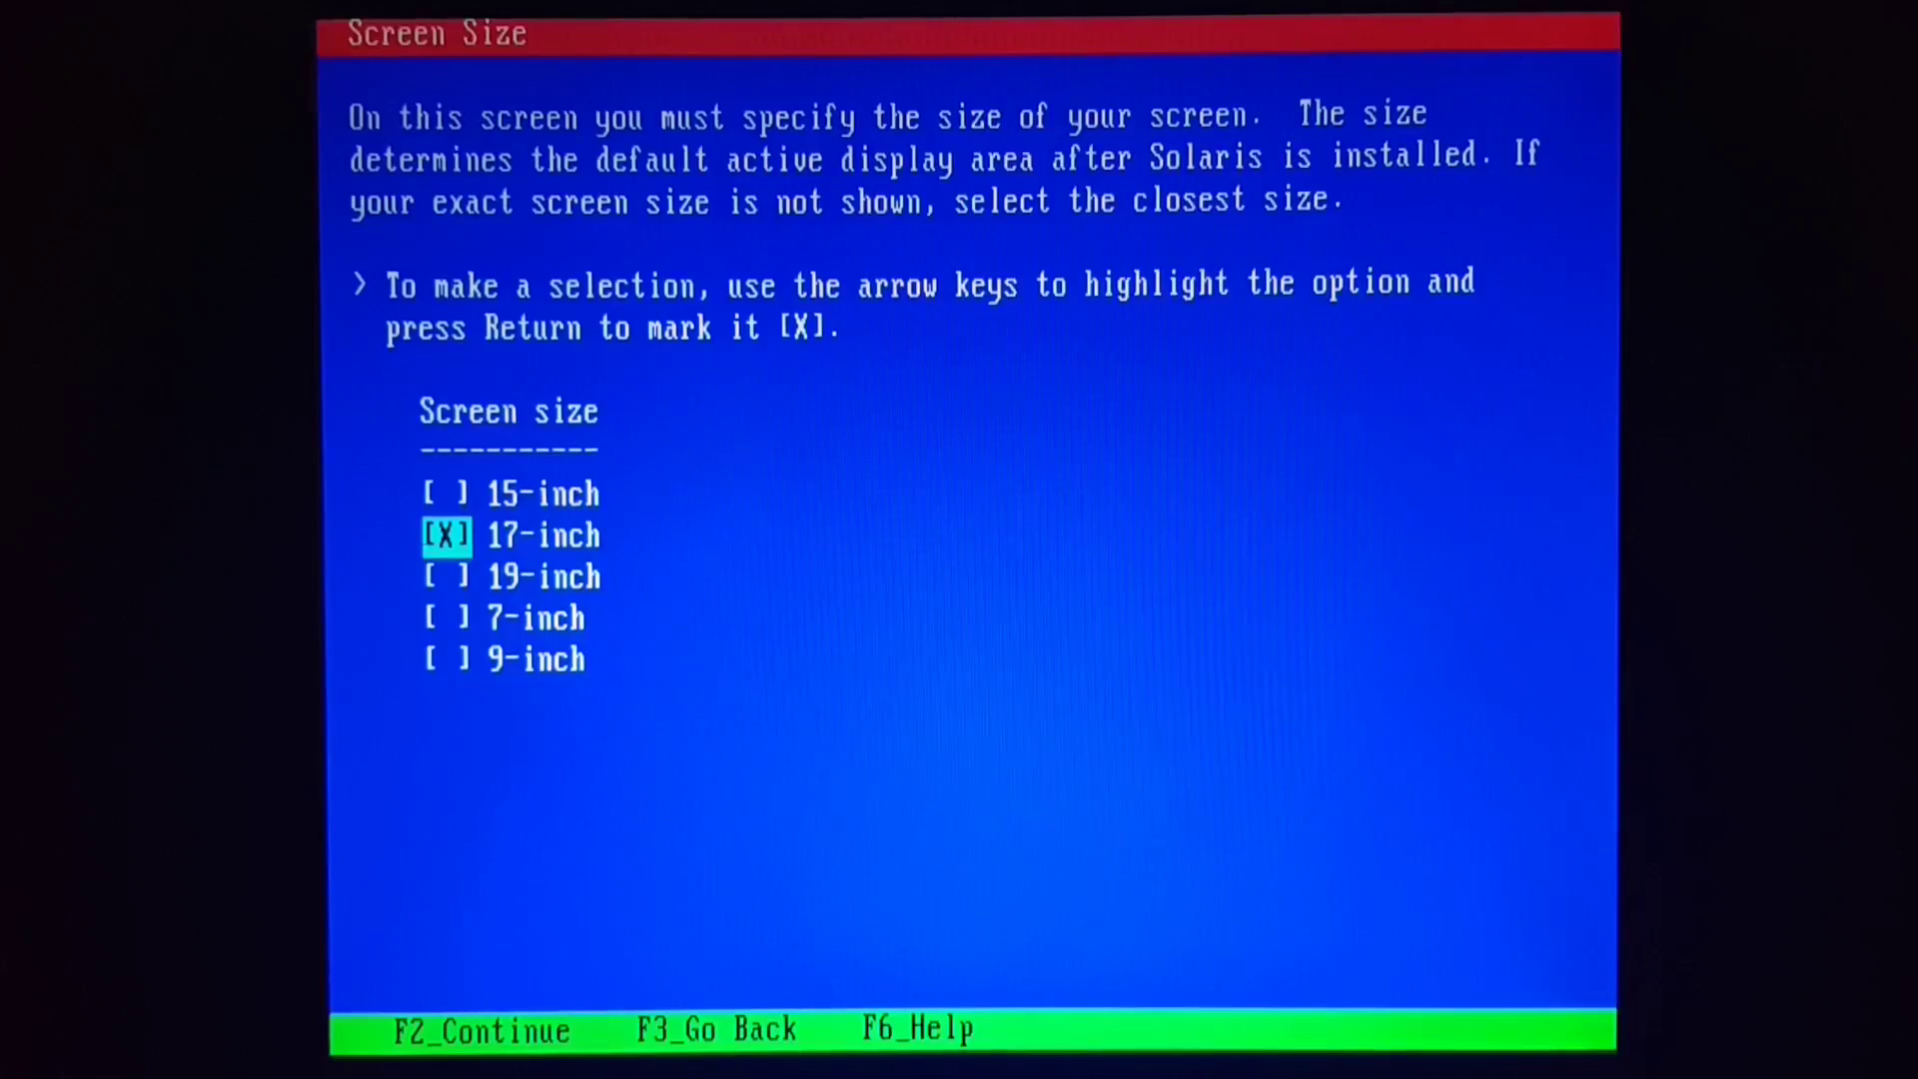
- Choose Microsoft serial mouse as the pointing device and start the graphical installer
key(F2)
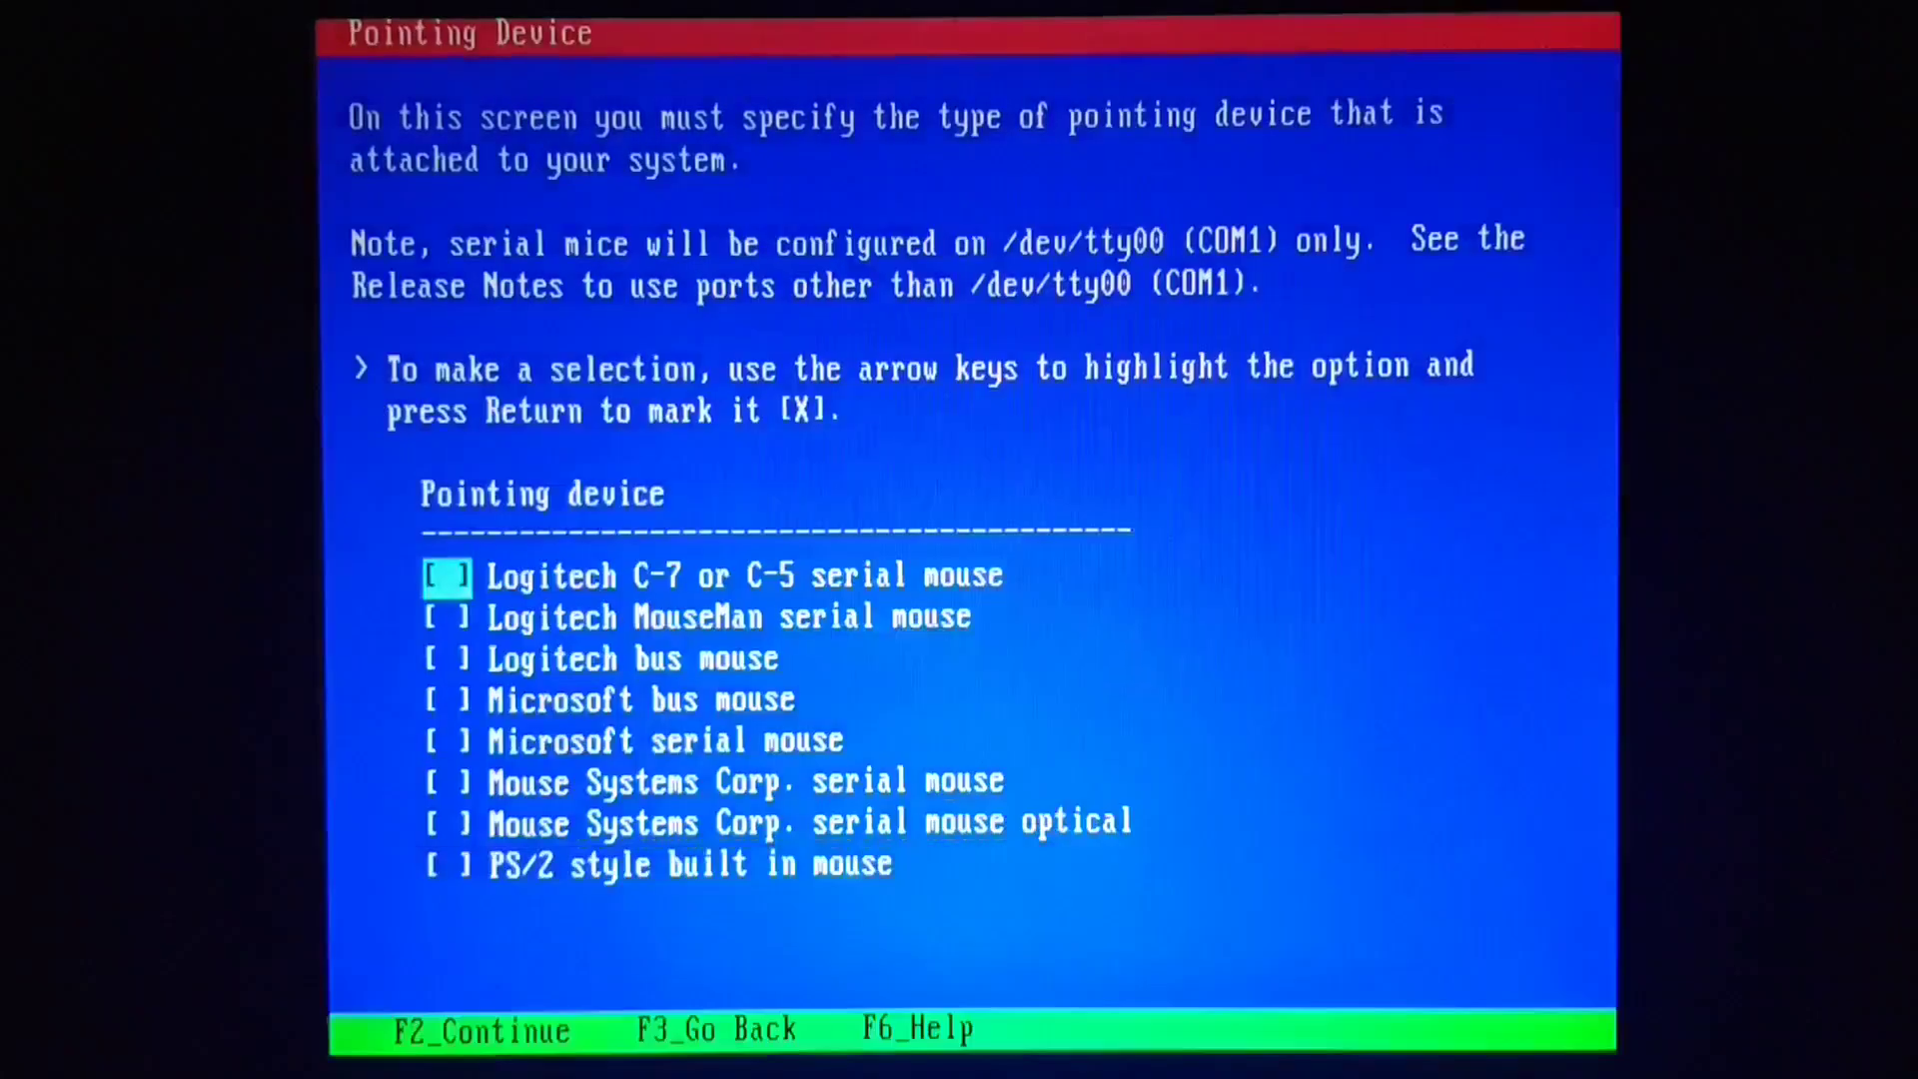
key(Down)
key(Down)
key(Down)
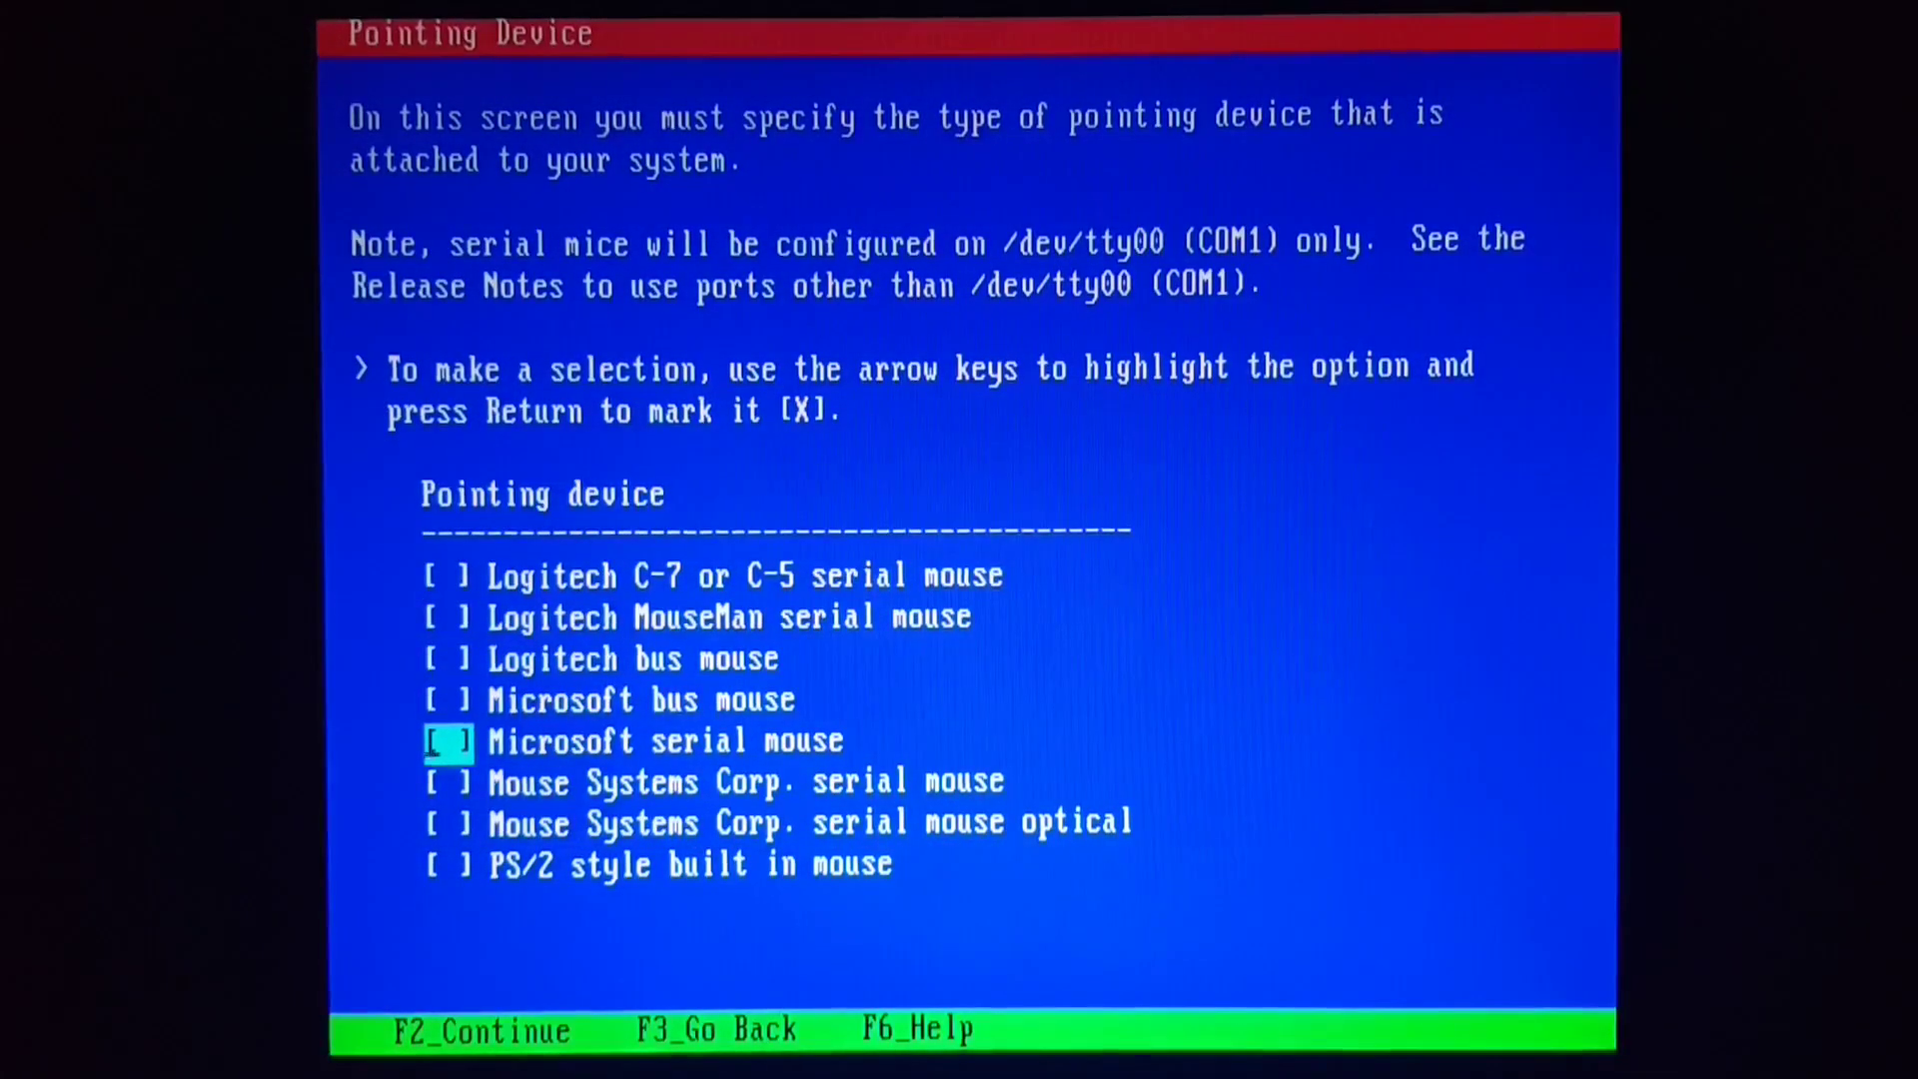
key(Return)
key(F2)
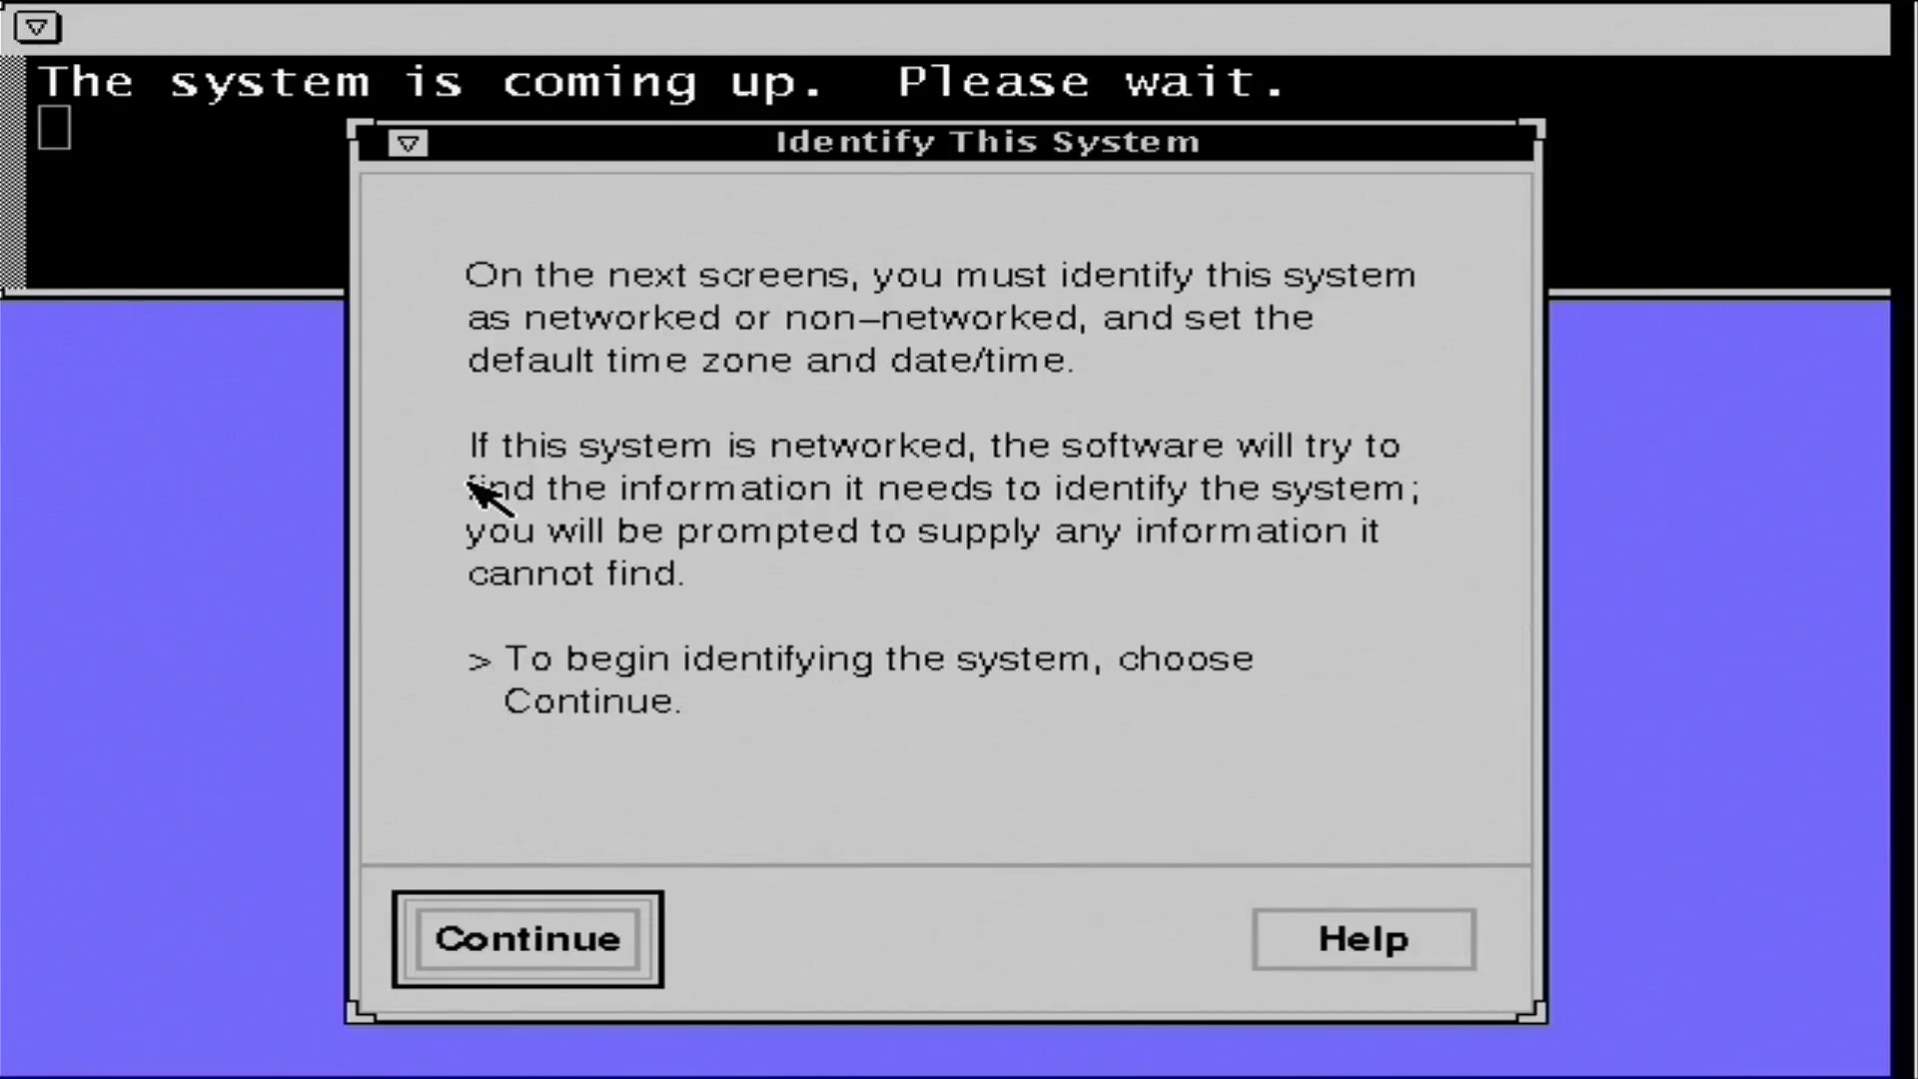
- Enter the machine's host name
click(521, 934)
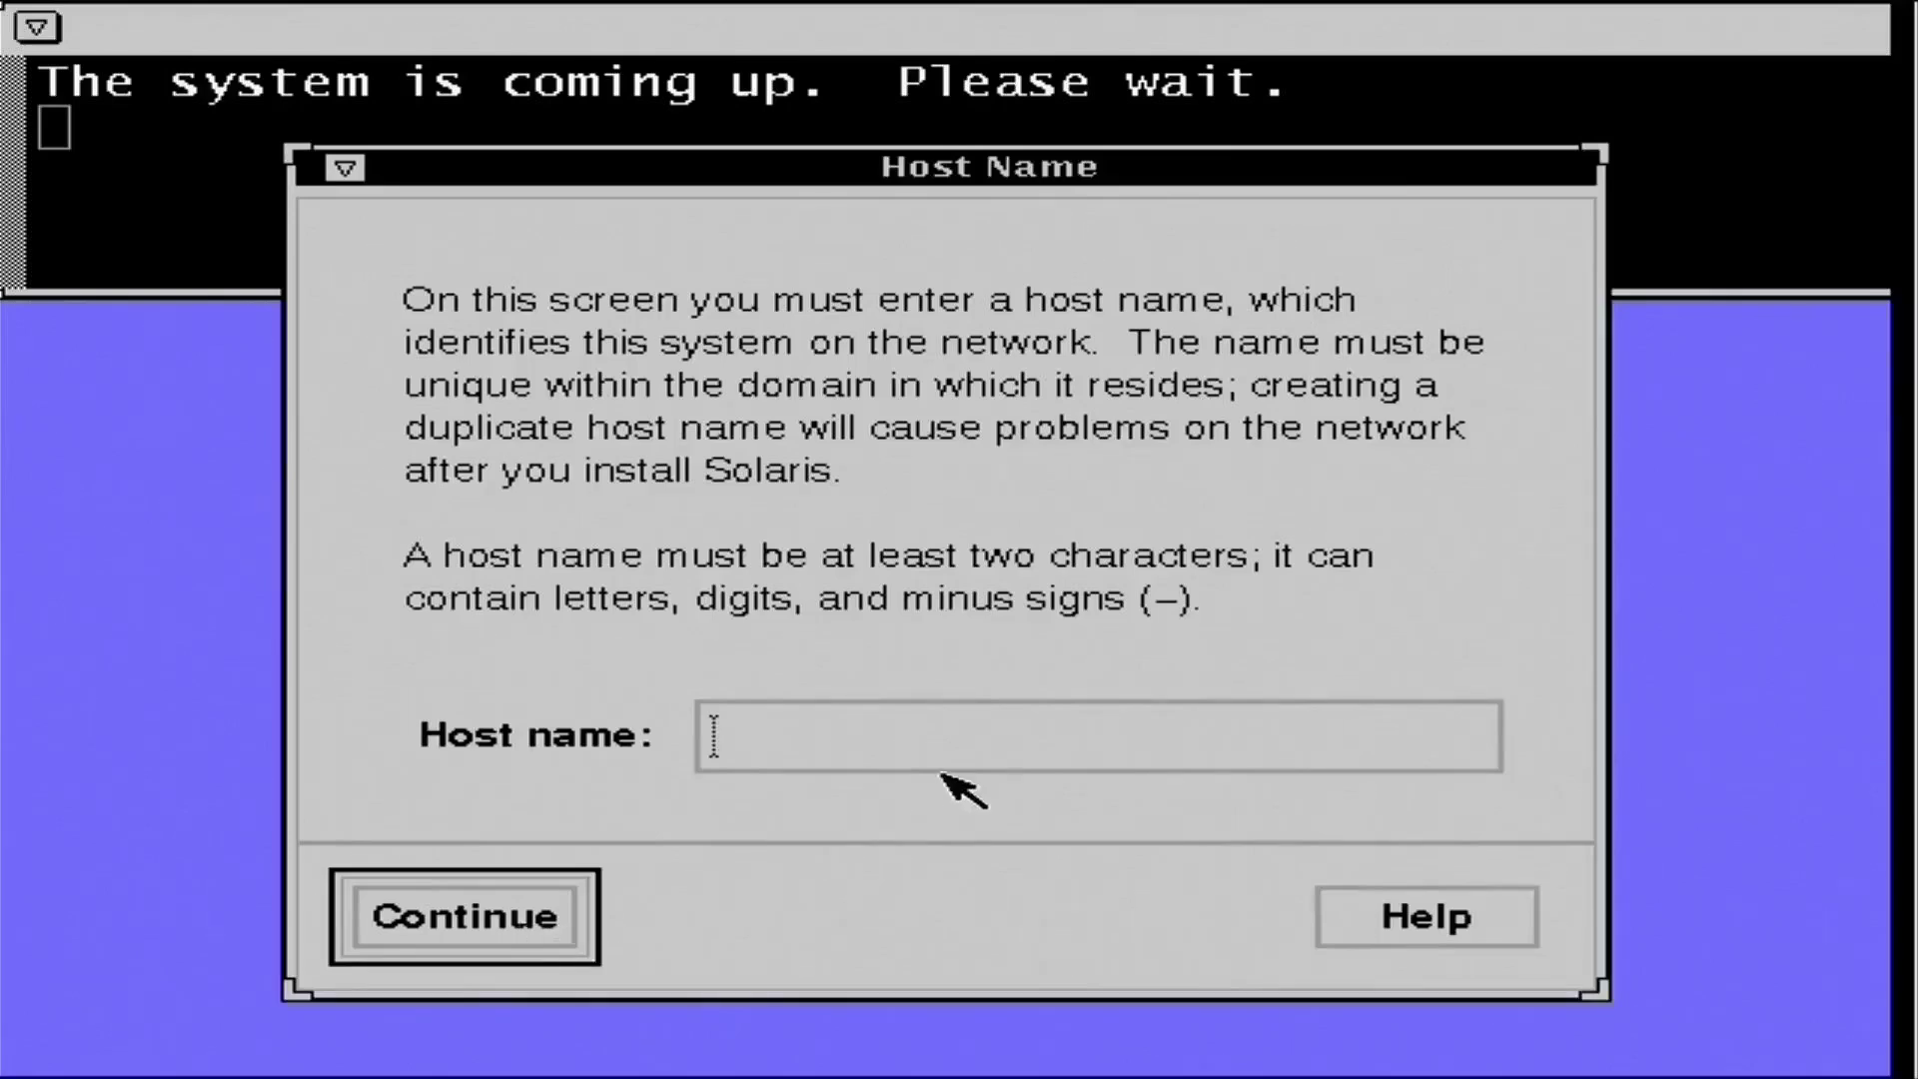
click(909, 737)
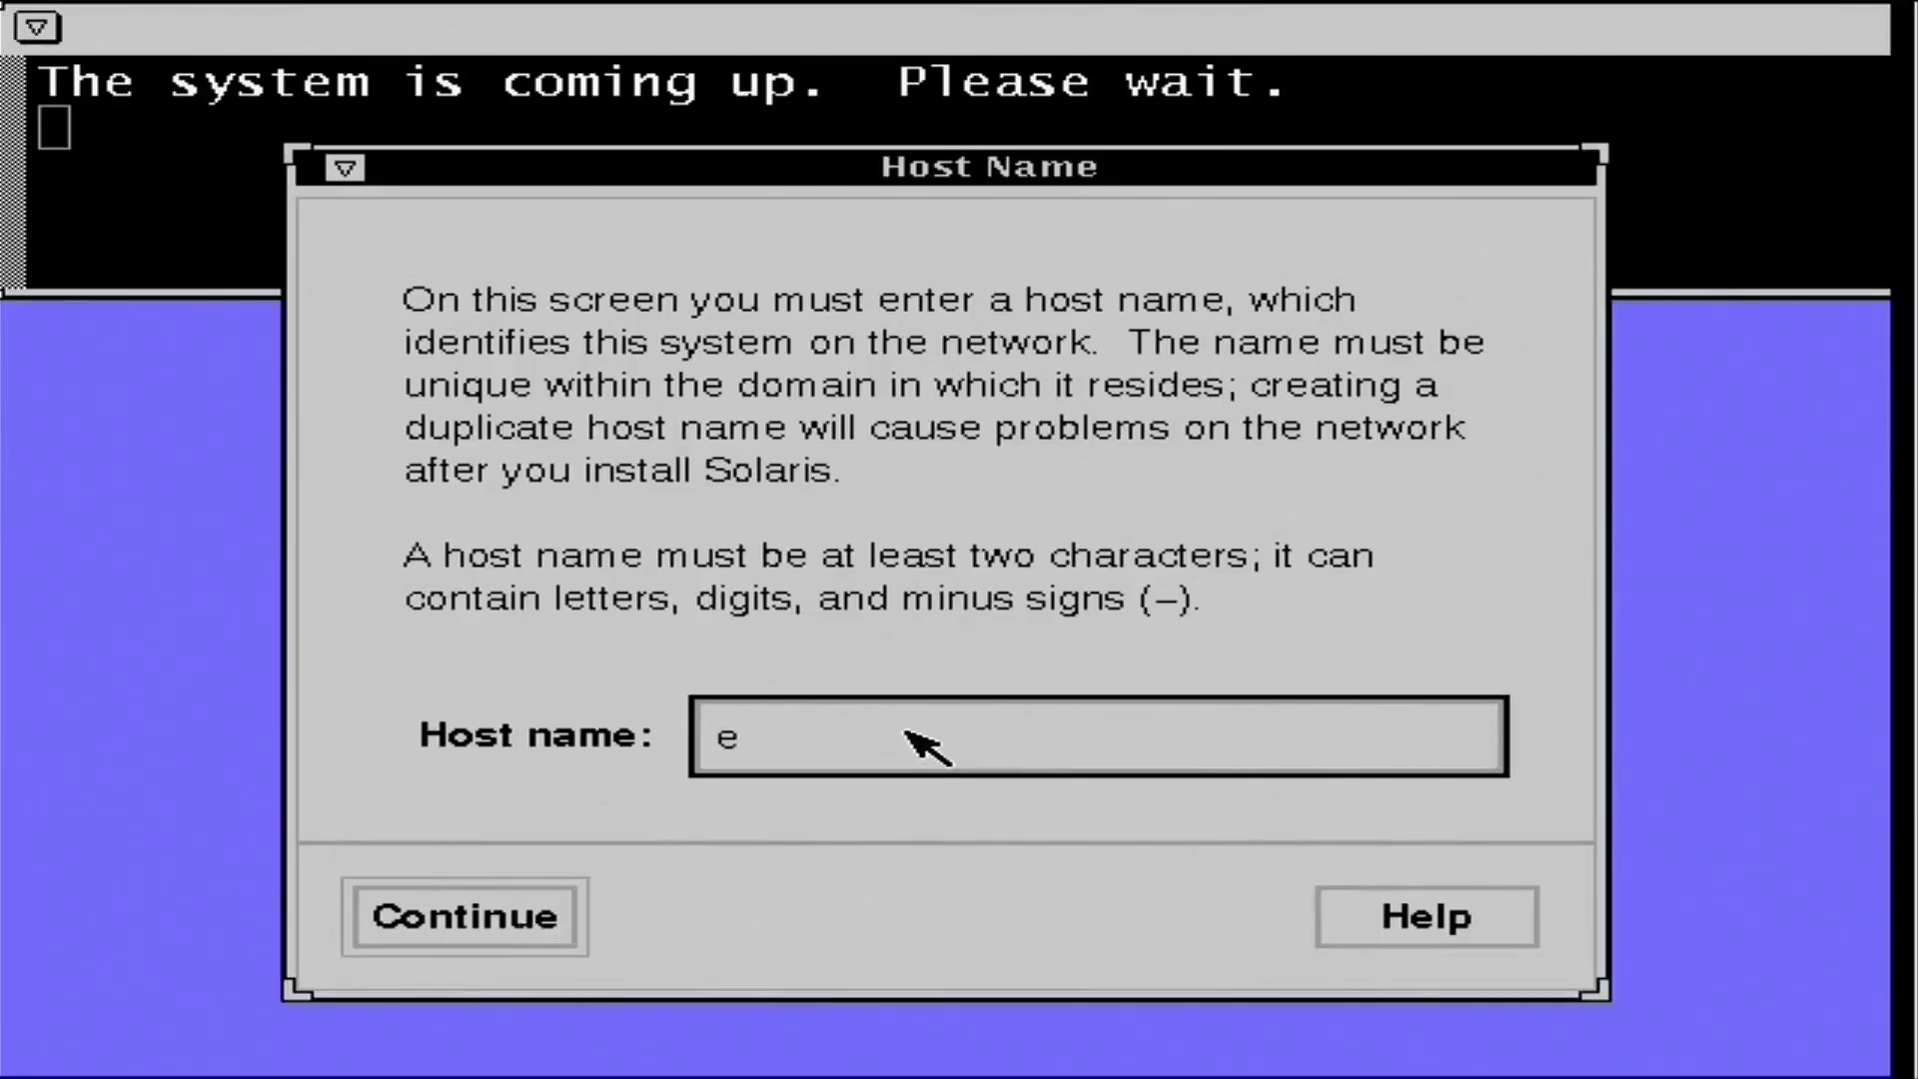
key(Return)
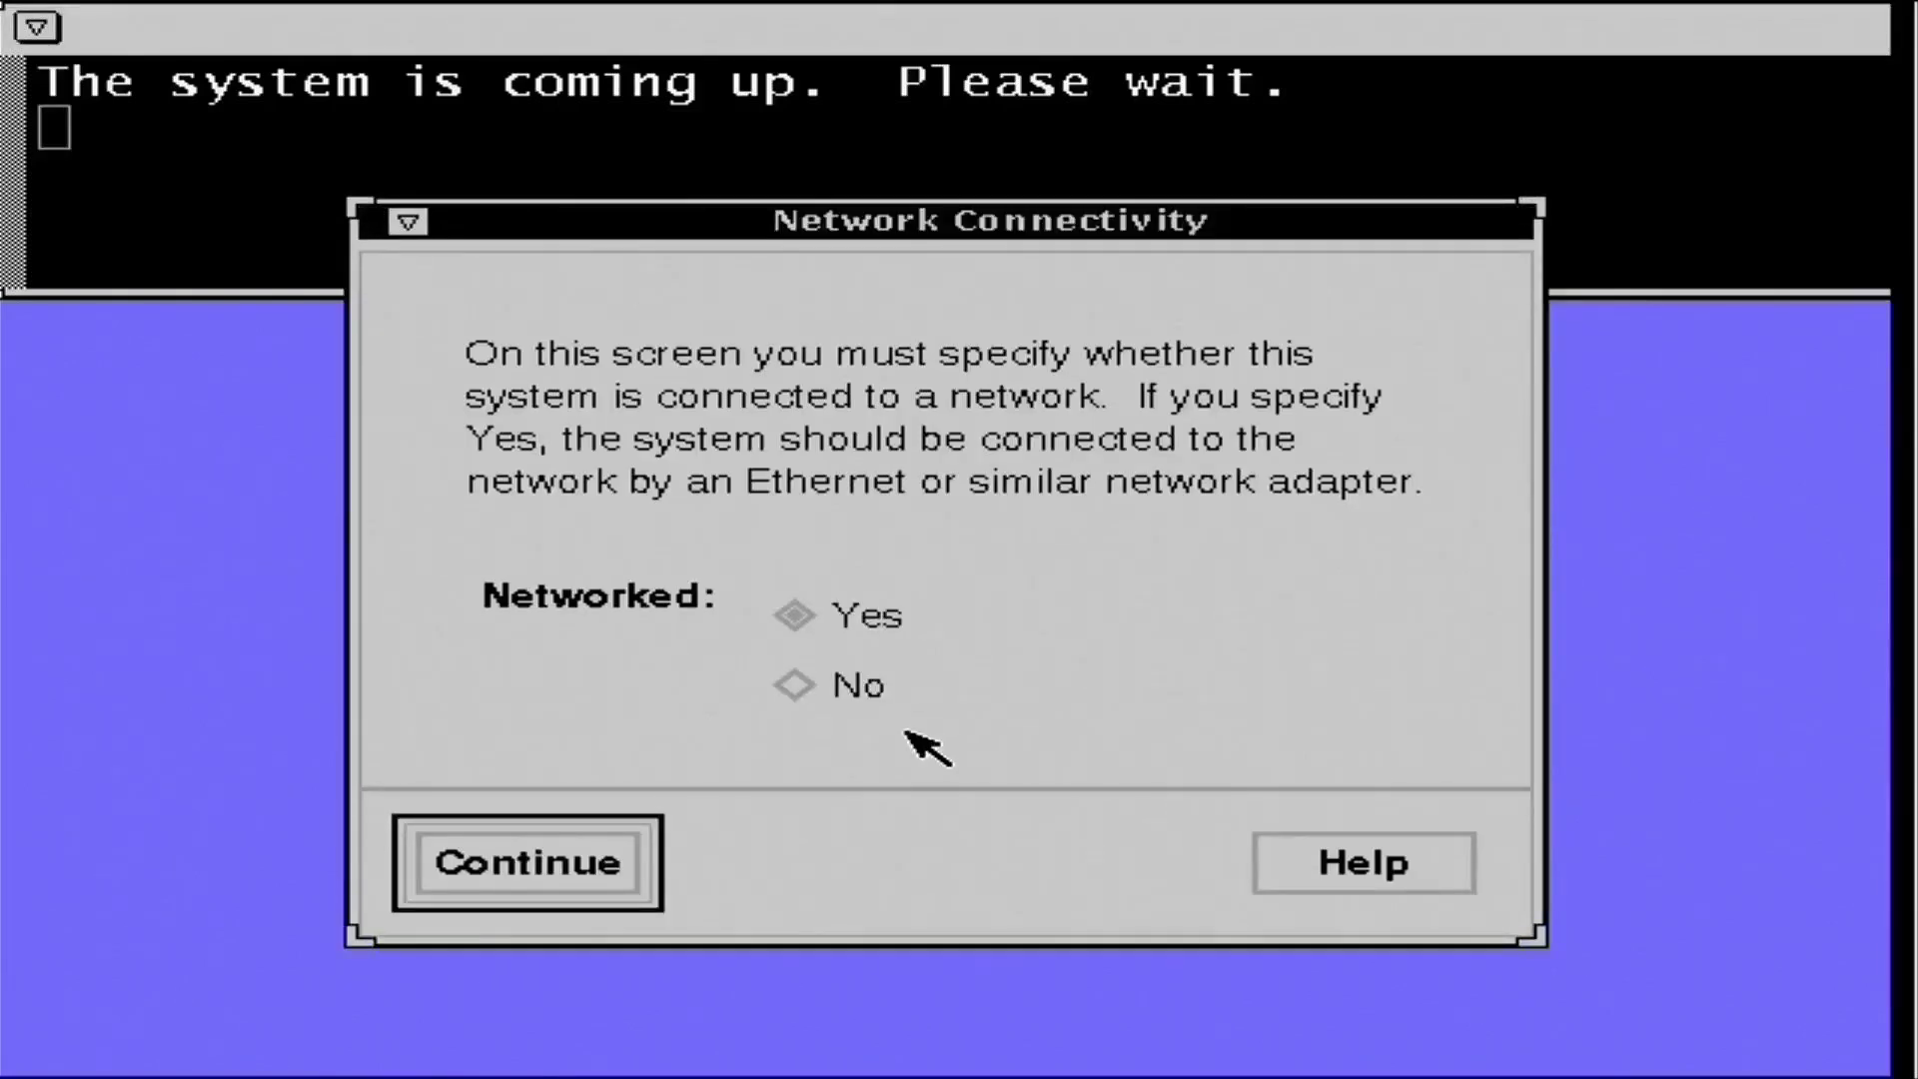
- Mark the system as networked with IP address 192.168.2.26 and confirm the details
click(552, 850)
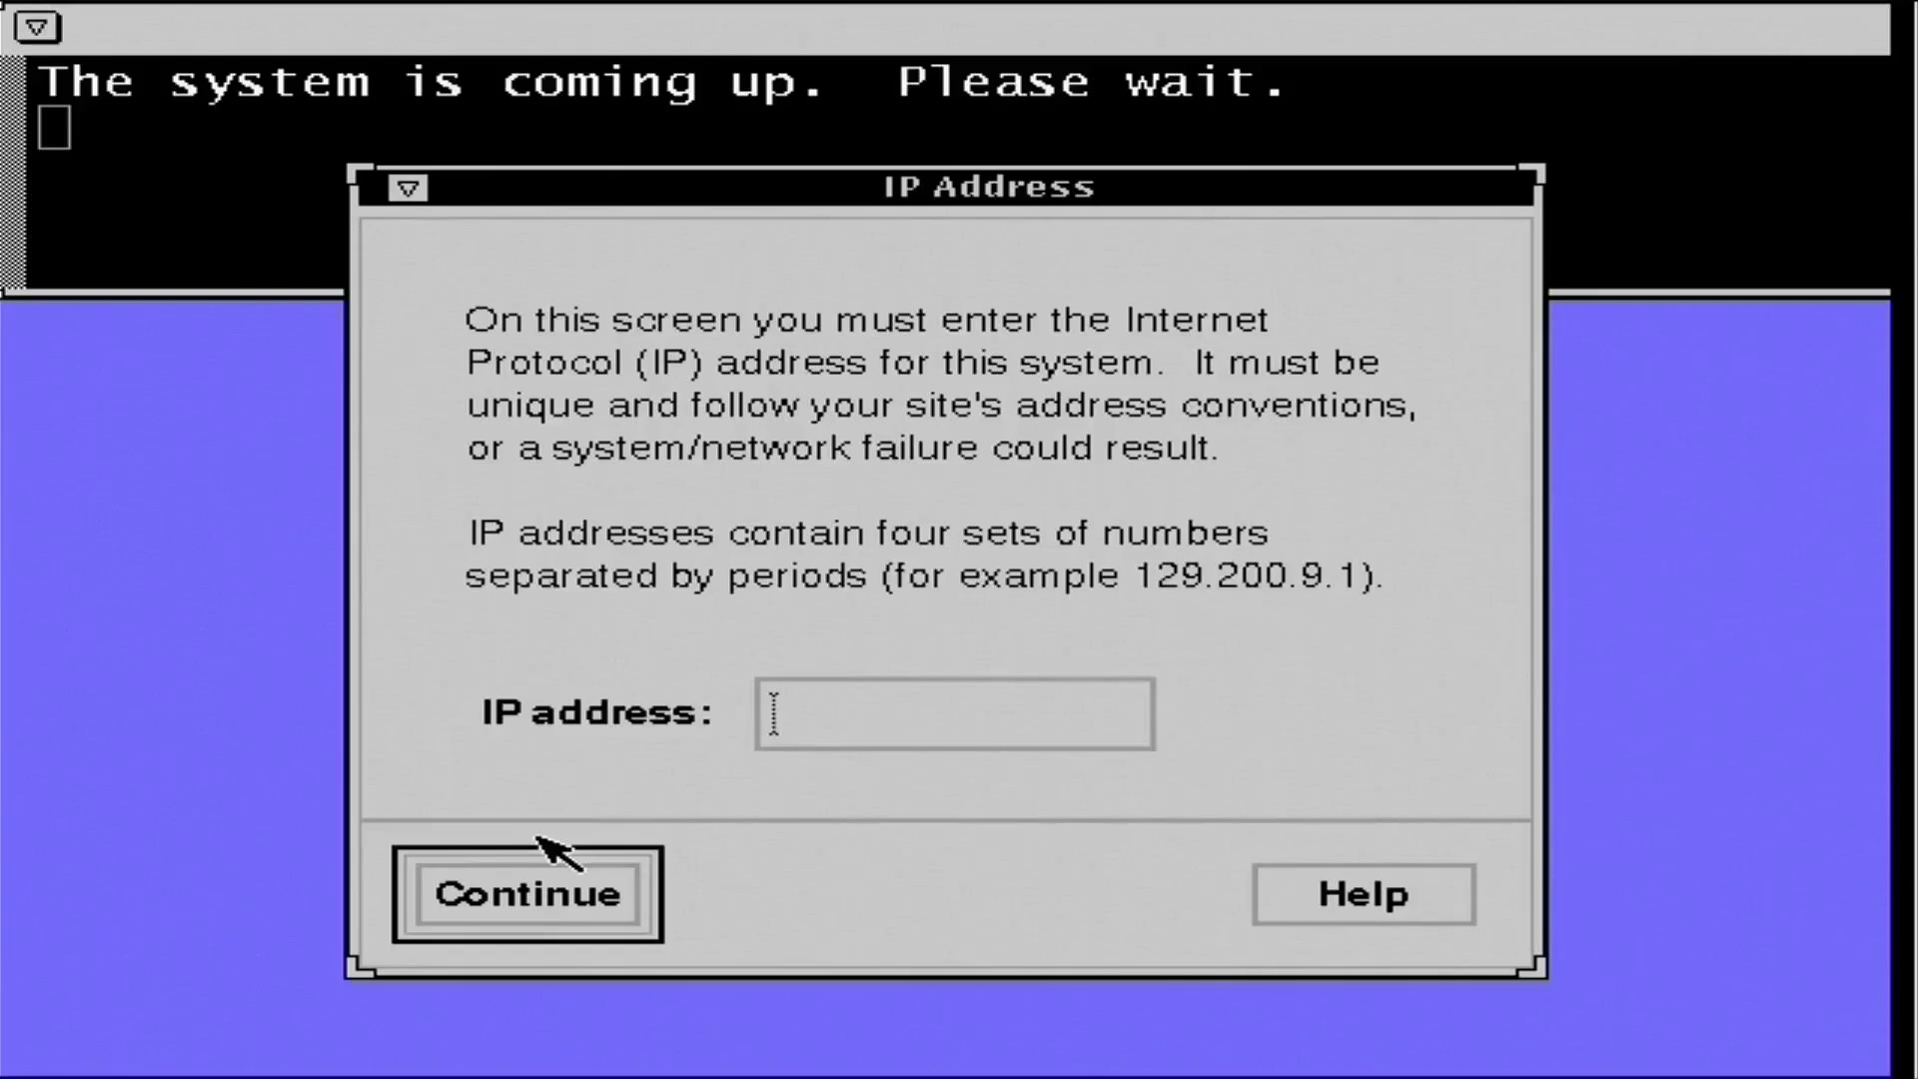
click(819, 731)
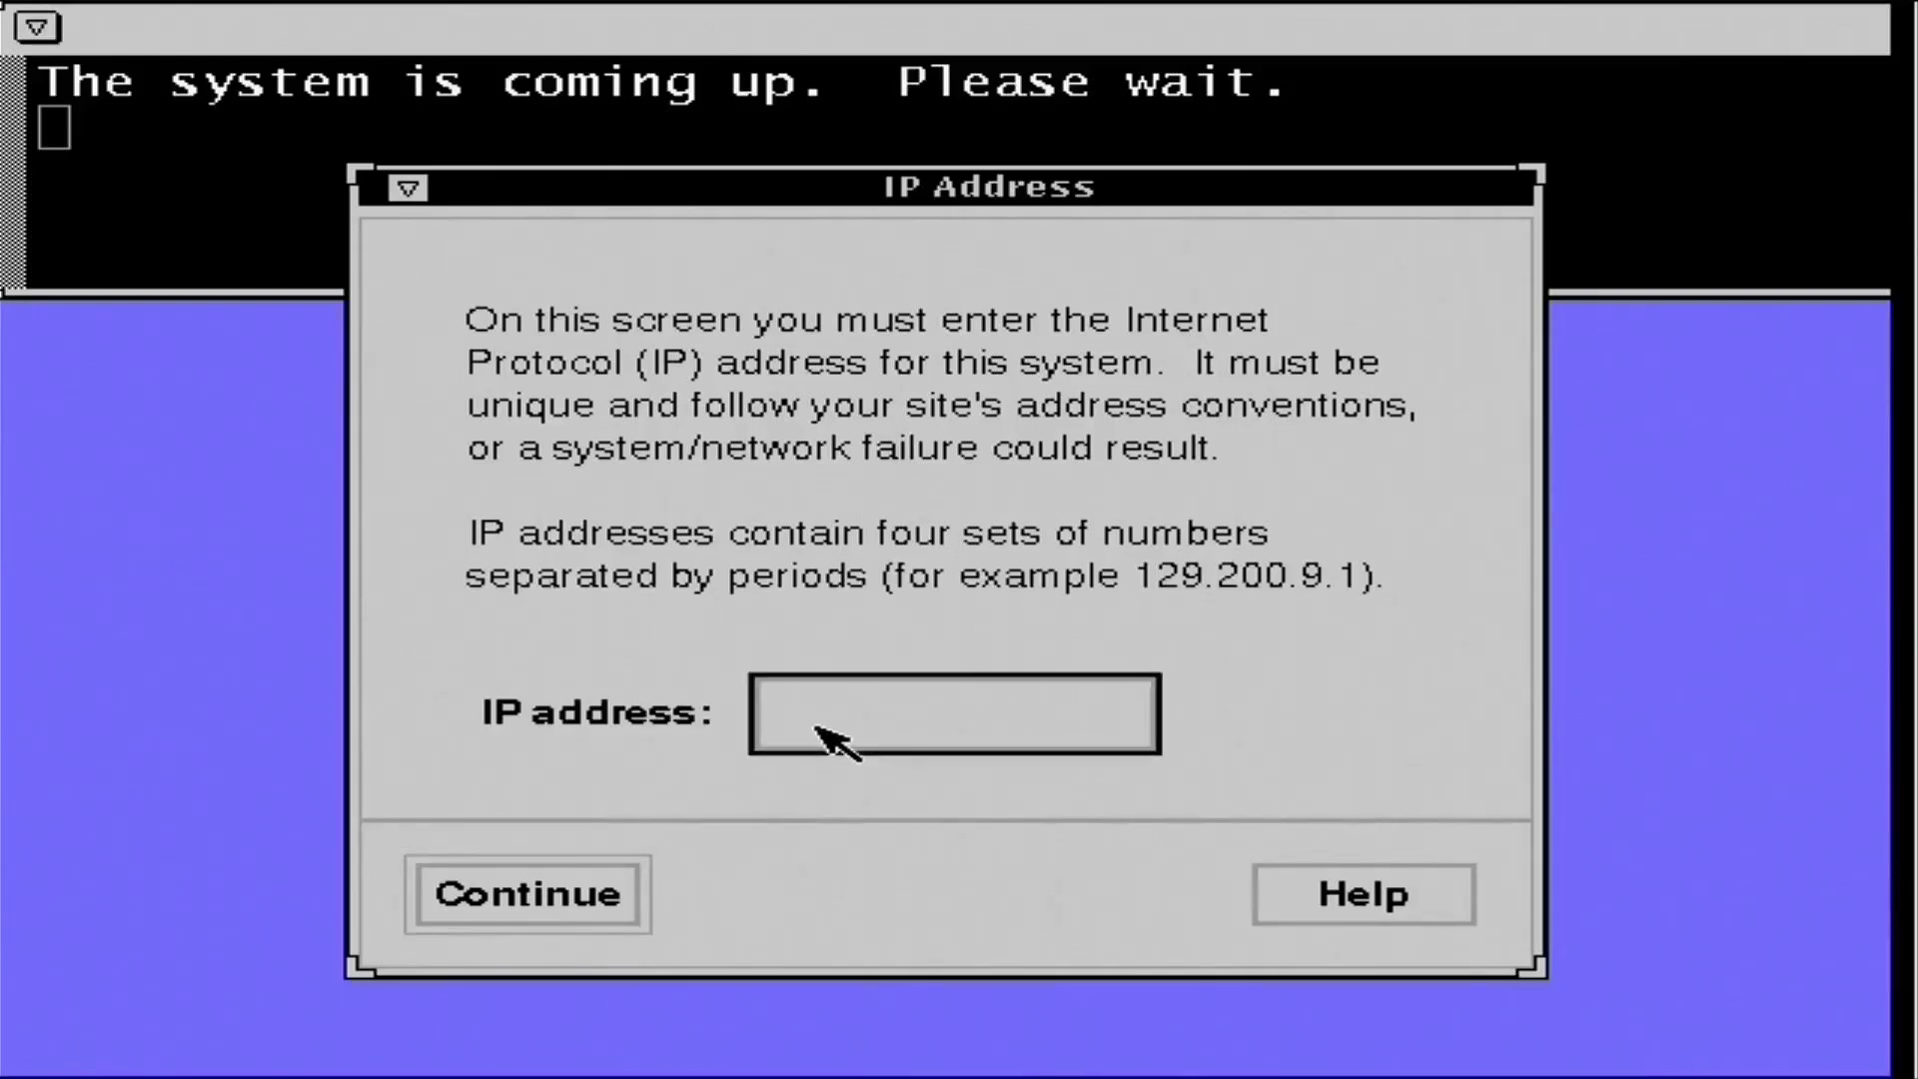
text(192.168.2.26)
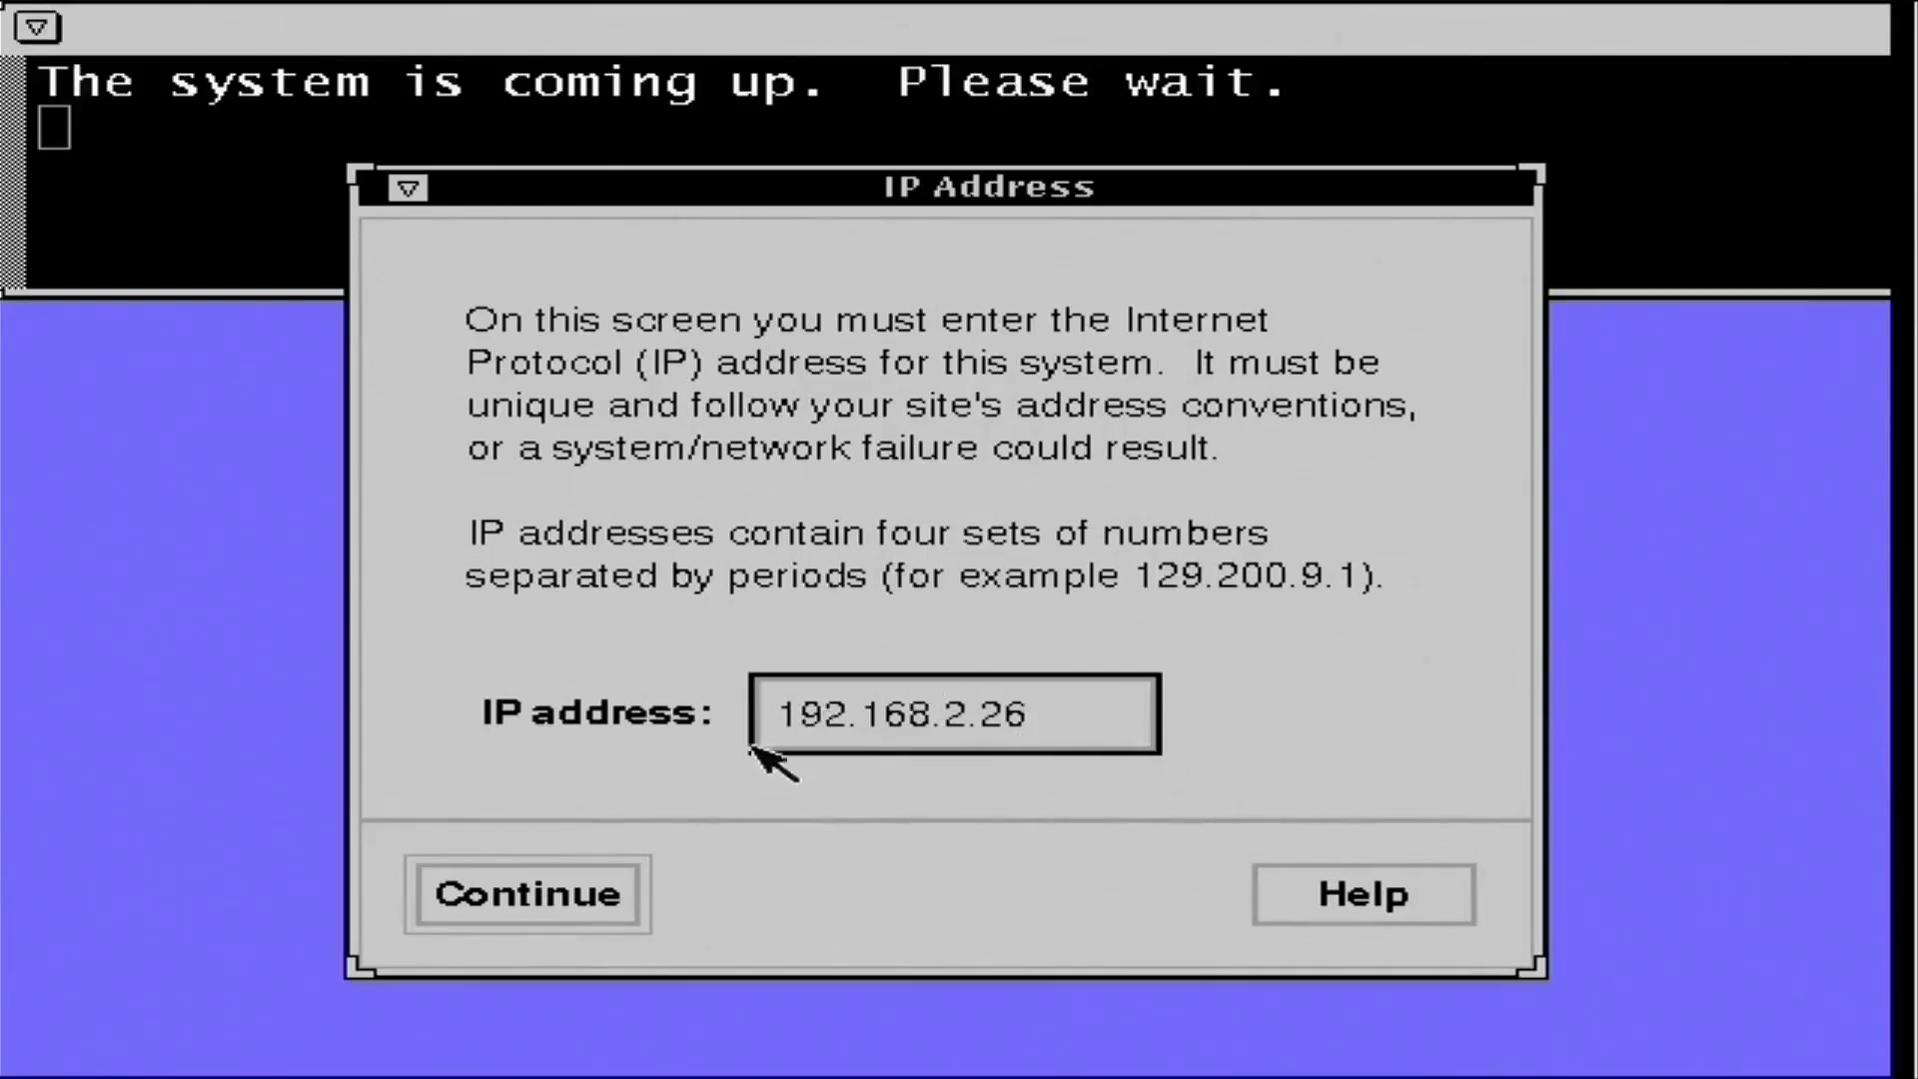
click(589, 890)
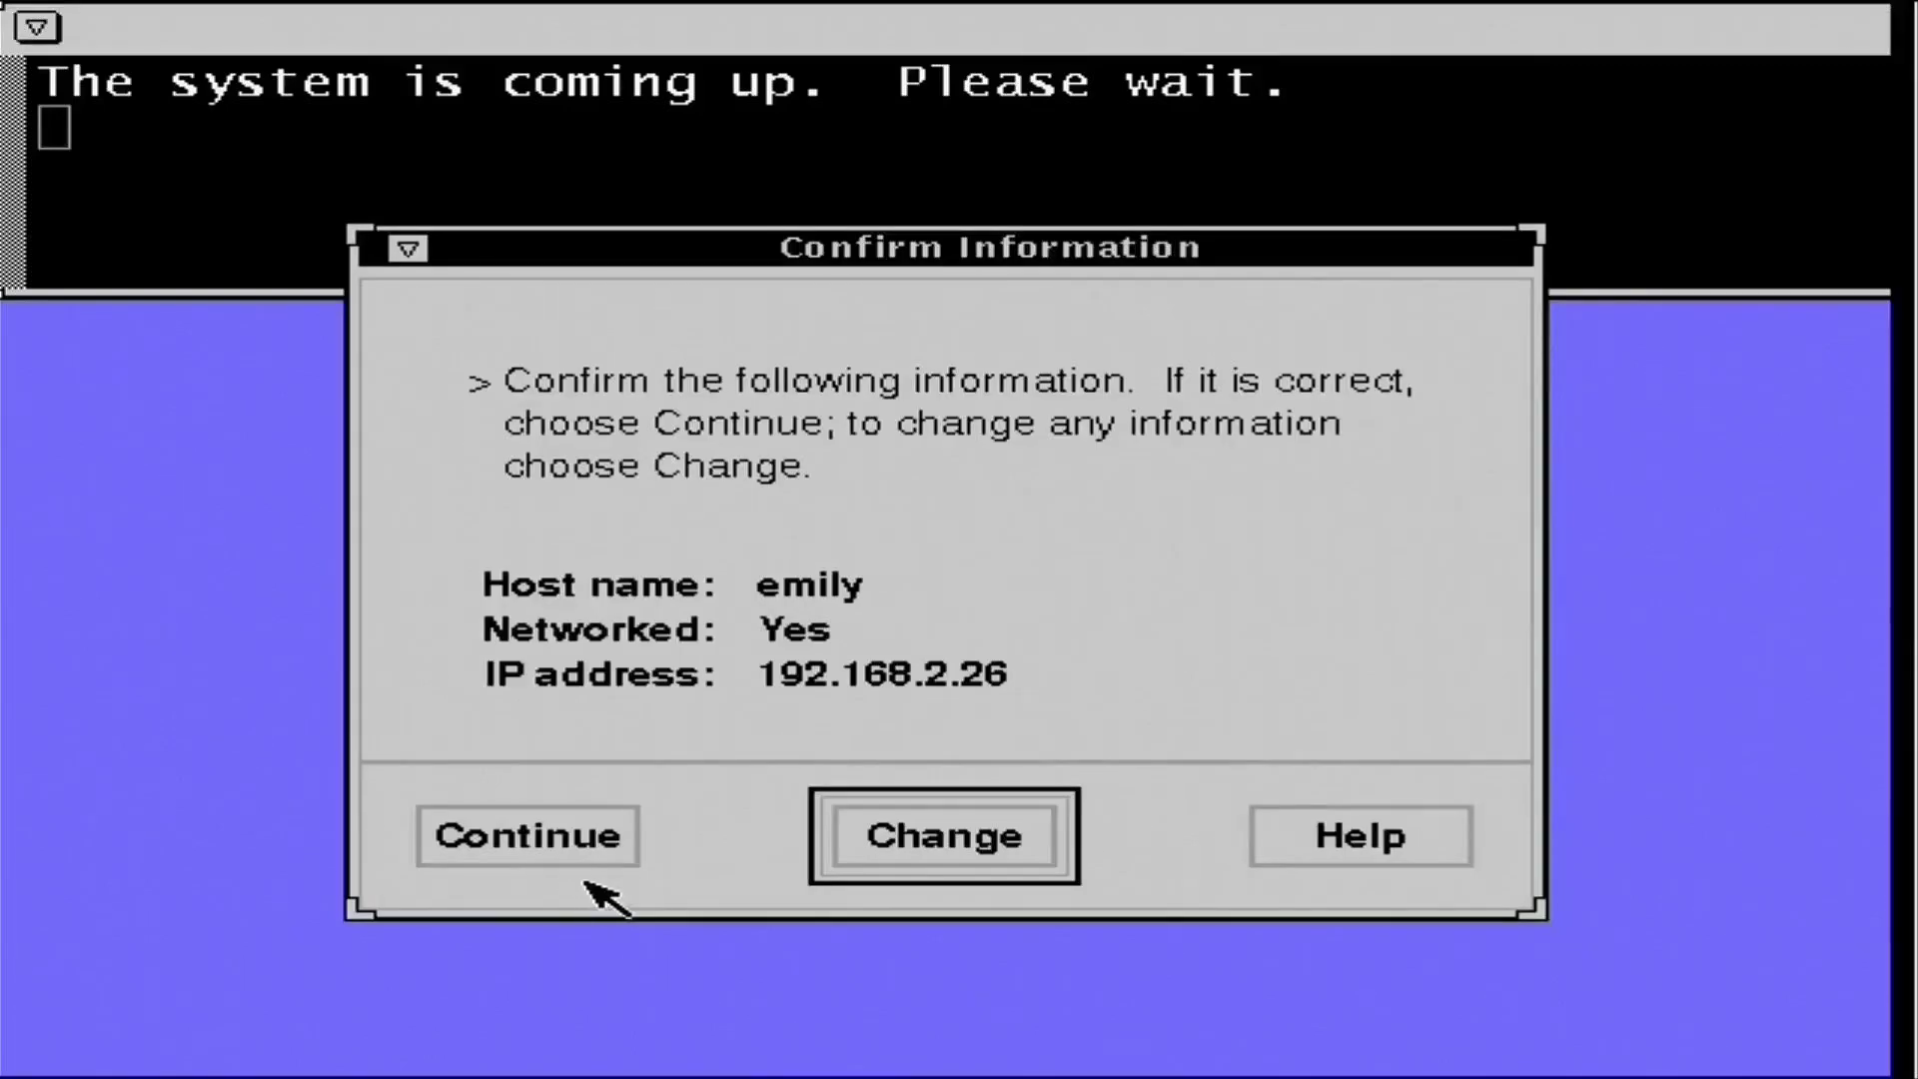
click(536, 851)
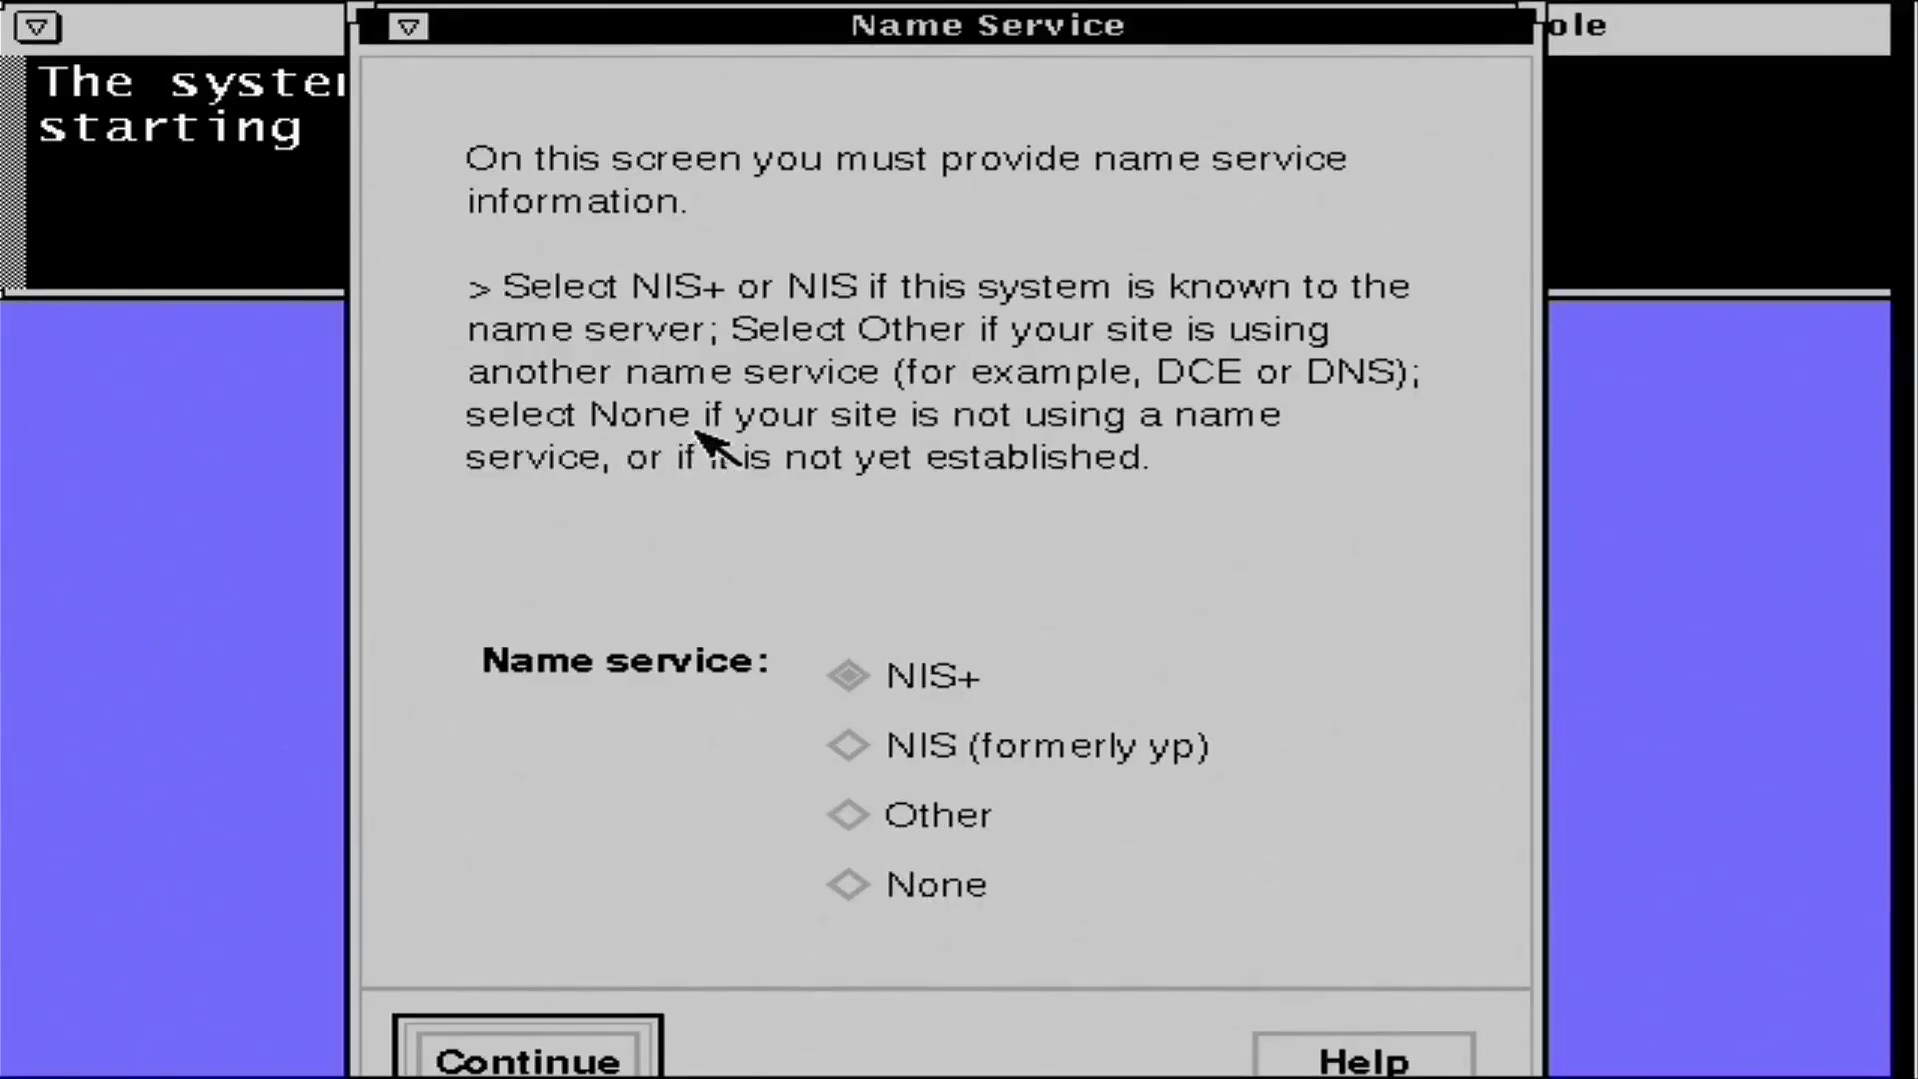
- Choose Other as name service, mark the system on a subnet, and accept netmask 255.255.255.0
click(852, 820)
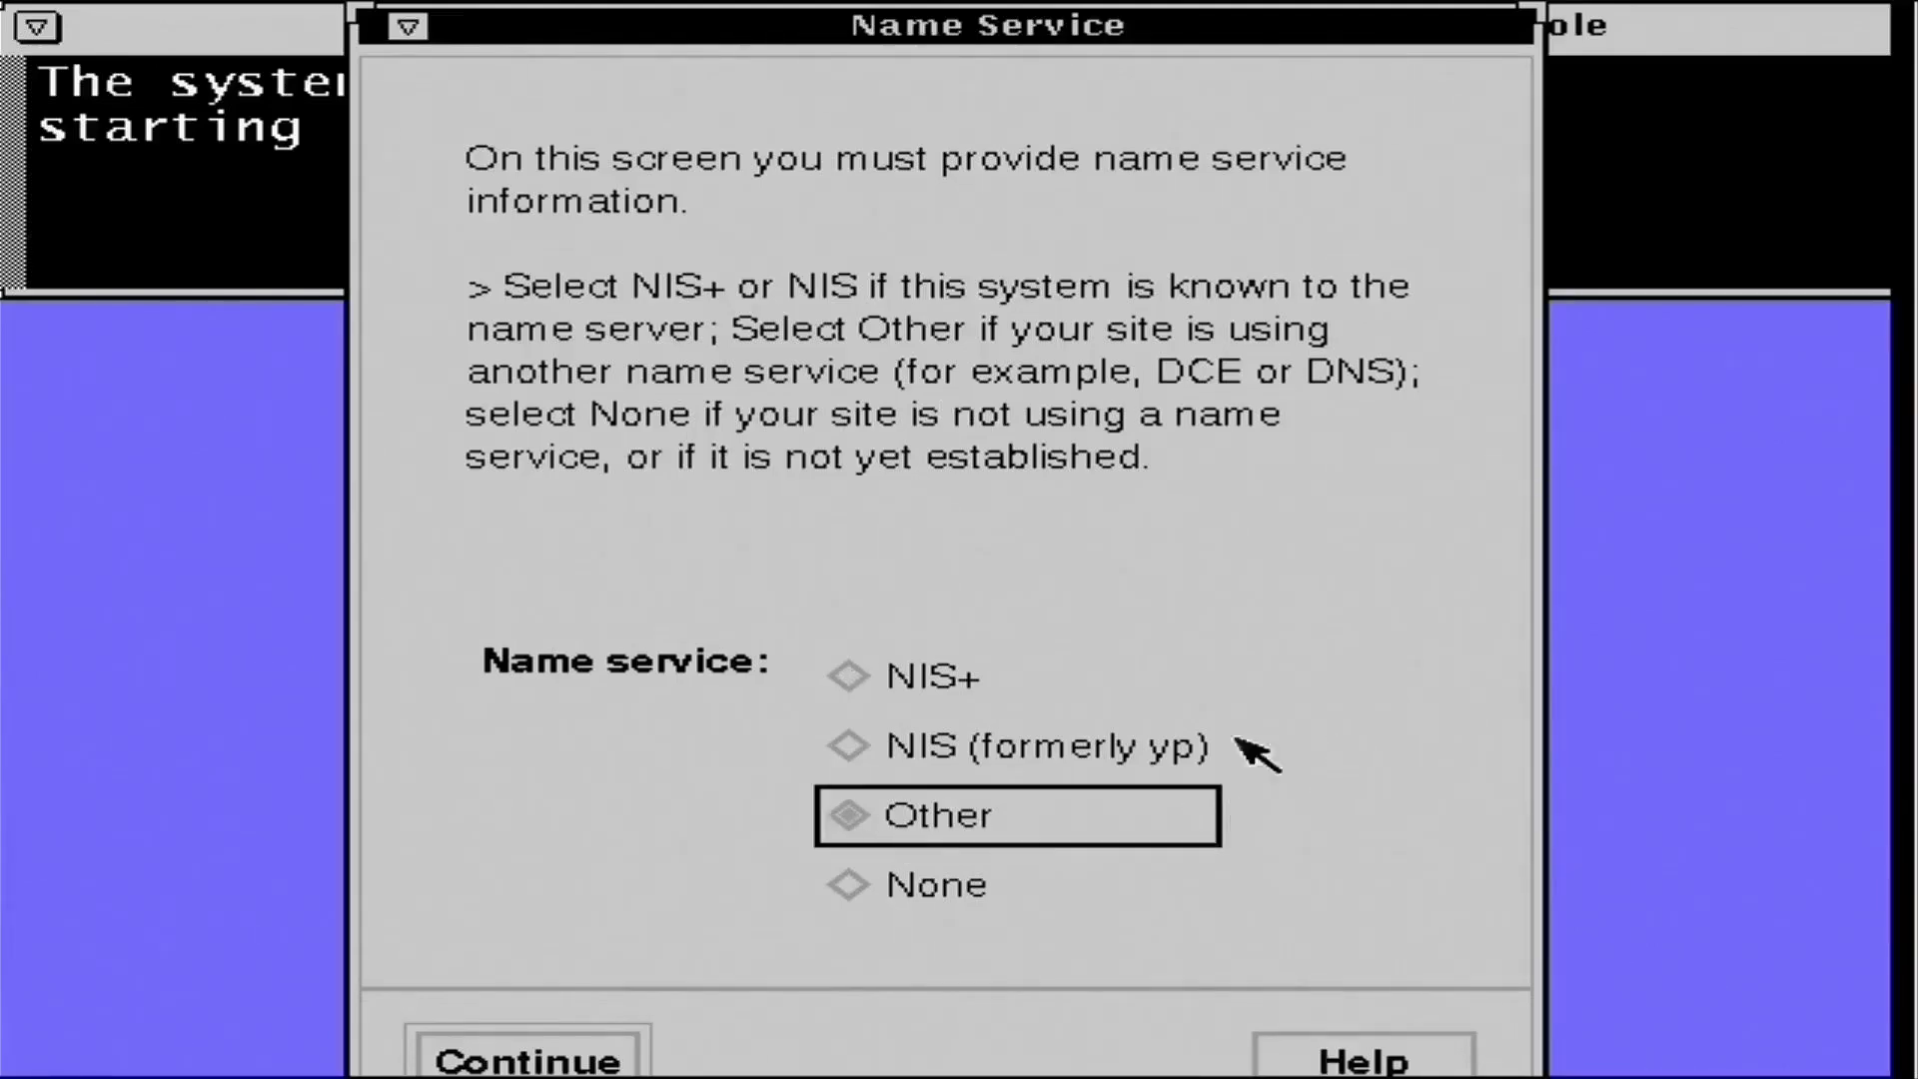
click(505, 1057)
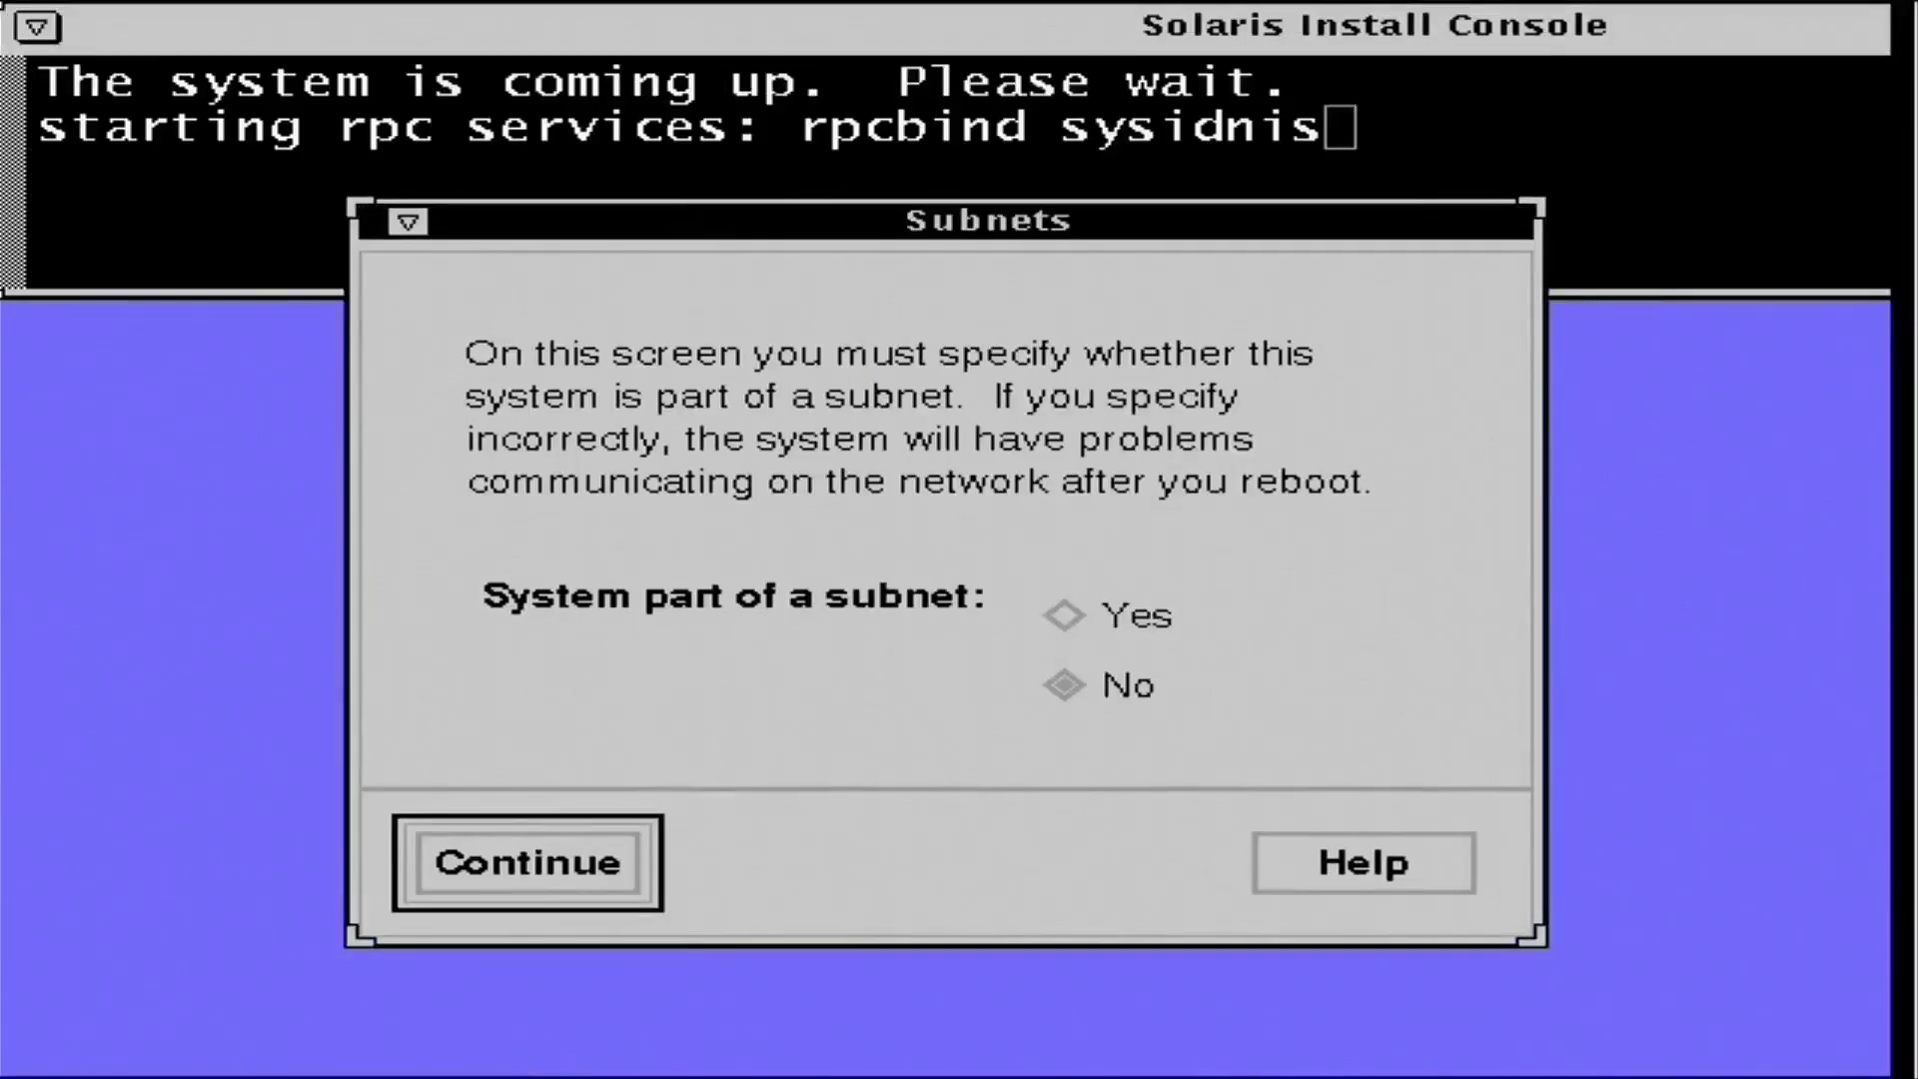
click(1131, 640)
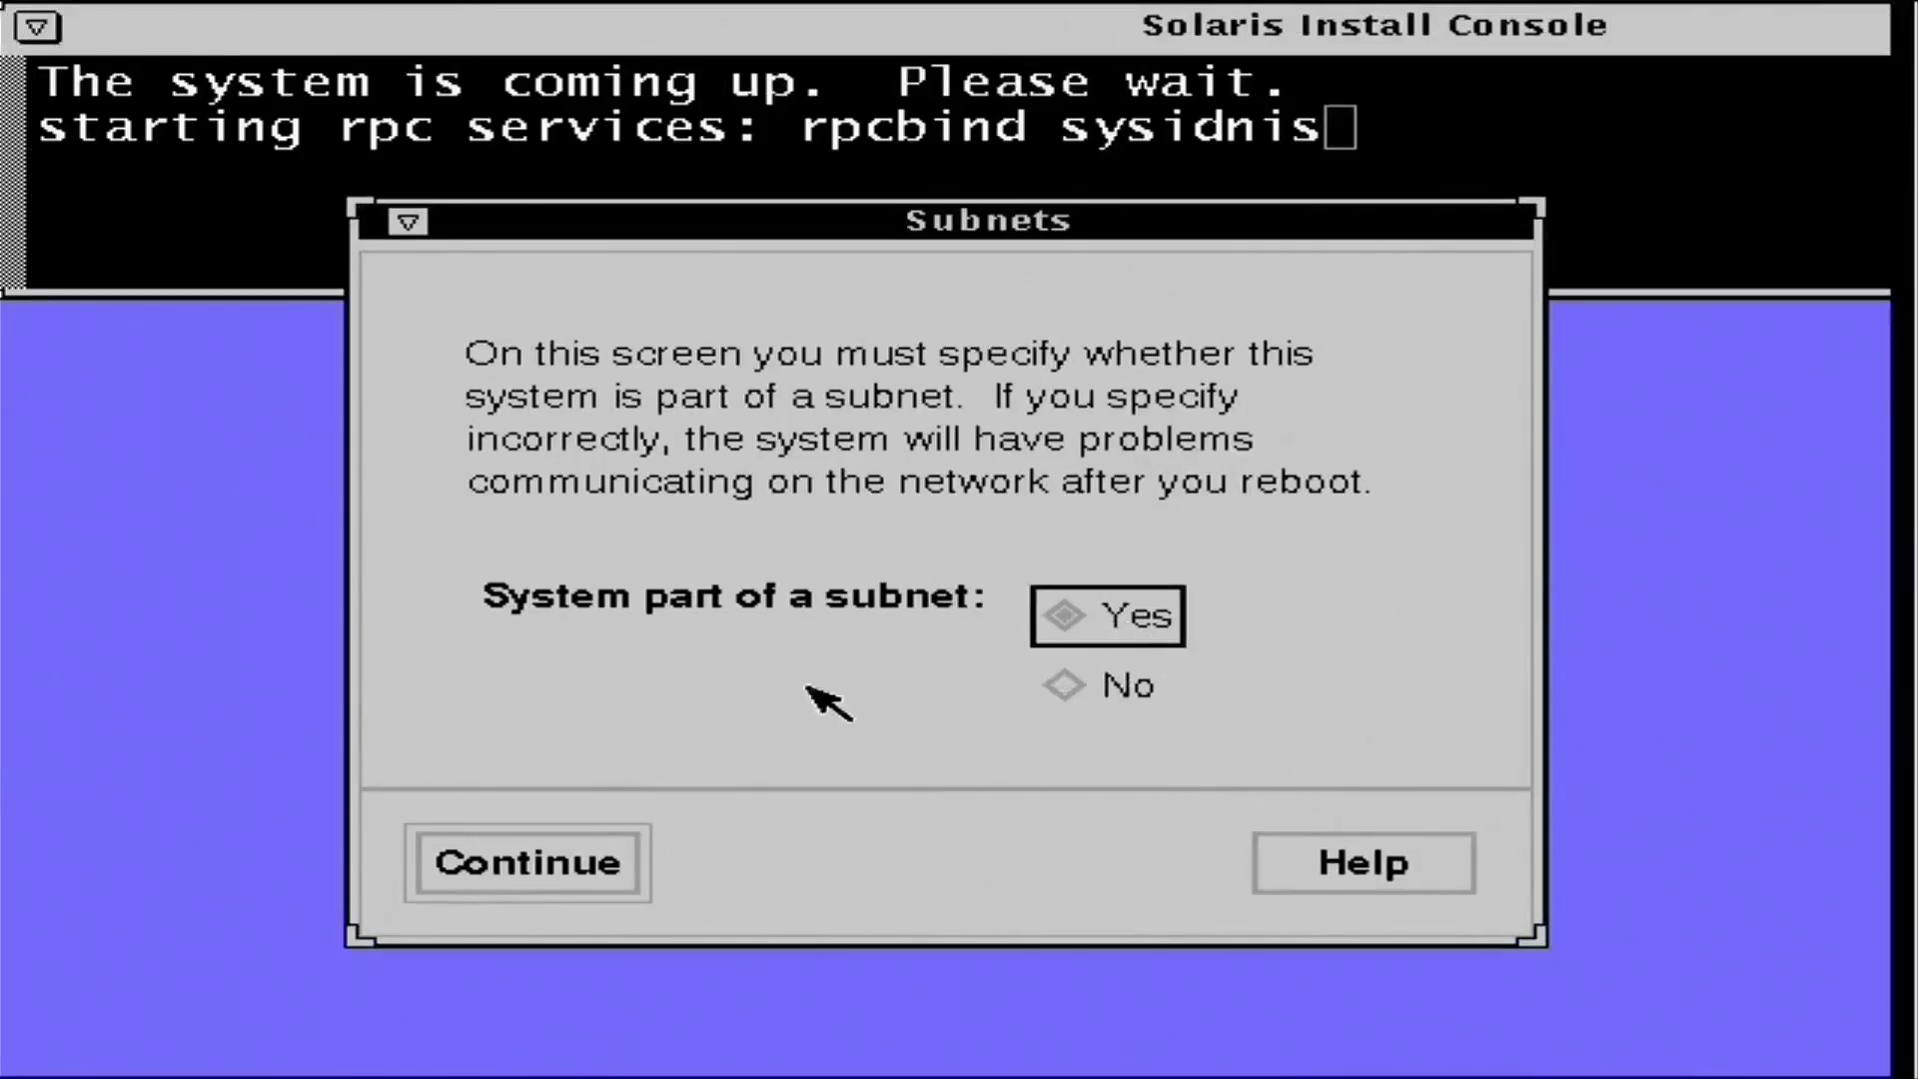
click(585, 861)
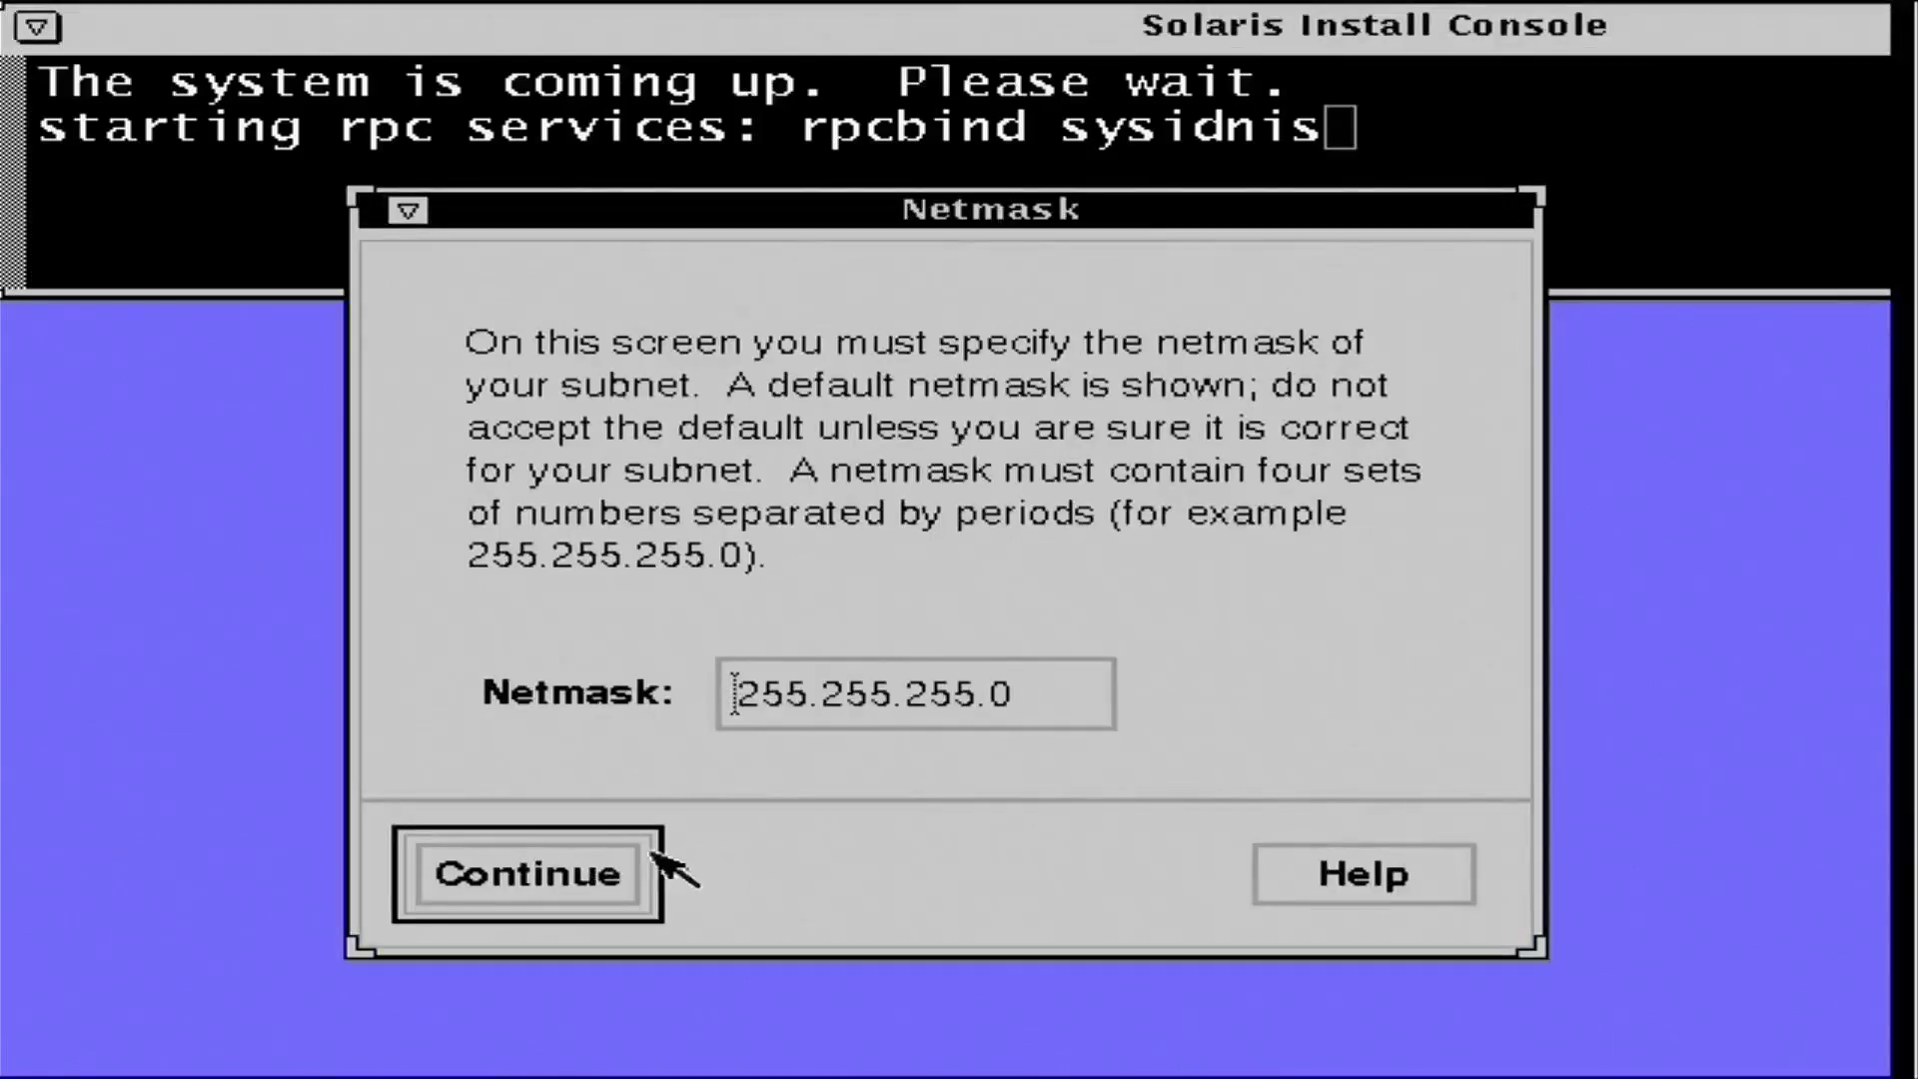
click(651, 865)
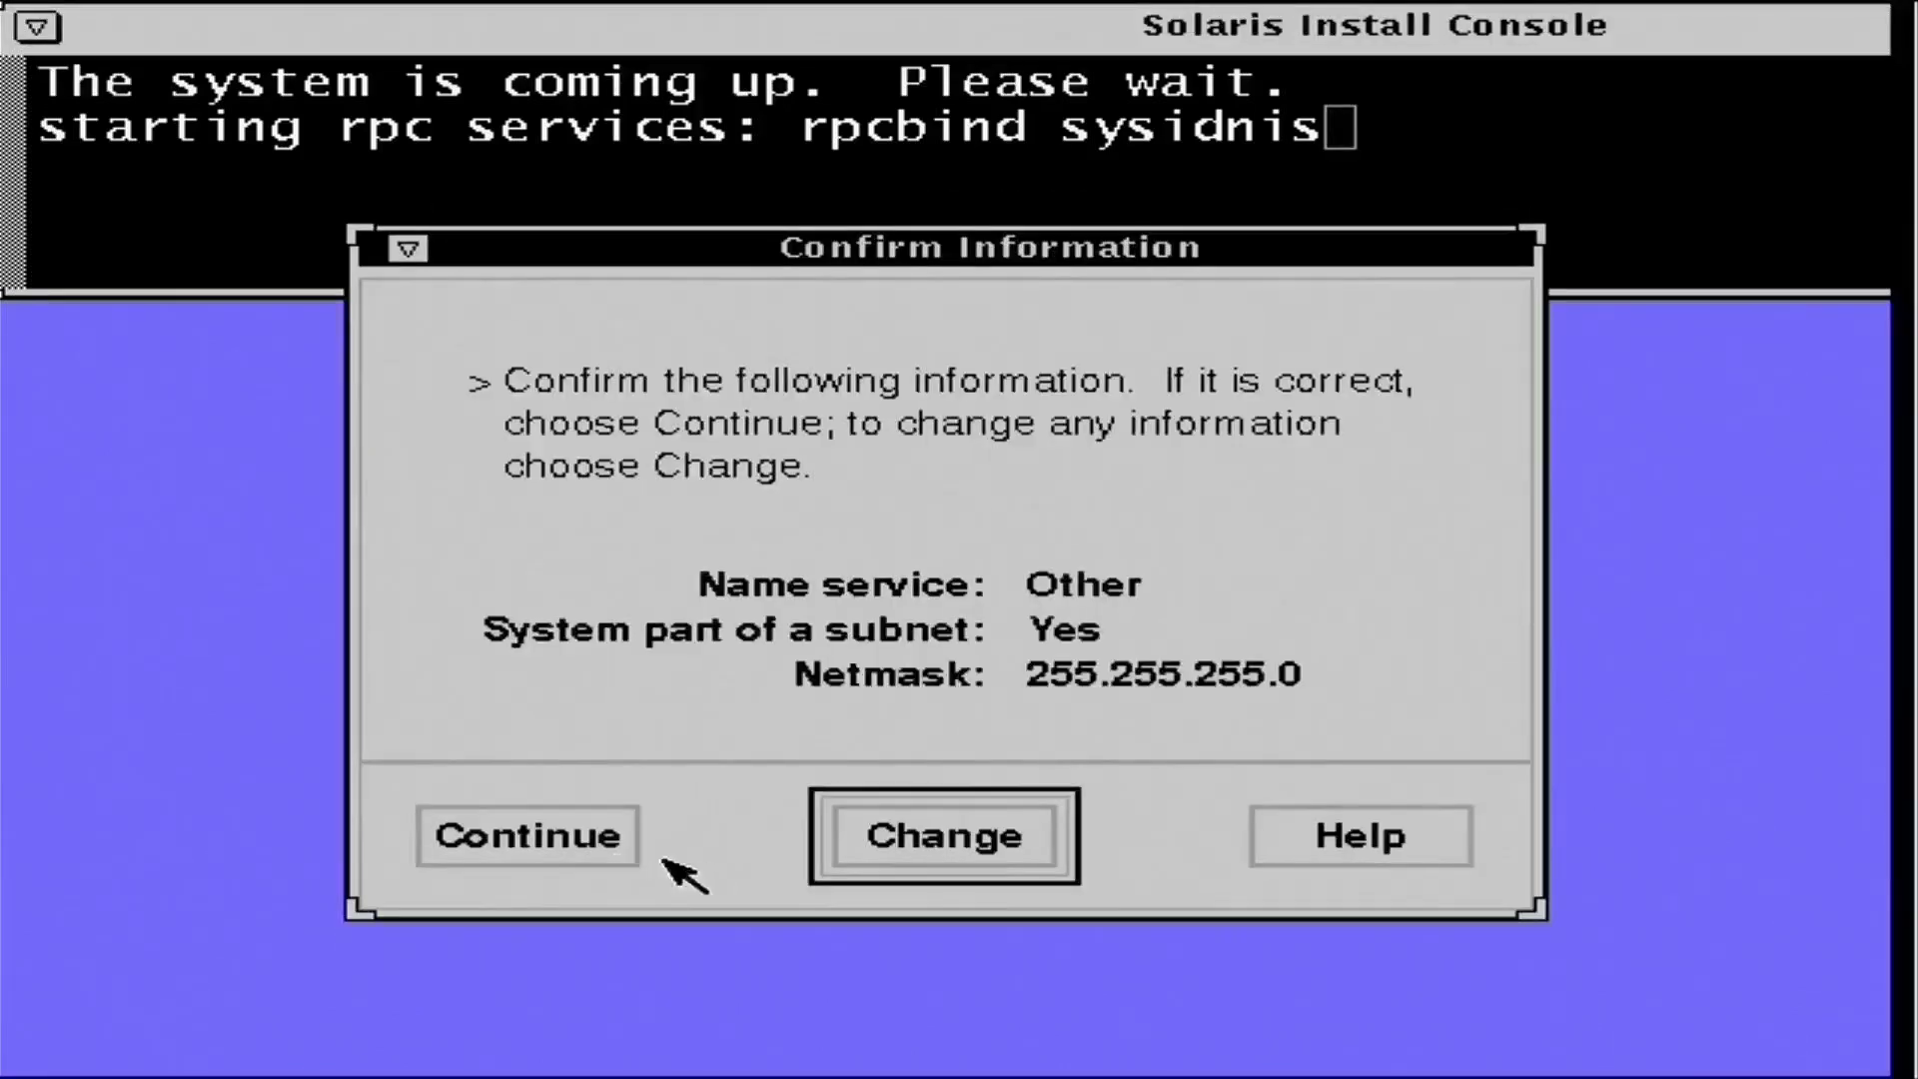
click(560, 842)
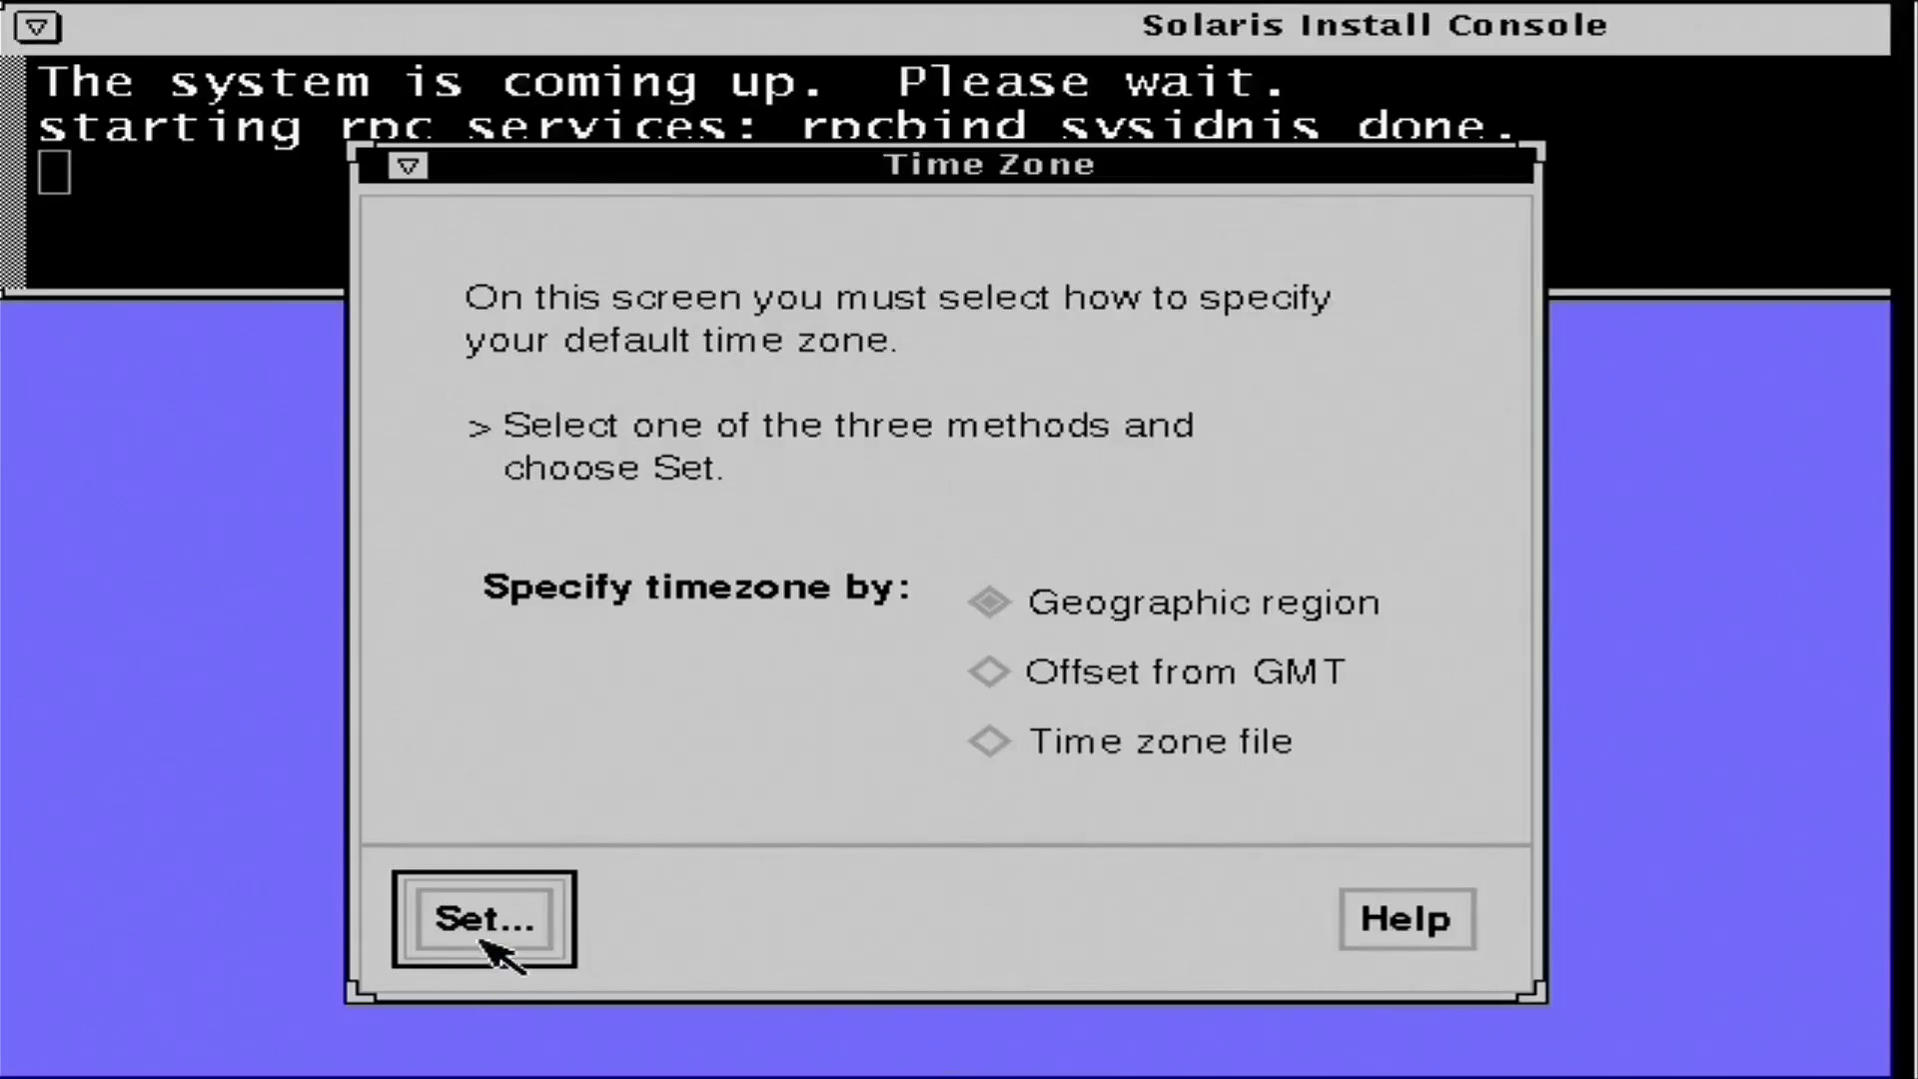
- Pick the Canada/Atlantic time zone by region, keep the default date and time, and confirm
click(442, 917)
click(652, 685)
click(1064, 553)
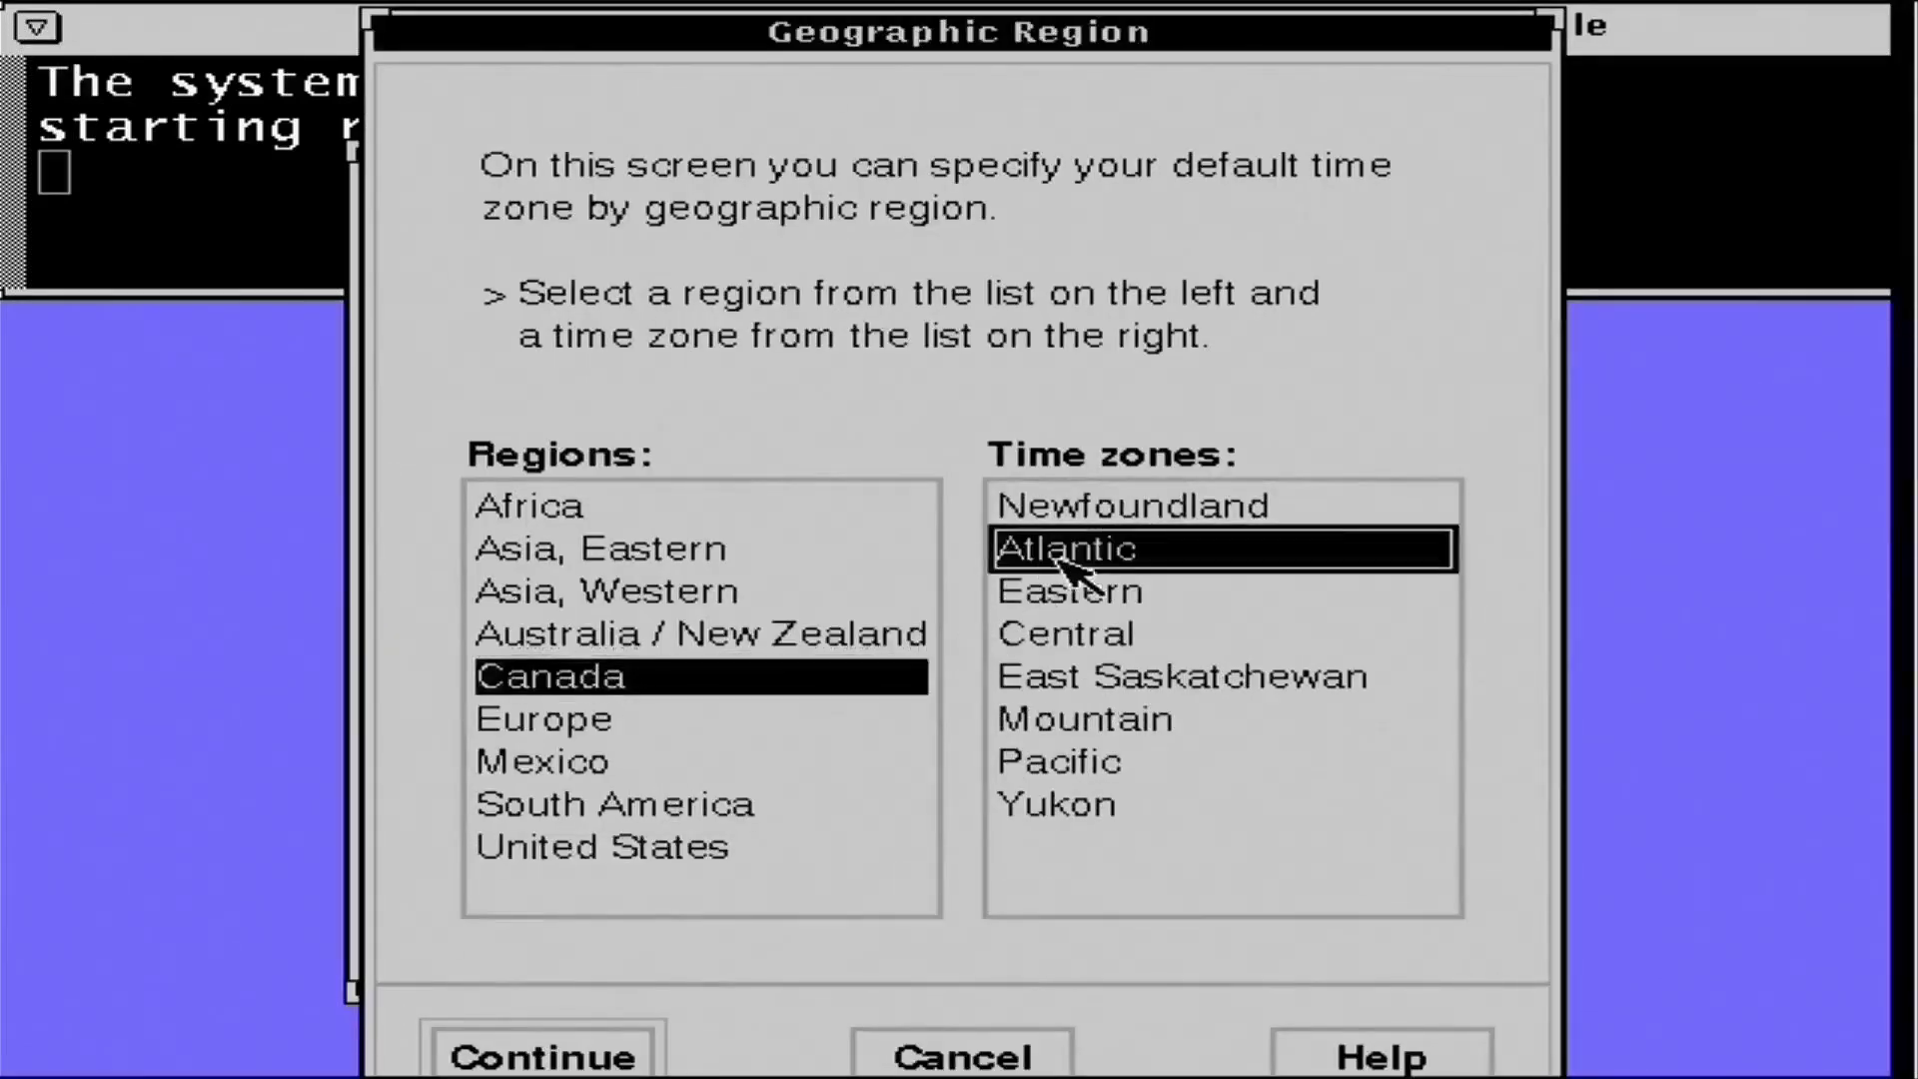
click(470, 1057)
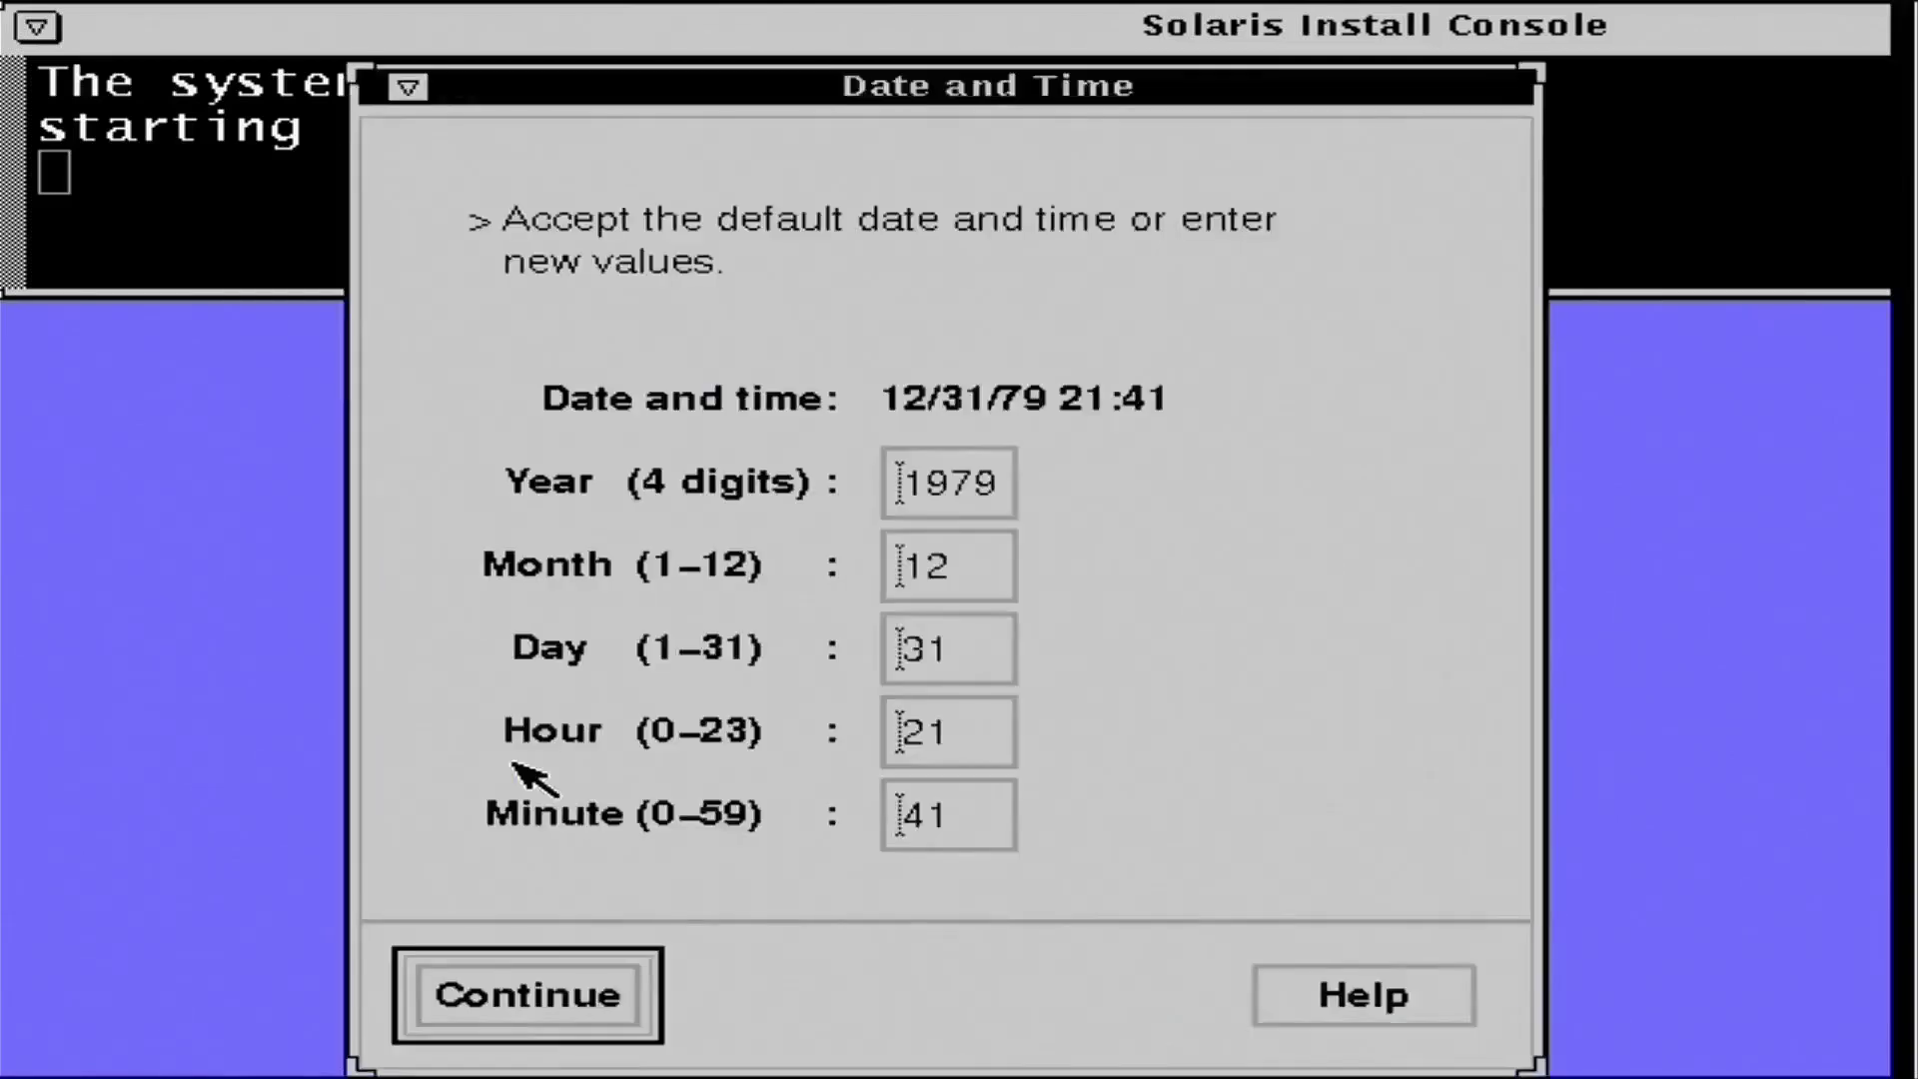
click(559, 984)
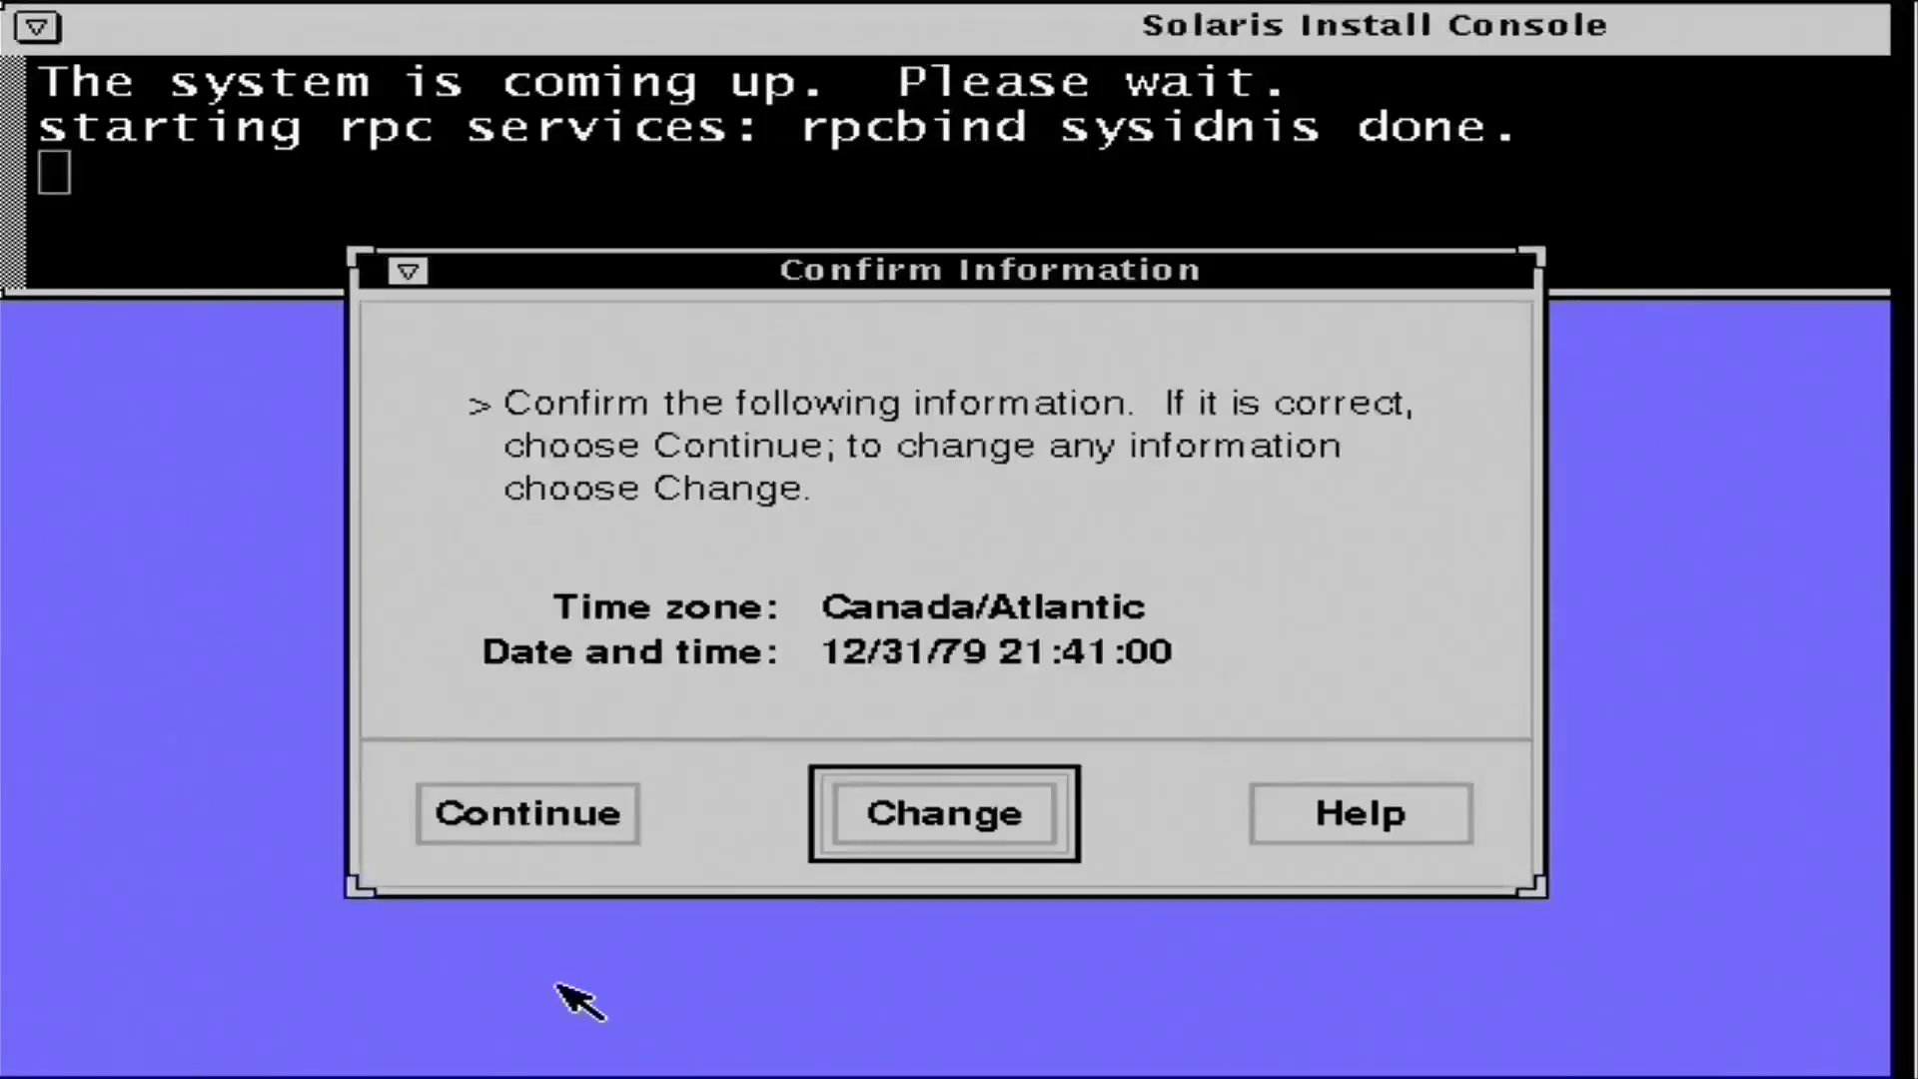
click(547, 827)
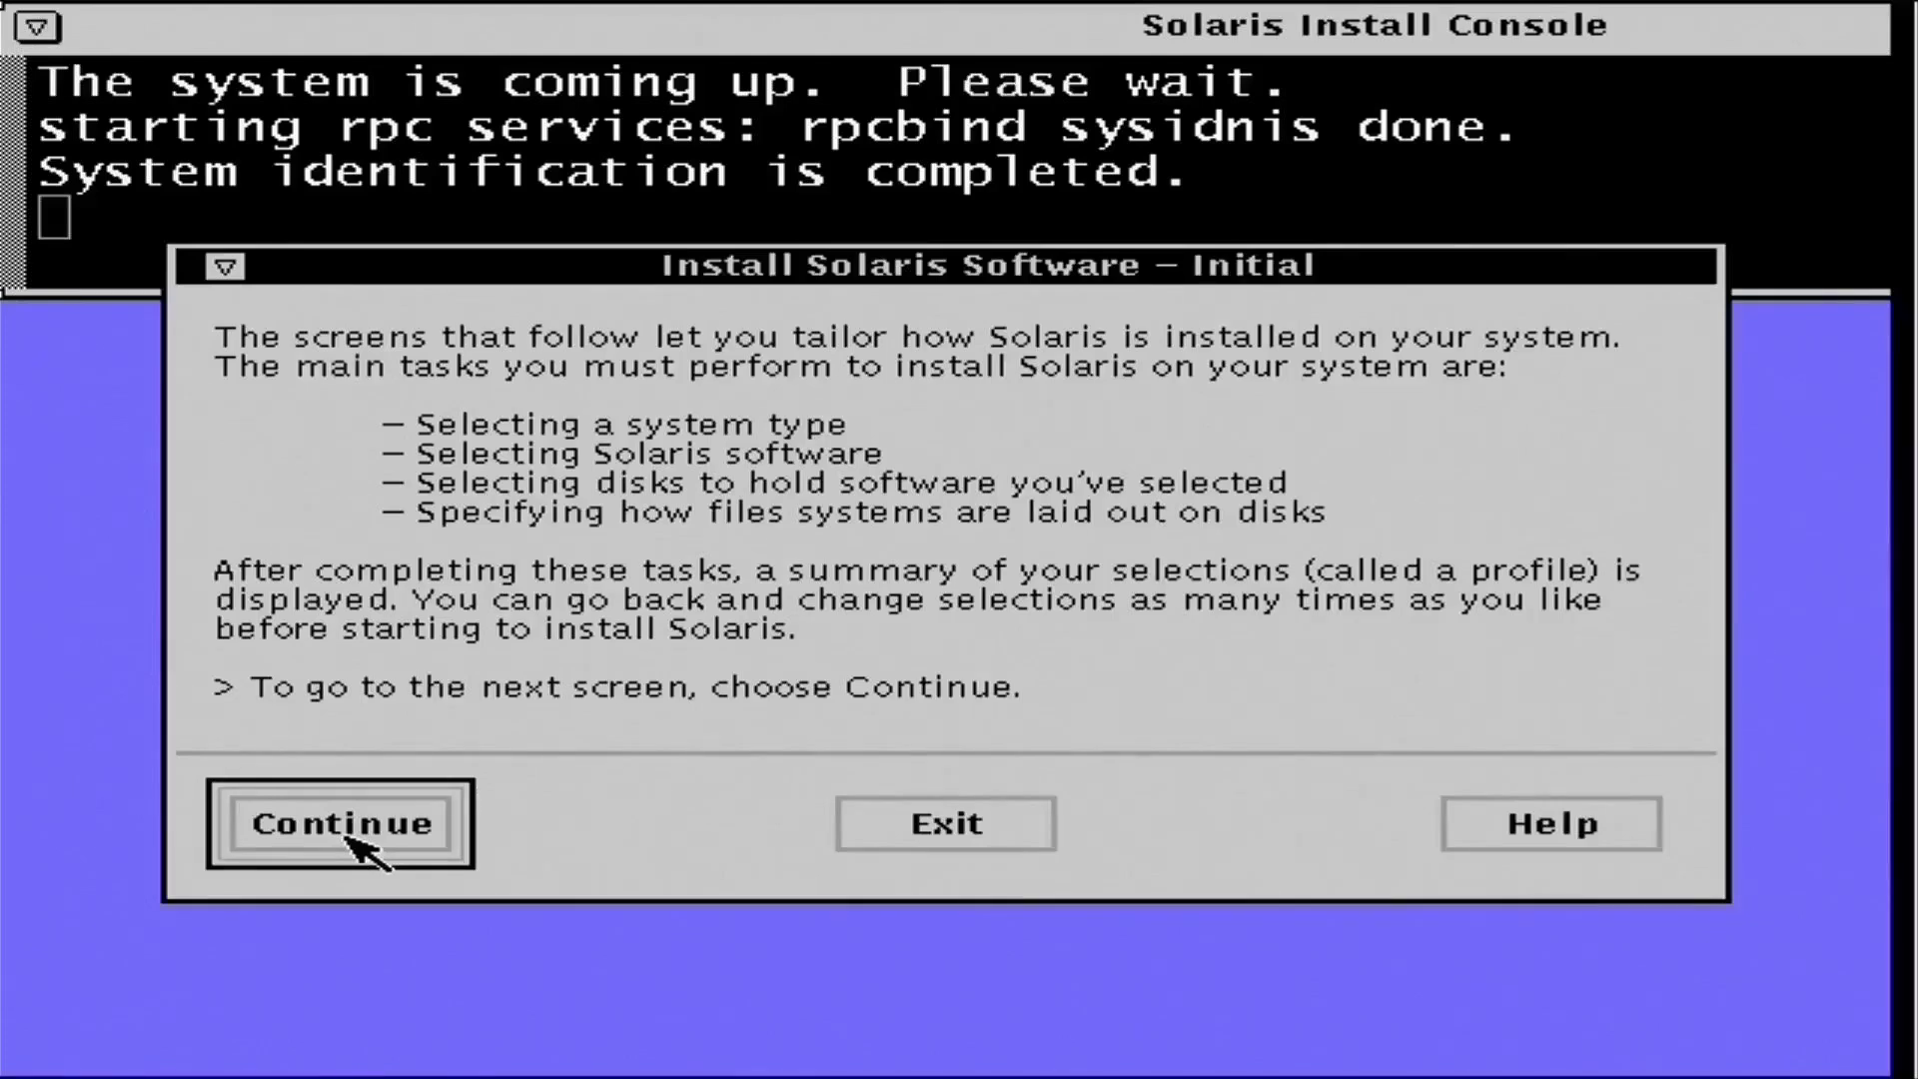
- Set the system type to Server
click(370, 845)
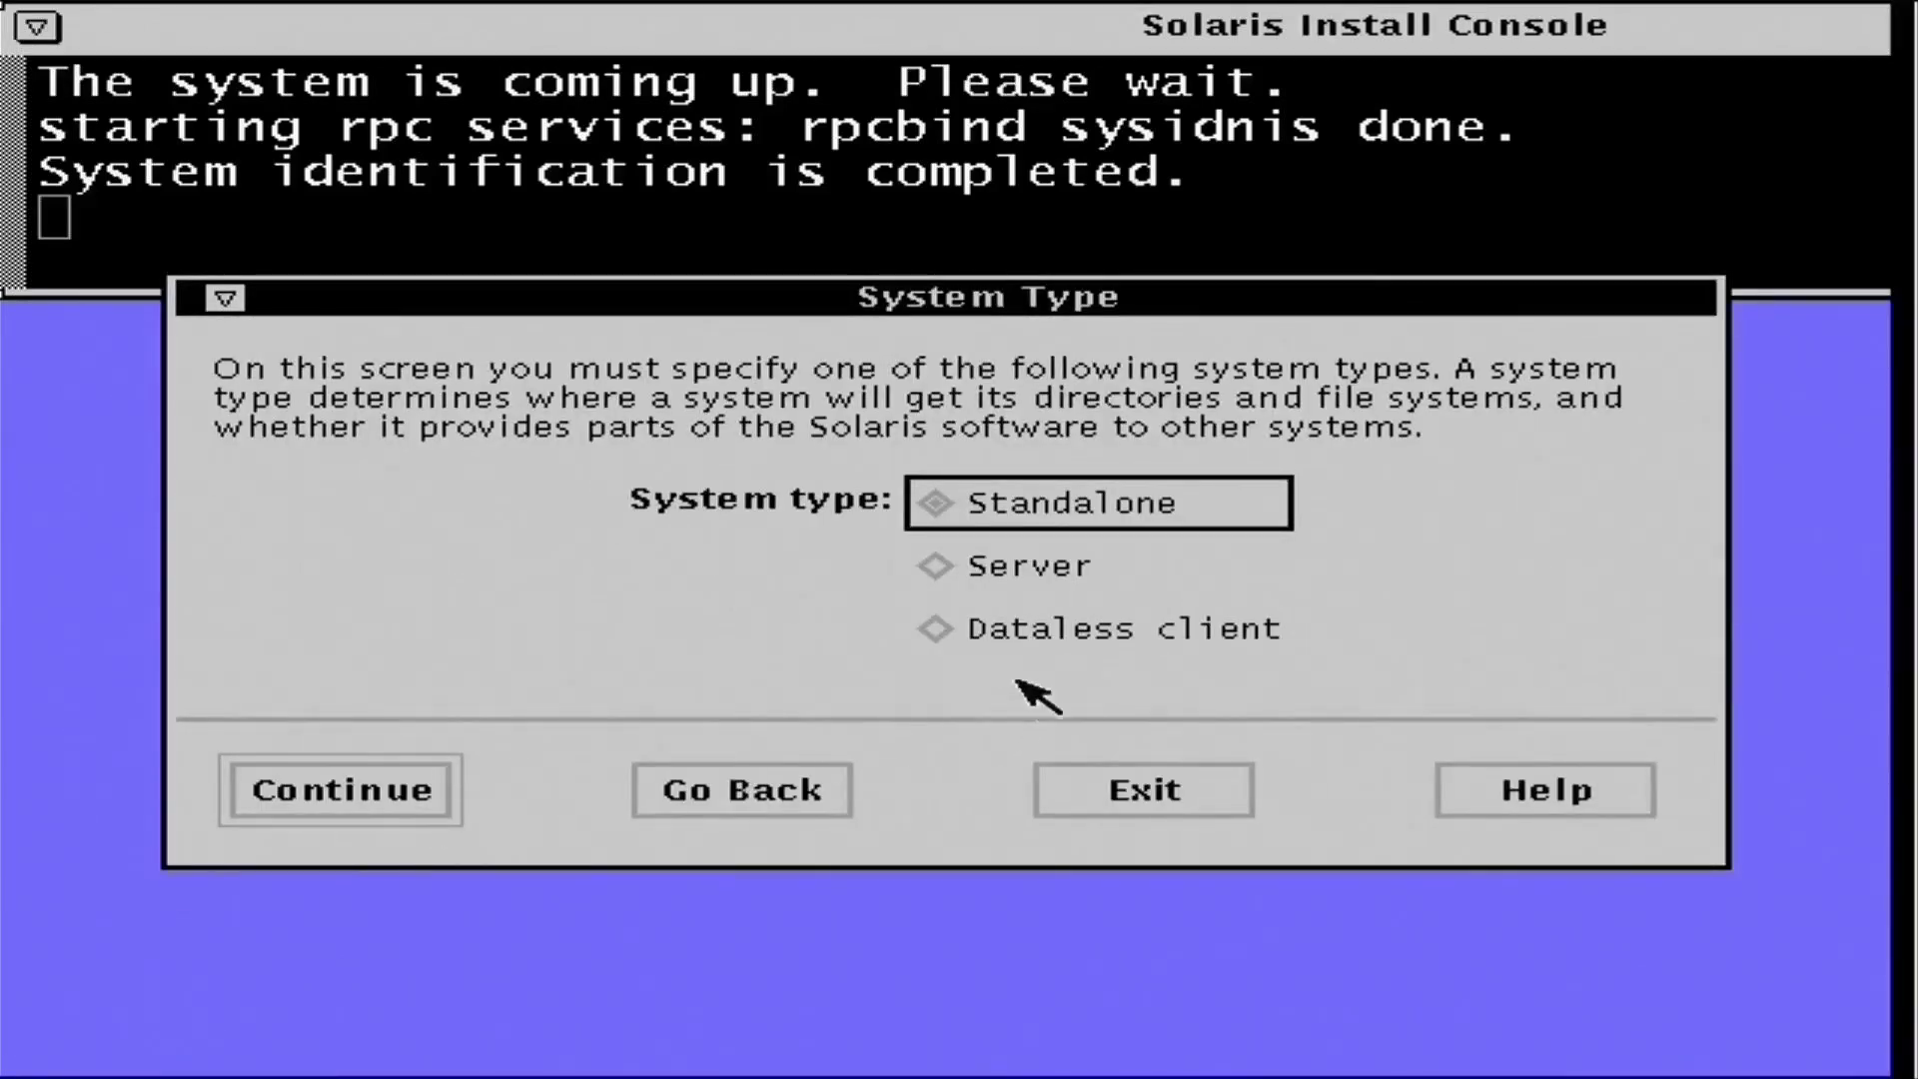
click(999, 578)
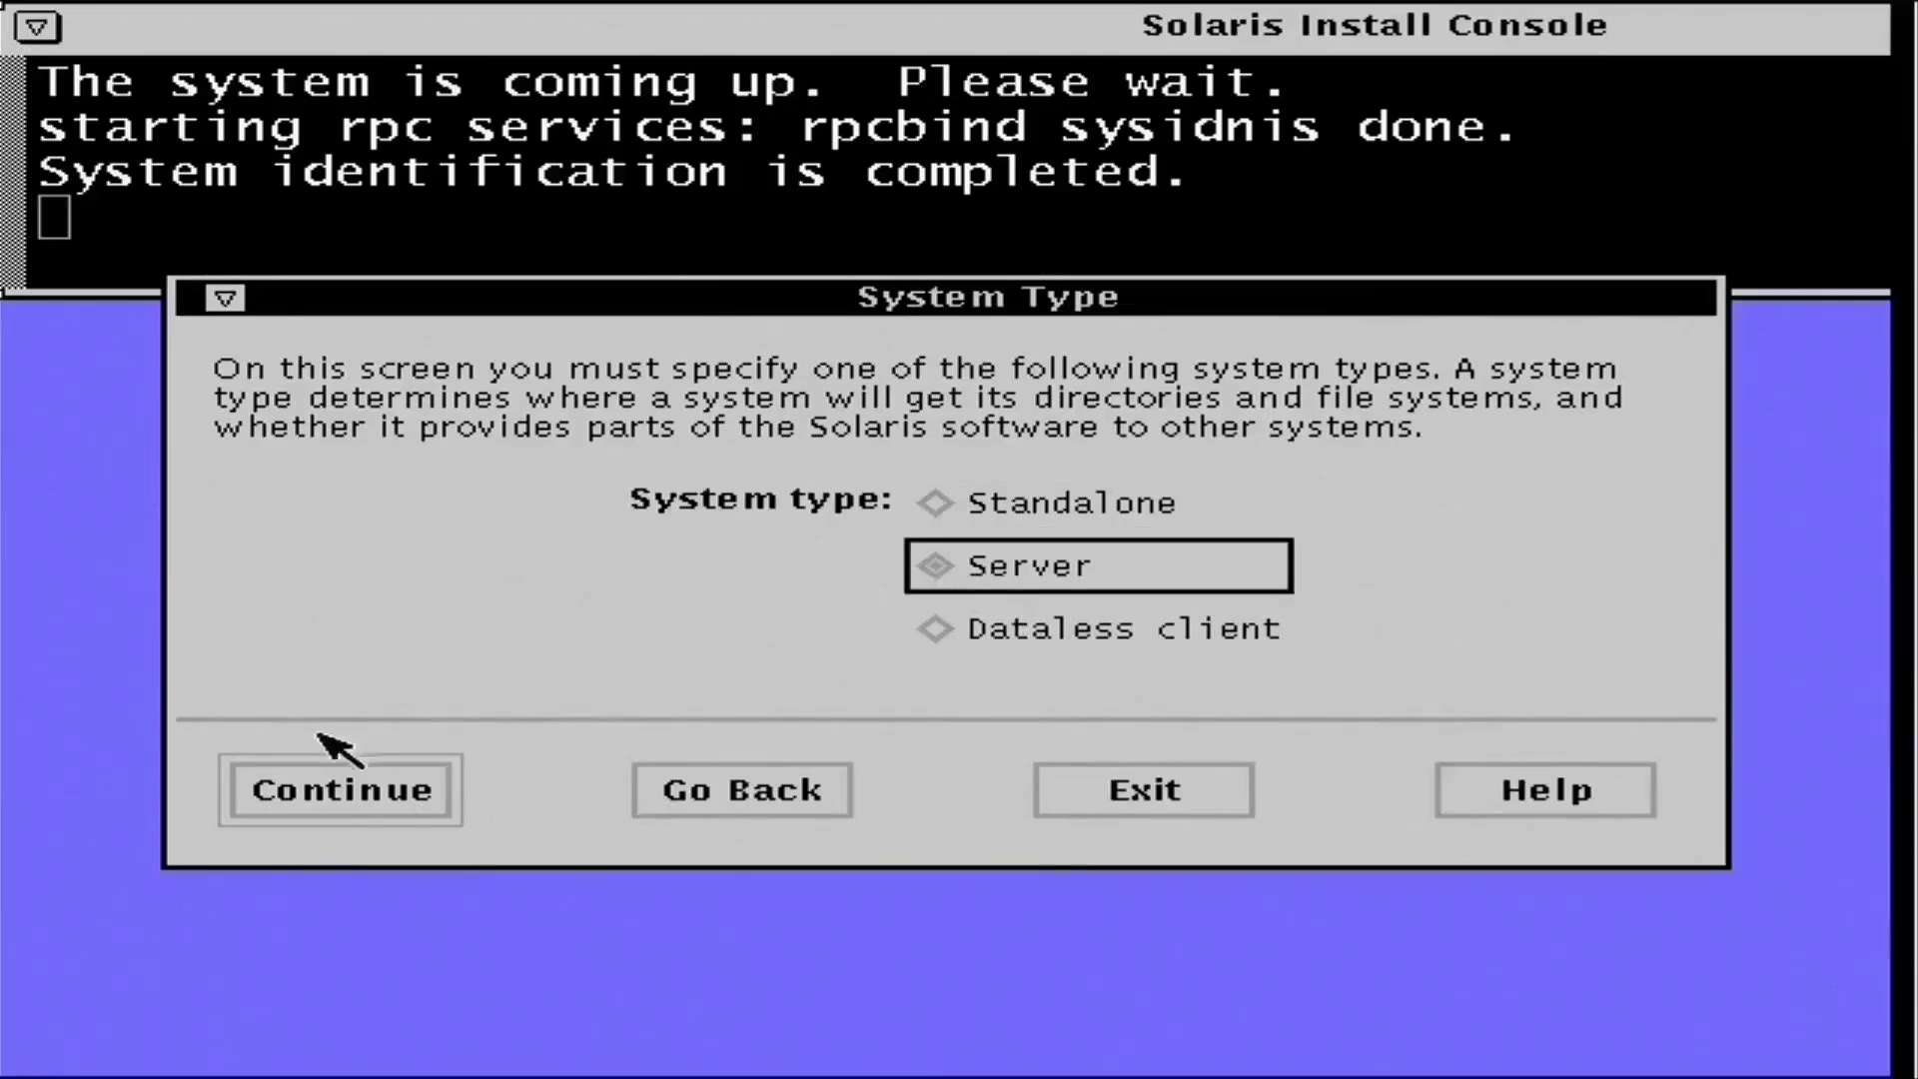
click(354, 791)
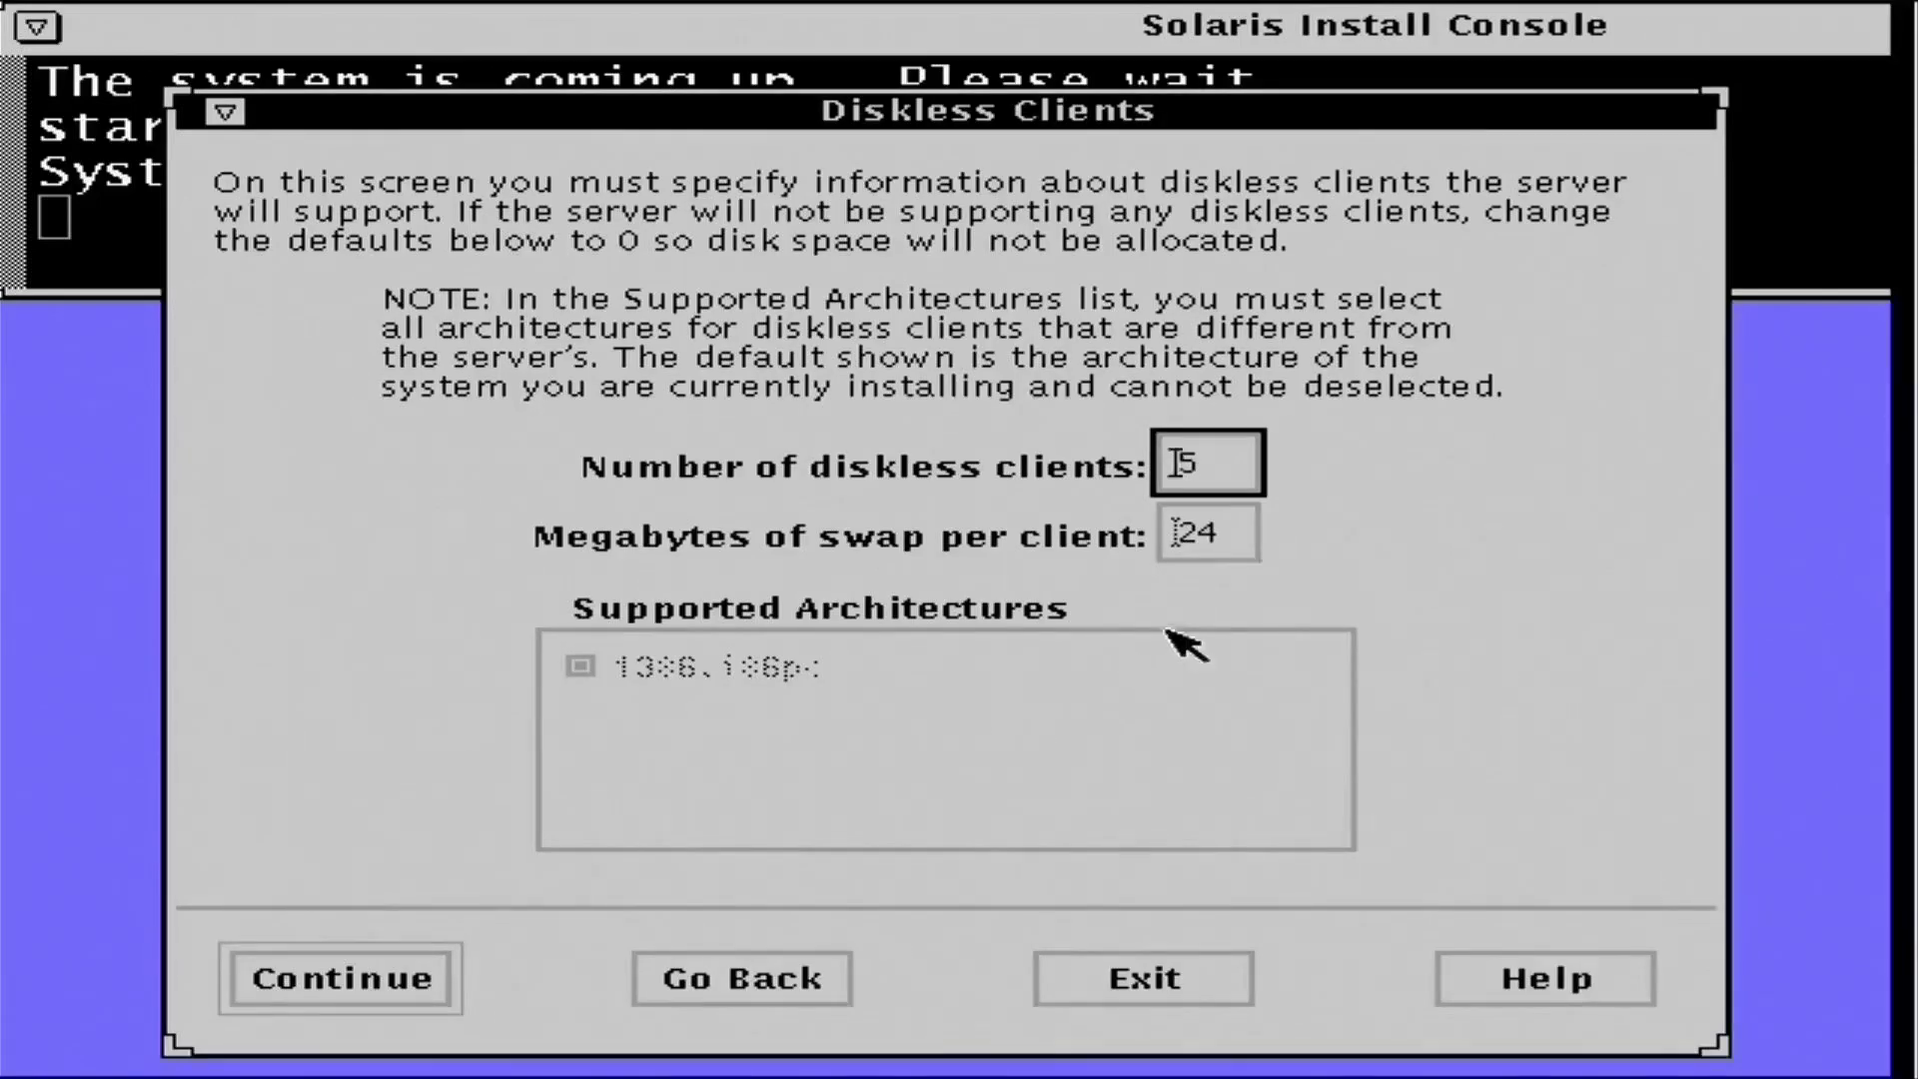
- Set diskless clients to 0 and swap per client to 0 MB
double_click(1235, 467)
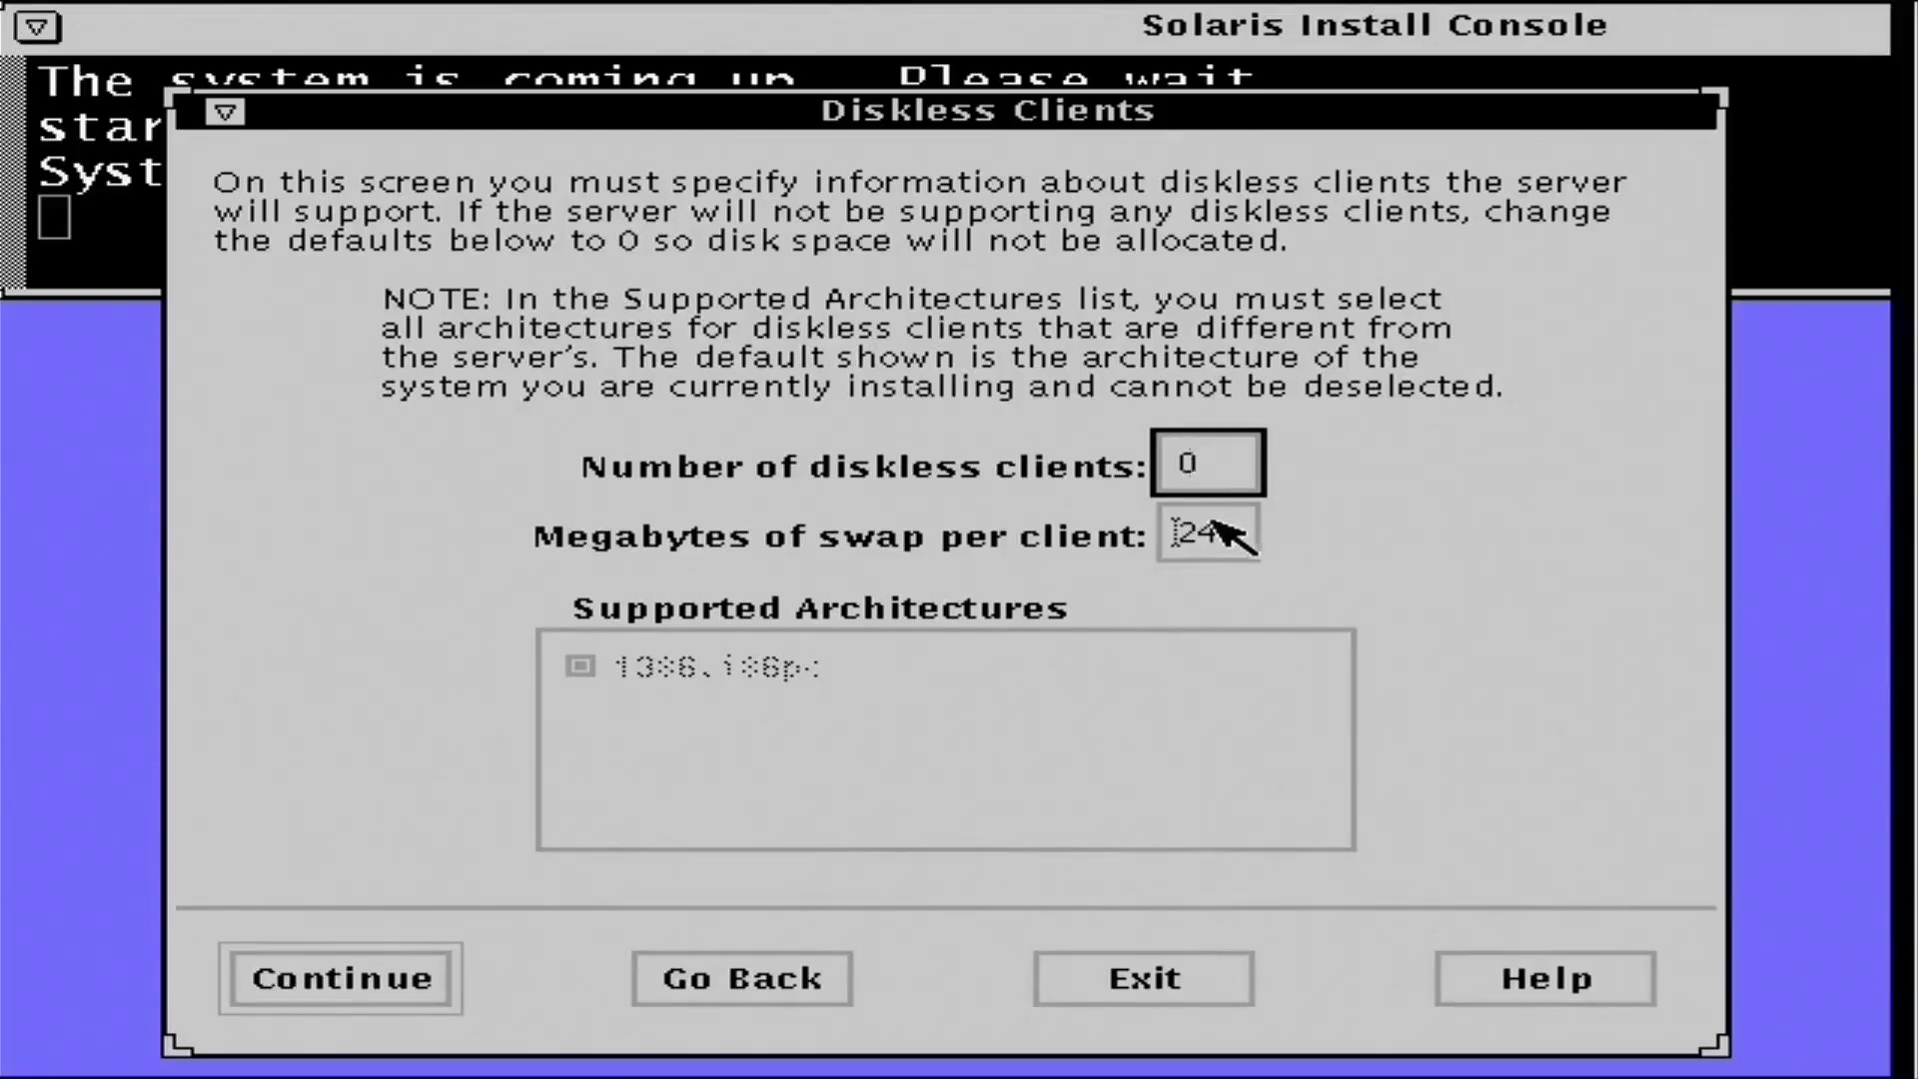
click(1219, 521)
key(BackSpace)
key(BackSpace)
text(0)
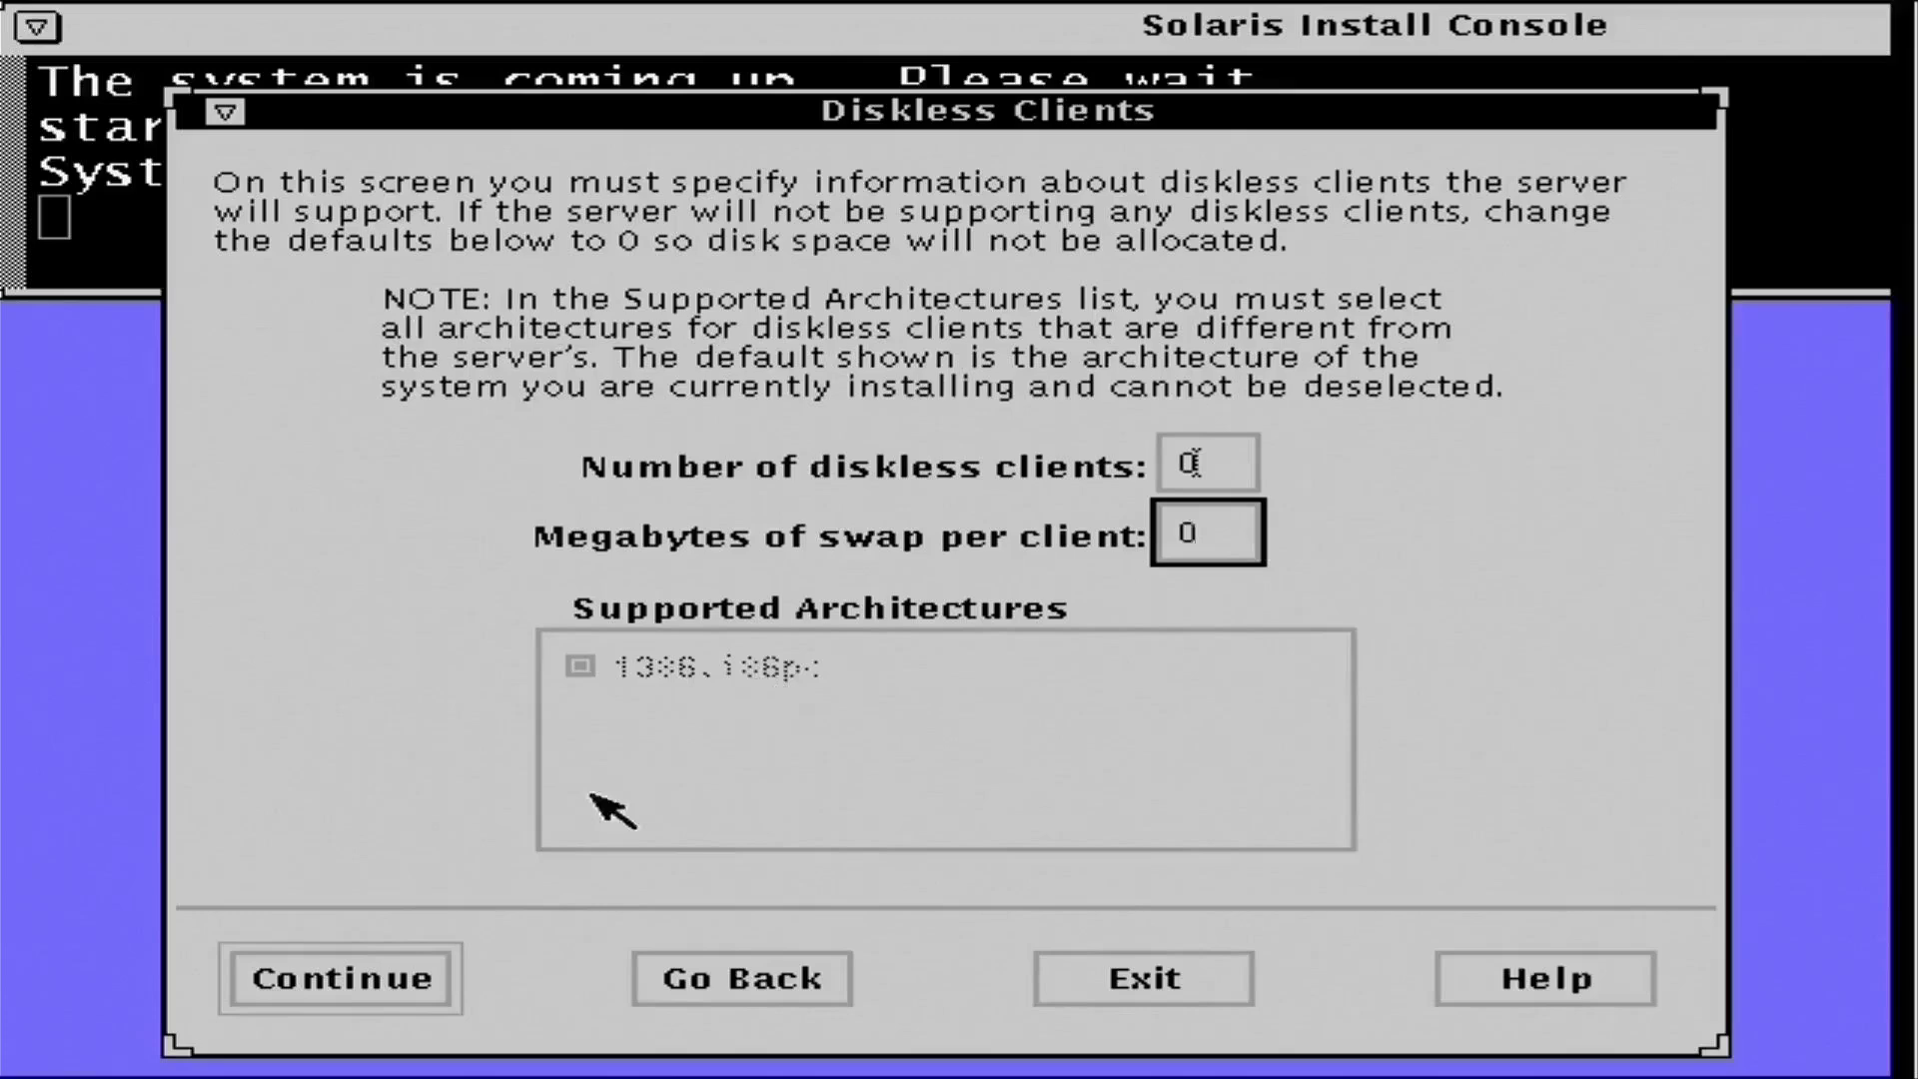
click(369, 977)
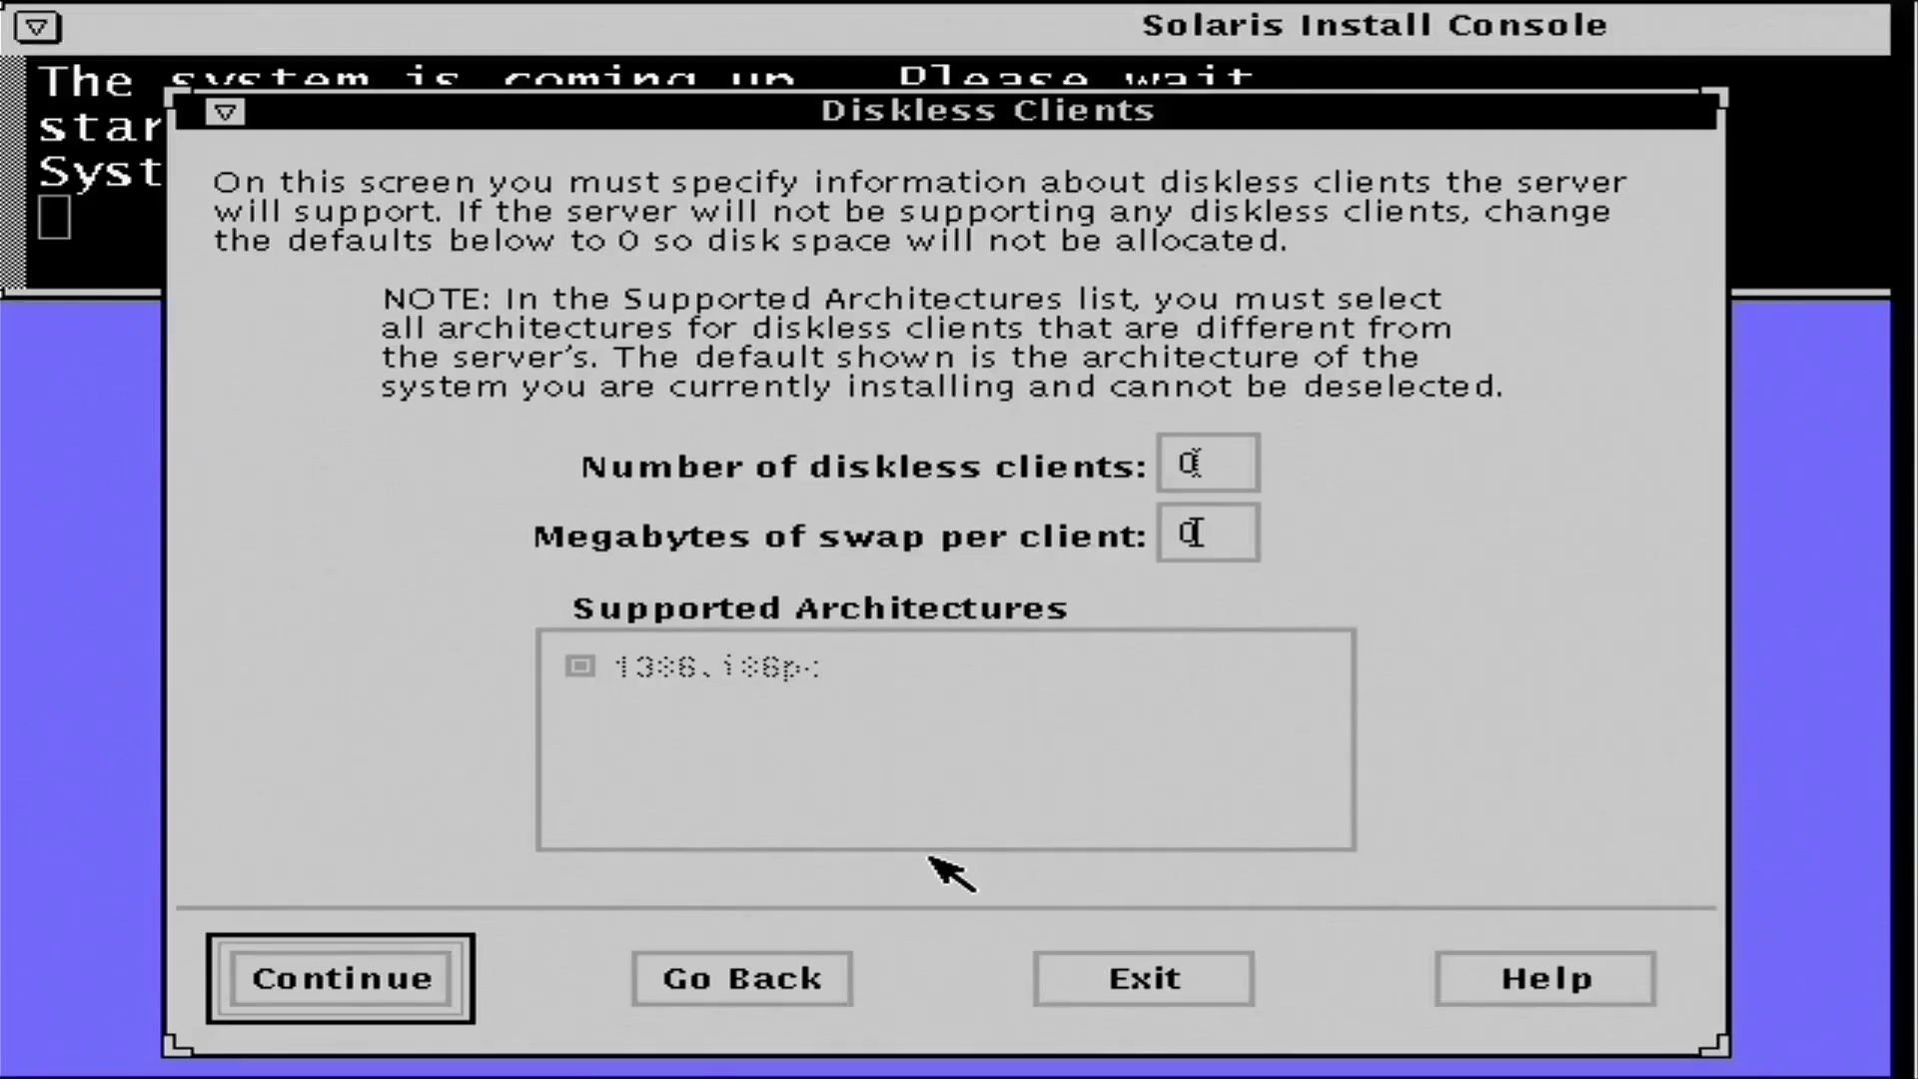
key(Return)
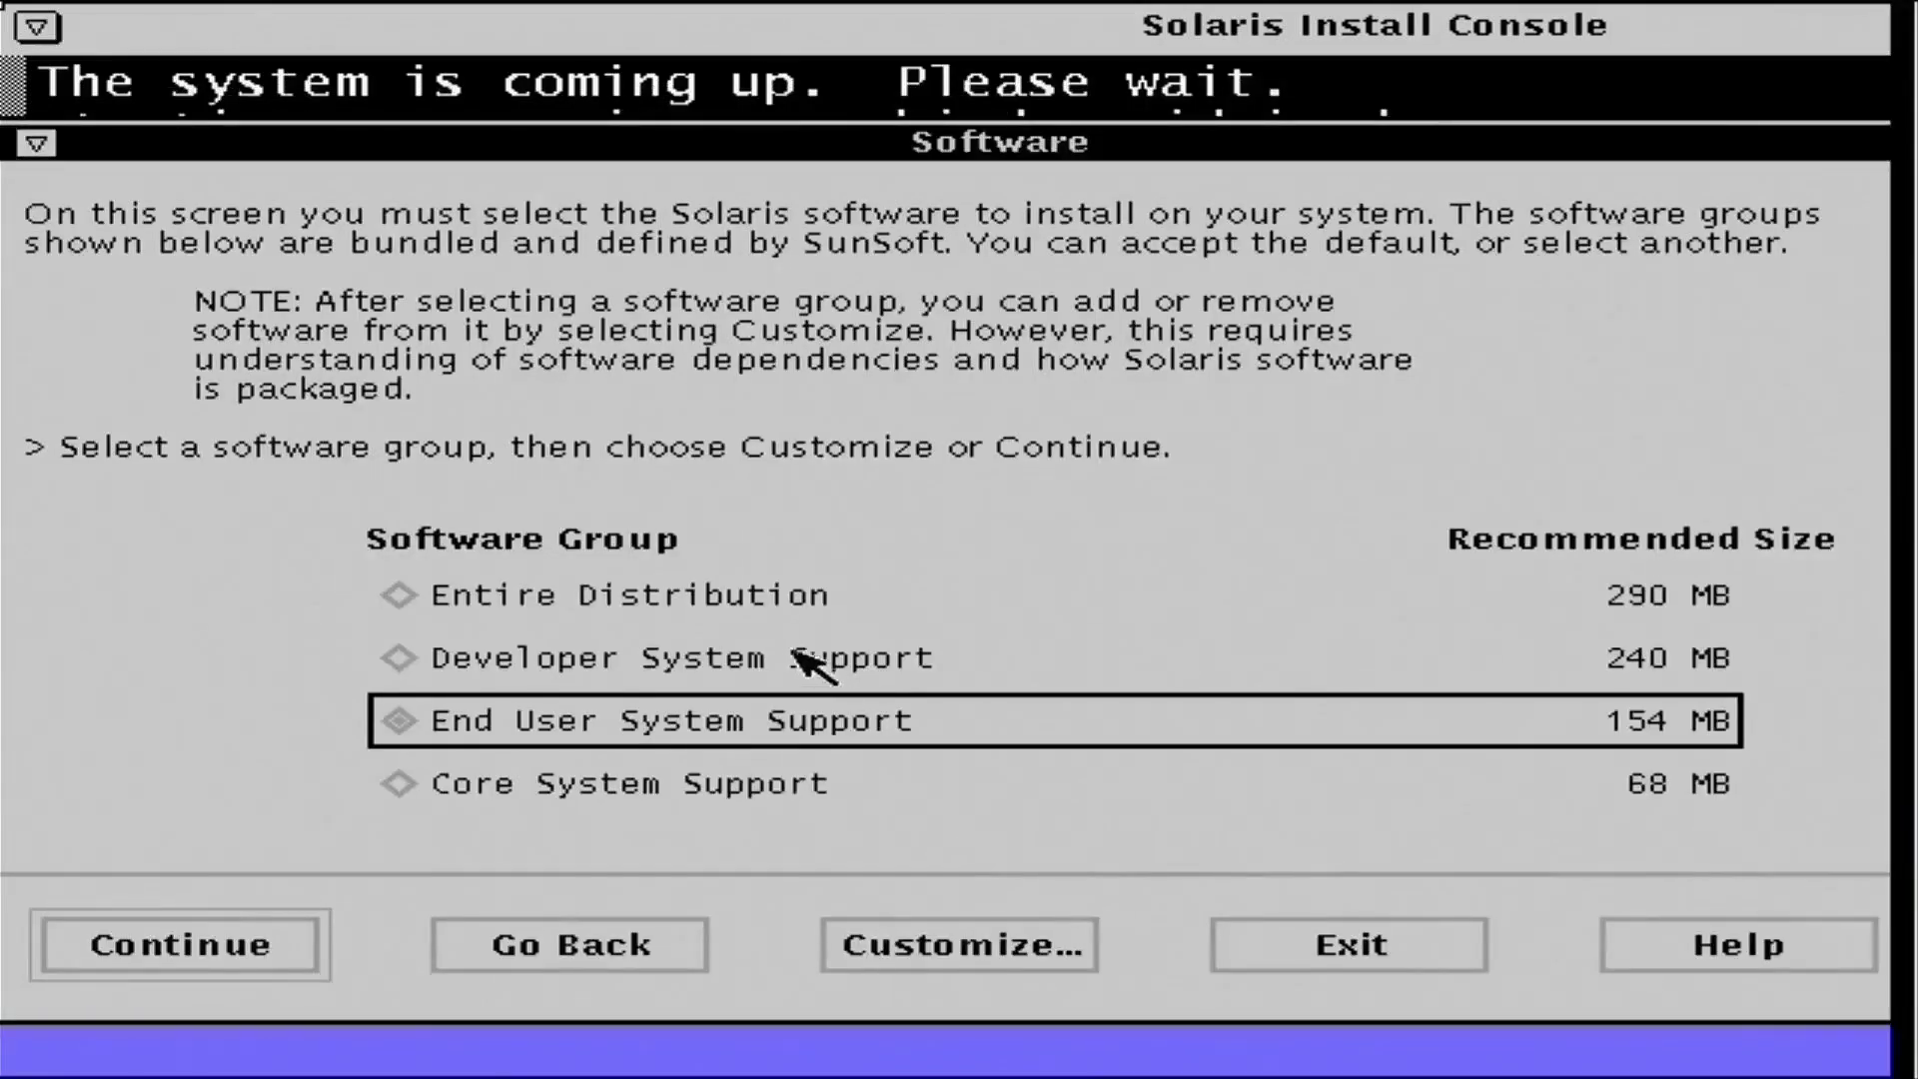
- Select Entire Distribution and install to disk c0d0 with a full-disk Solaris partition
click(741, 604)
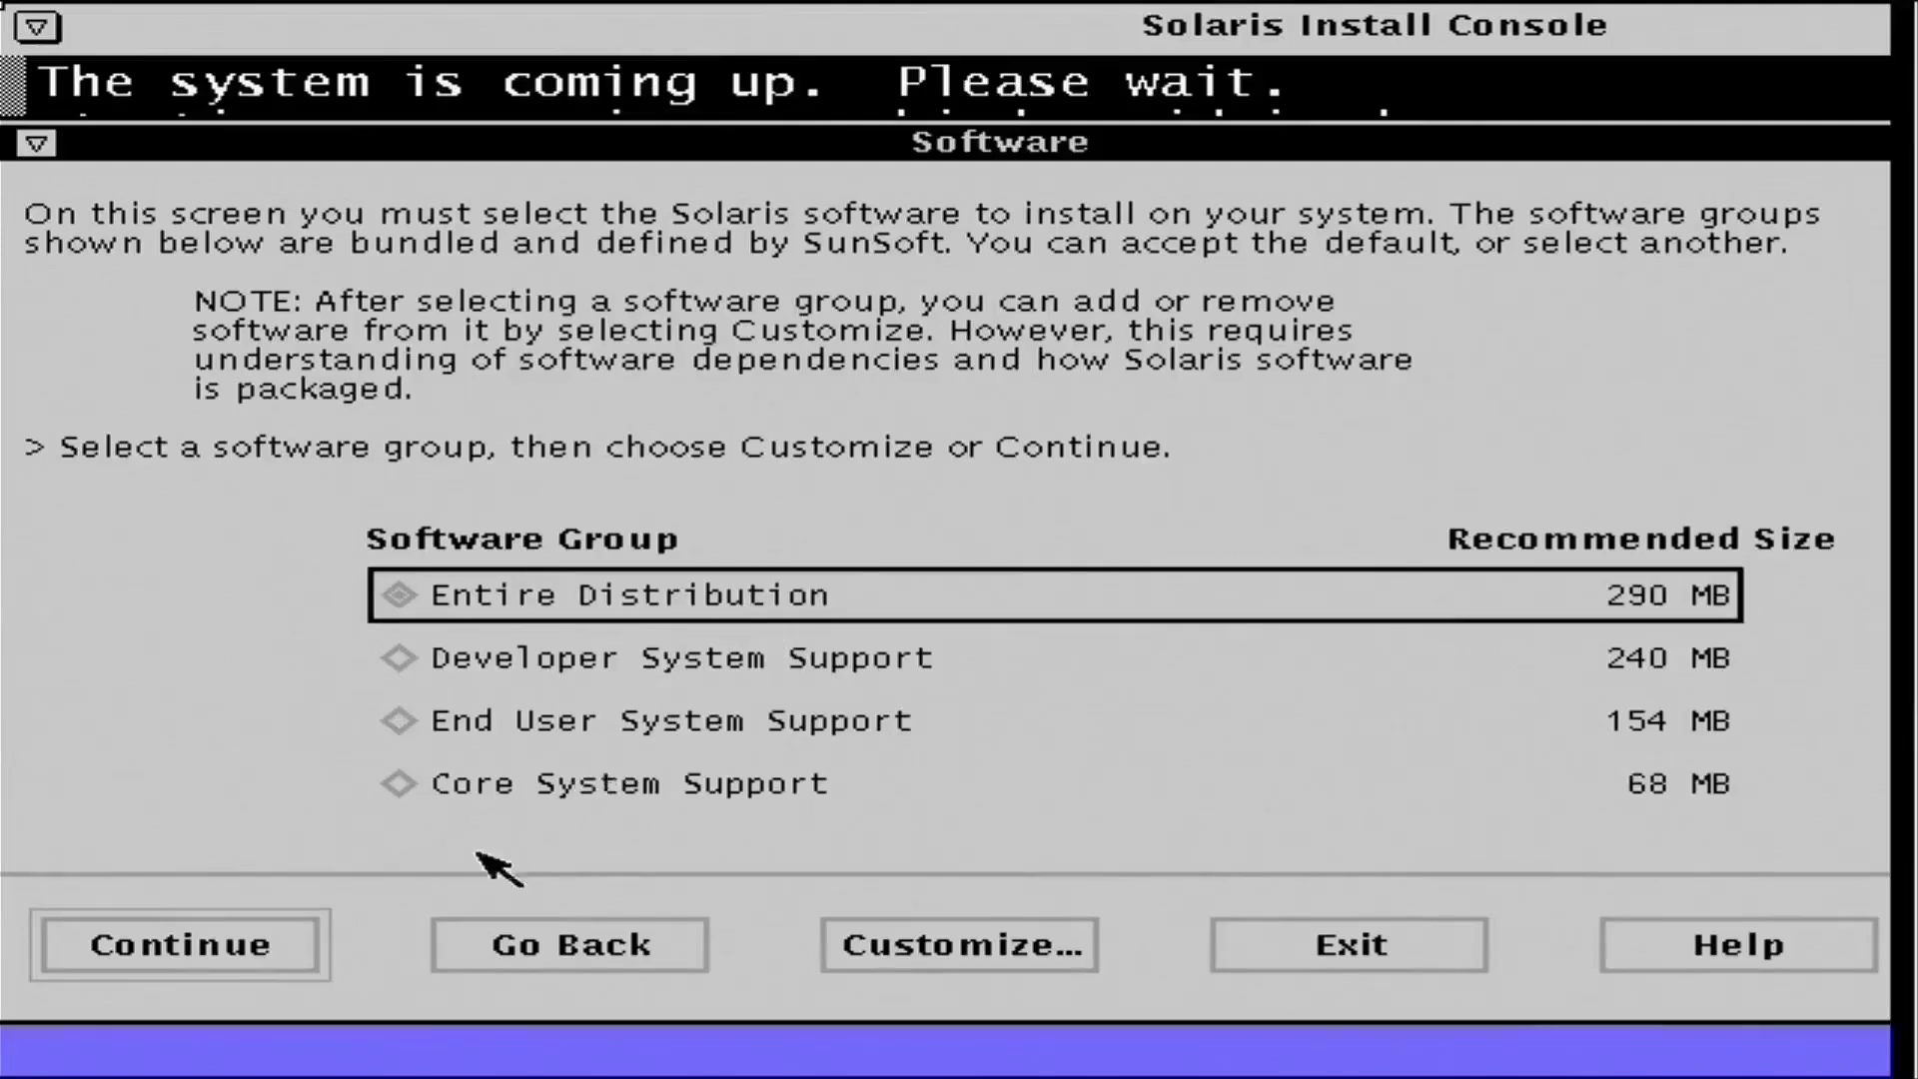
click(263, 943)
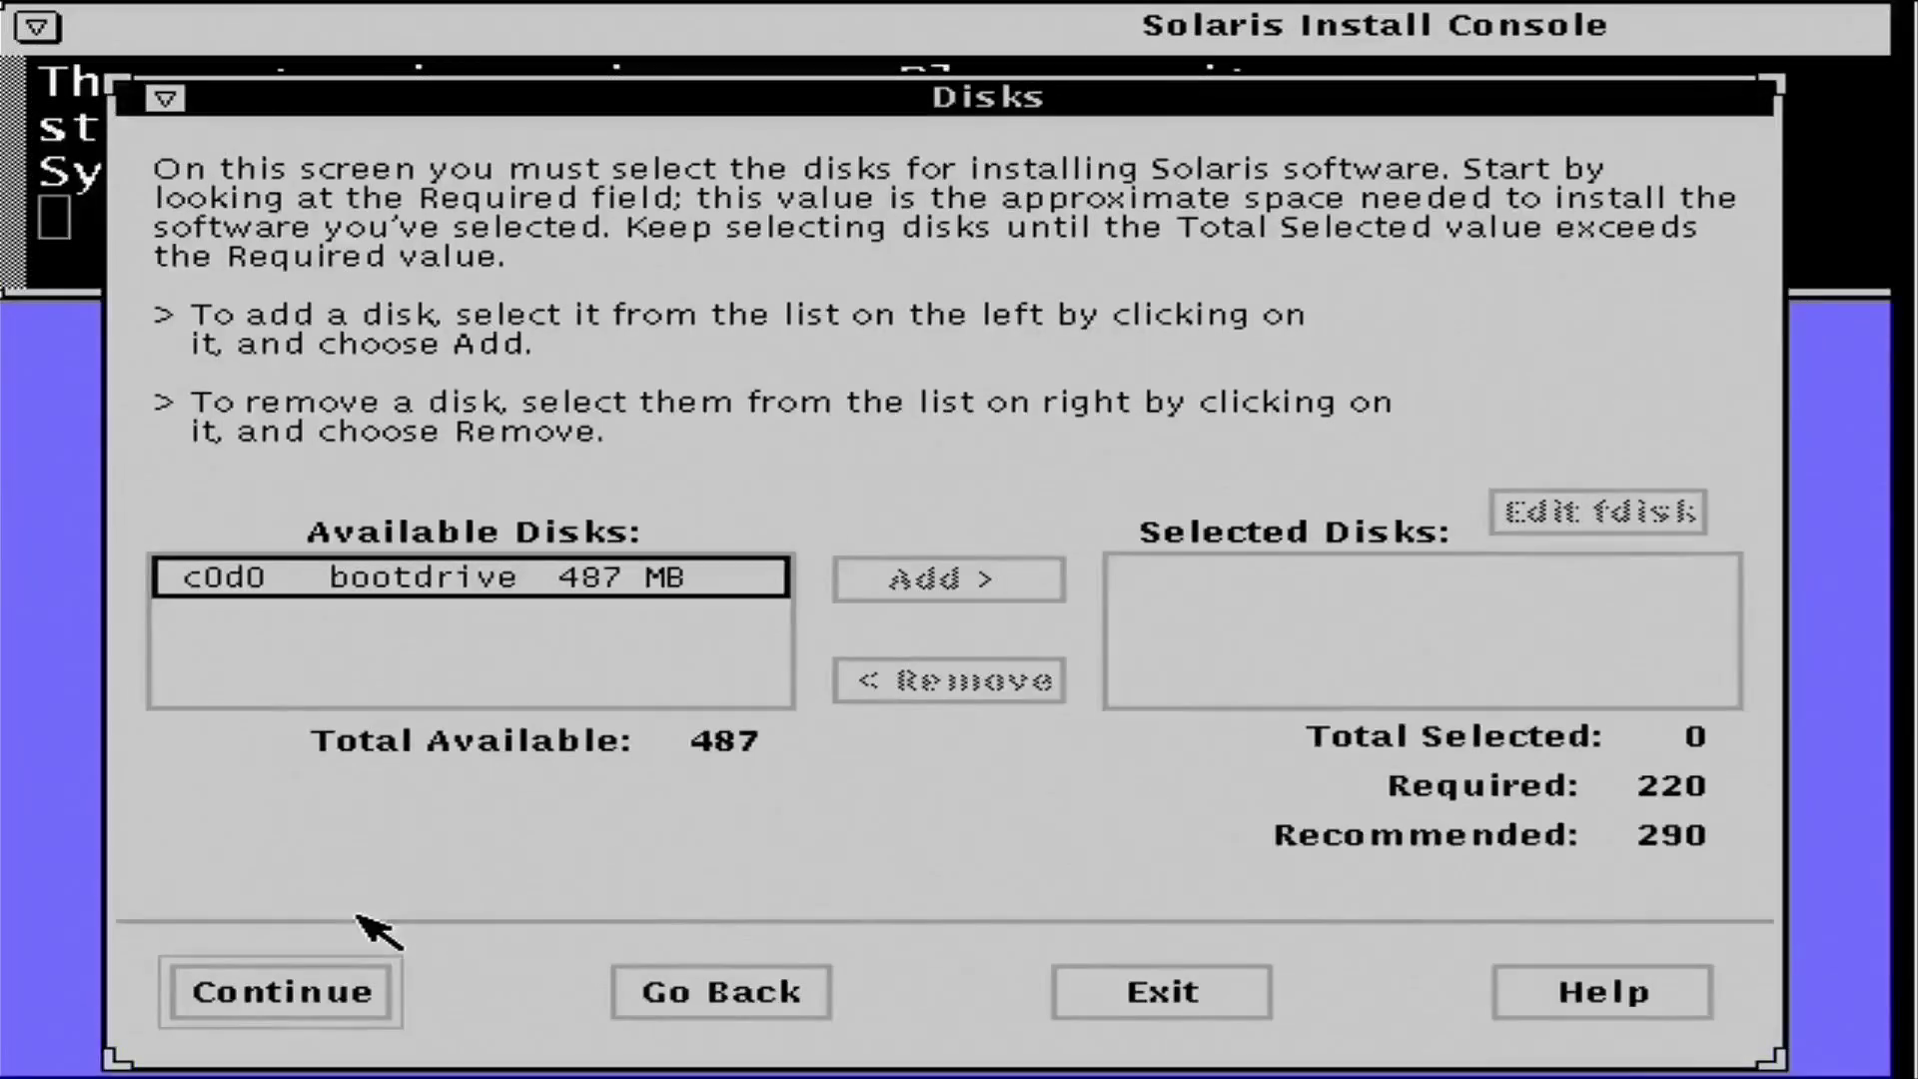
click(492, 592)
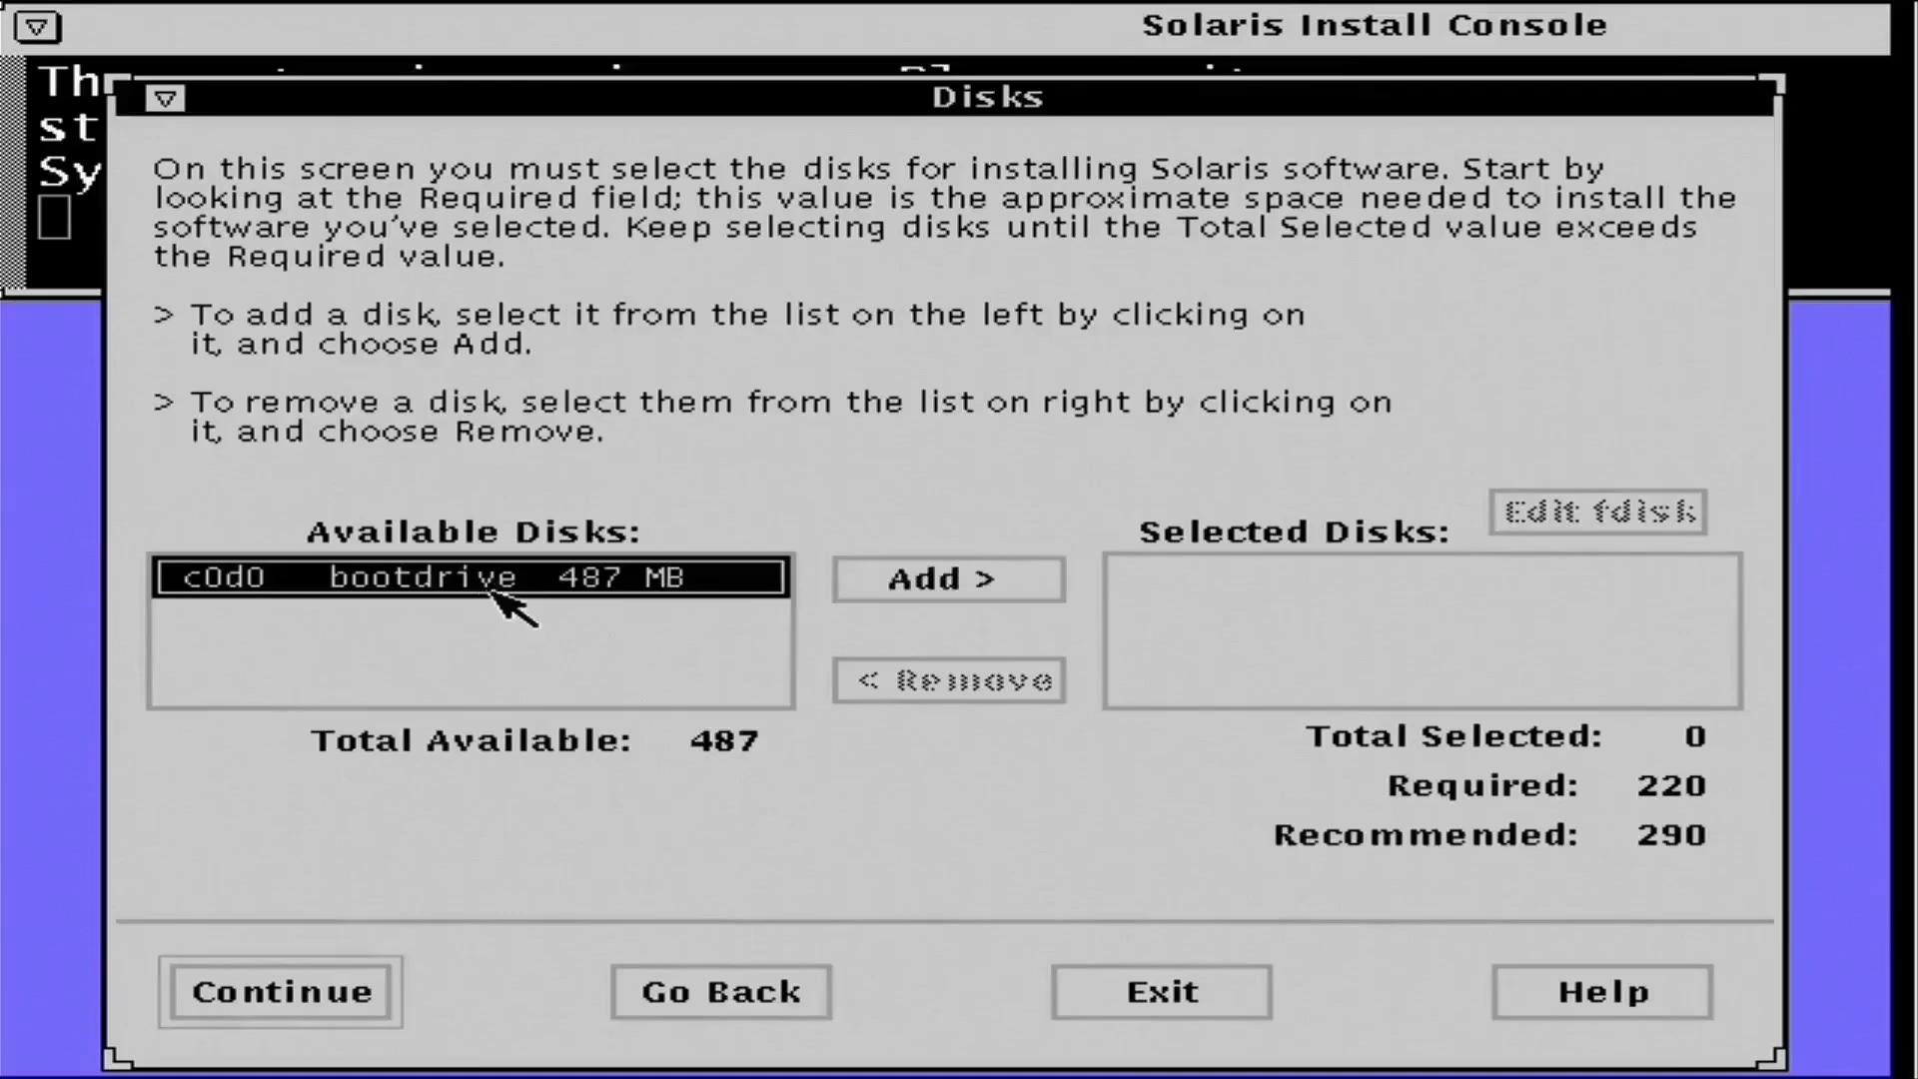
click(944, 594)
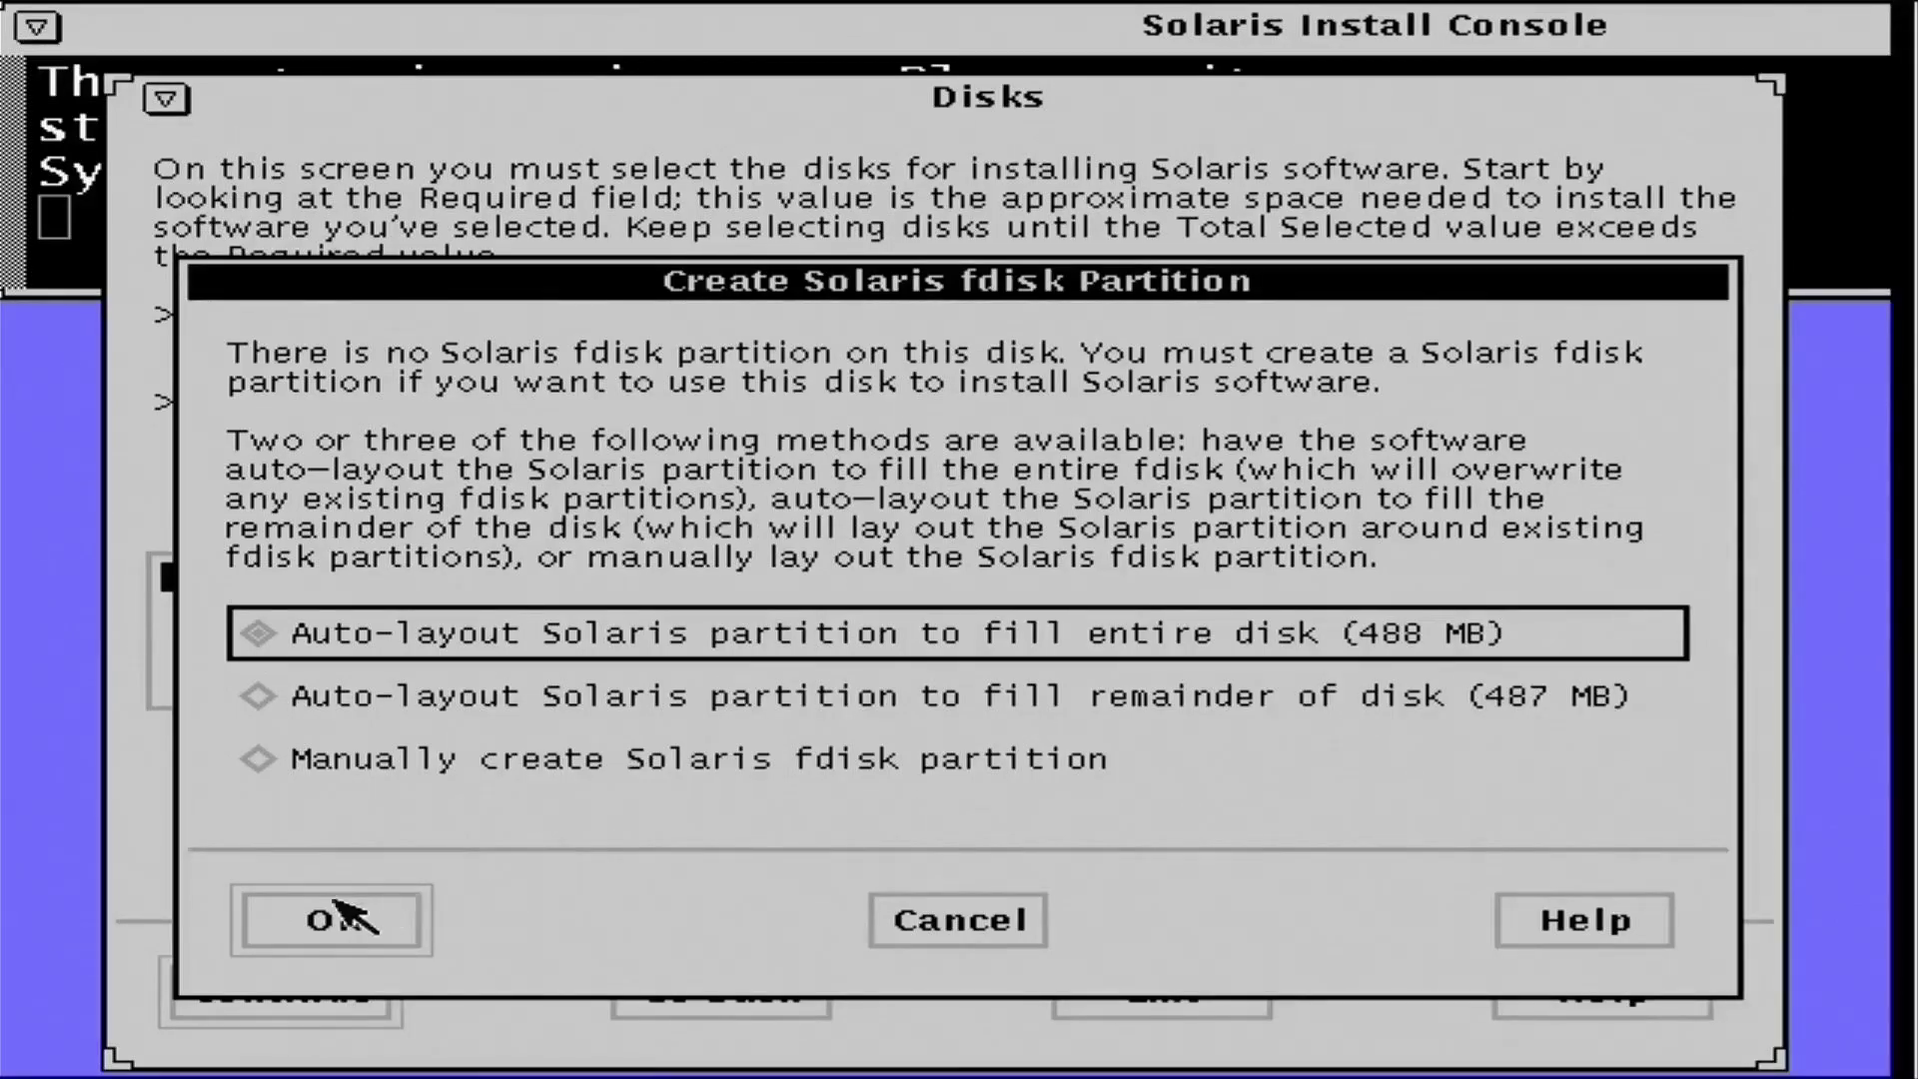
click(338, 918)
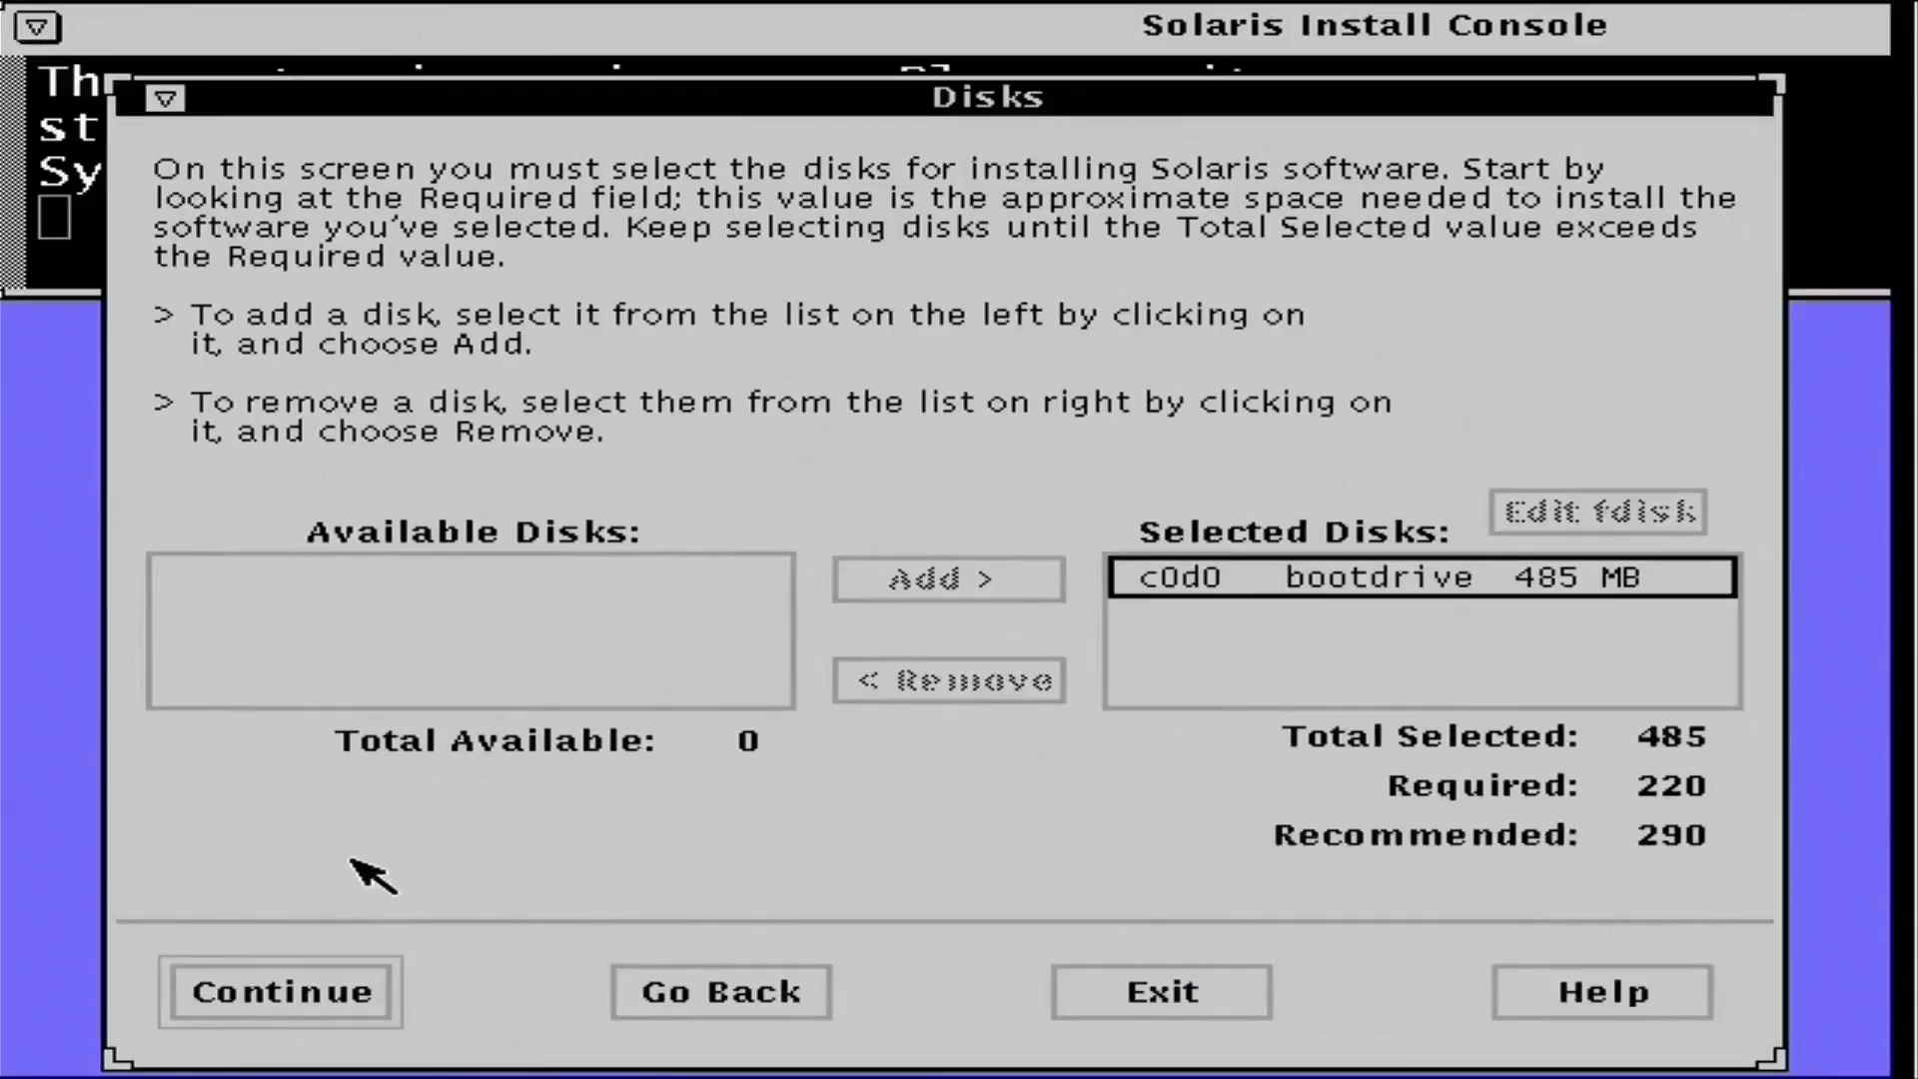
click(329, 992)
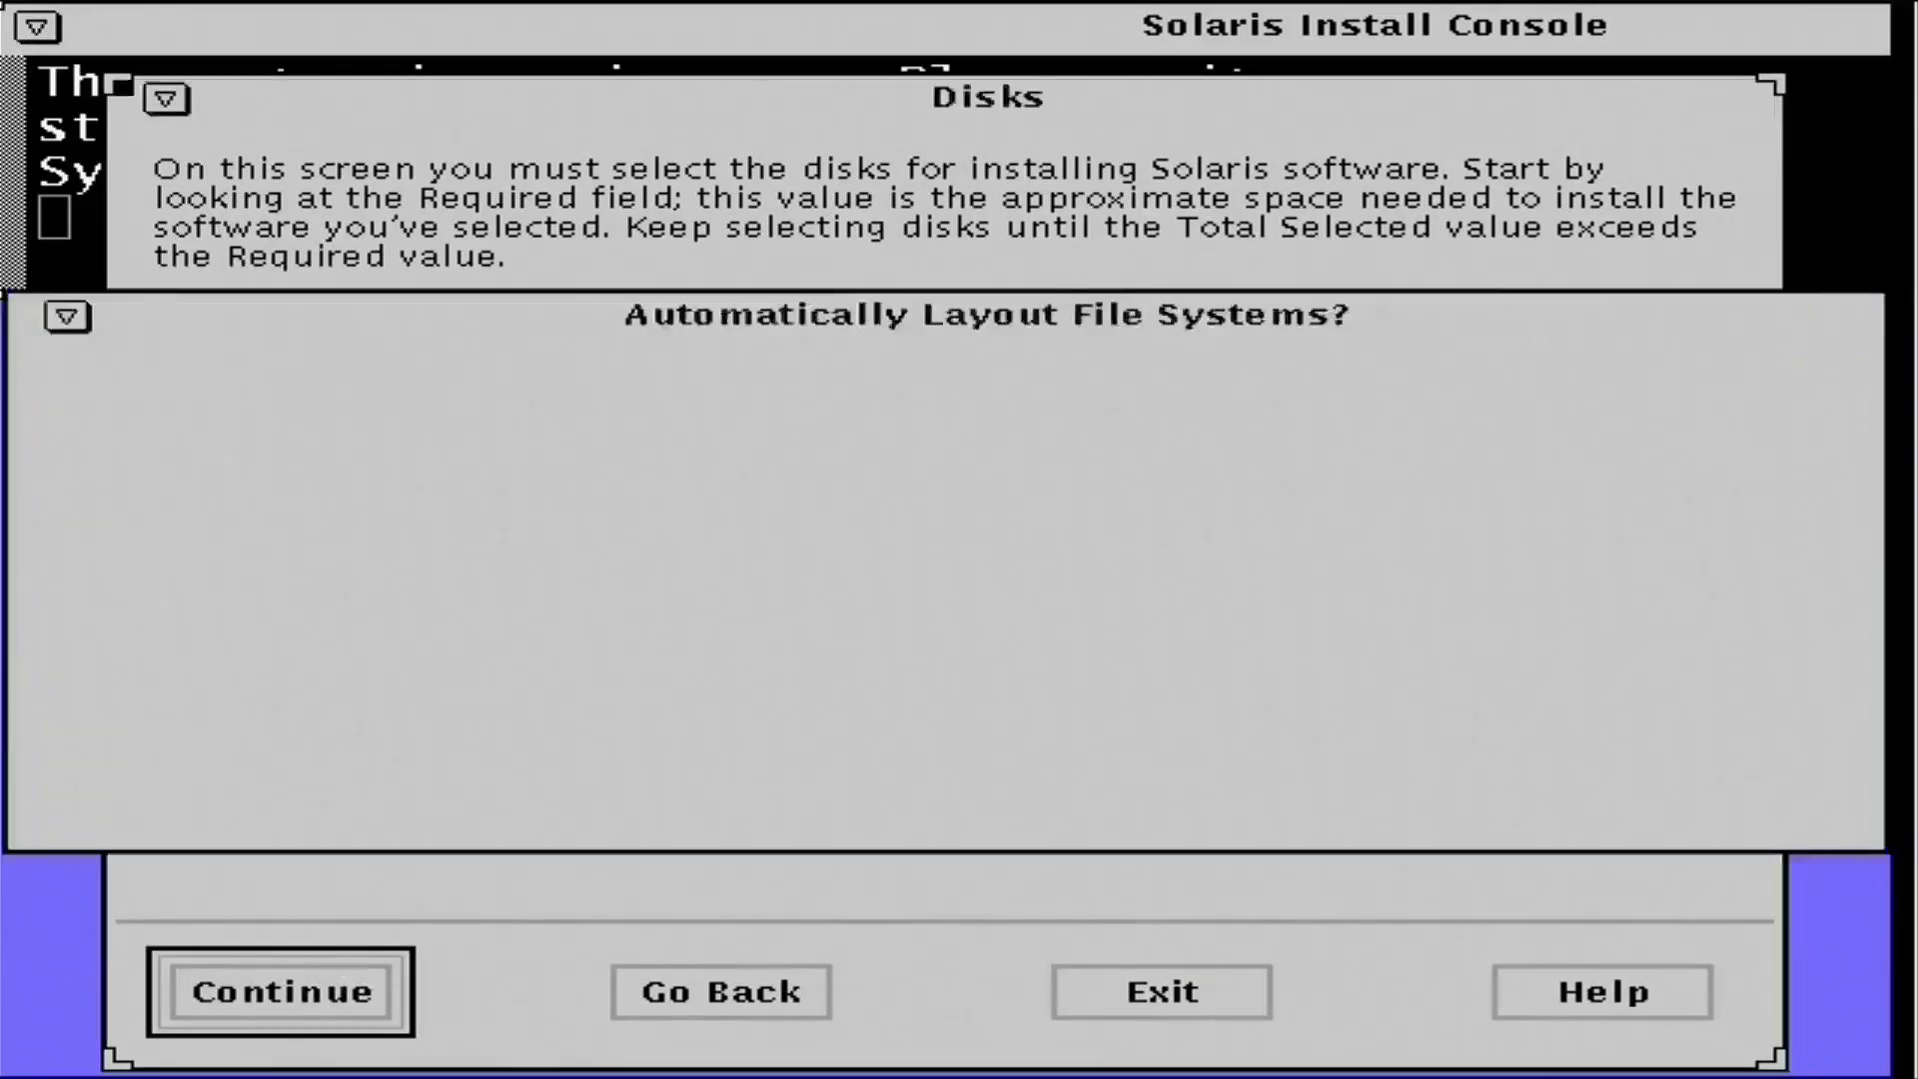
- Auto-lay out file systems without a separate /usr, then open Customize for disk c0d0
click(283, 690)
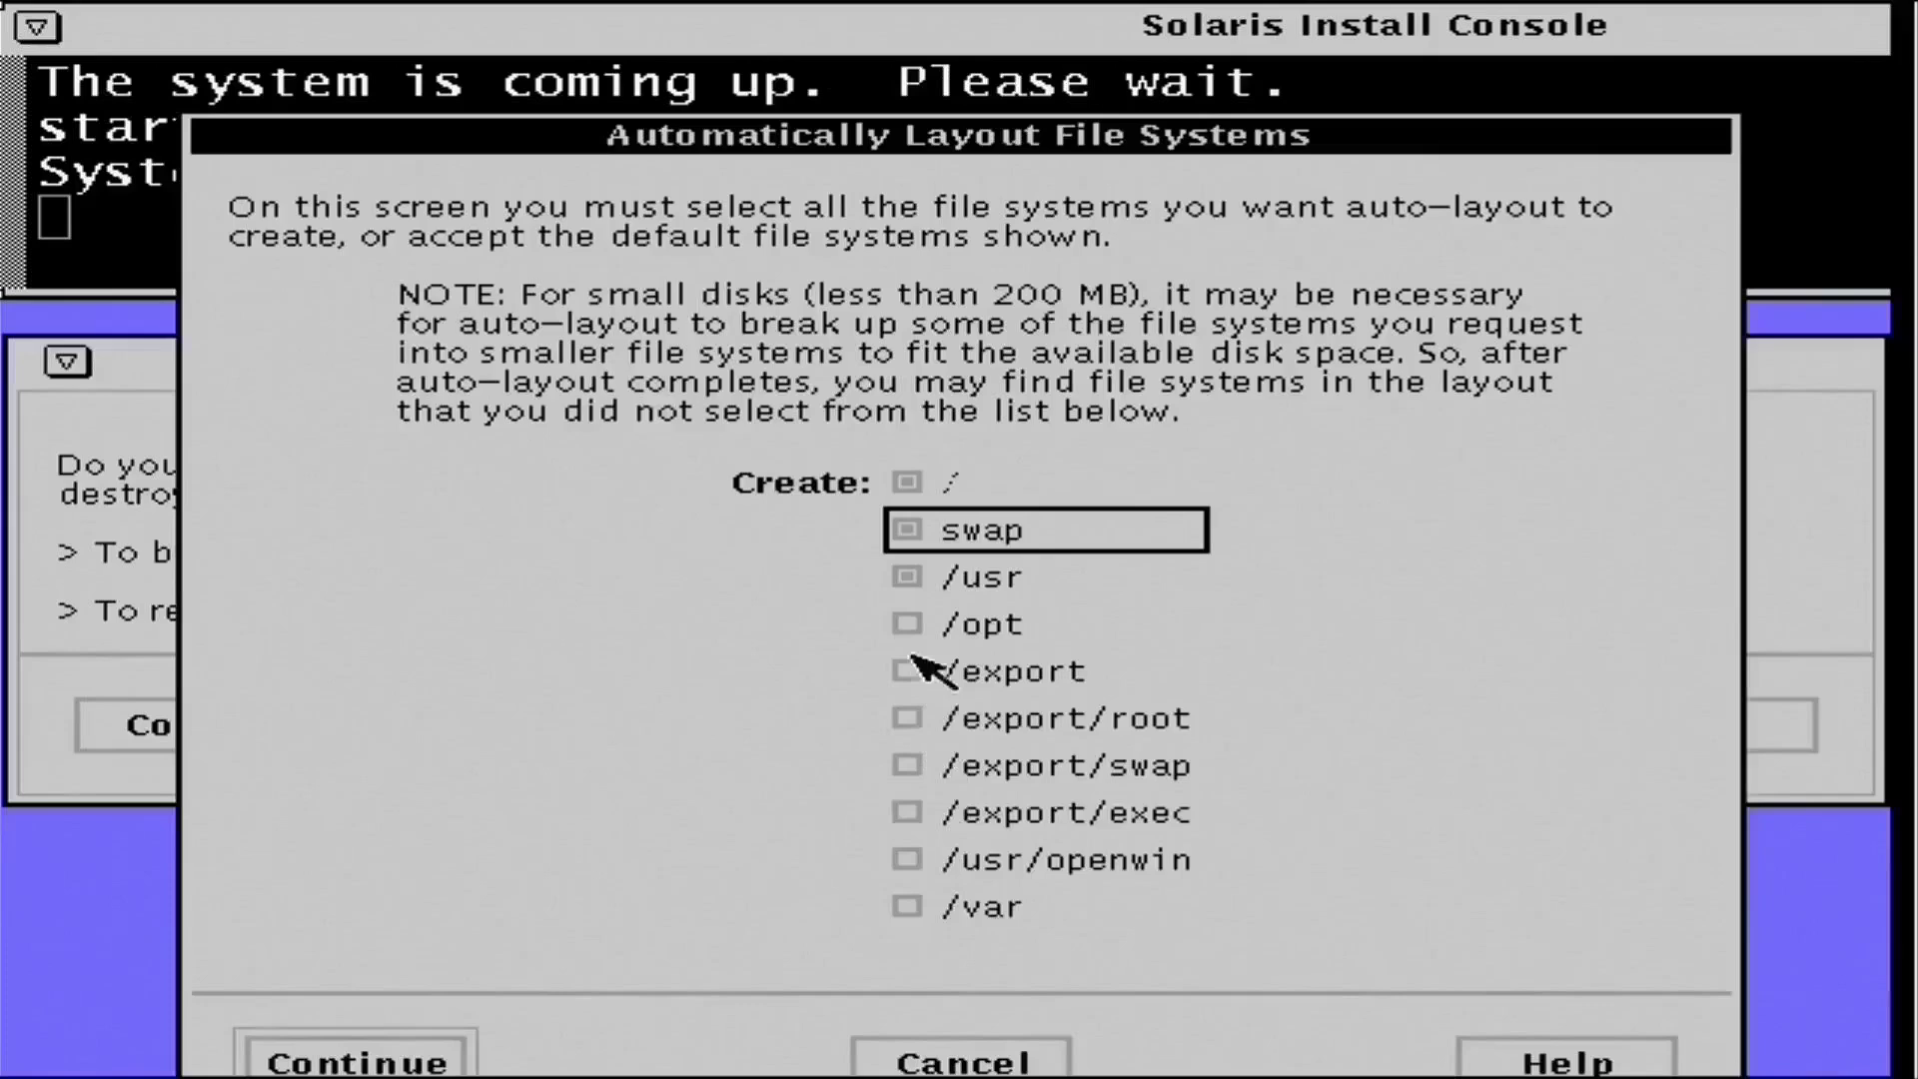
click(909, 580)
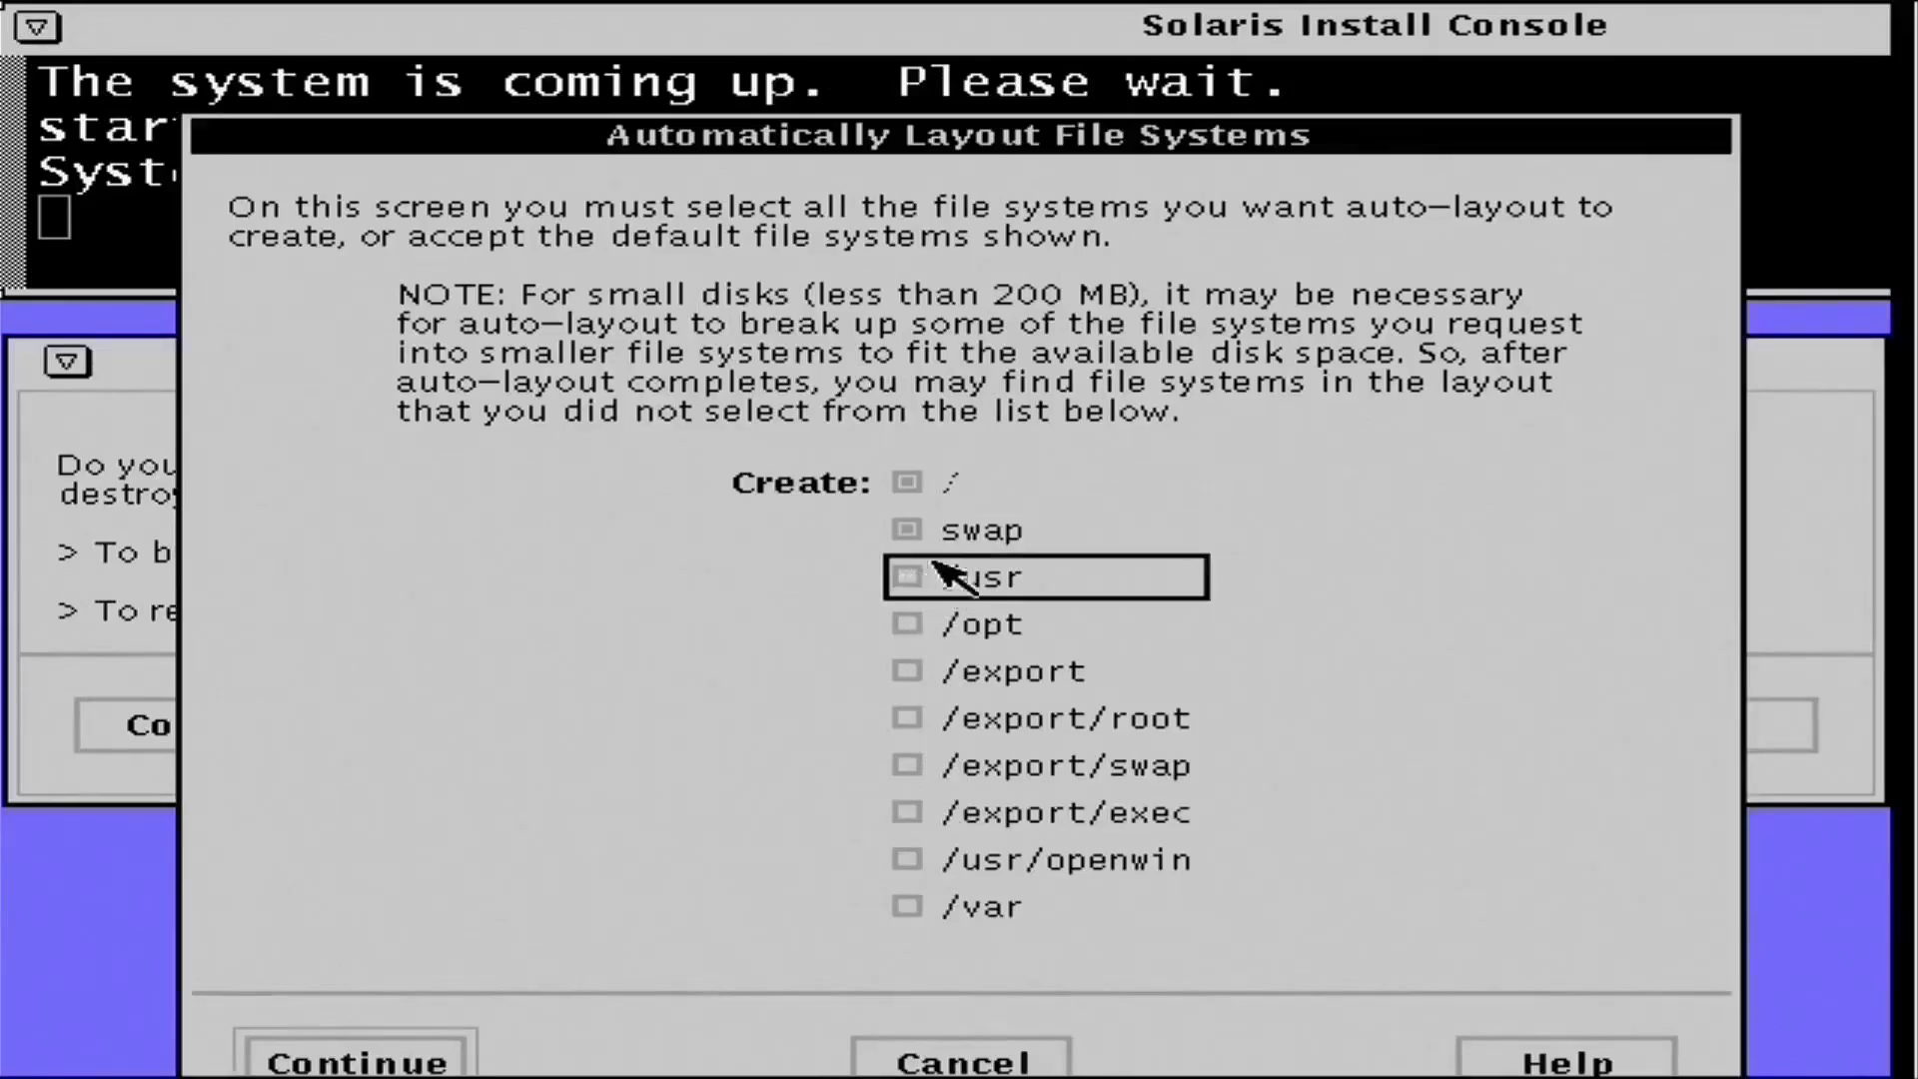
click(344, 1065)
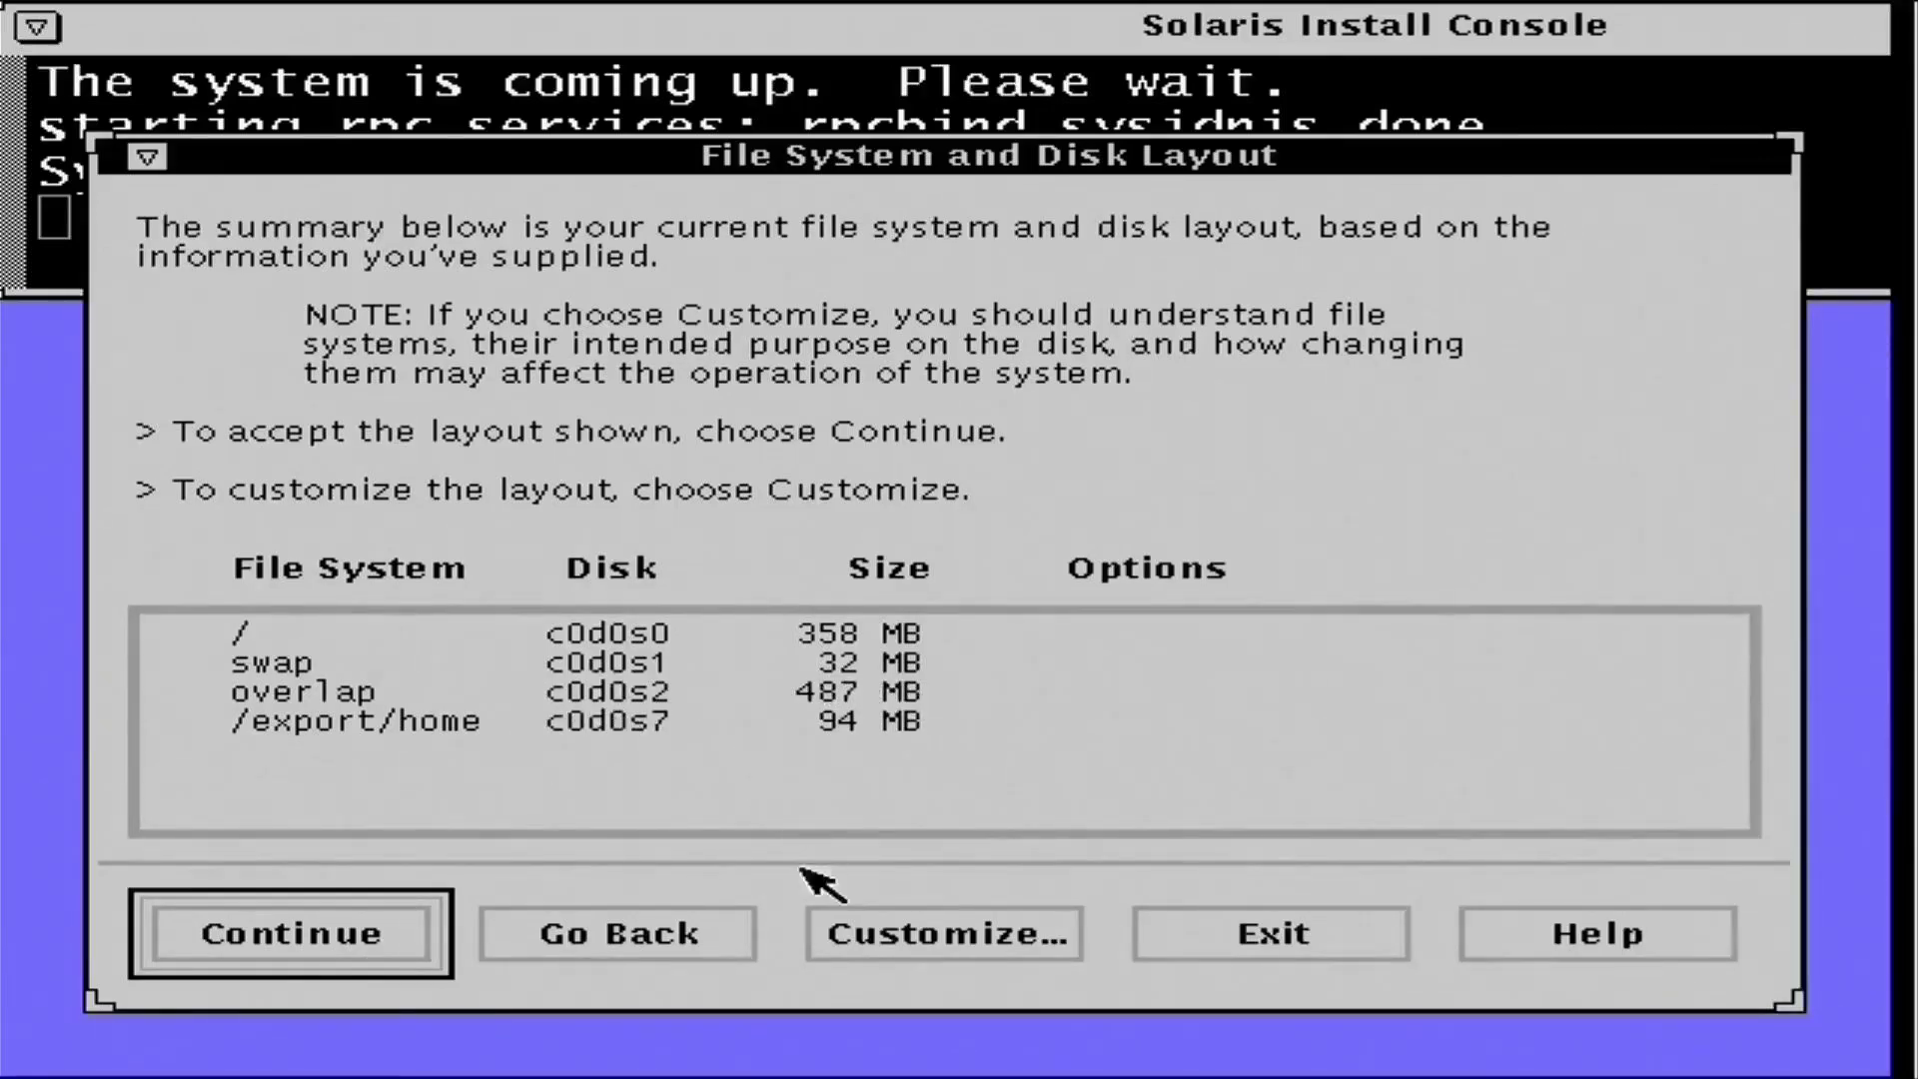
click(919, 934)
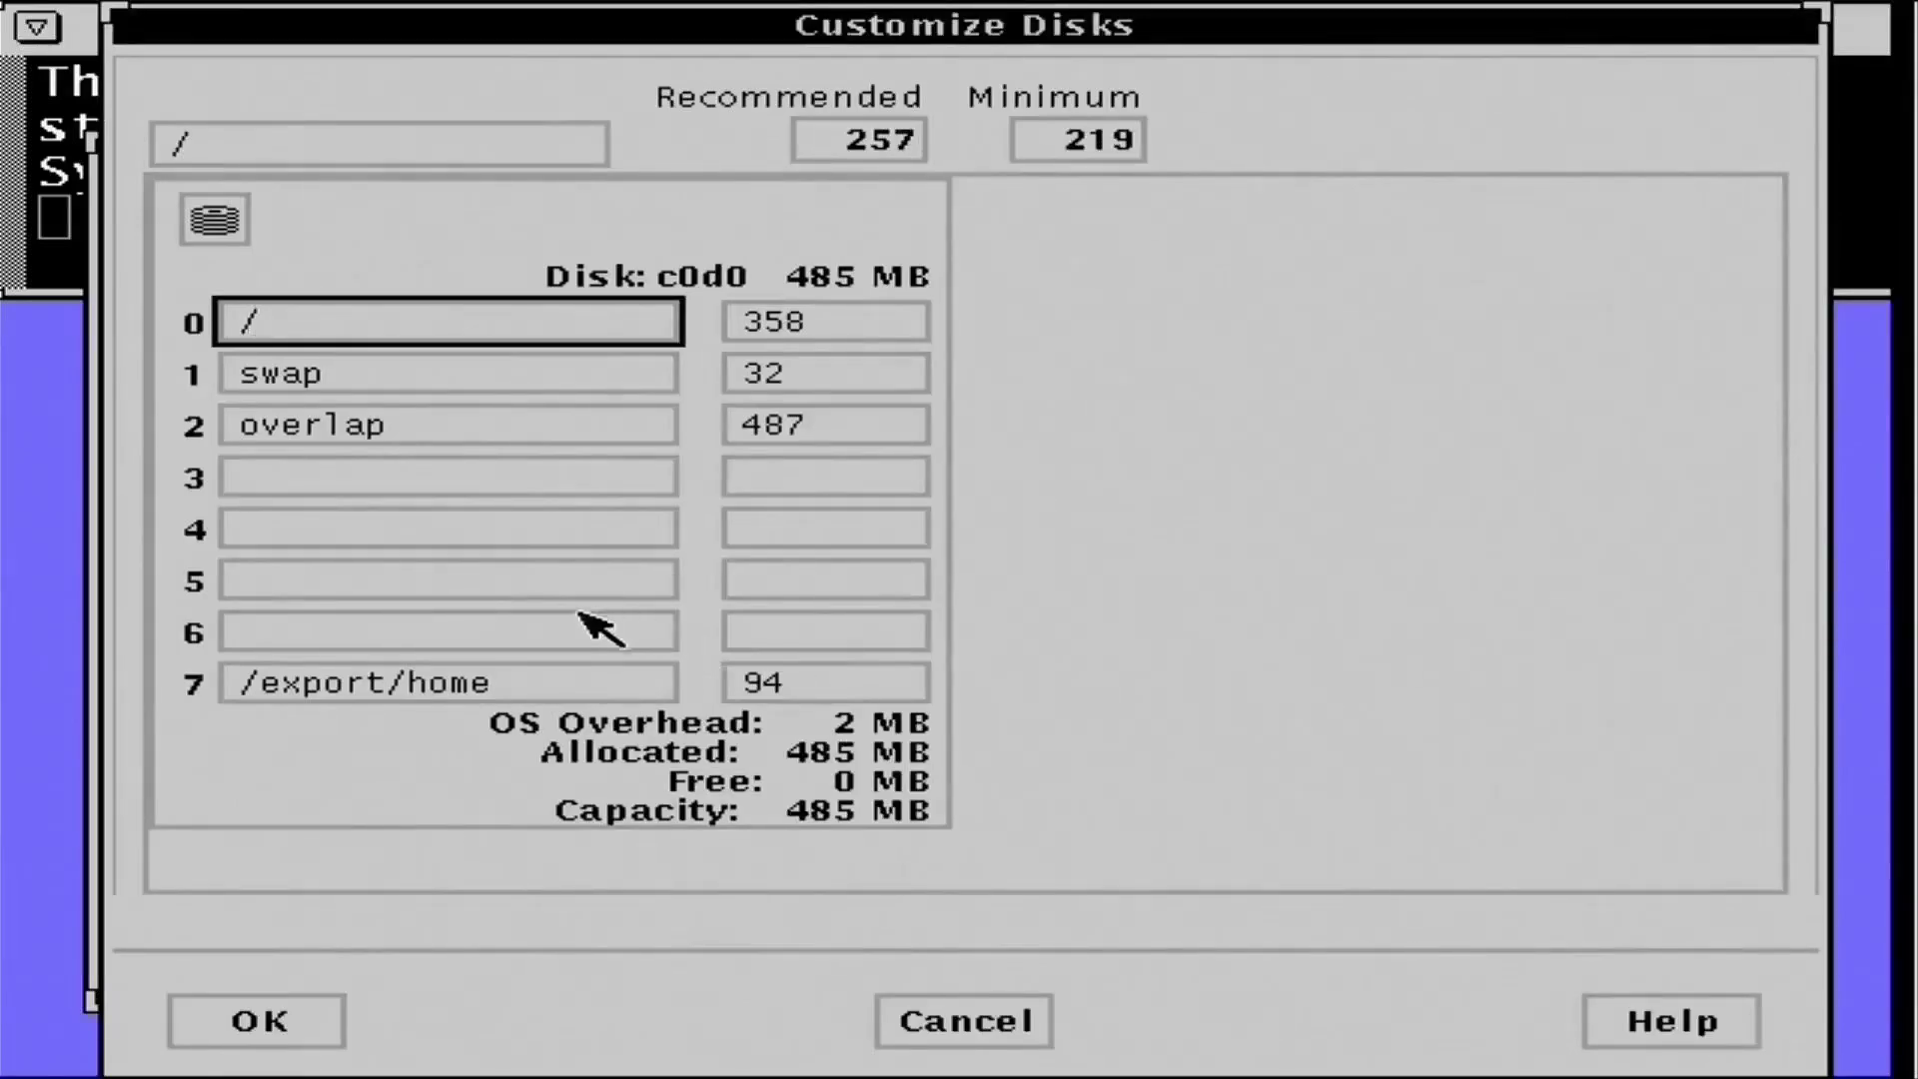
- Remove slice 7's /export/home file system and its 94 MB size
click(799, 684)
double_click(799, 683)
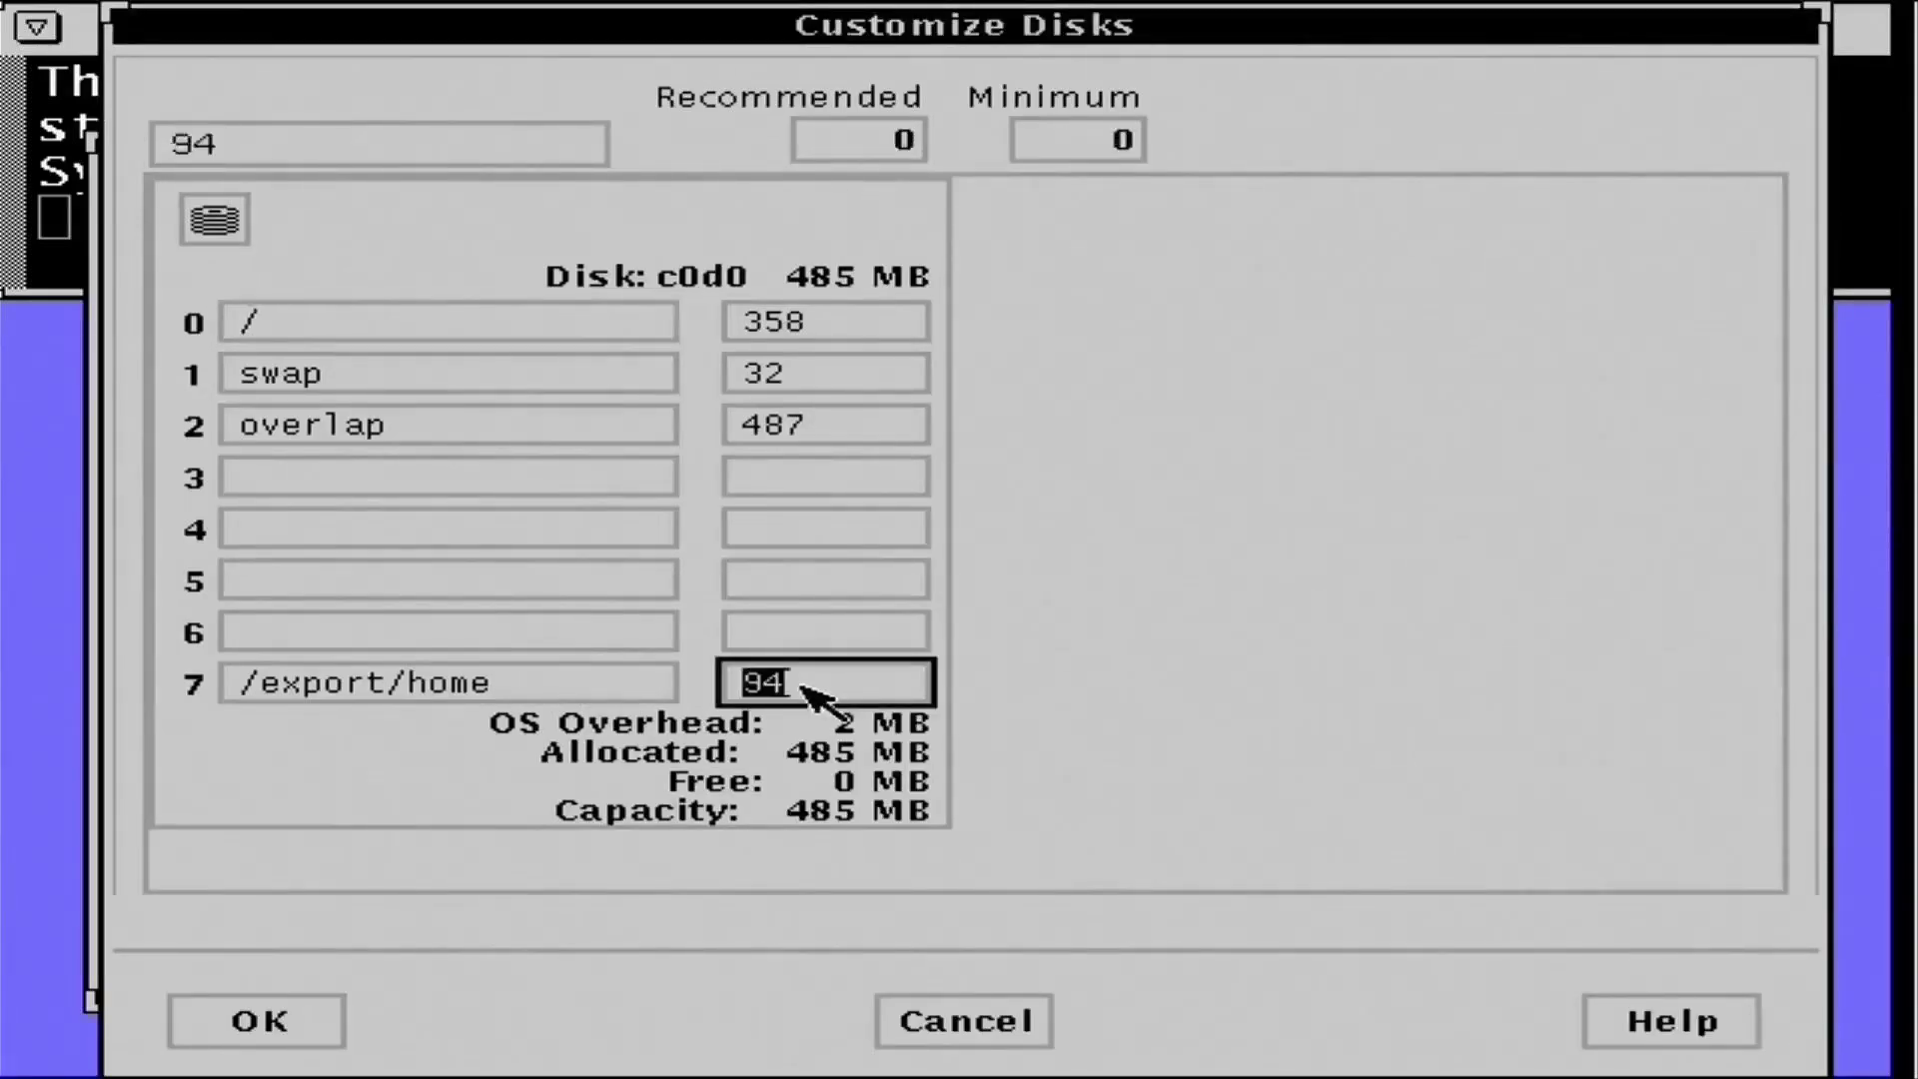
key(BackSpace)
triple_click(640, 683)
key(BackSpace)
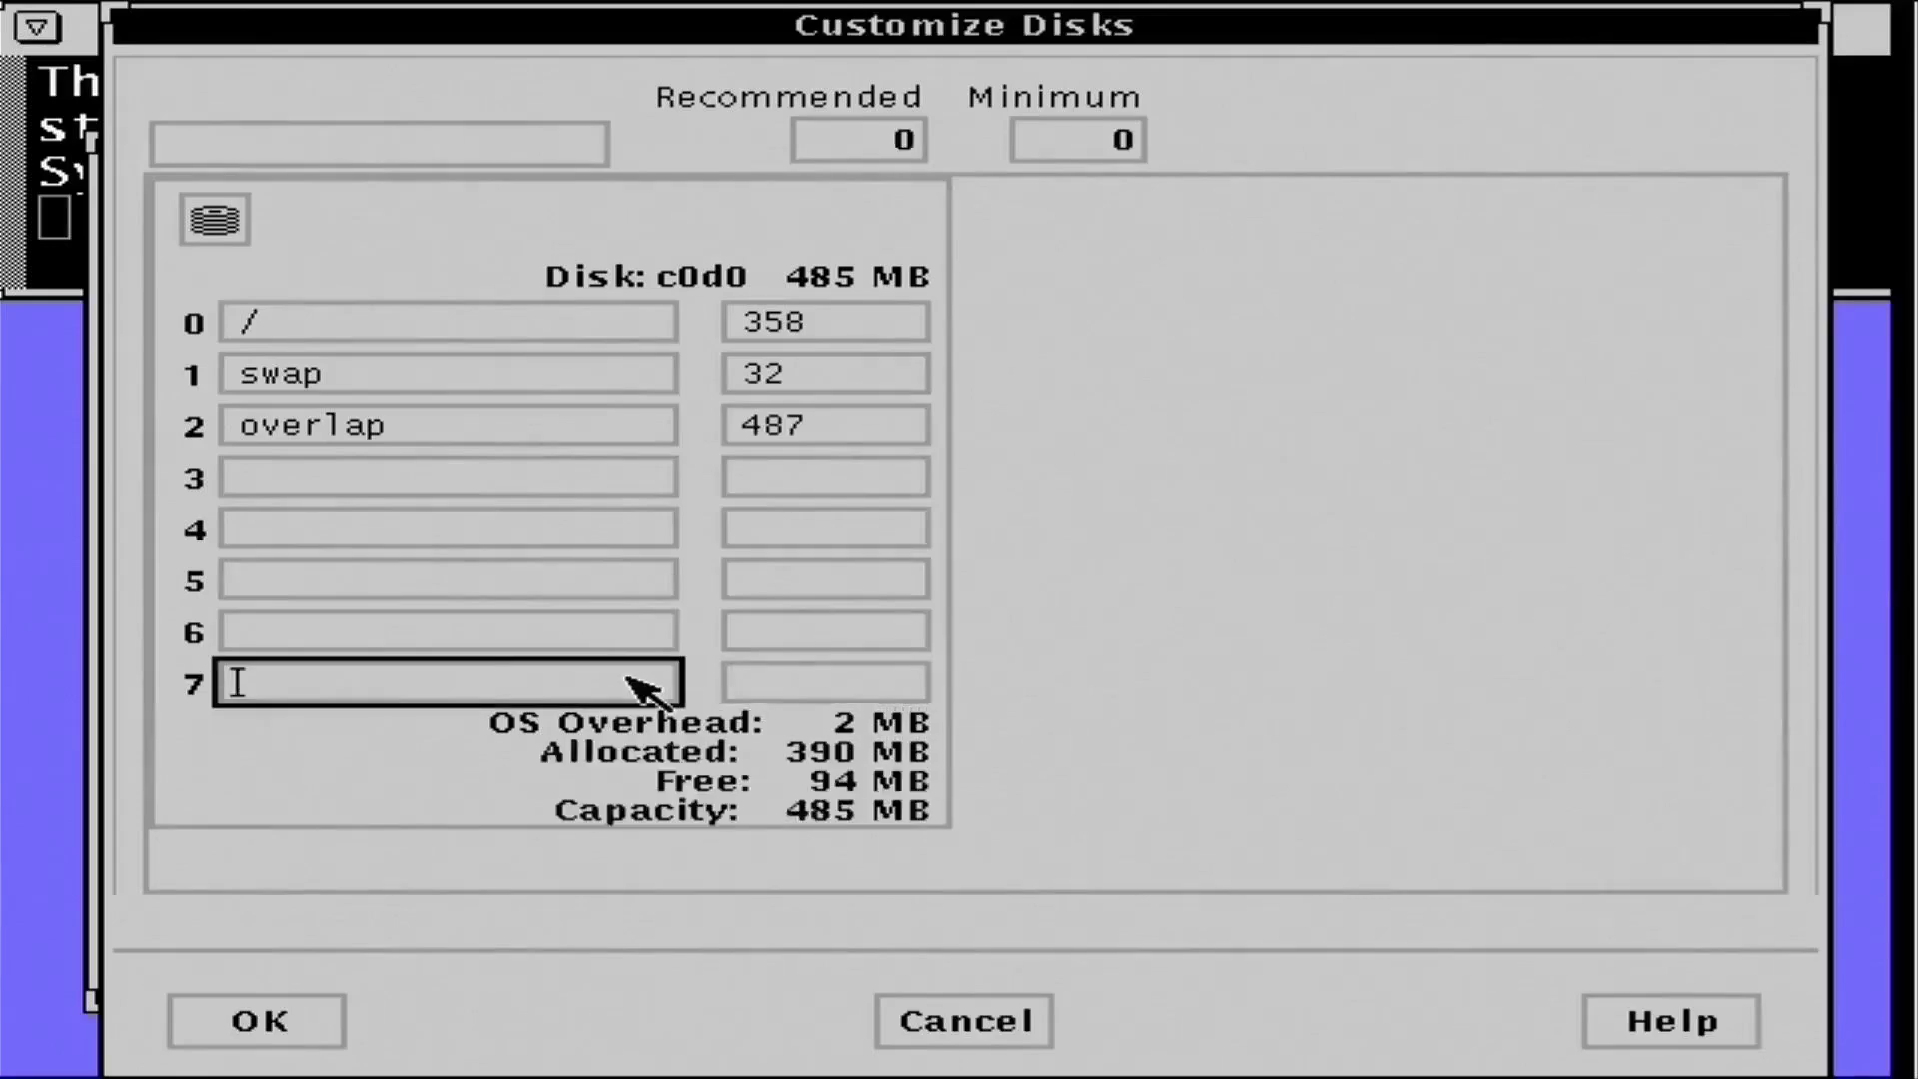
- Set the root slice size from 358 MB to 452 MB and accept the layout
click(852, 345)
click(832, 330)
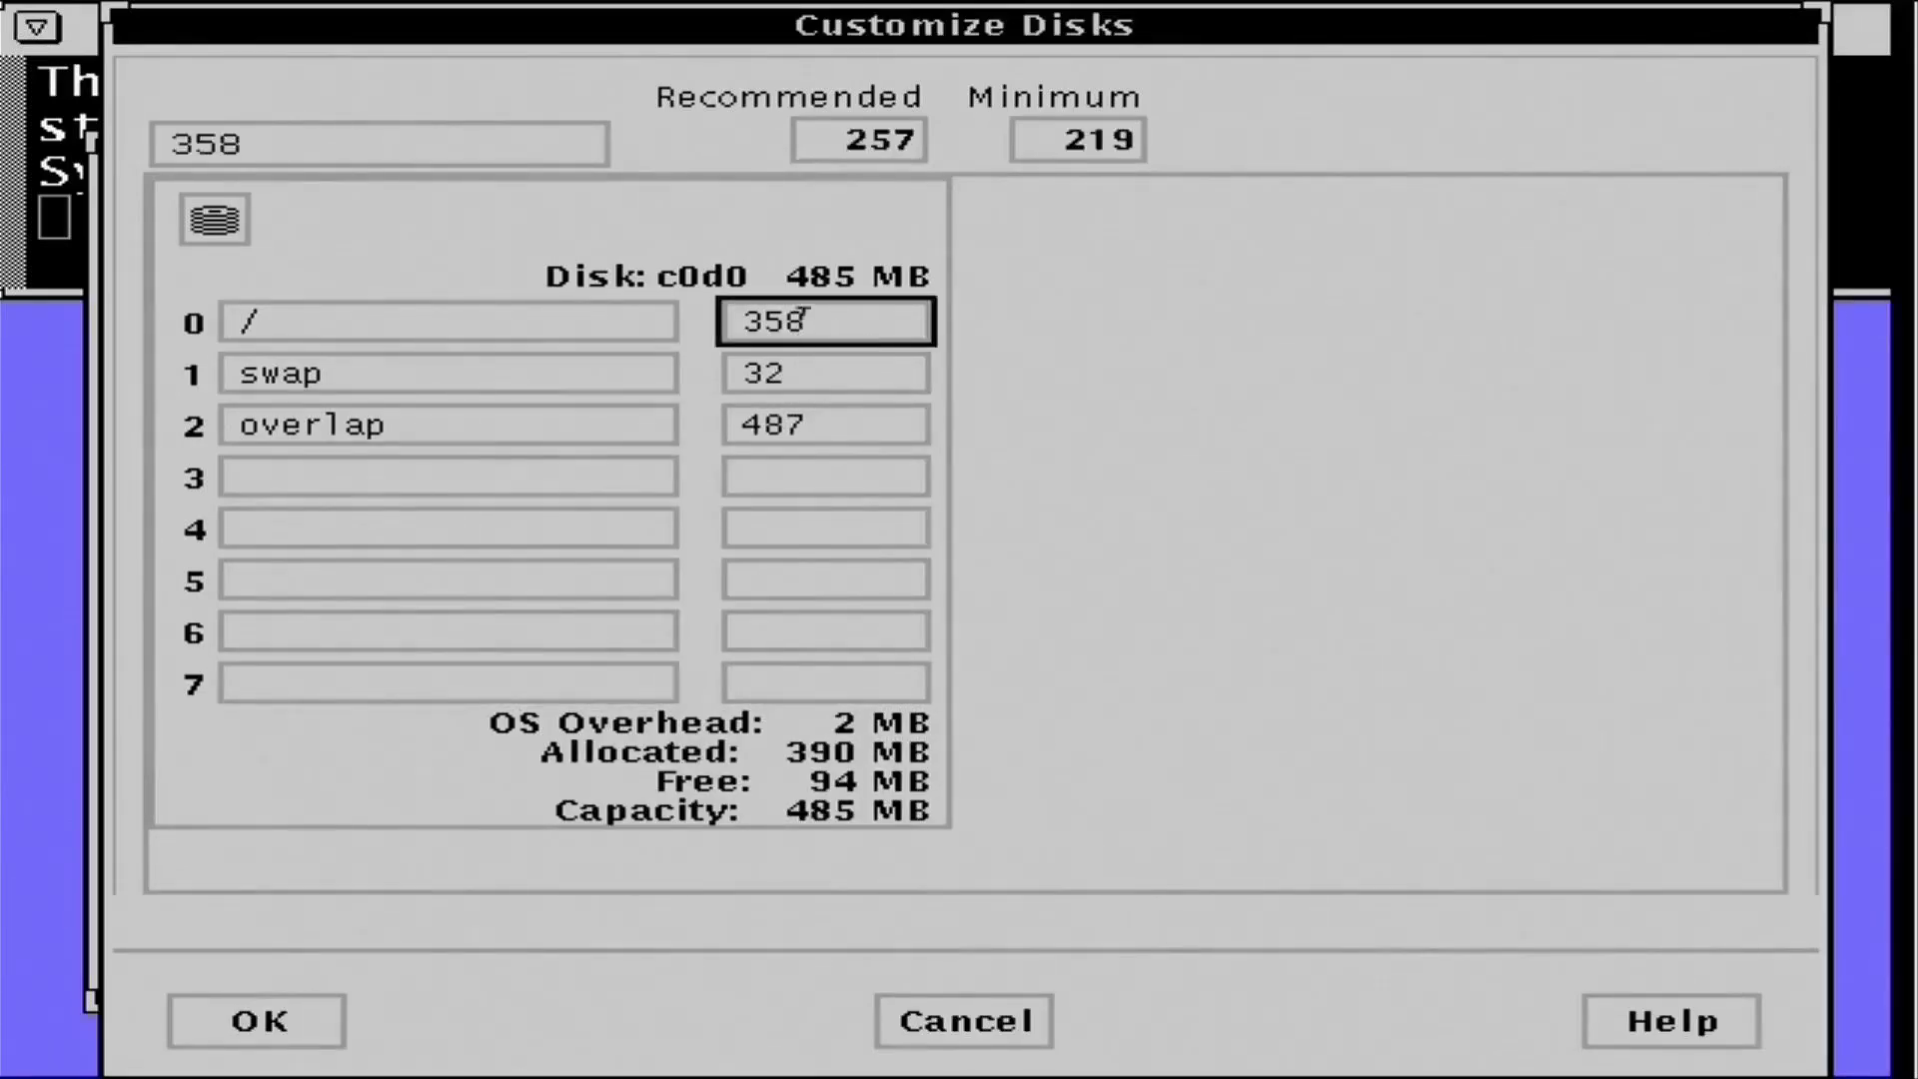
key(BackSpace)
key(BackSpace)
key(BackSpace)
key(Tab)
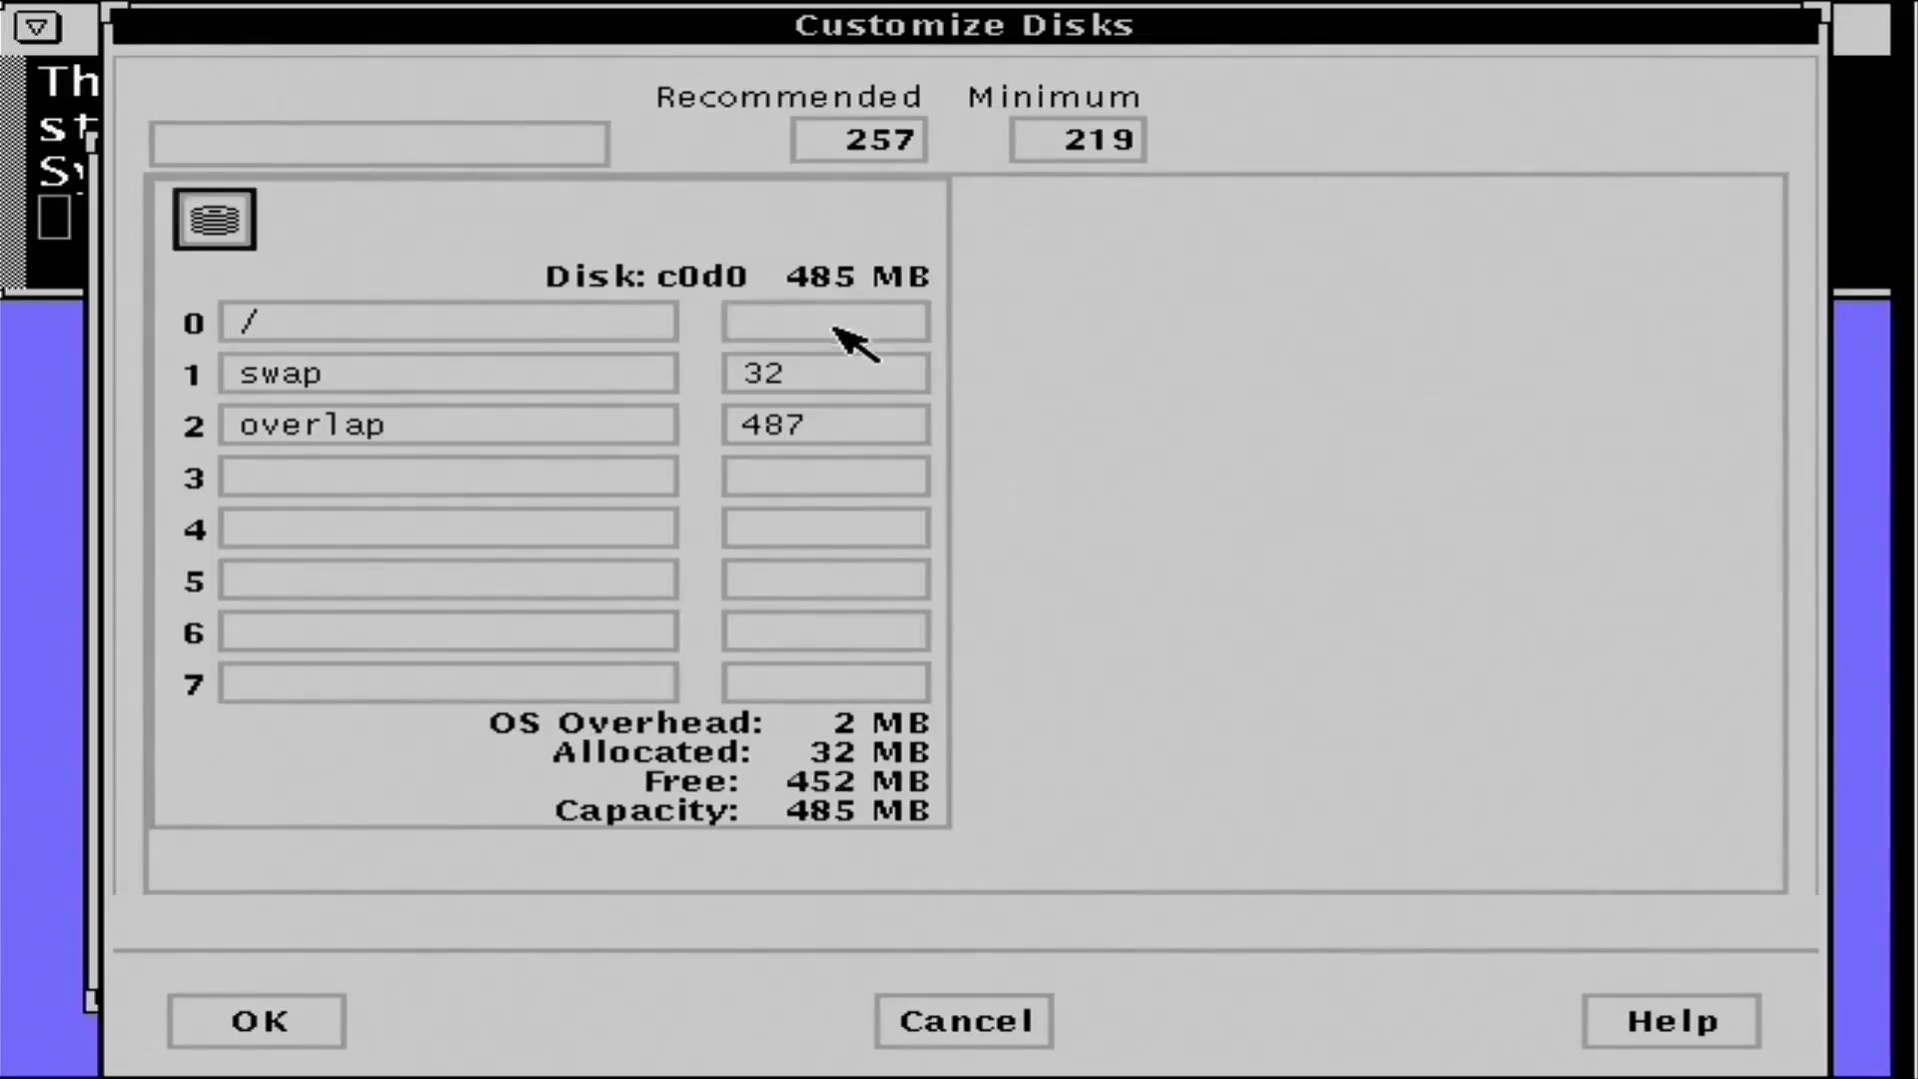
click(849, 338)
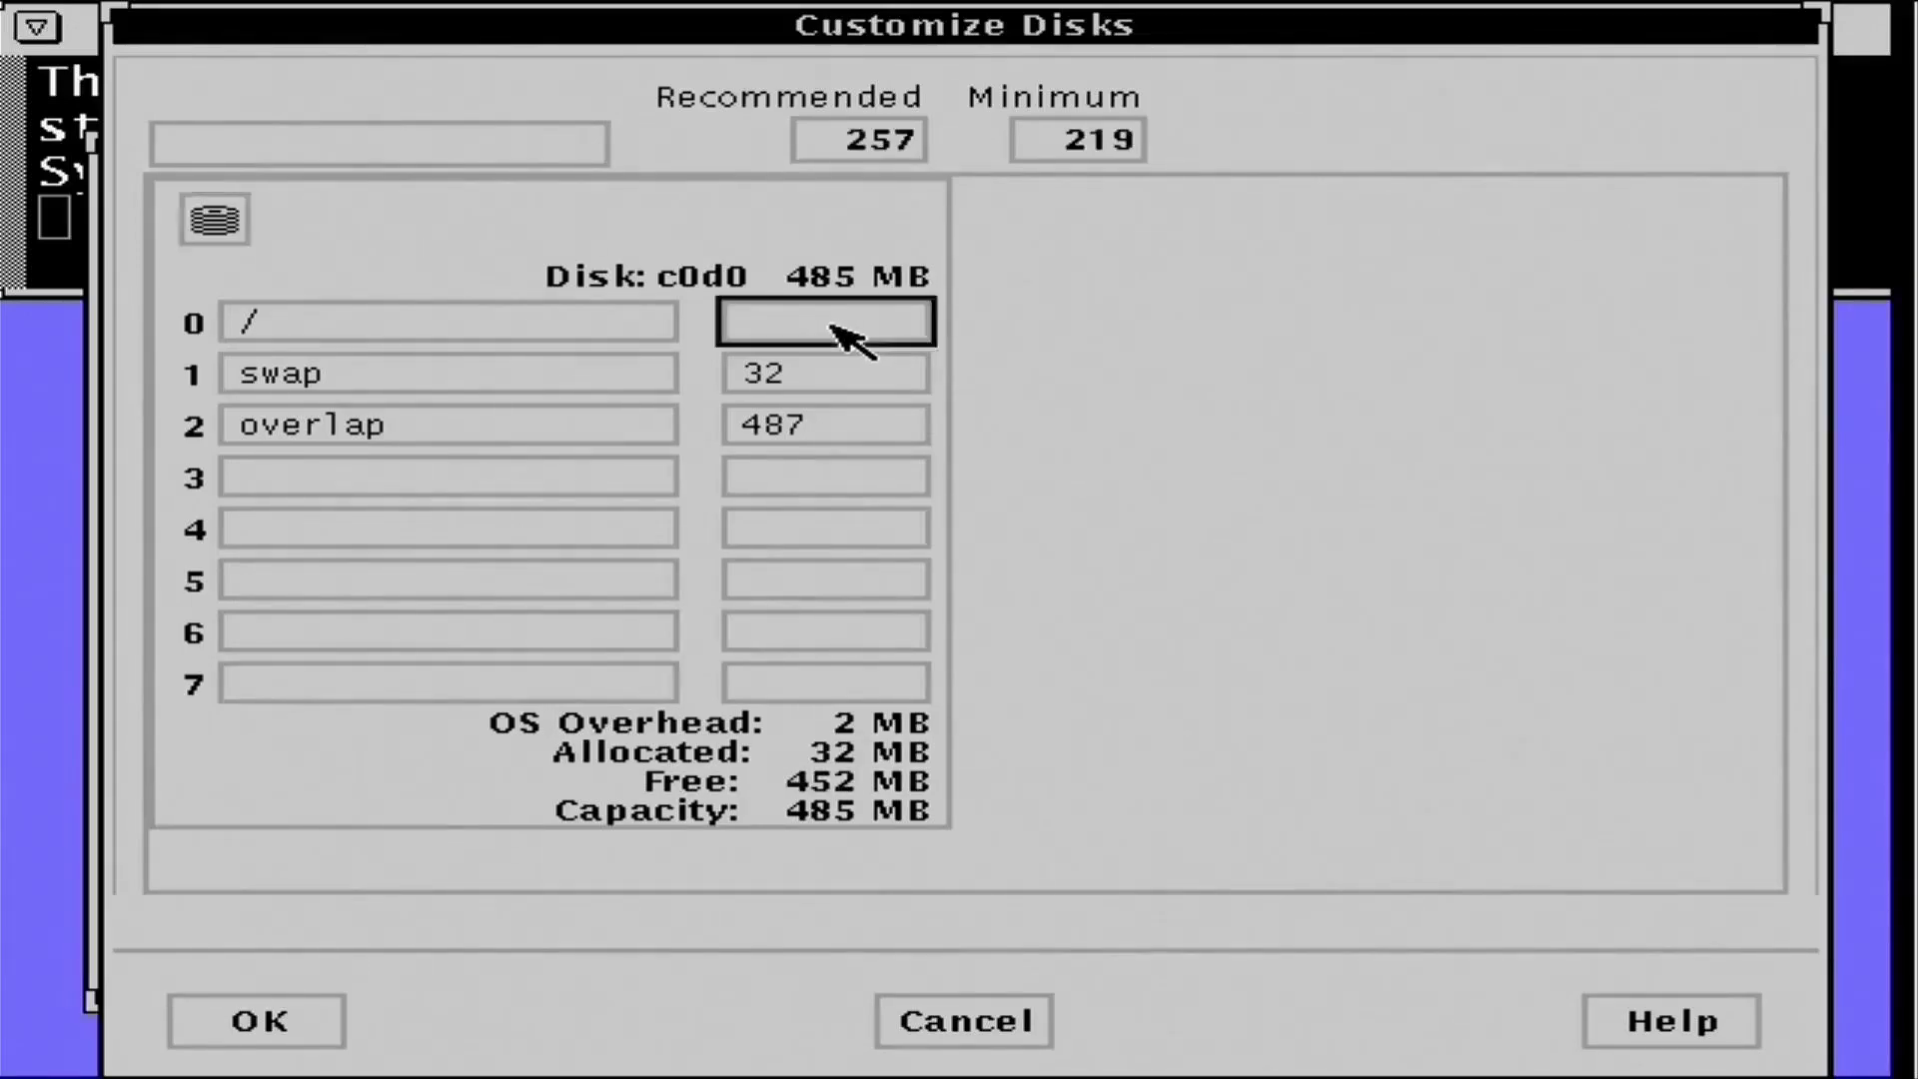
text(452)
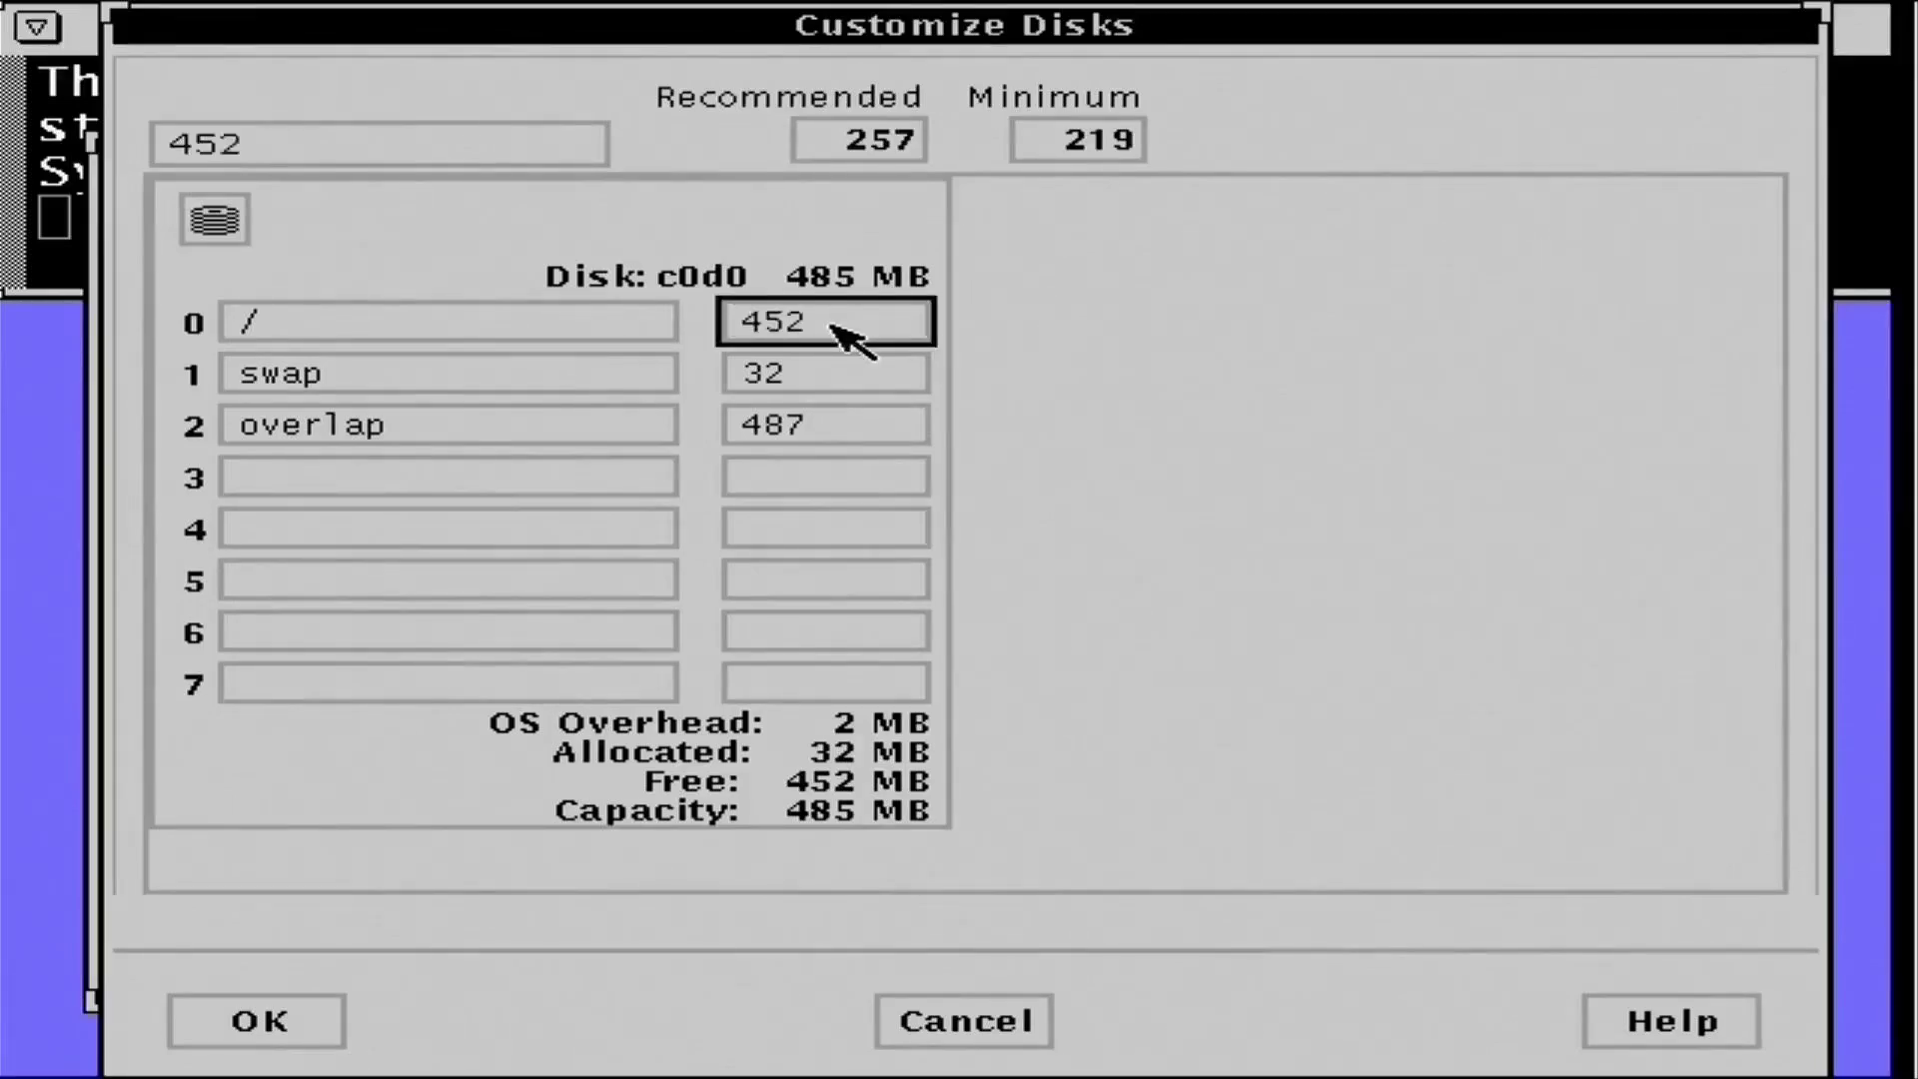
key(Tab)
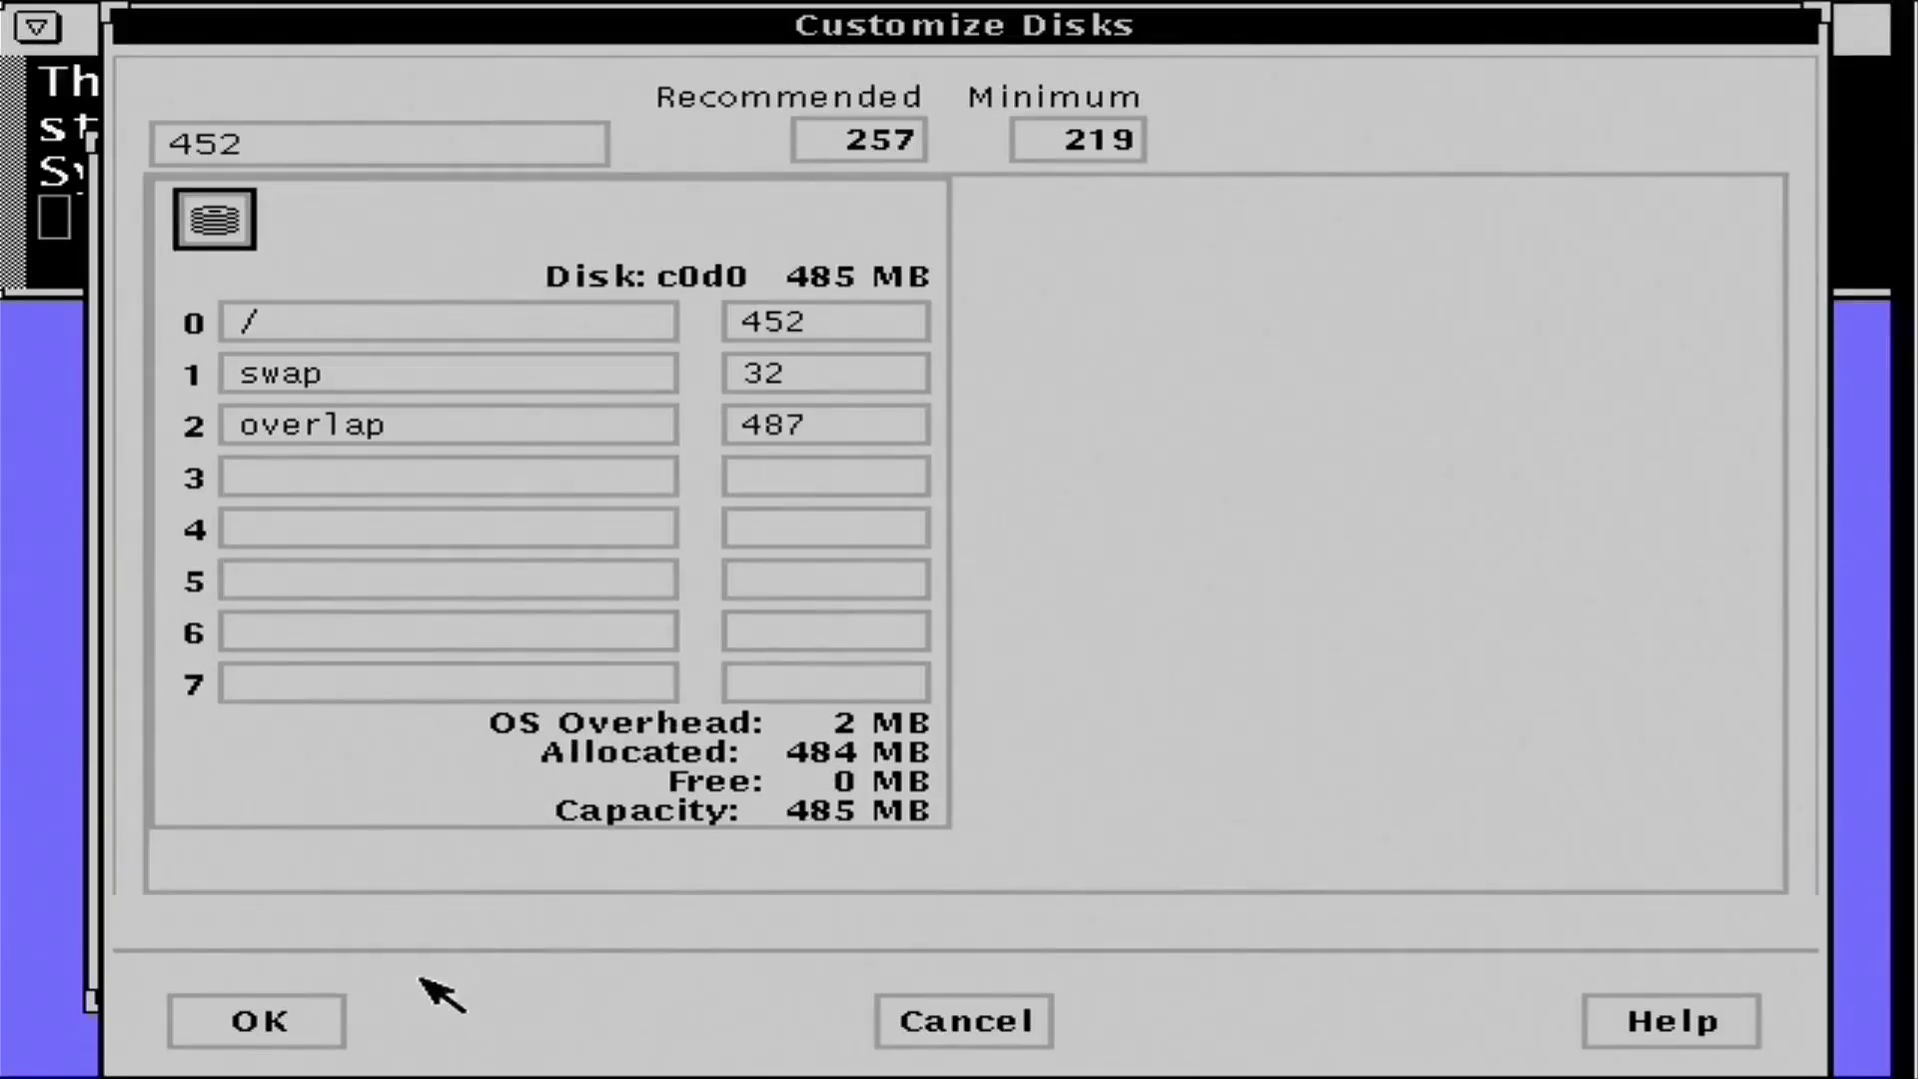
click(292, 1021)
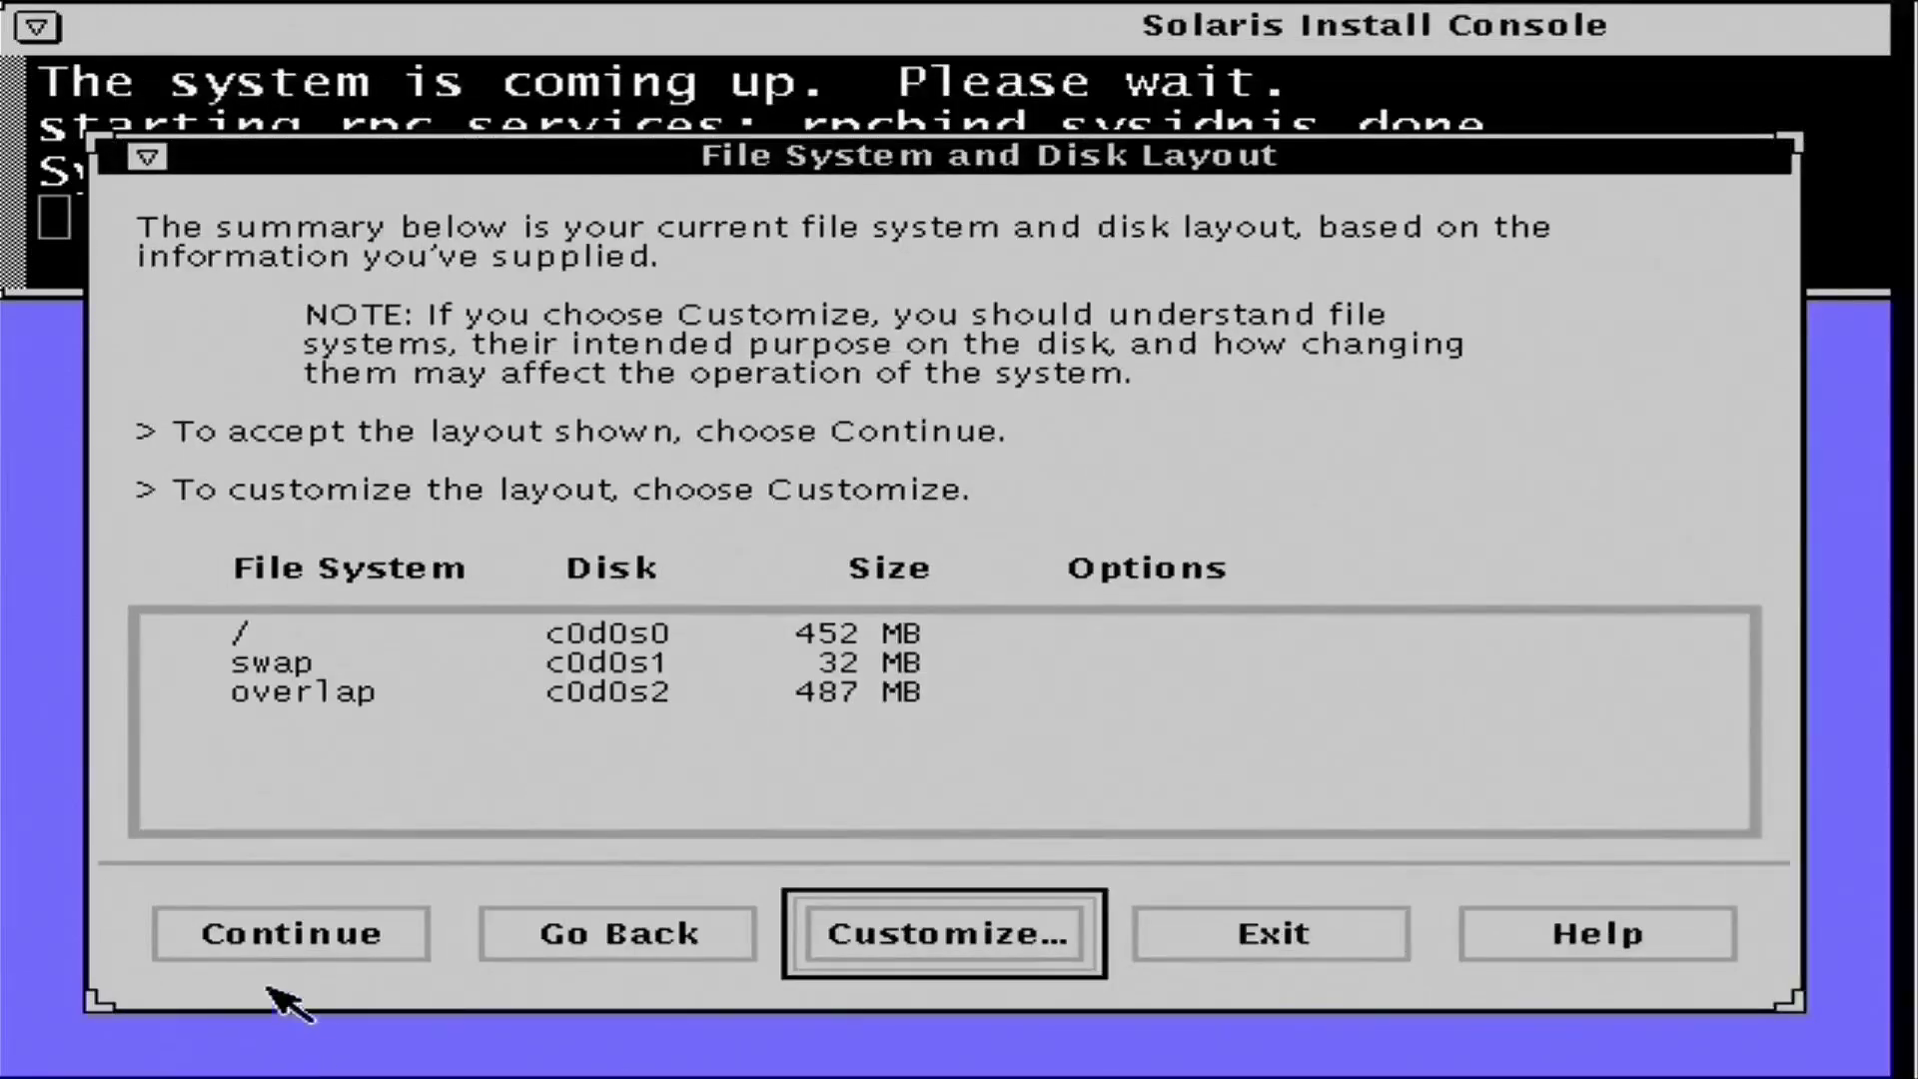
- Confirm the layout, skip remote file systems, begin installing, and answer No to auto-reboot
click(291, 934)
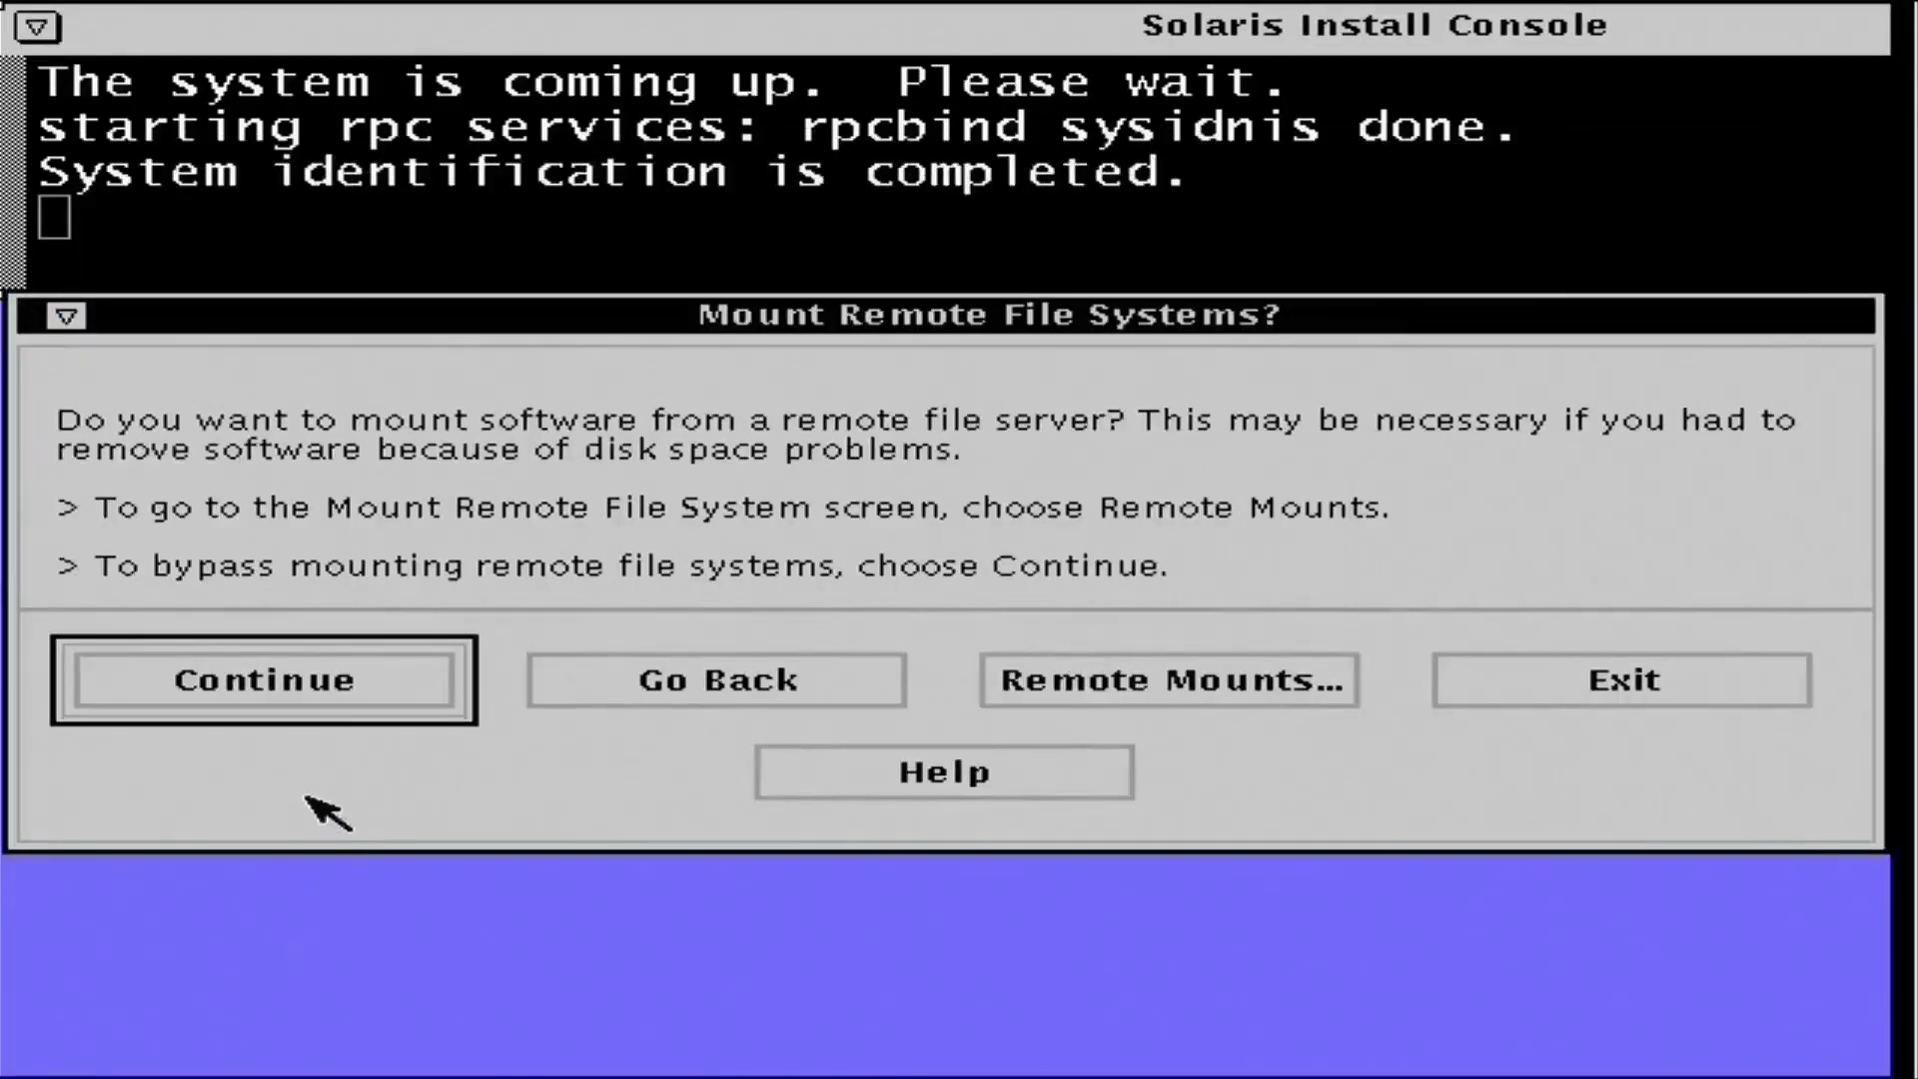
click(300, 687)
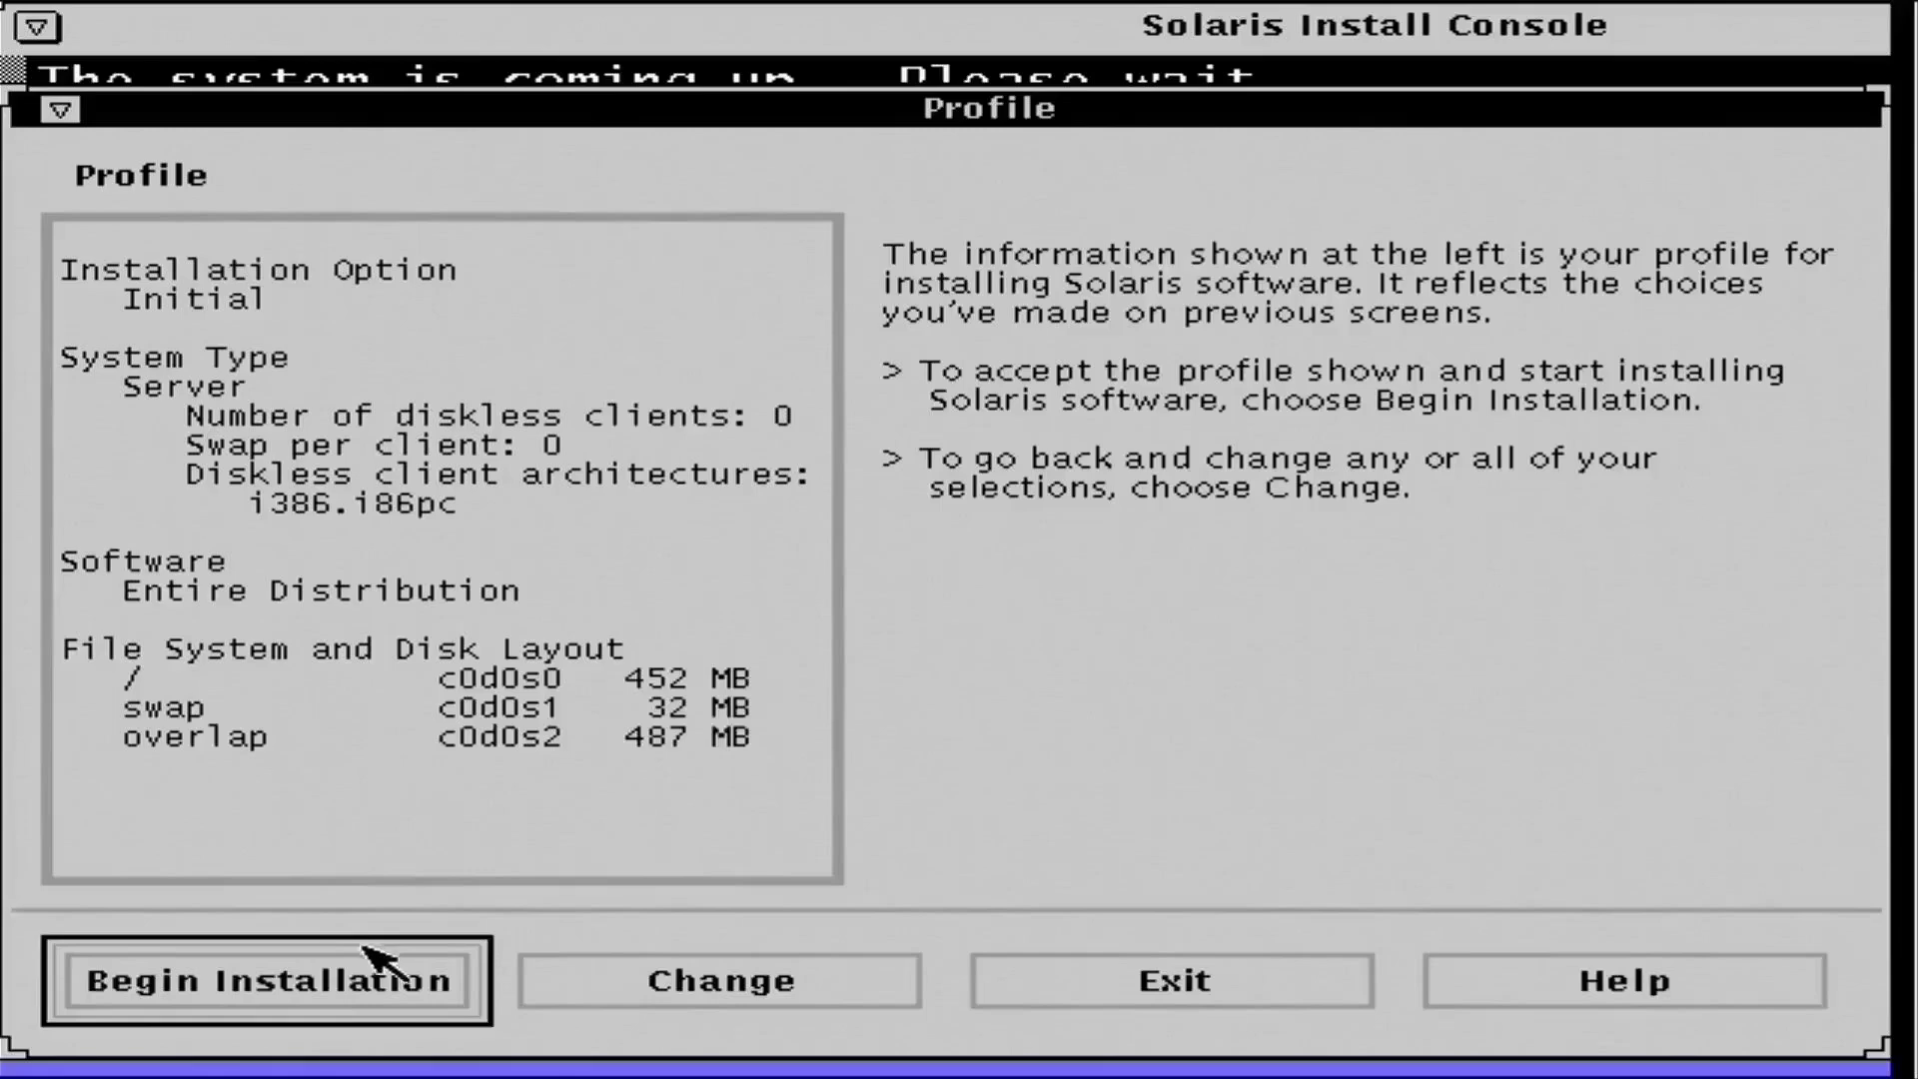
click(333, 957)
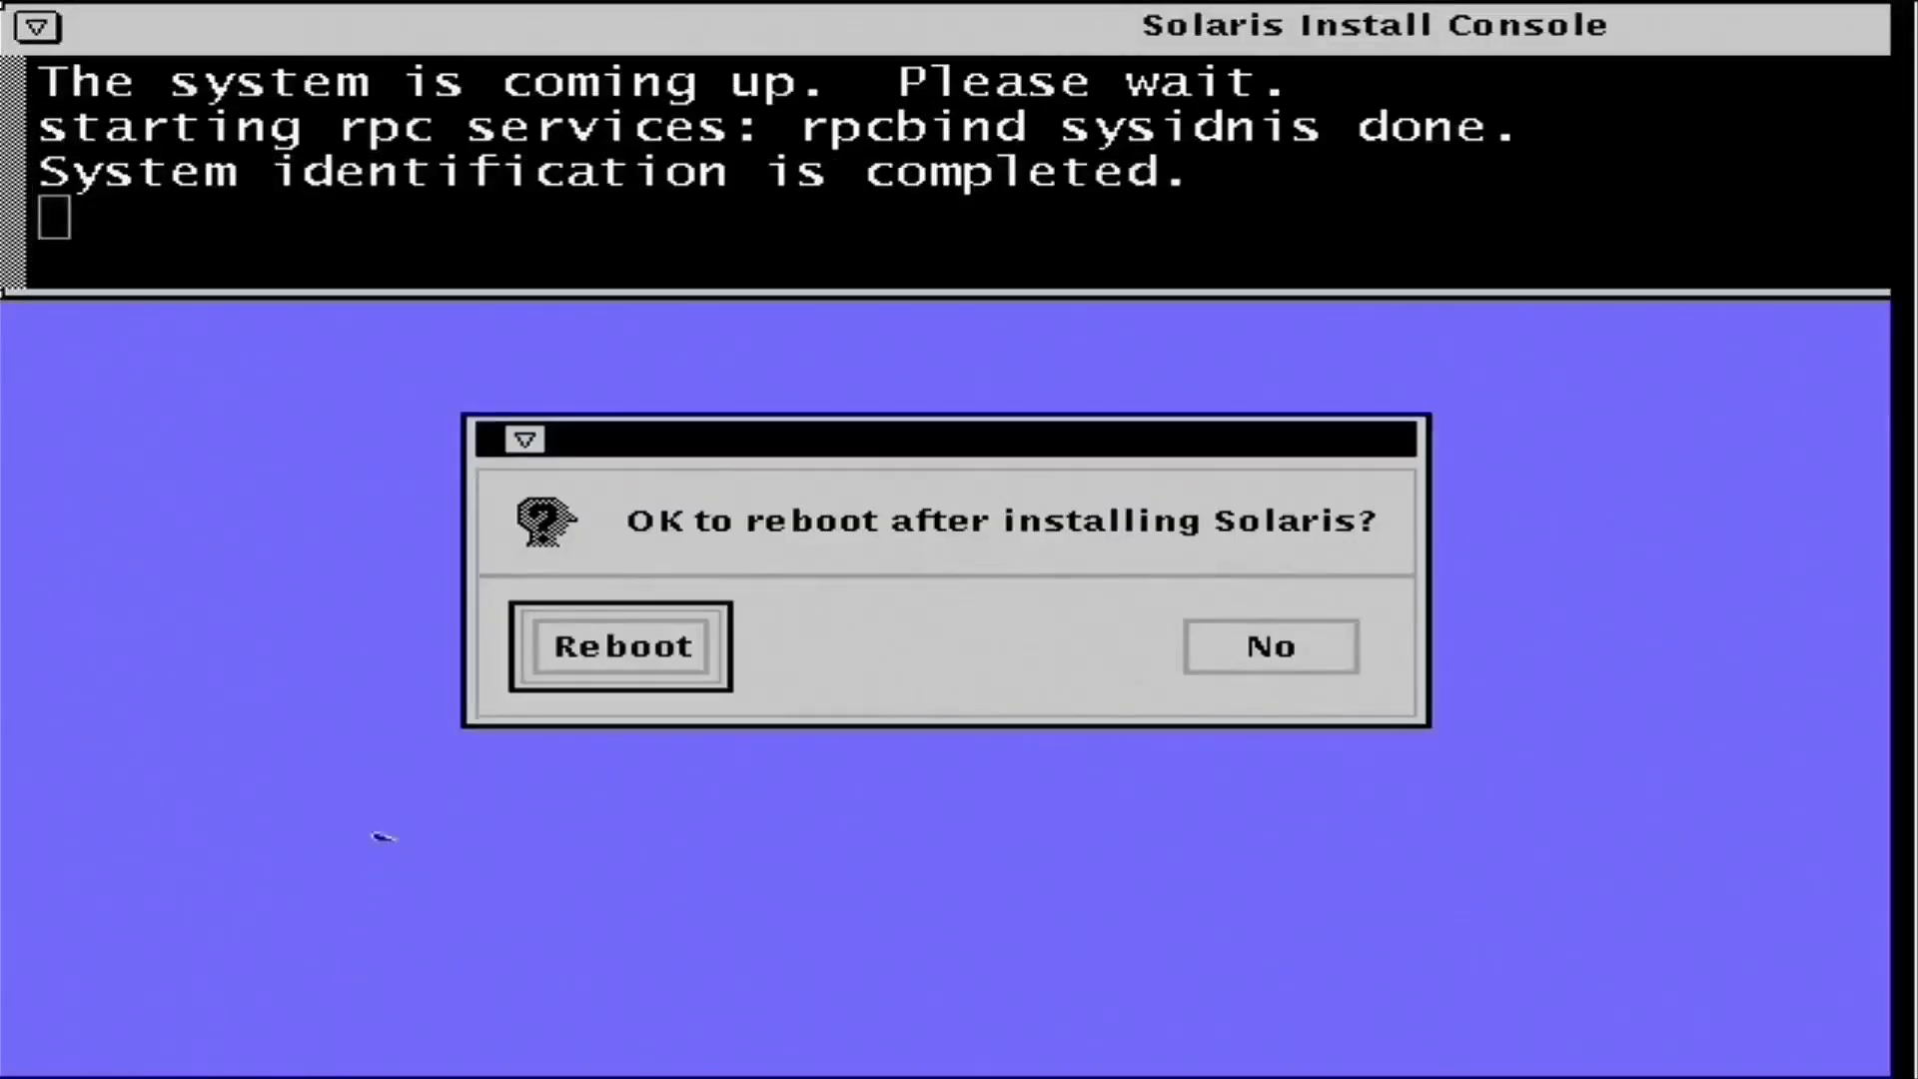
click(1311, 668)
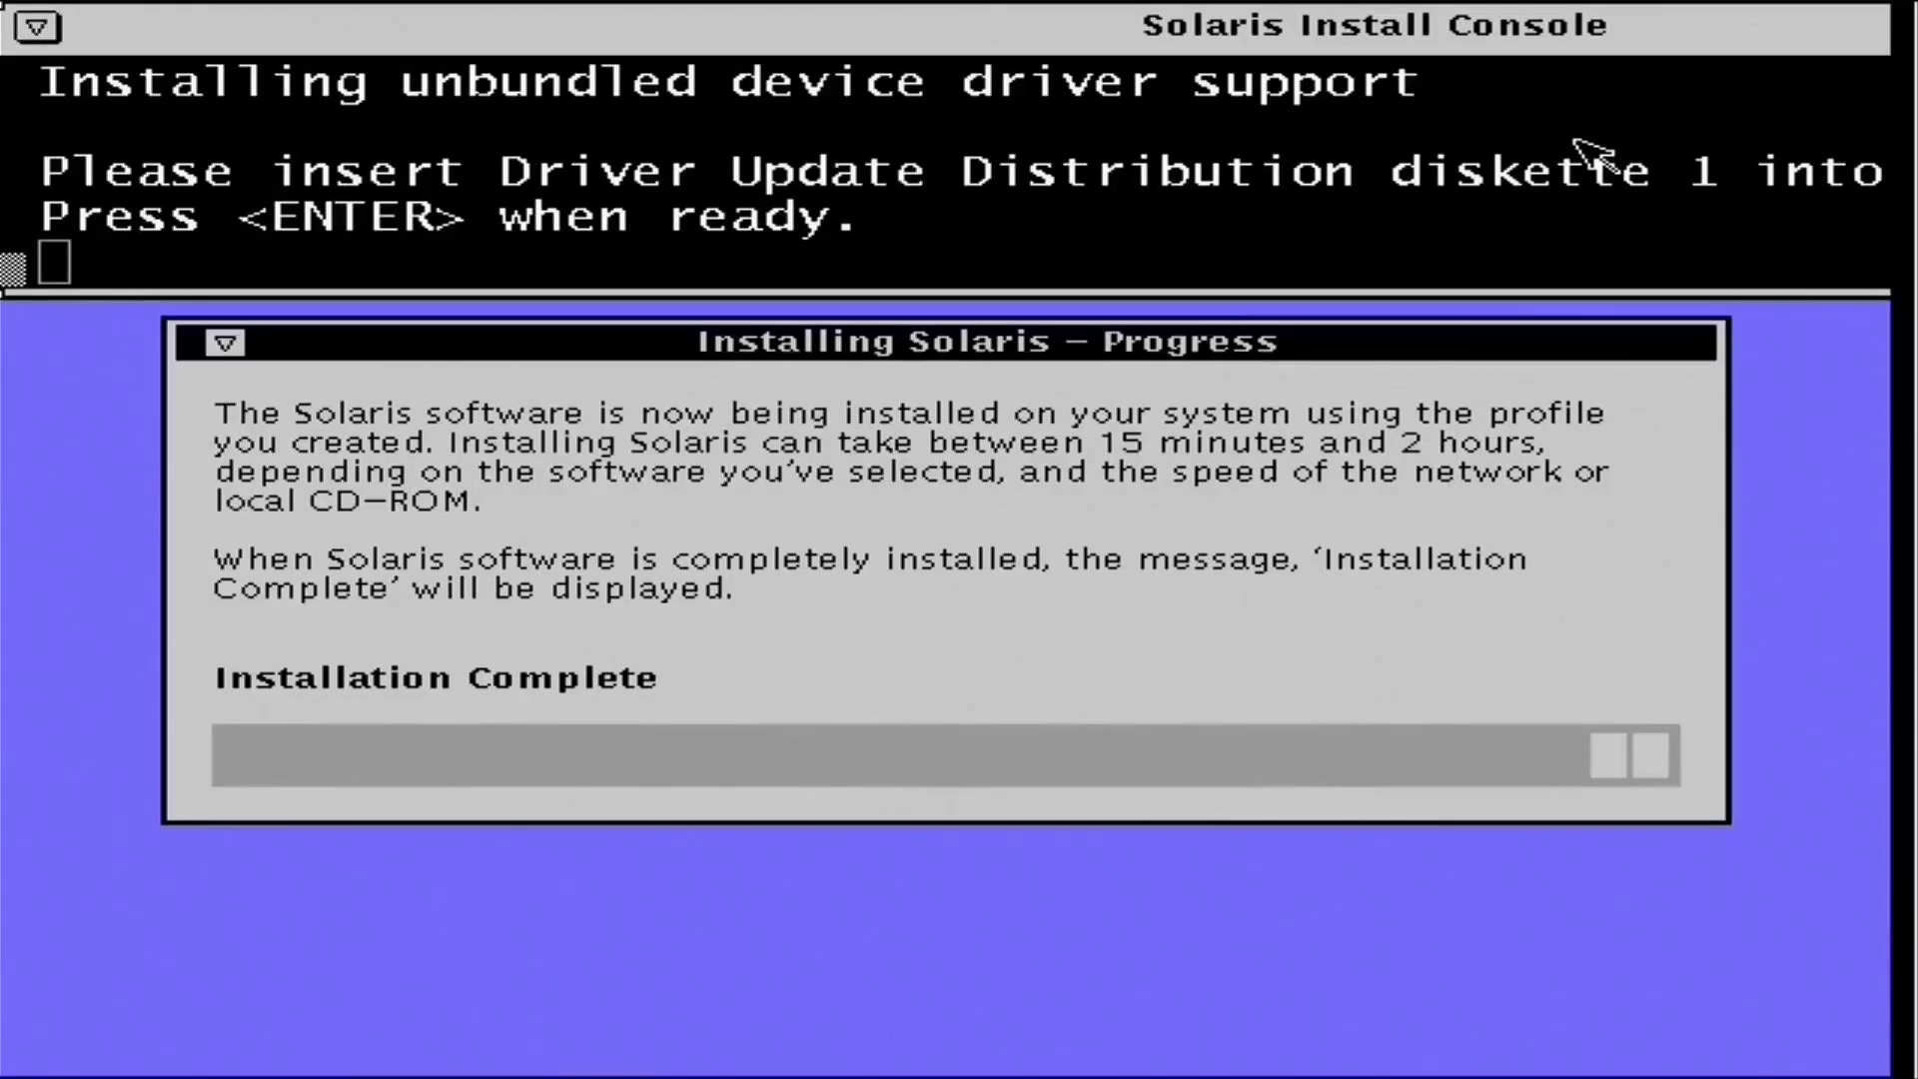
- Skip the Driver Update diskette request and restart the machine with the reboot command
key(Return)
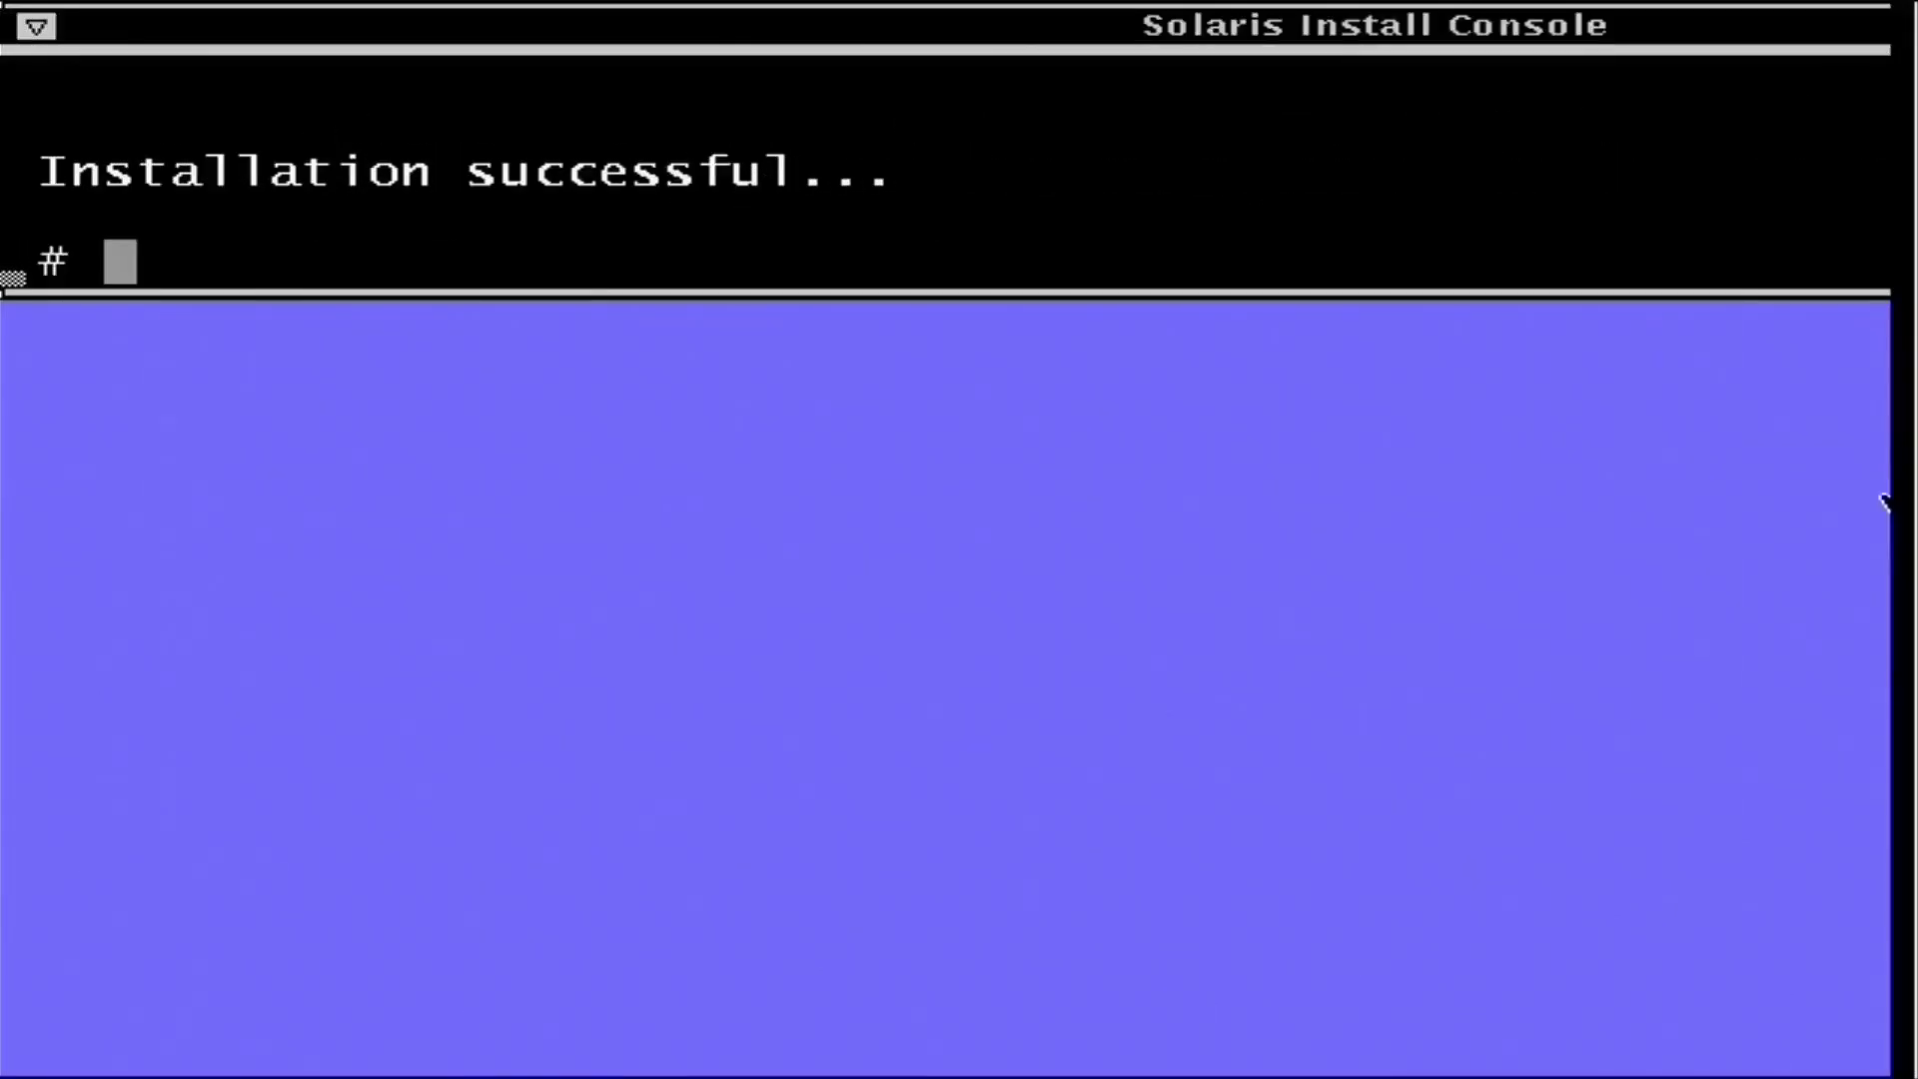
text(reboot)
key(Return)
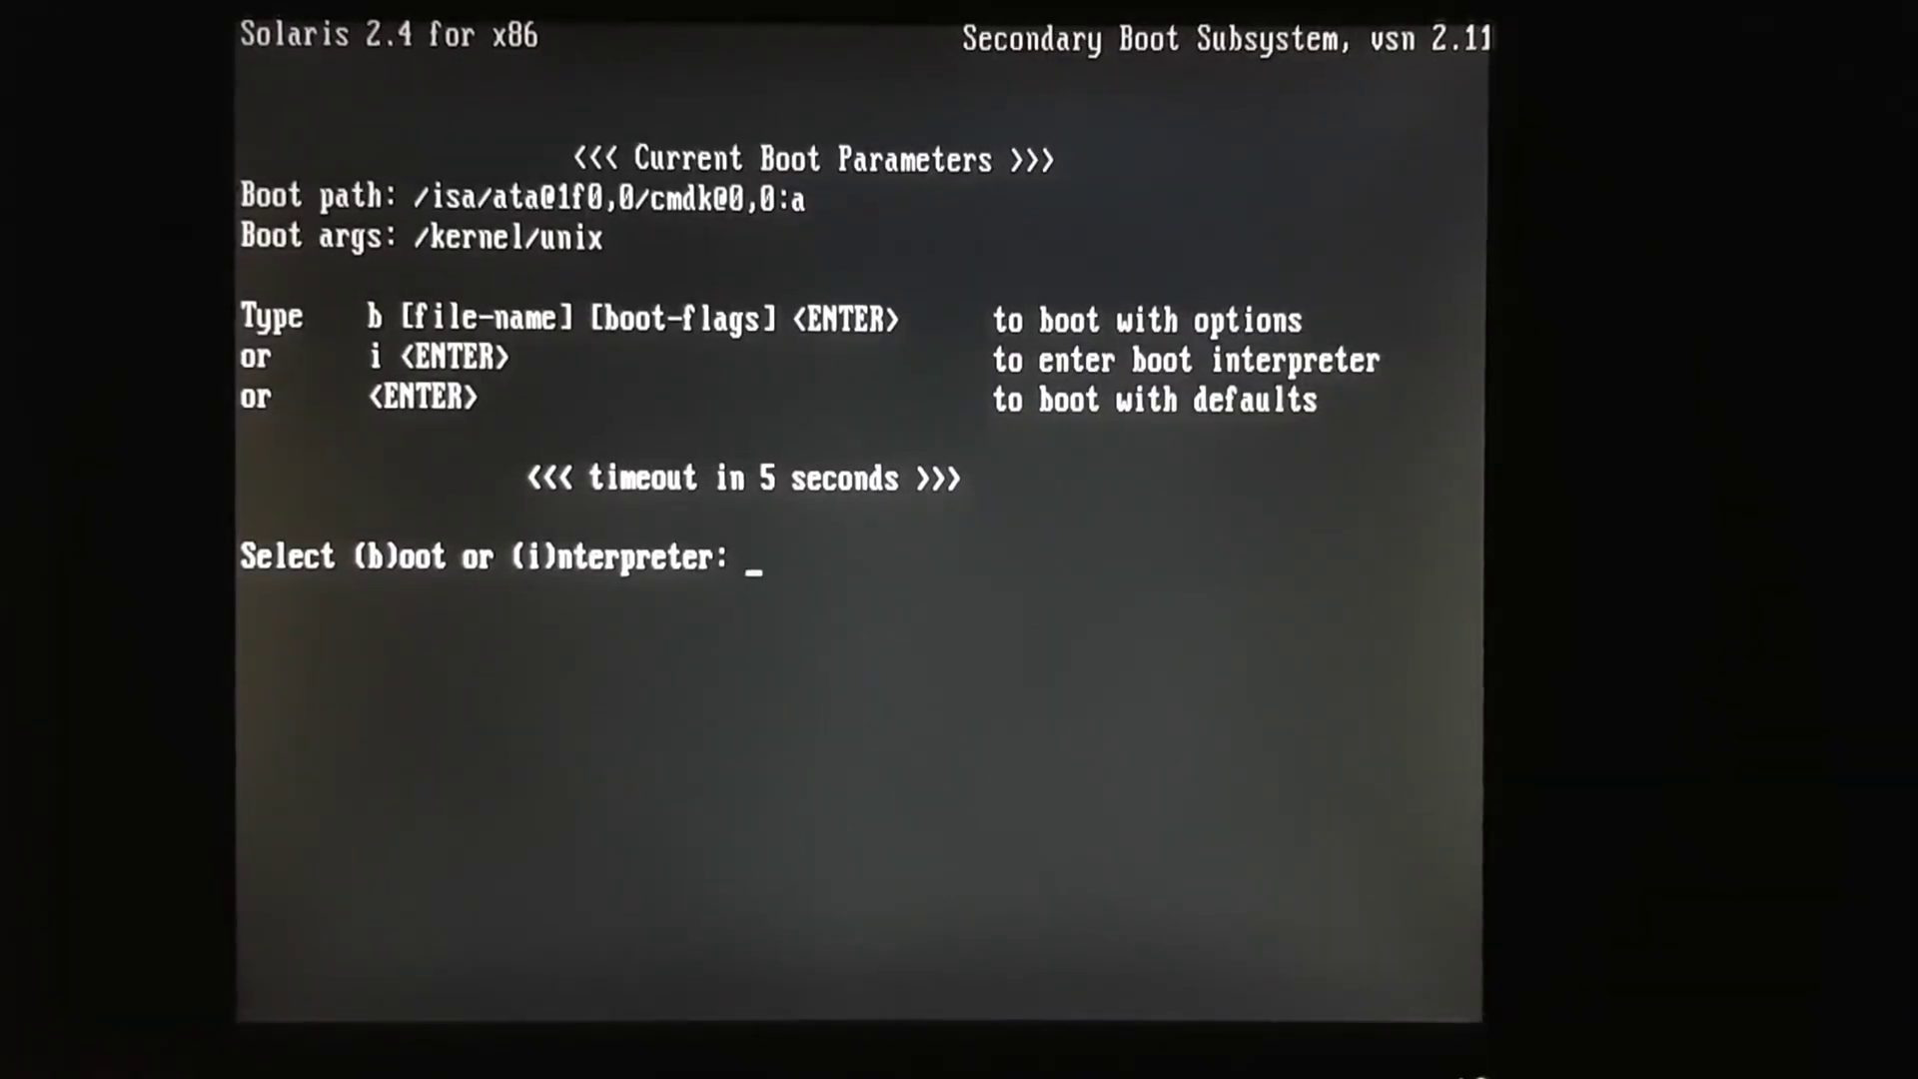
- Boot with the default parameters and log in as root after one rejected attempt
key(Return)
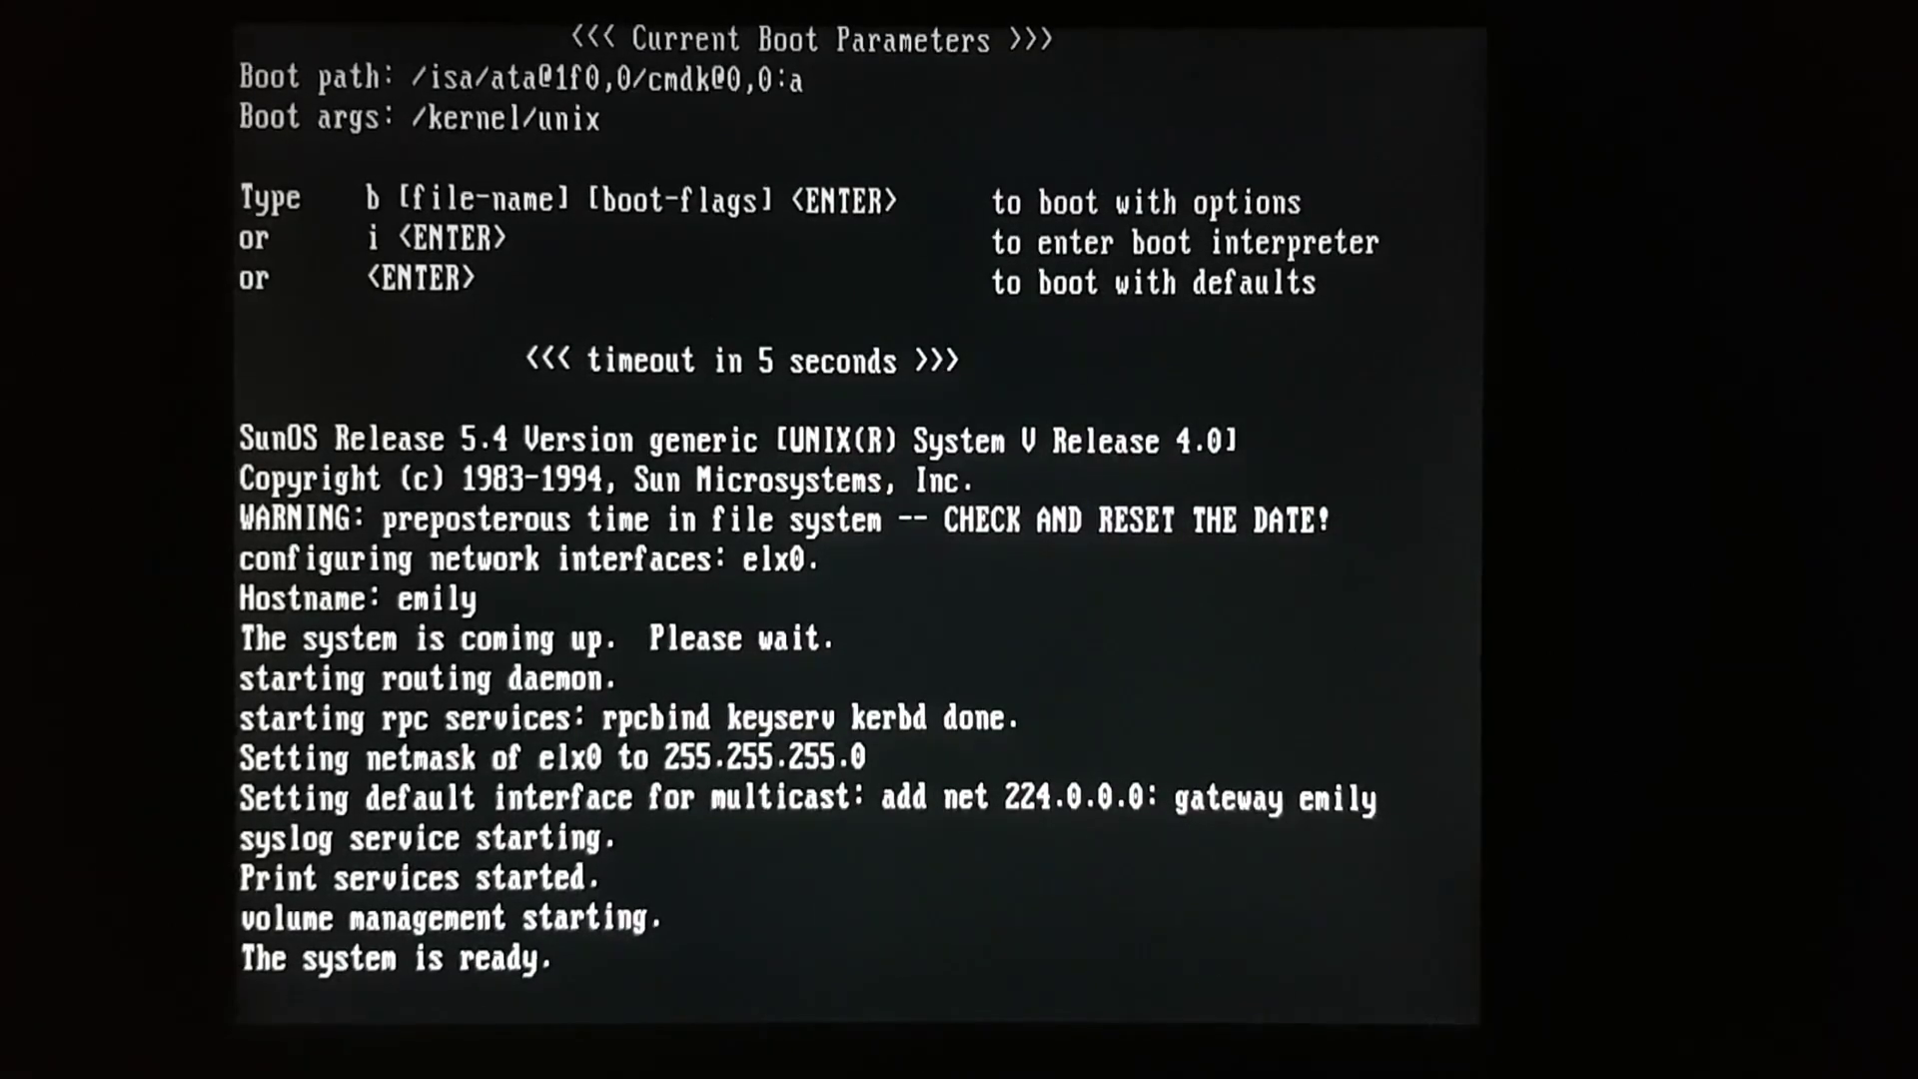
text(root)
key(Return)
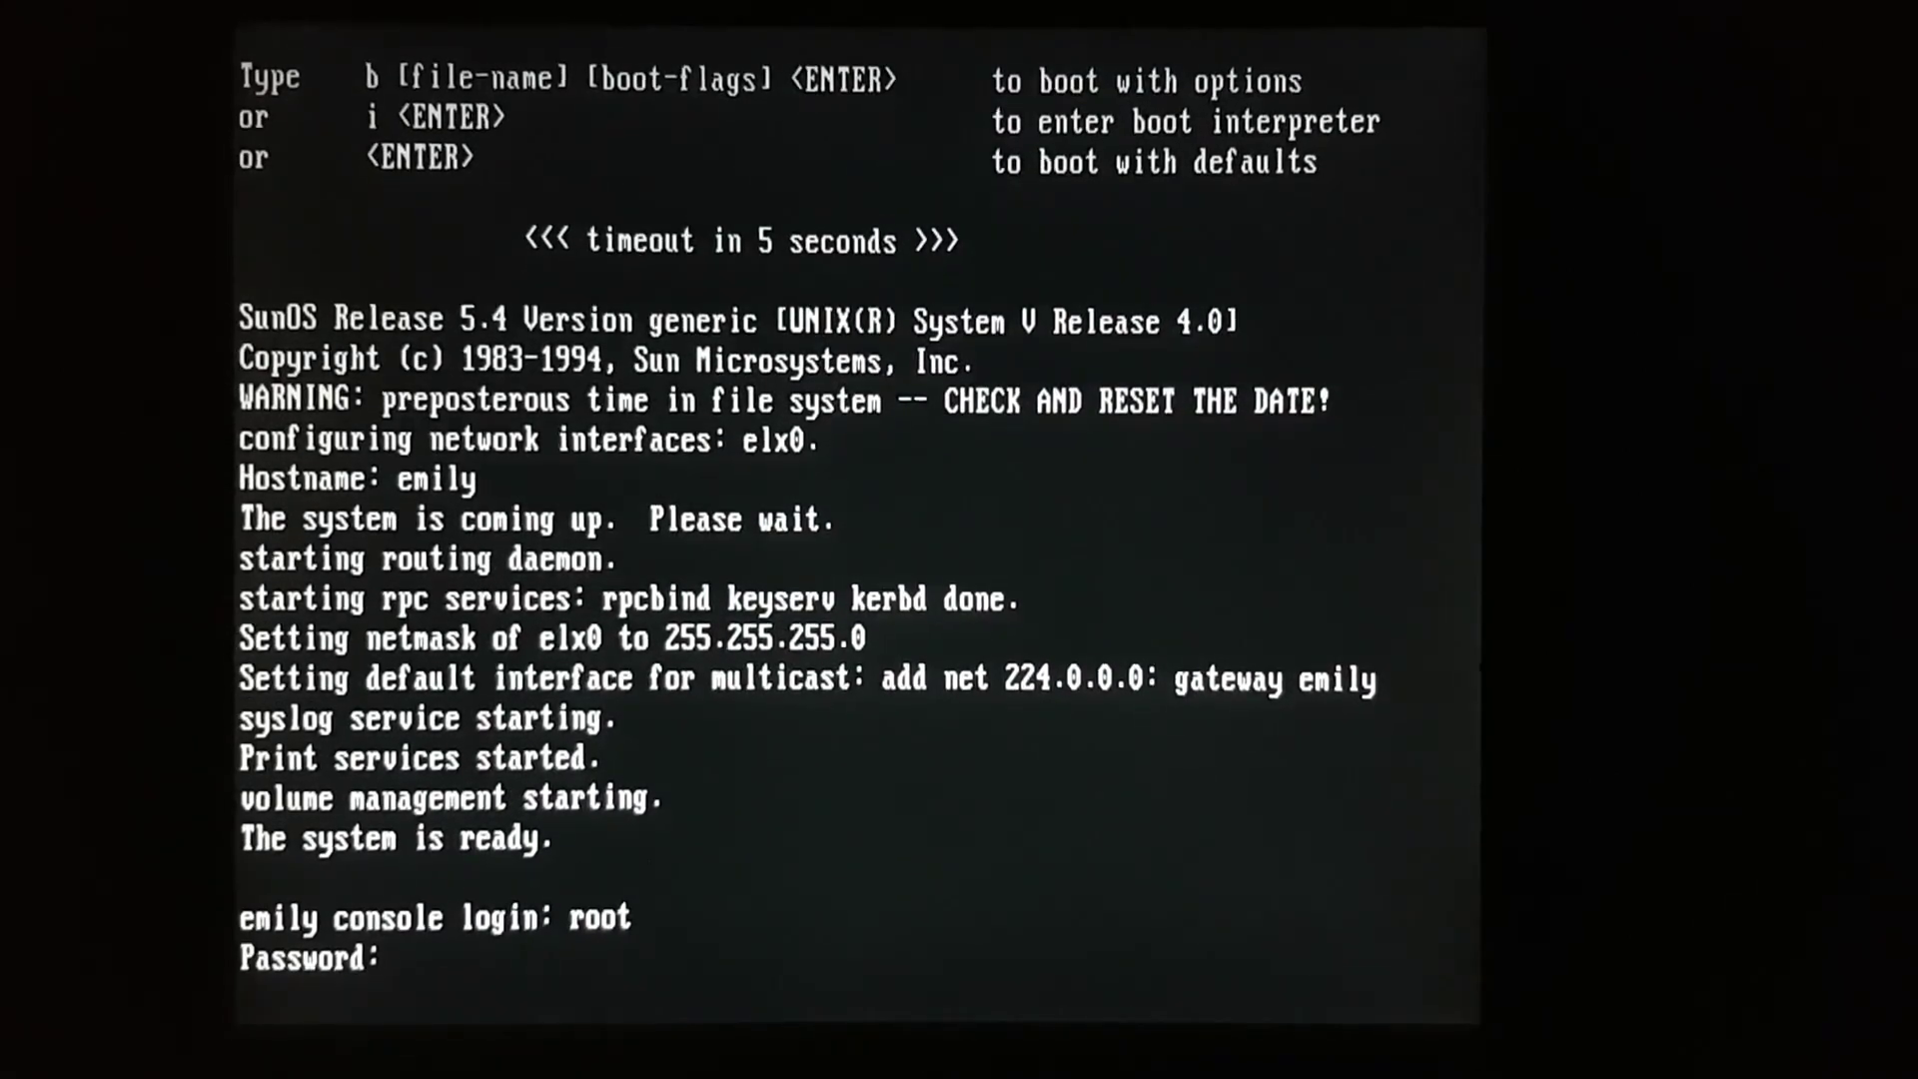
key(Return)
text(root)
key(Return)
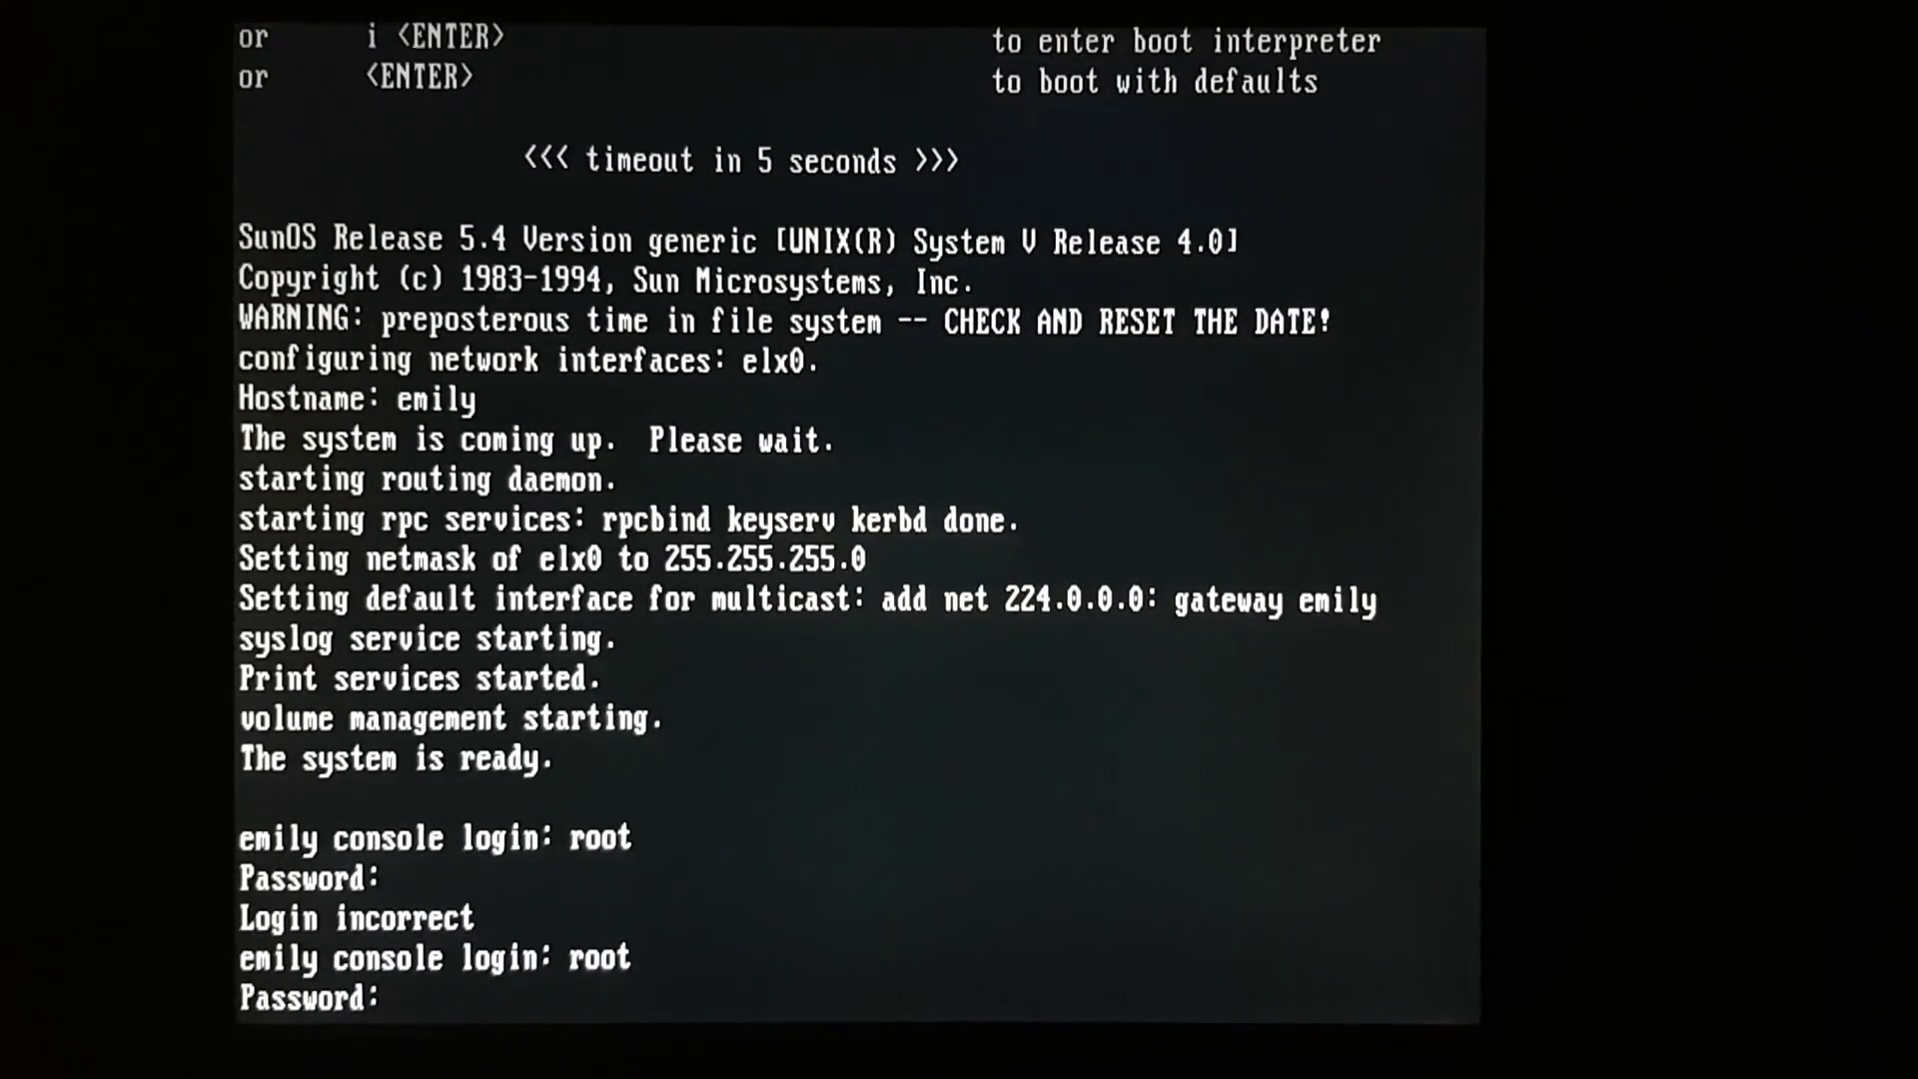
key(Return)
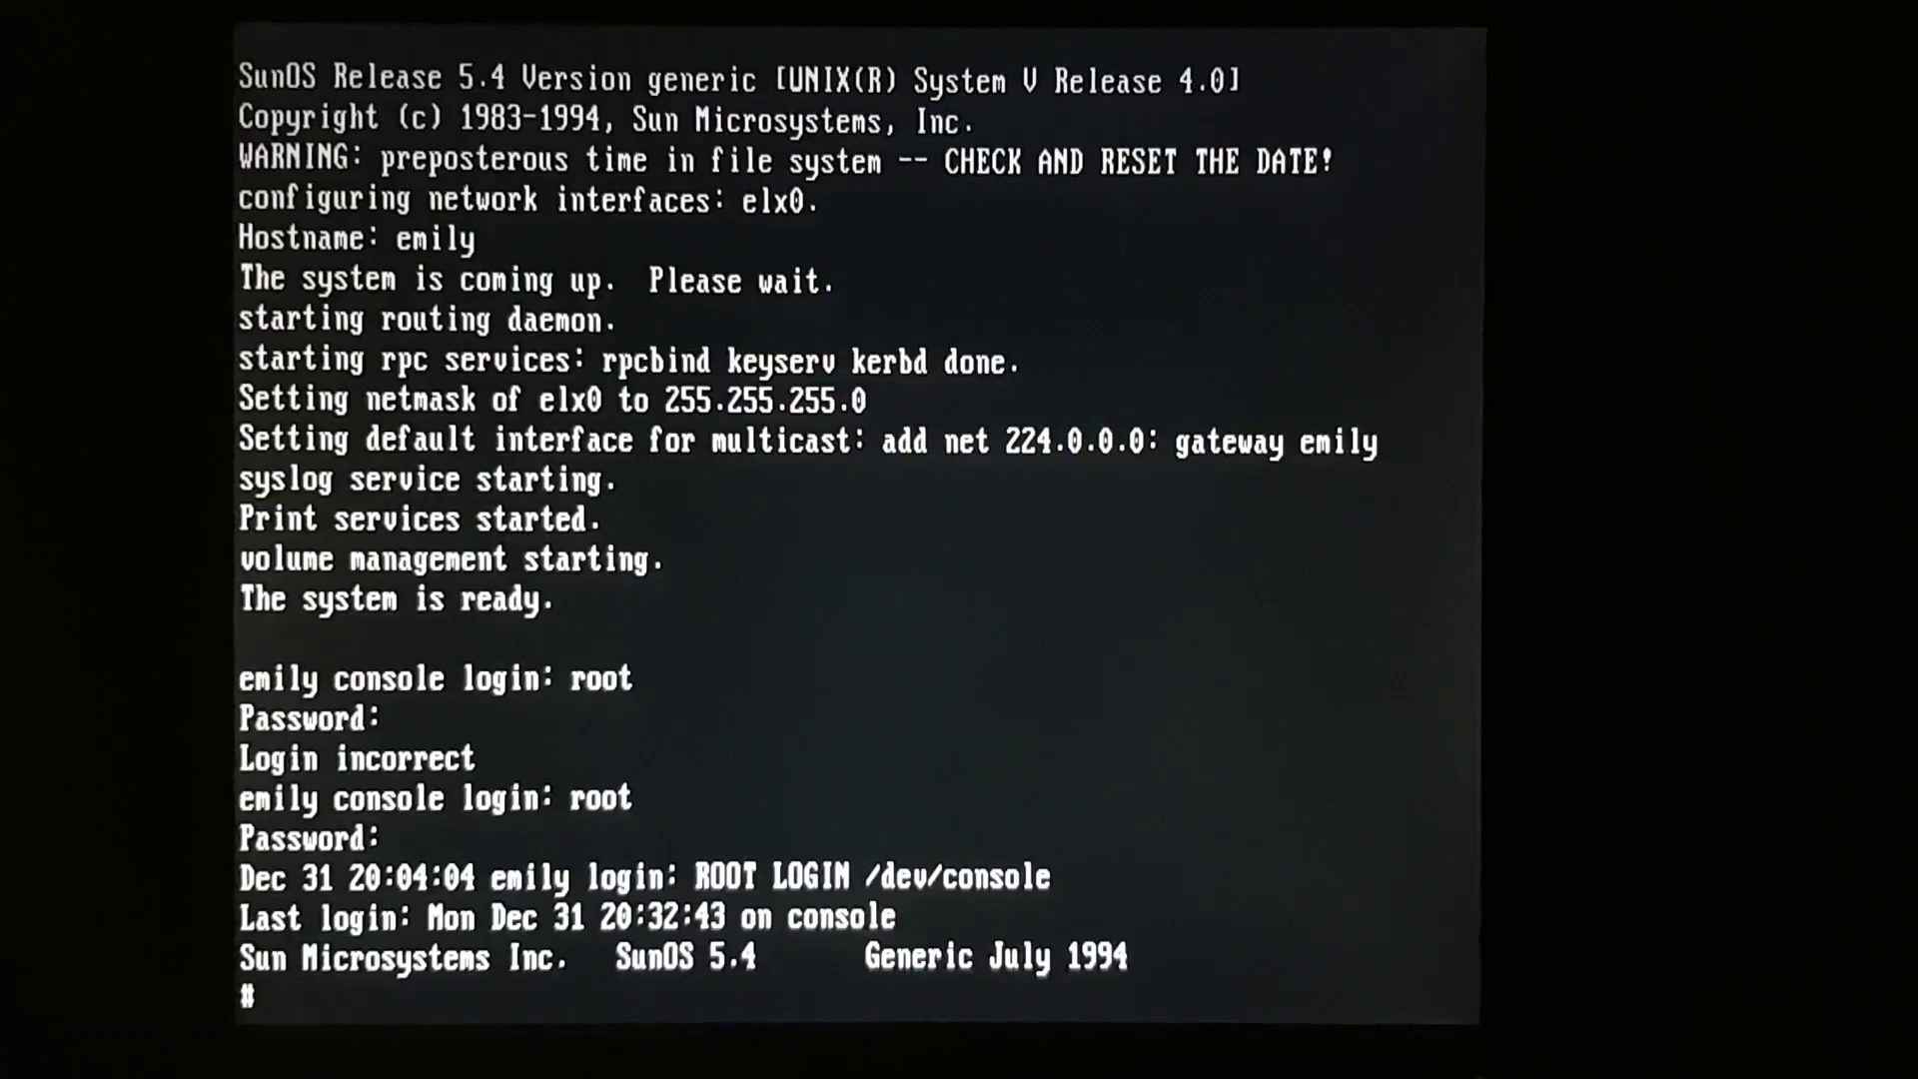
- List /, change to /usr/openwin/bin, list it, and start ./openwin
text(ls)
key(Return)
text(cd /usr/openwin/bin)
key(Return)
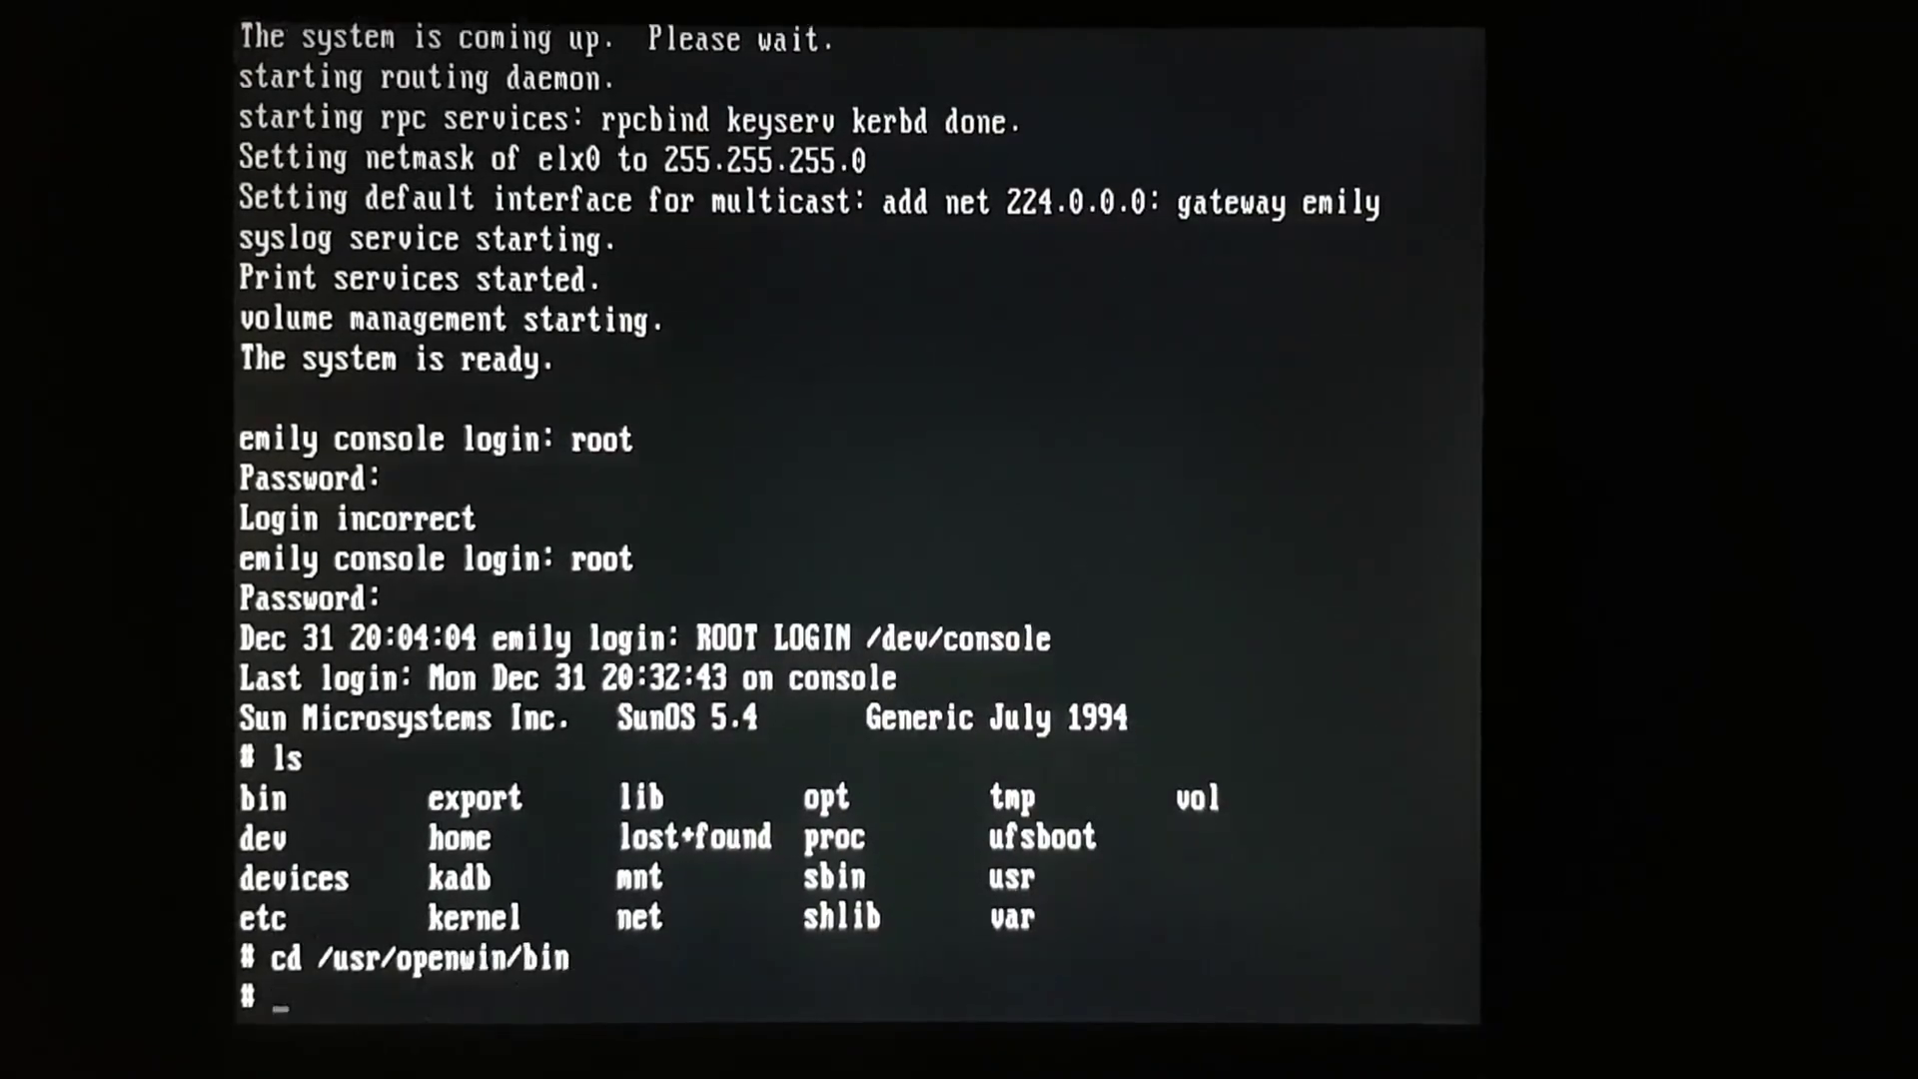
text(ls)
key(Return)
text(./openwin)
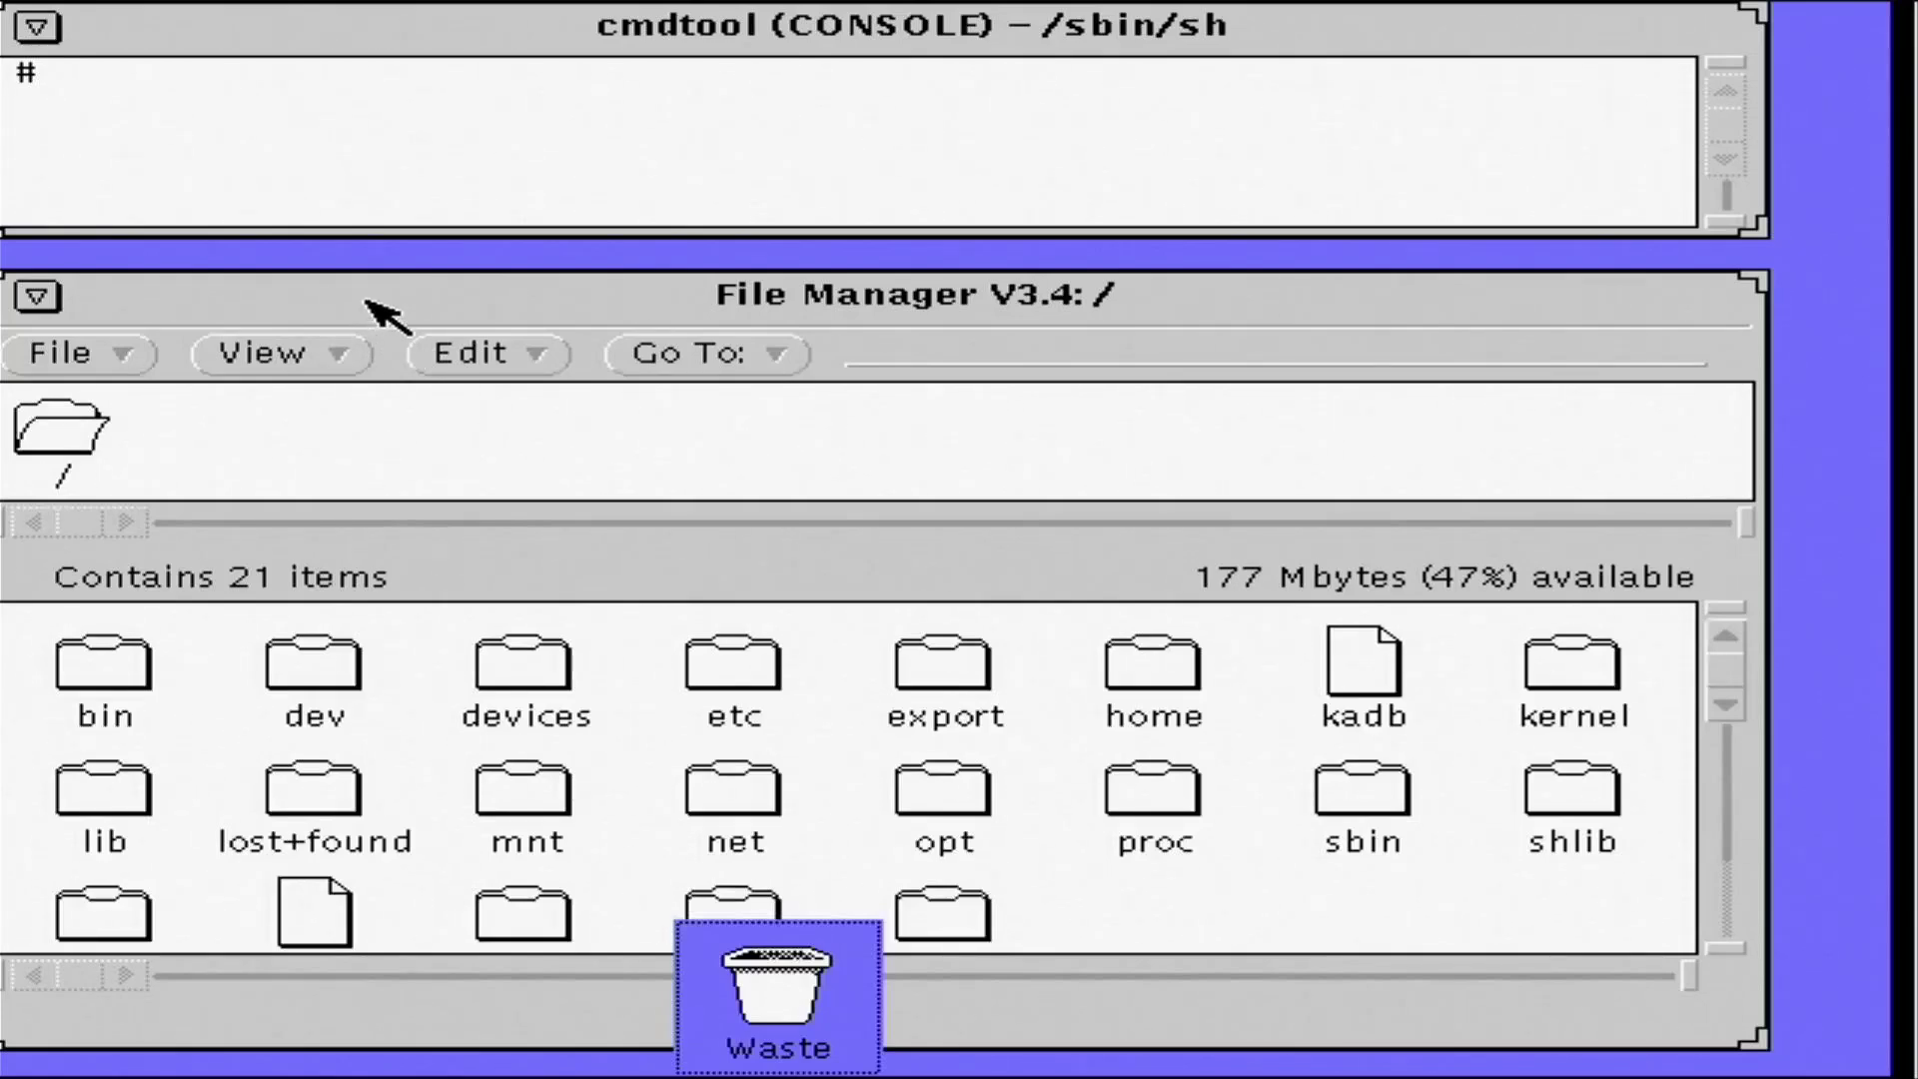
- Move File Manager up and right, narrow it, and pin the Workspace menu open
drag(384, 318, 498, 232)
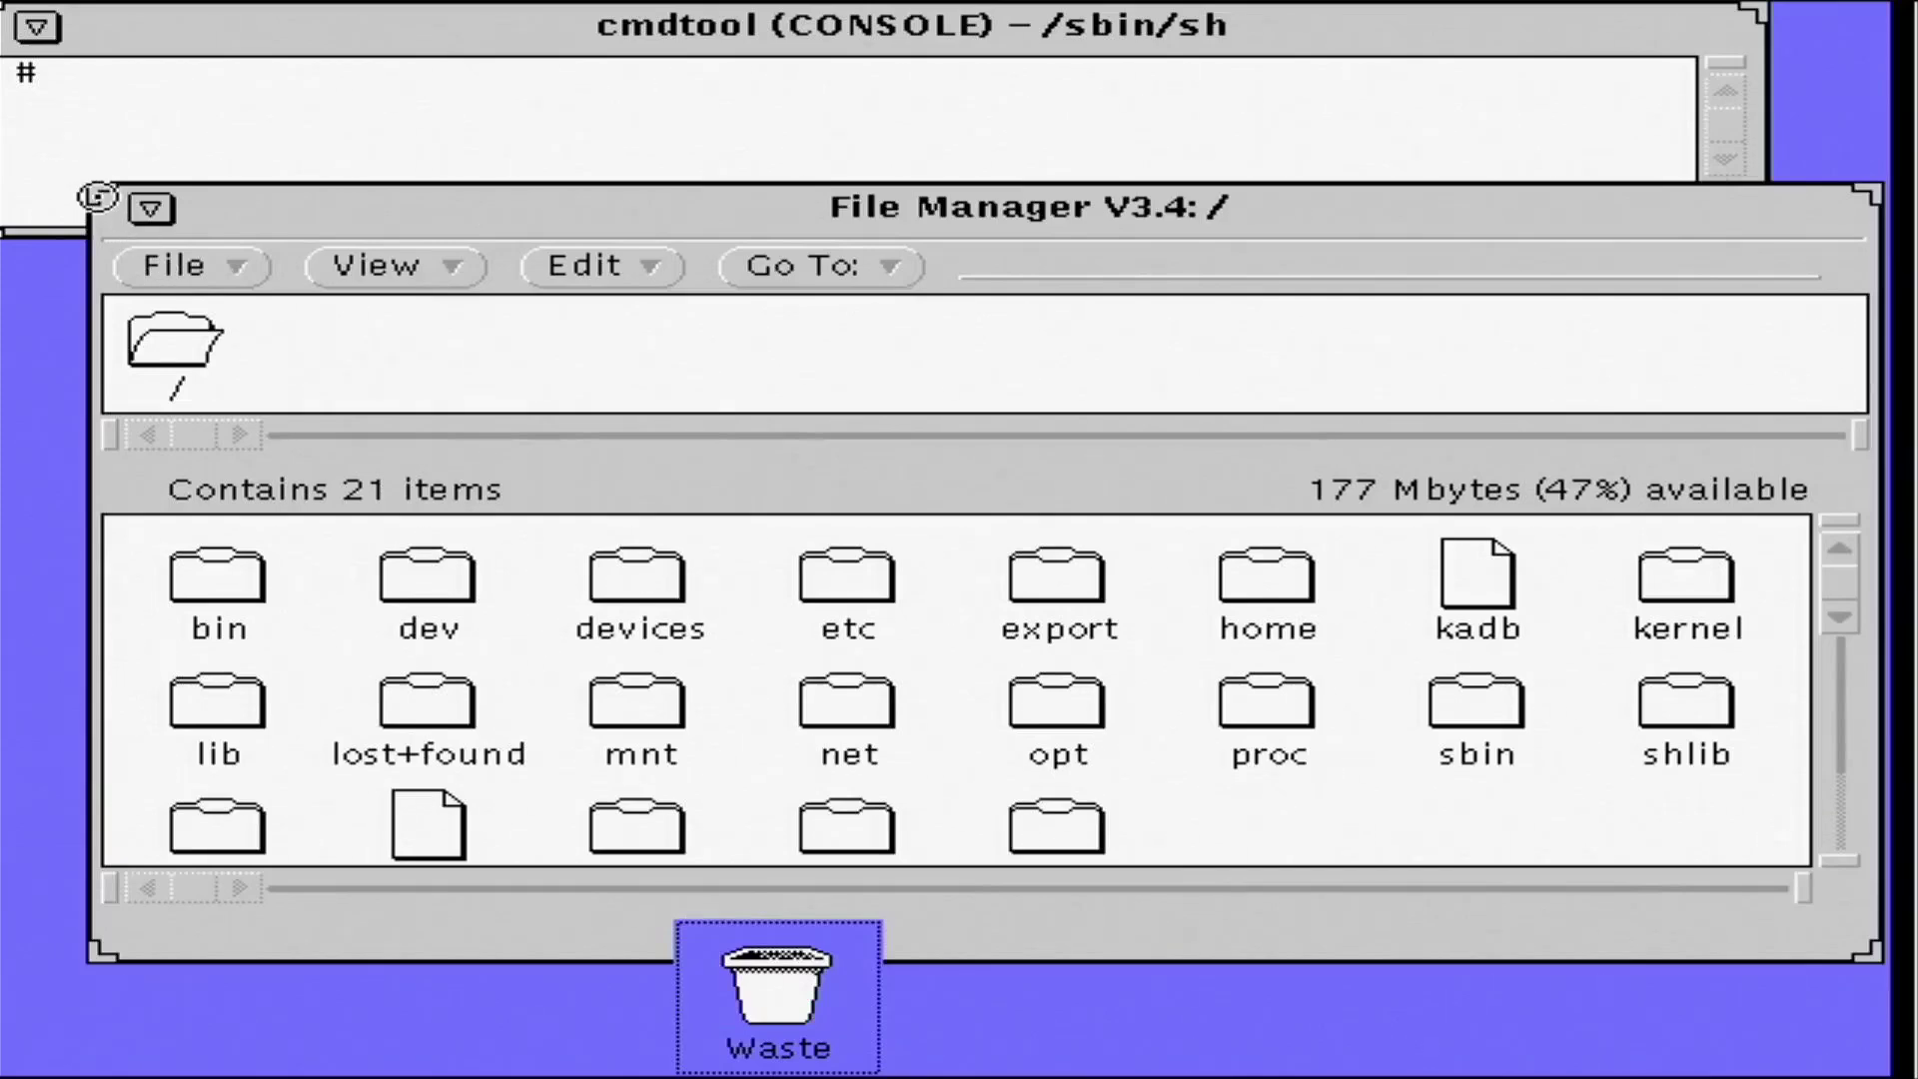
drag(97, 196, 601, 200)
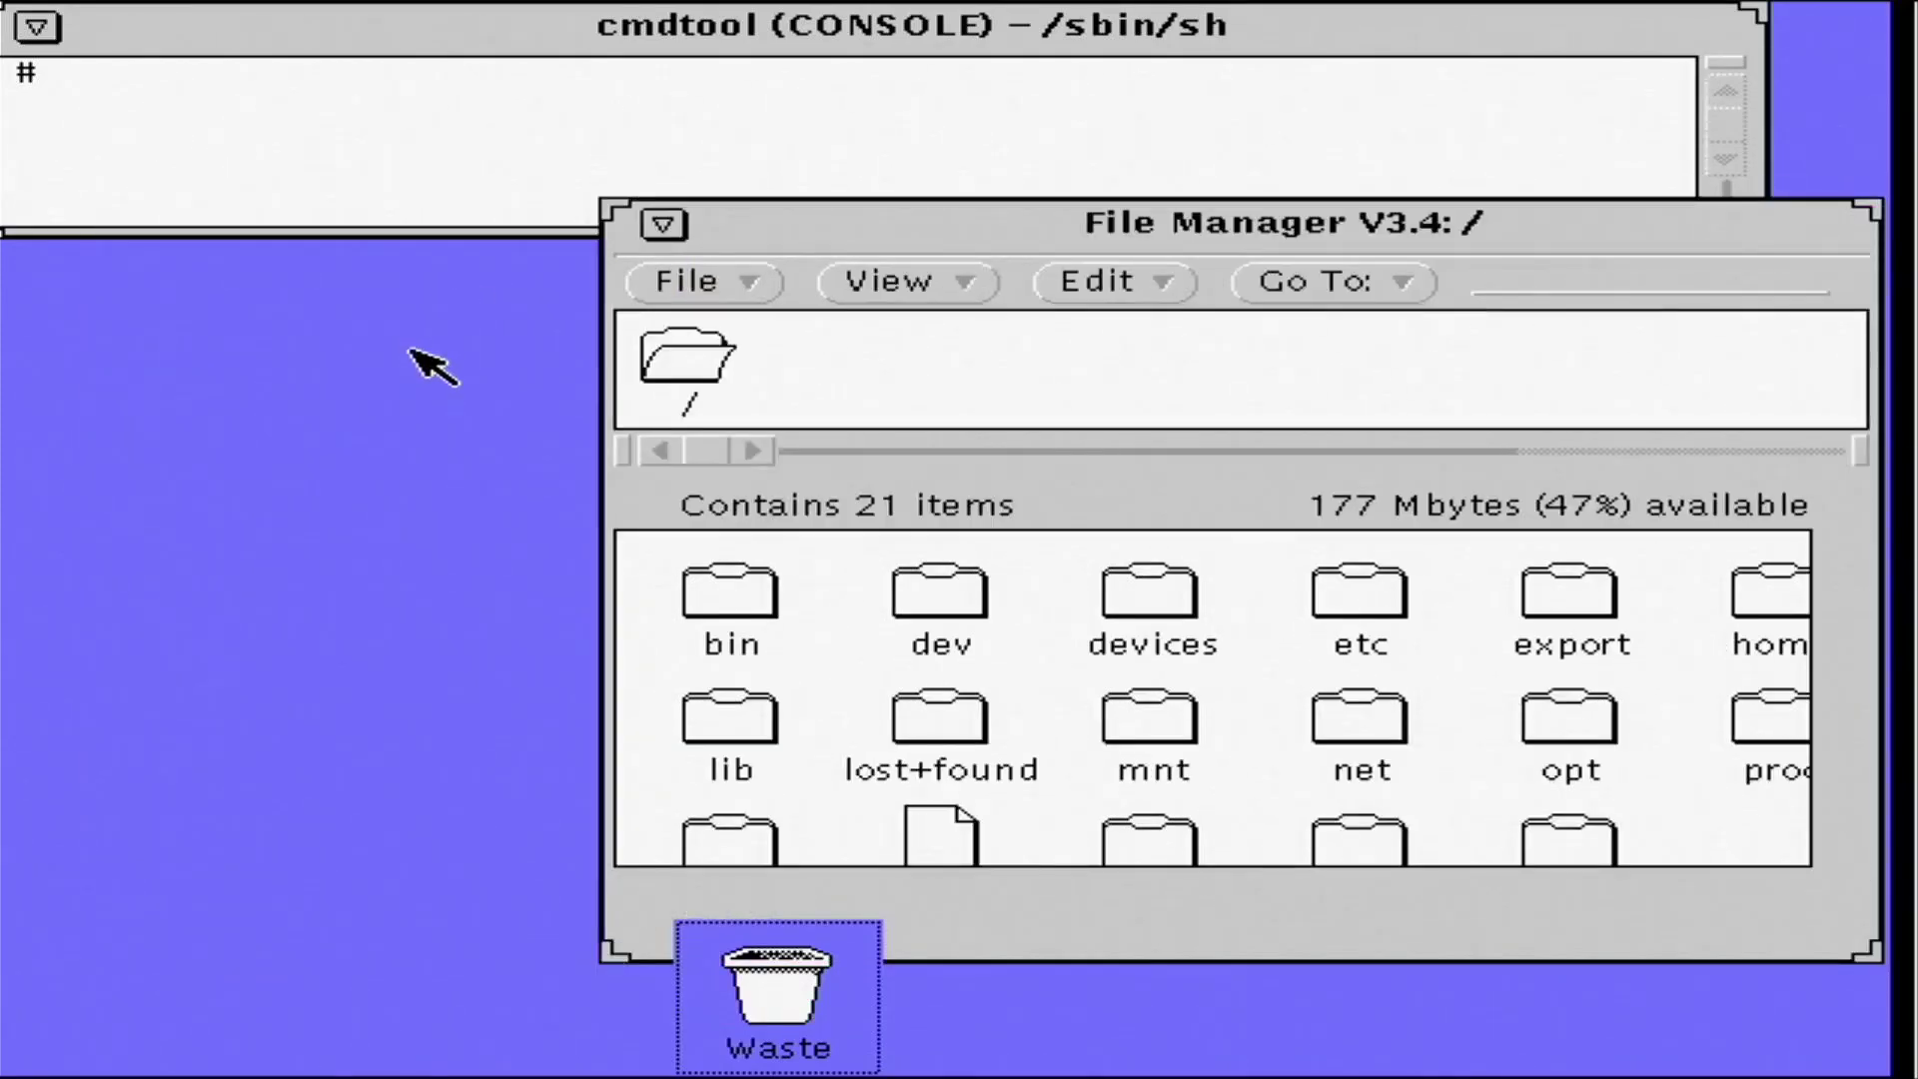
right_click(309, 425)
click(314, 350)
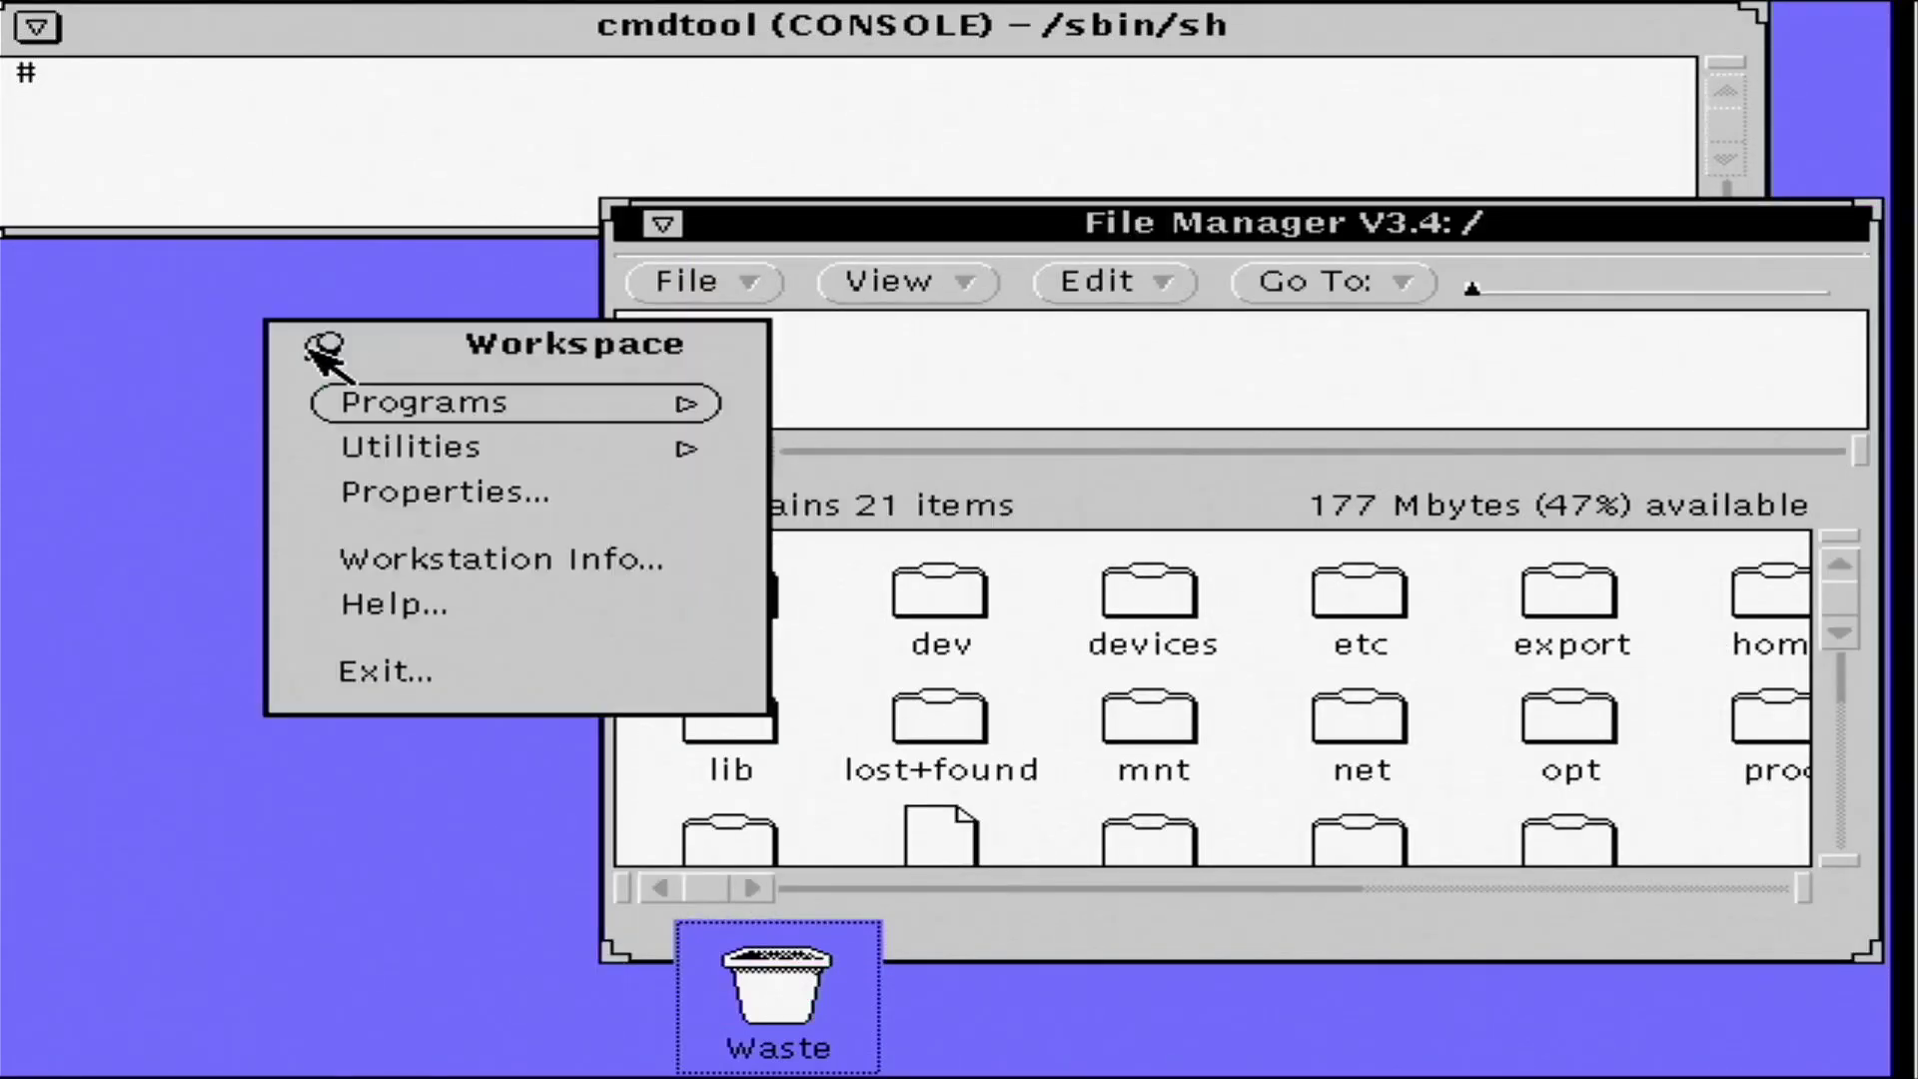
- Launch Calculator, move the launcher lower left, quit Calculator, and reopen the Programs list
right_click(494, 419)
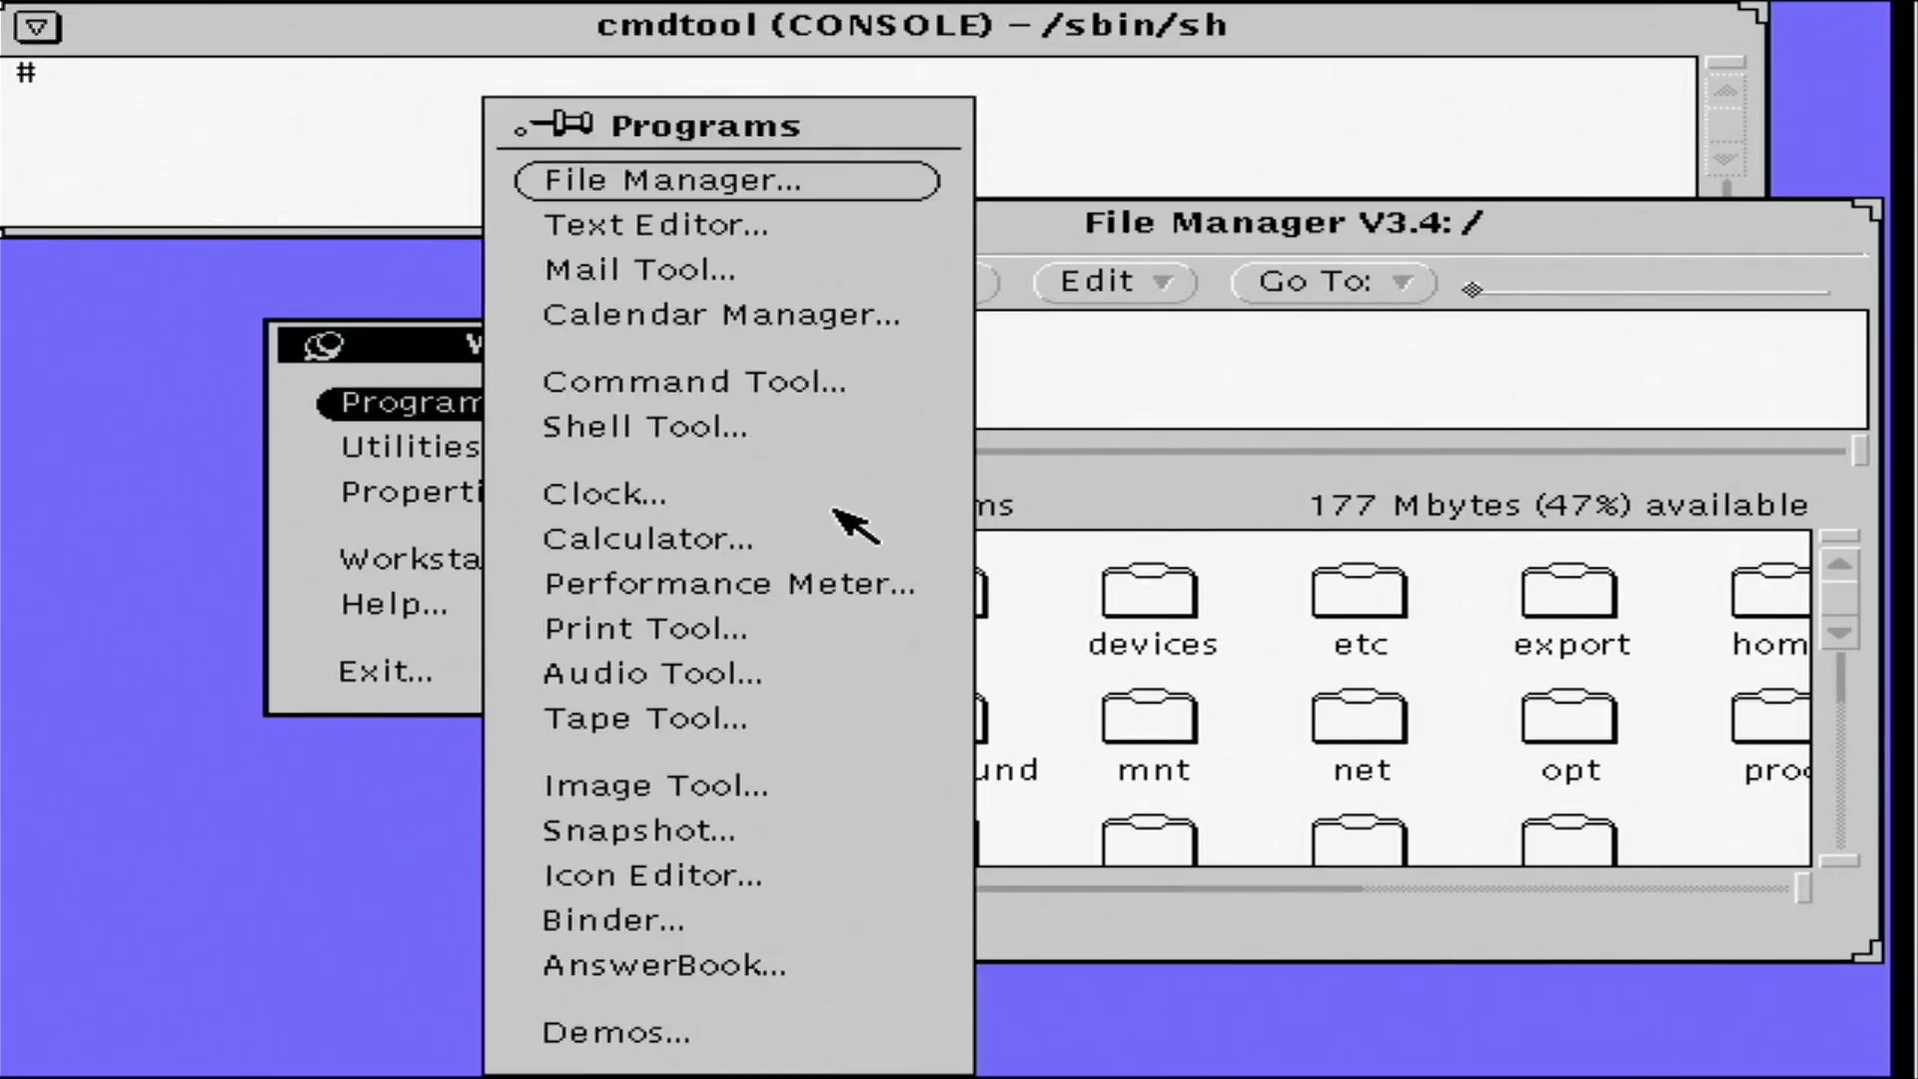
right_click(649, 539)
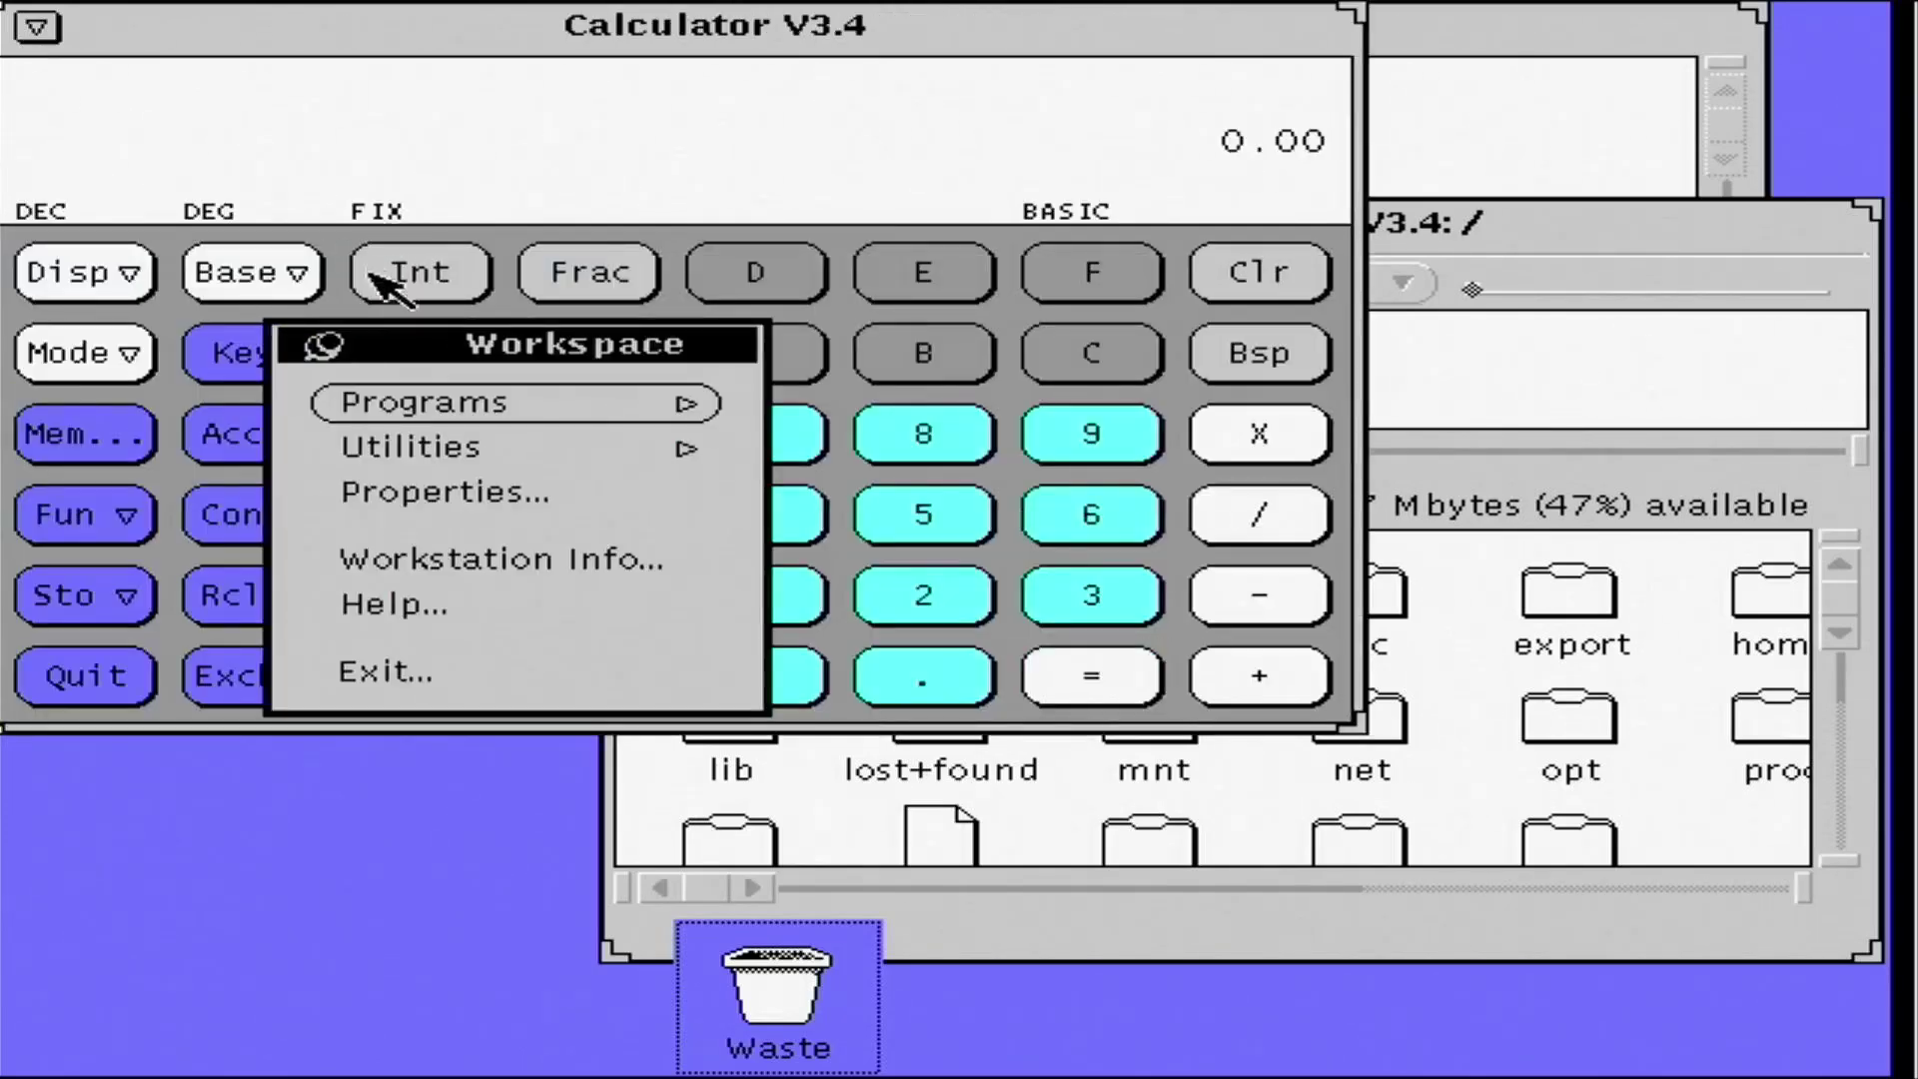
drag(446, 350, 215, 686)
click(304, 40)
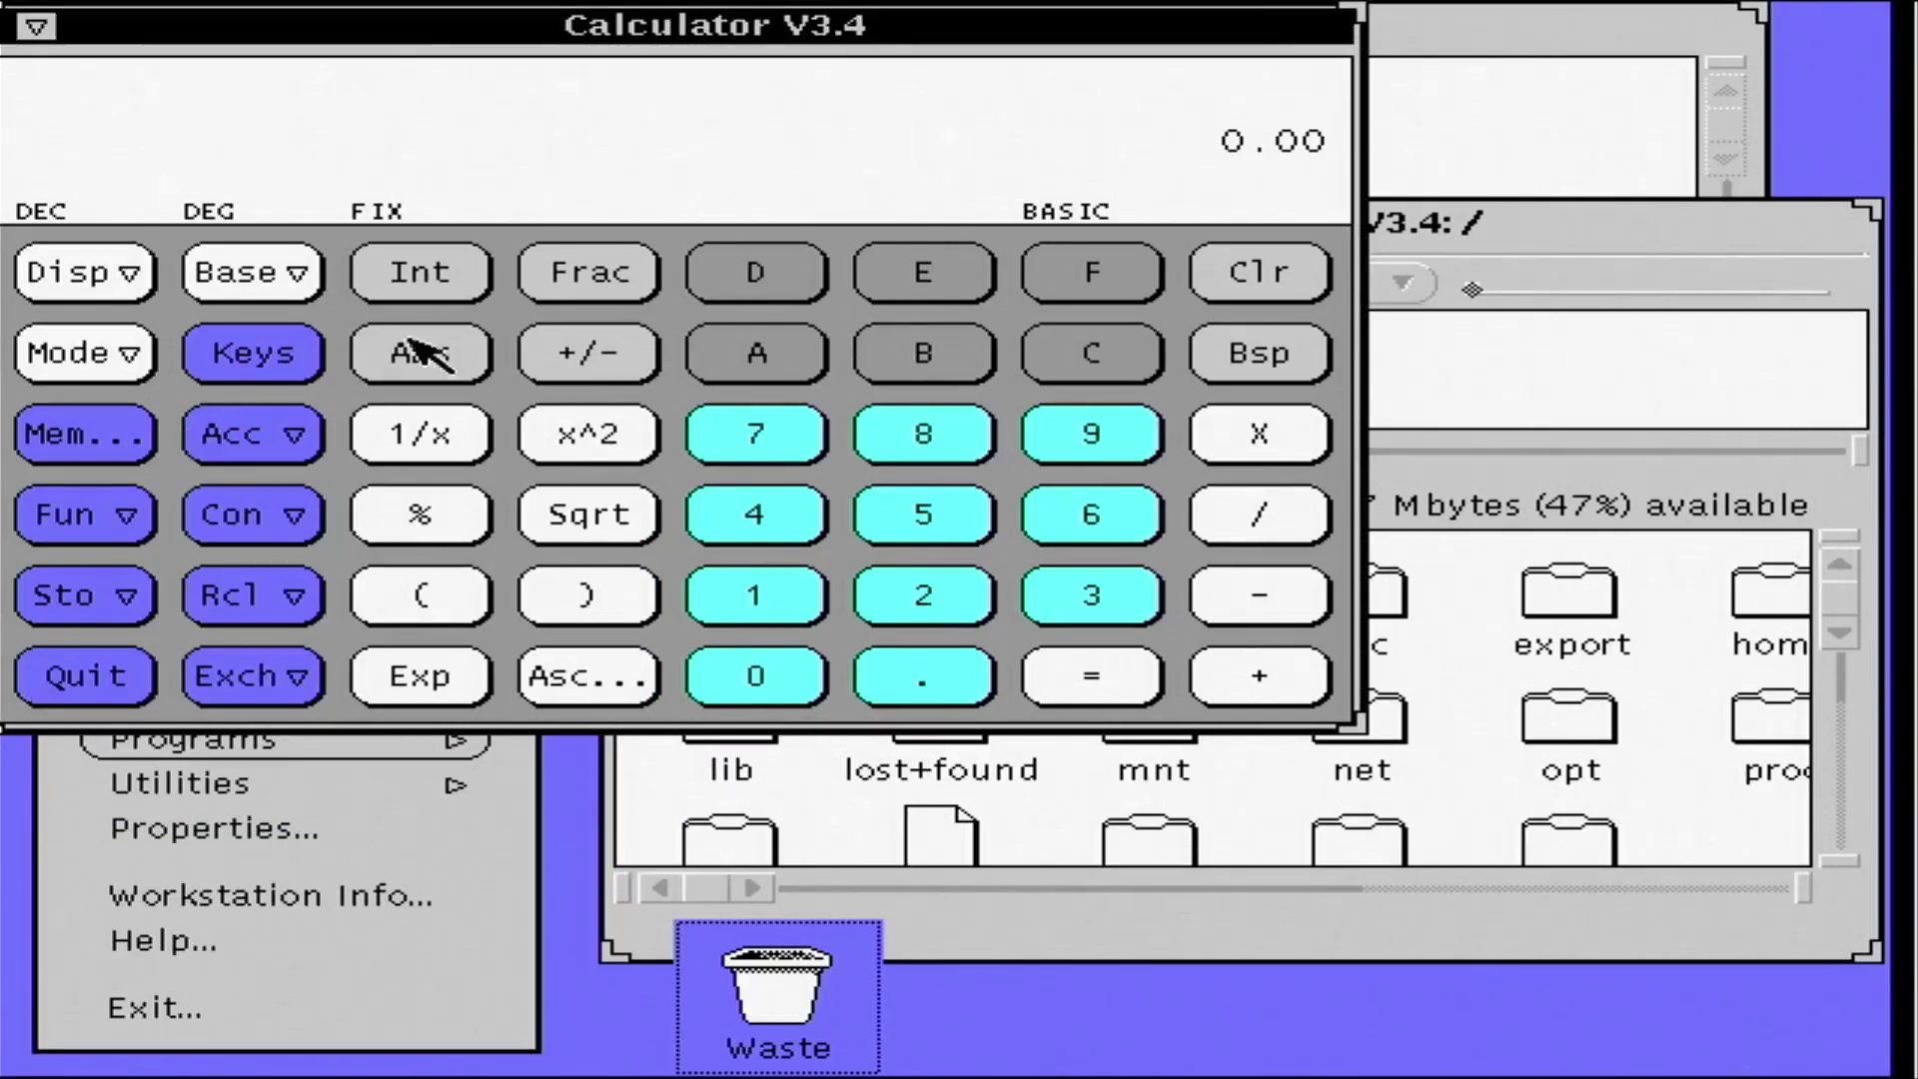
click(150, 368)
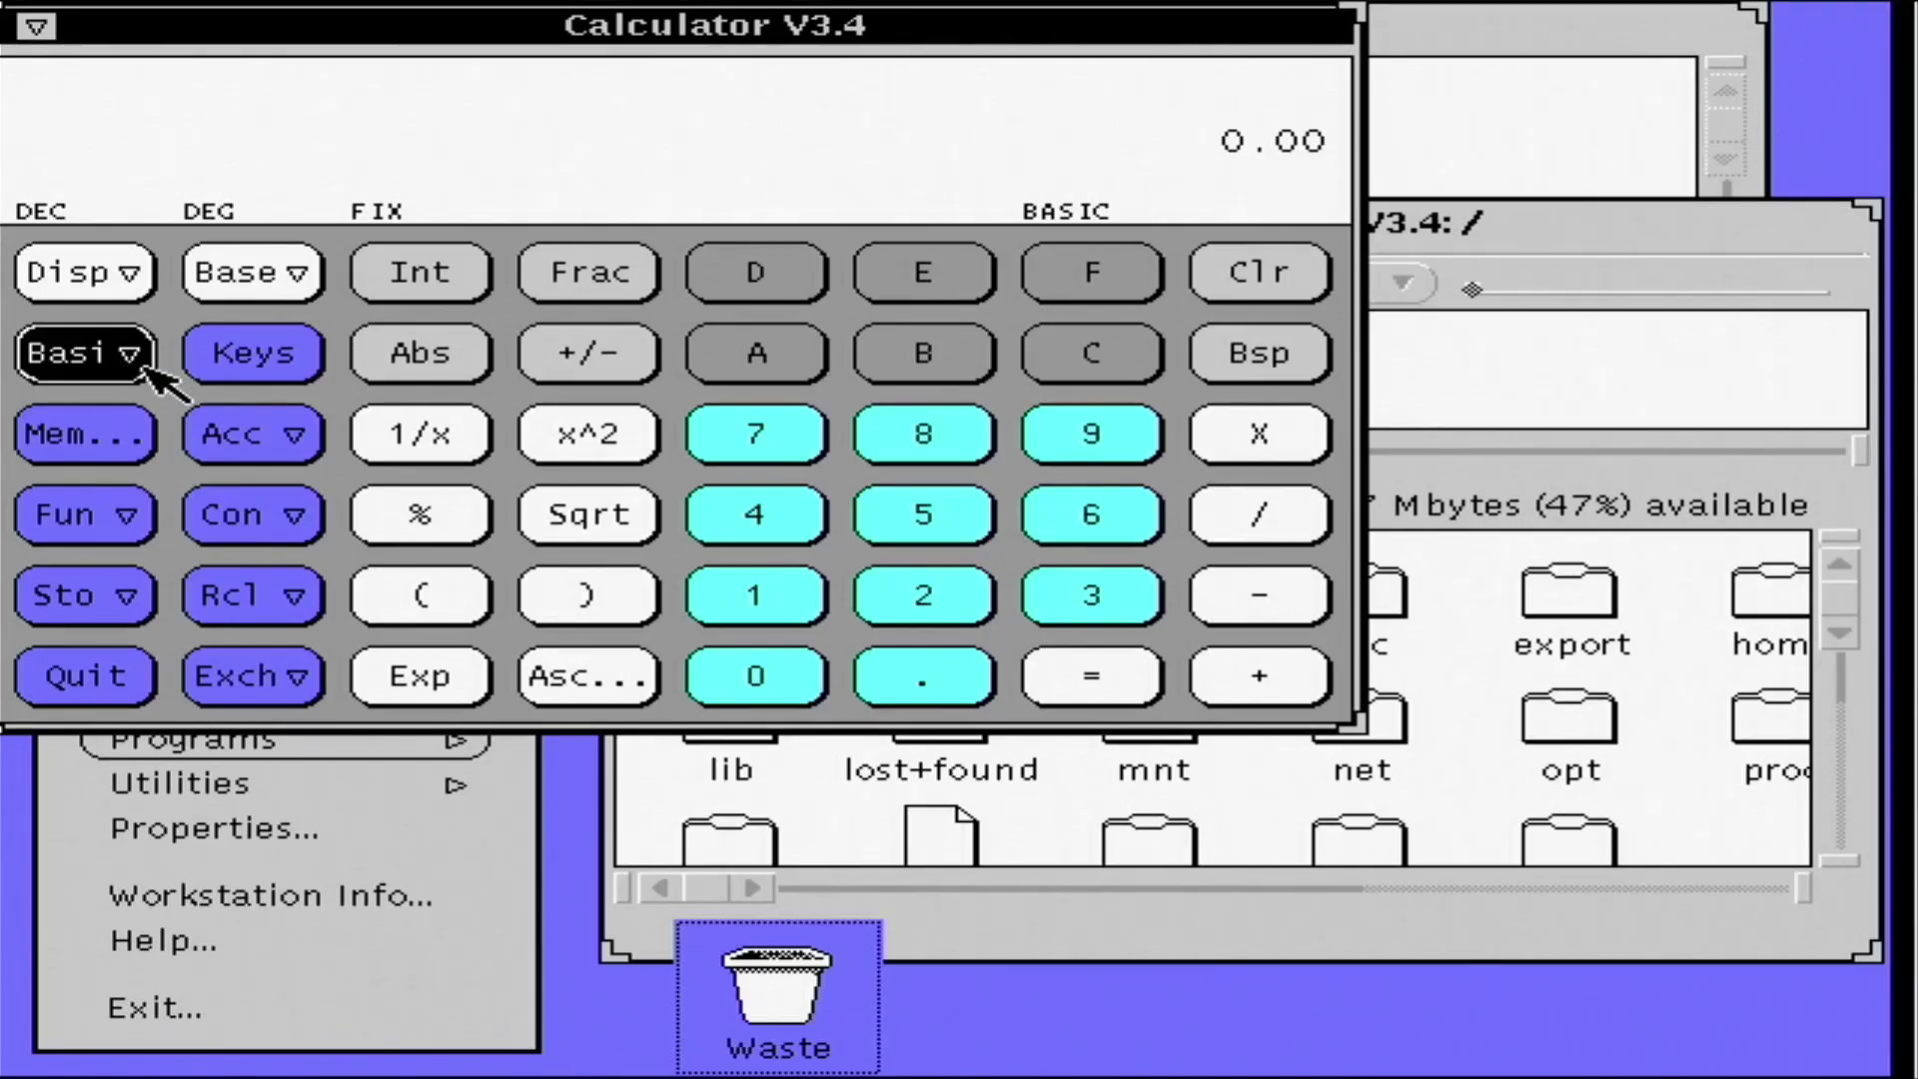
right_click(39, 28)
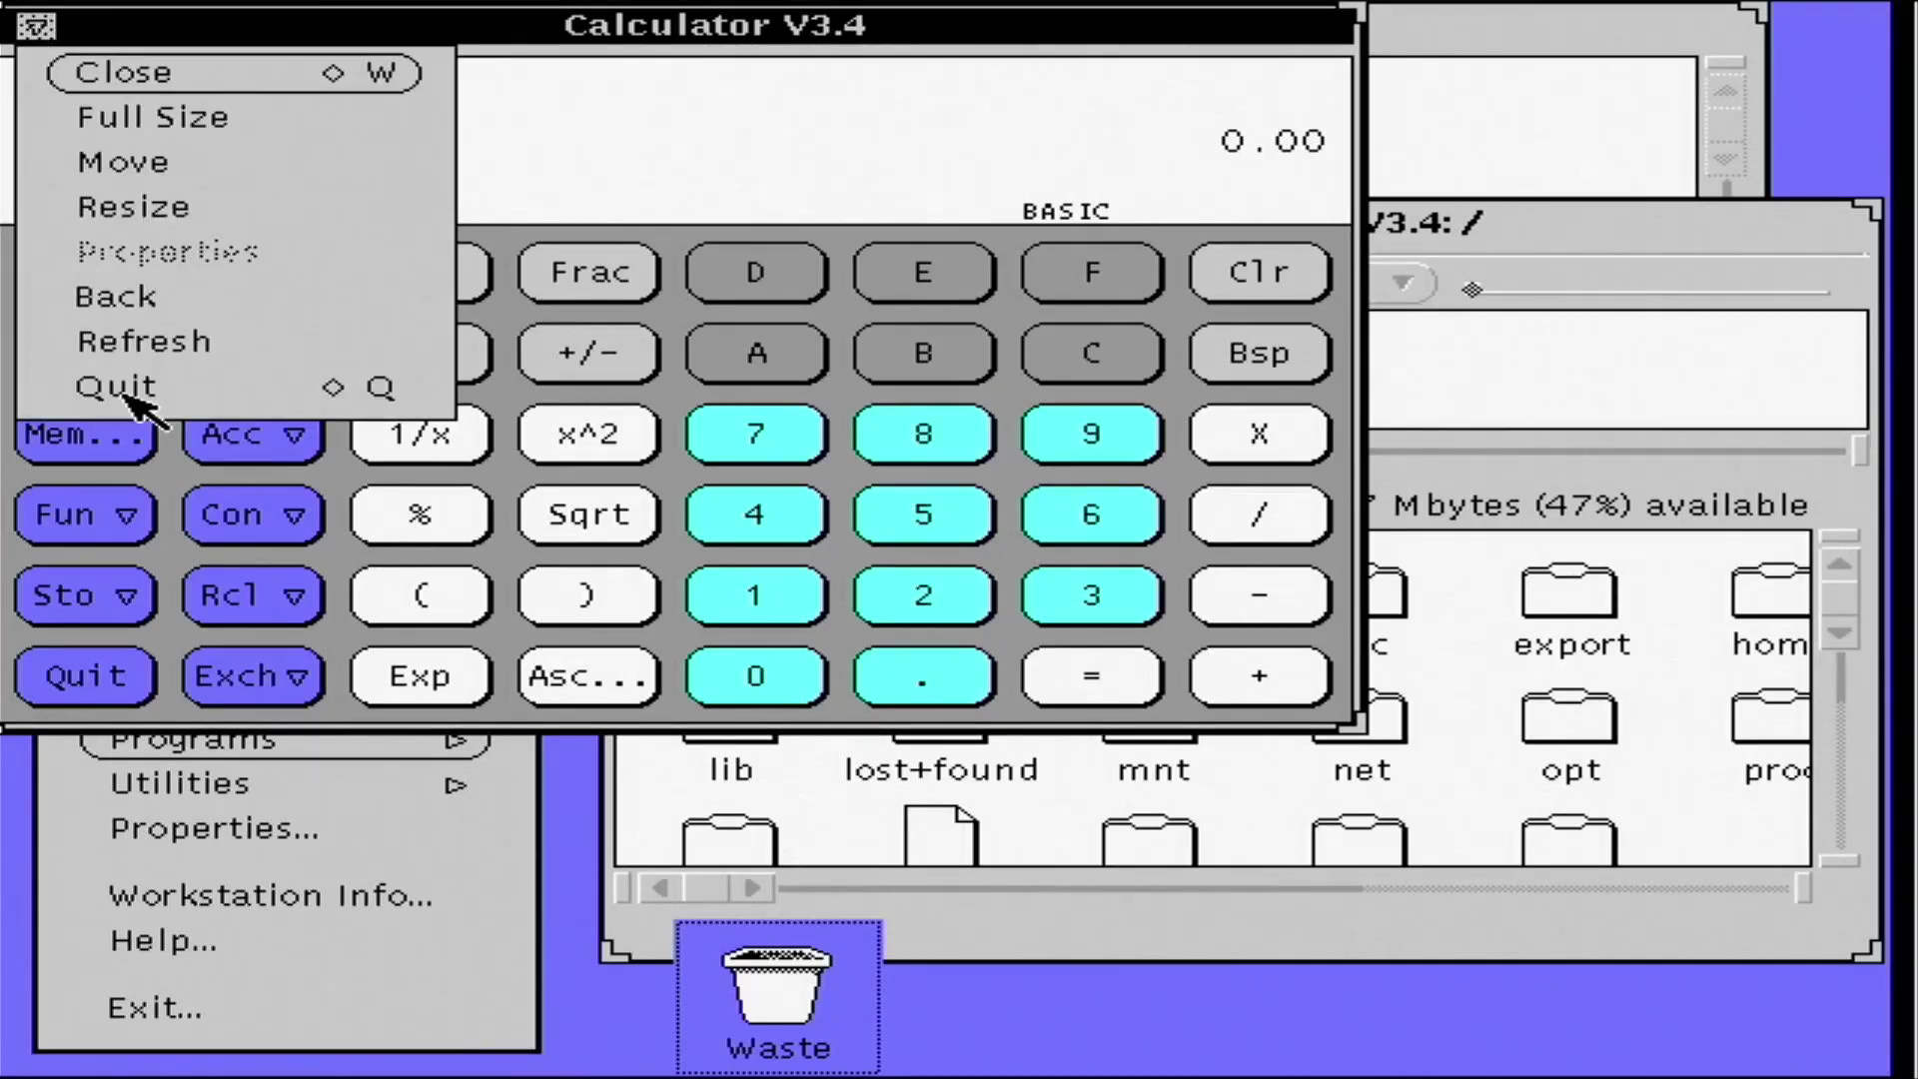
click(105, 392)
click(281, 747)
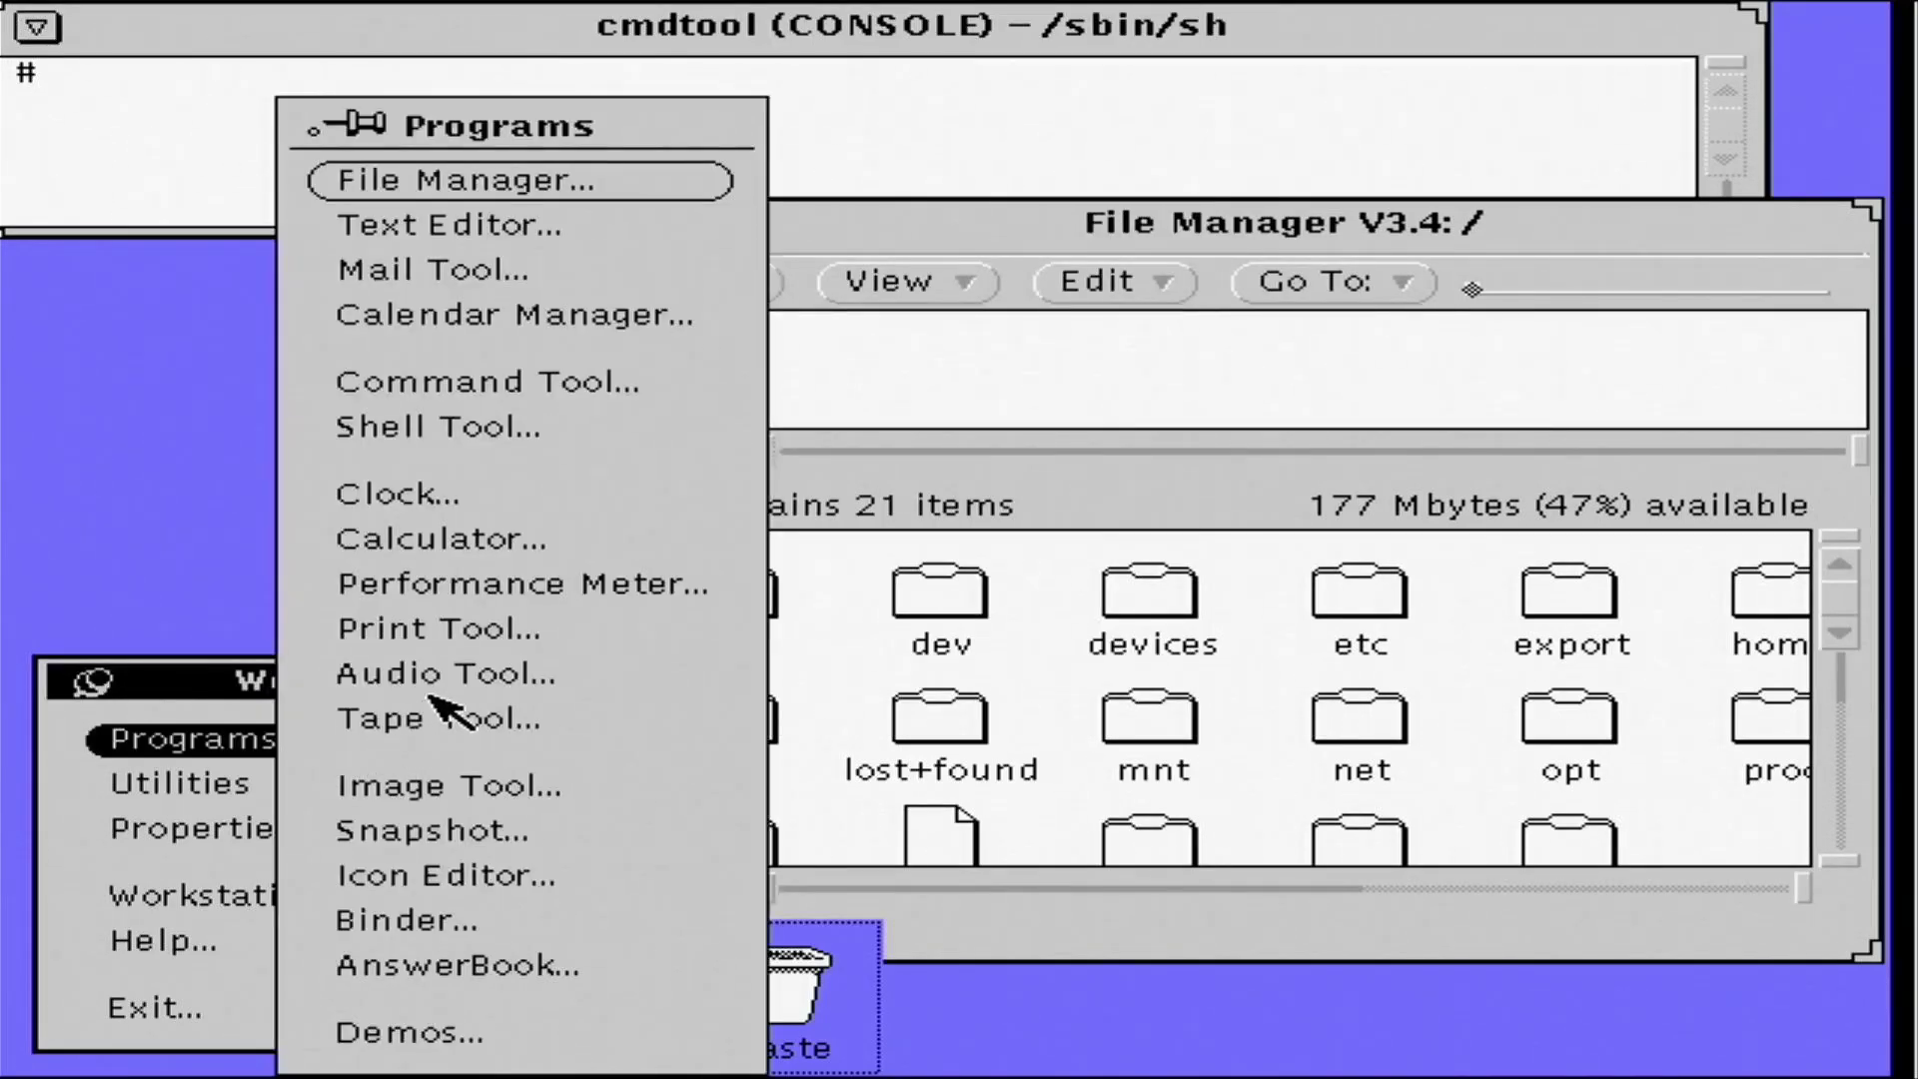
- Open a Shell Tool, run ifconfig -a, and ping 192.168.2.1
click(430, 430)
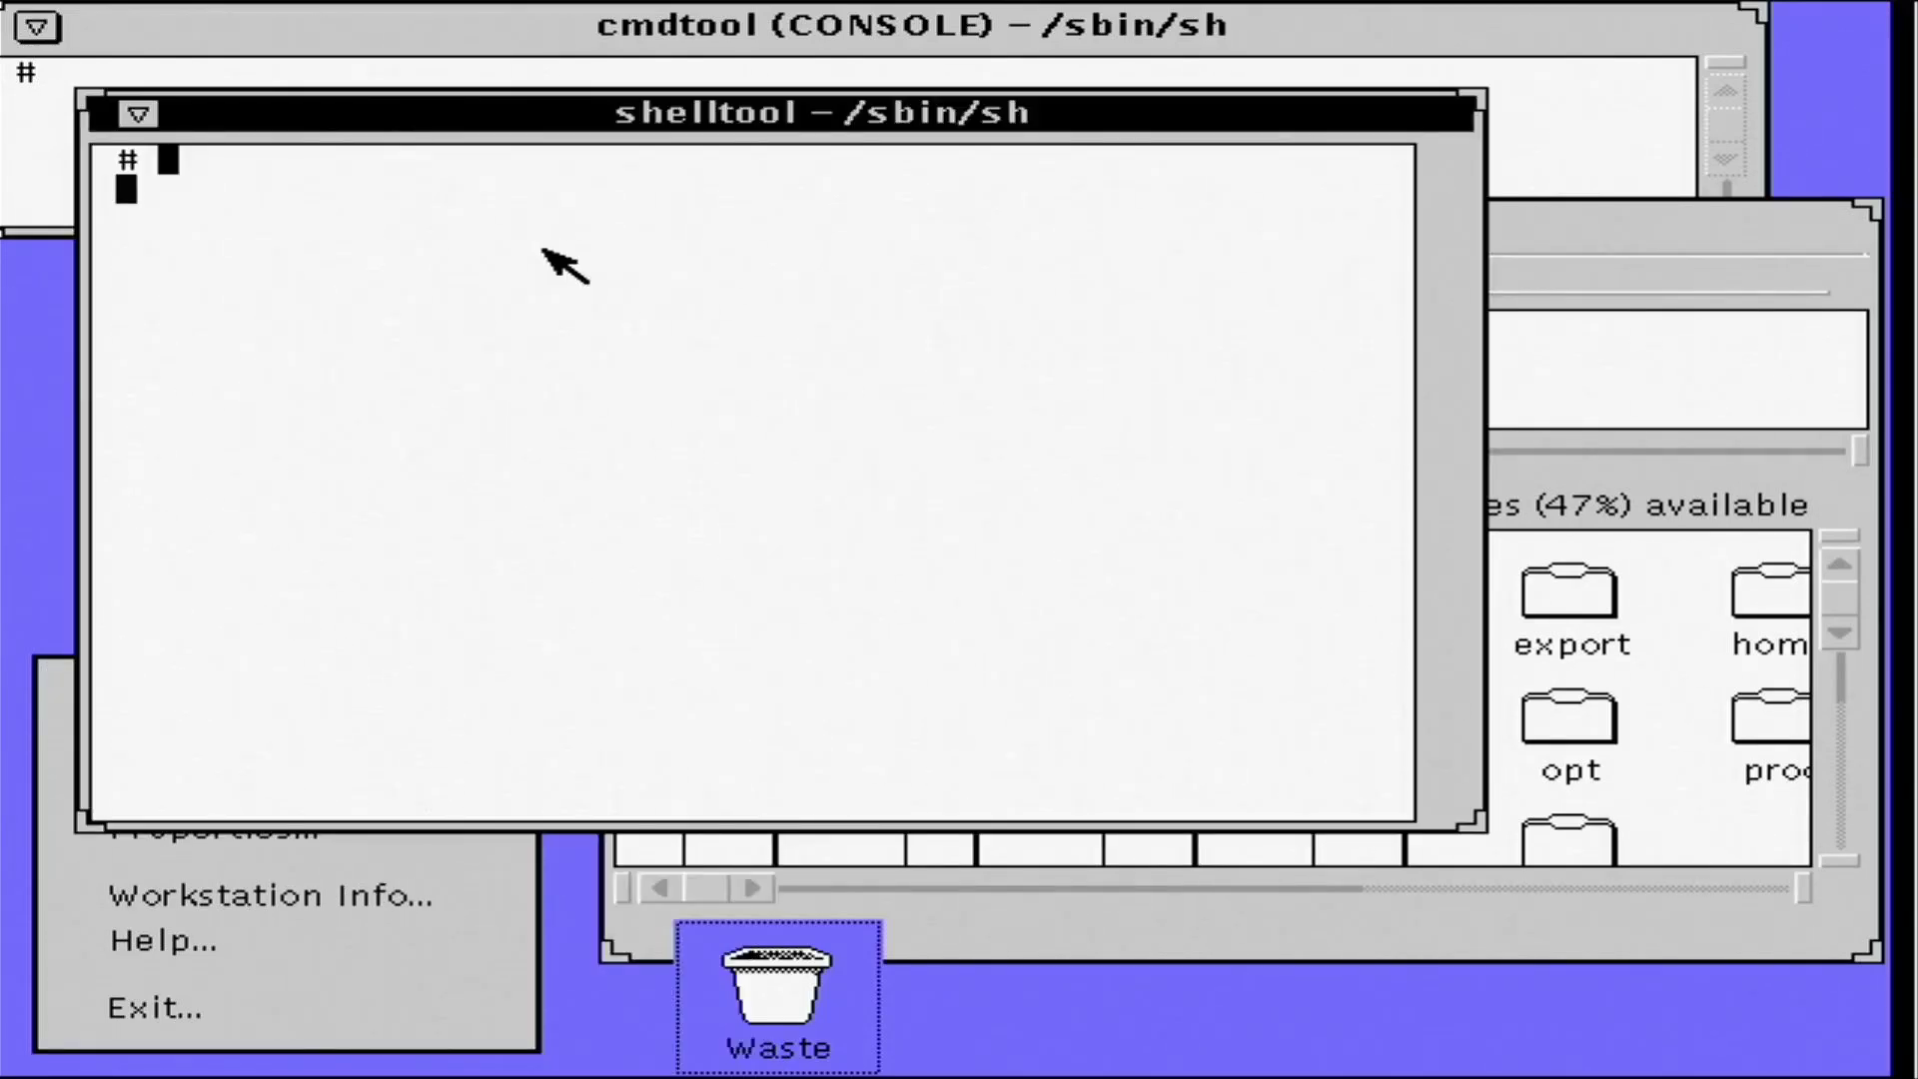
text(ifconfig -a)
key(Return)
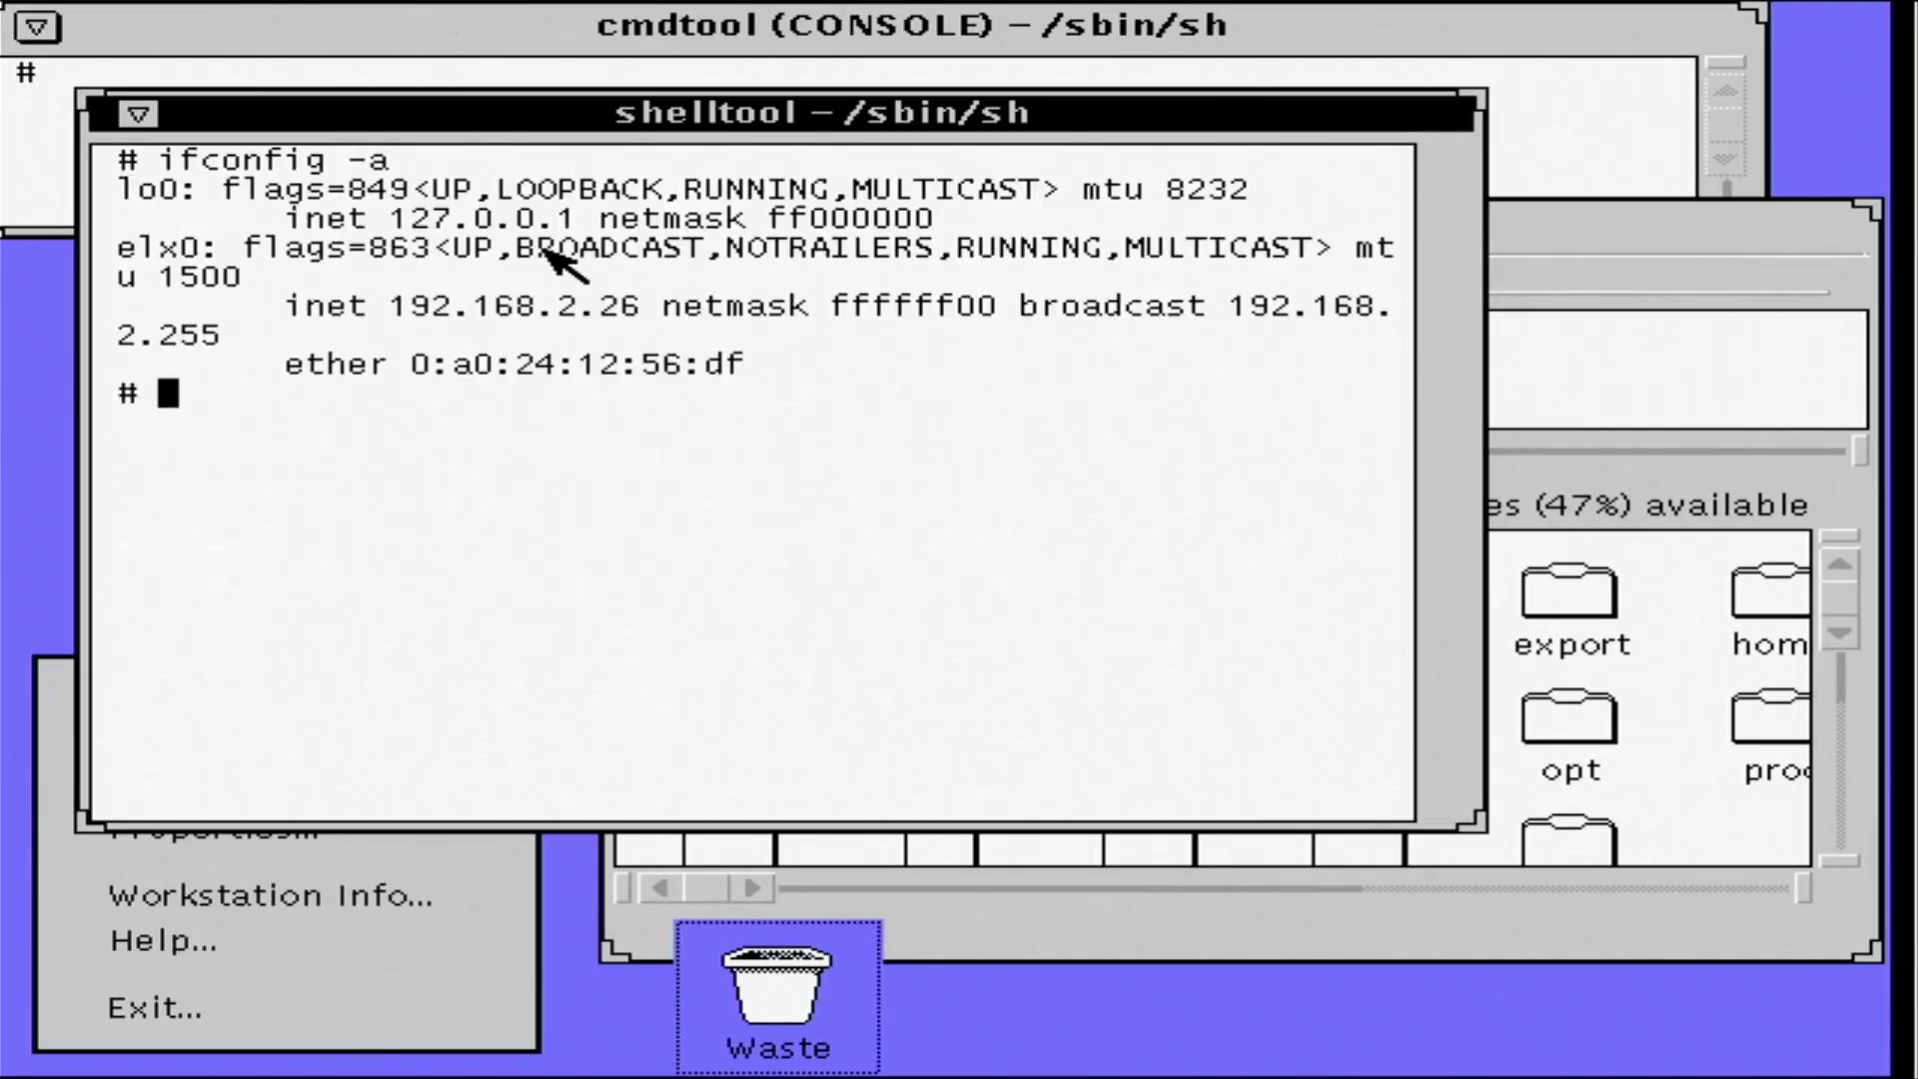
text(ping 192.168.2.1)
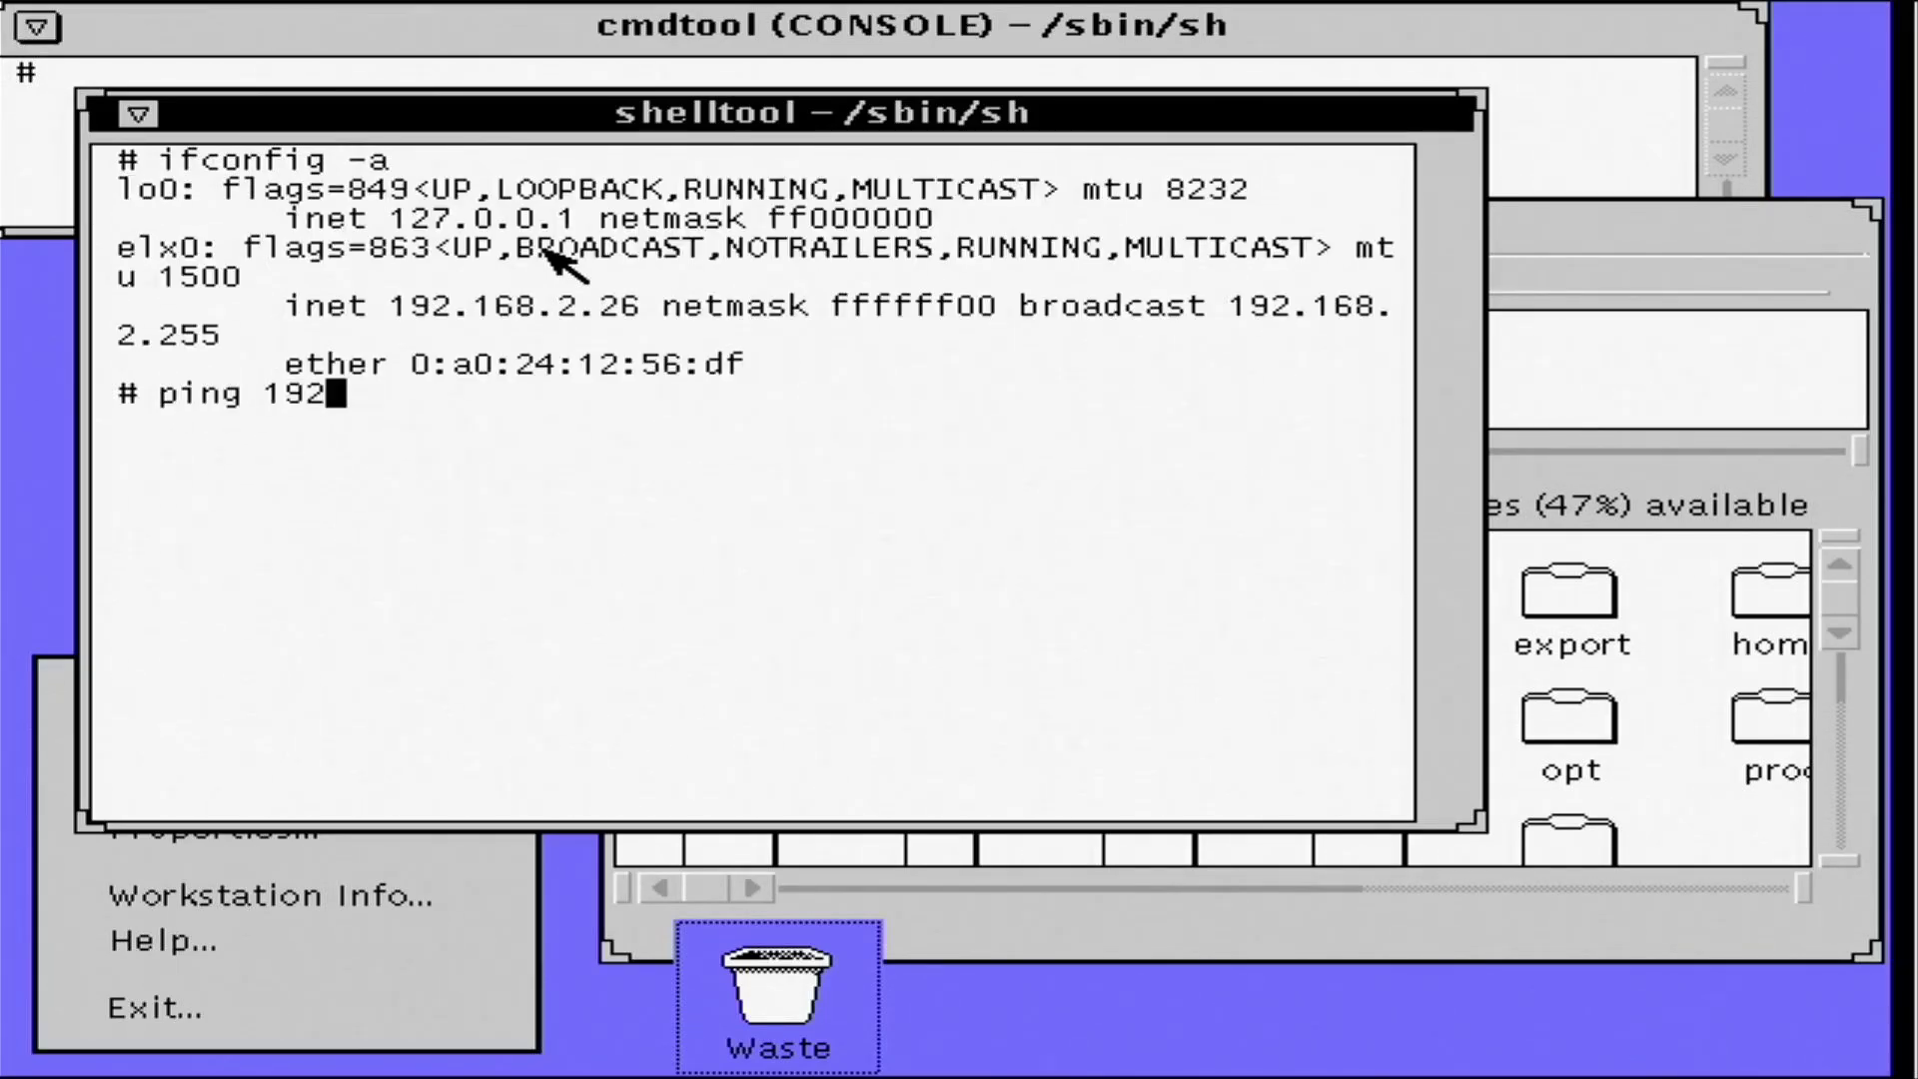
key(Return)
- Assign elx0 the address 10.0.0.10 and check it with ifconfig elx0
text(i)
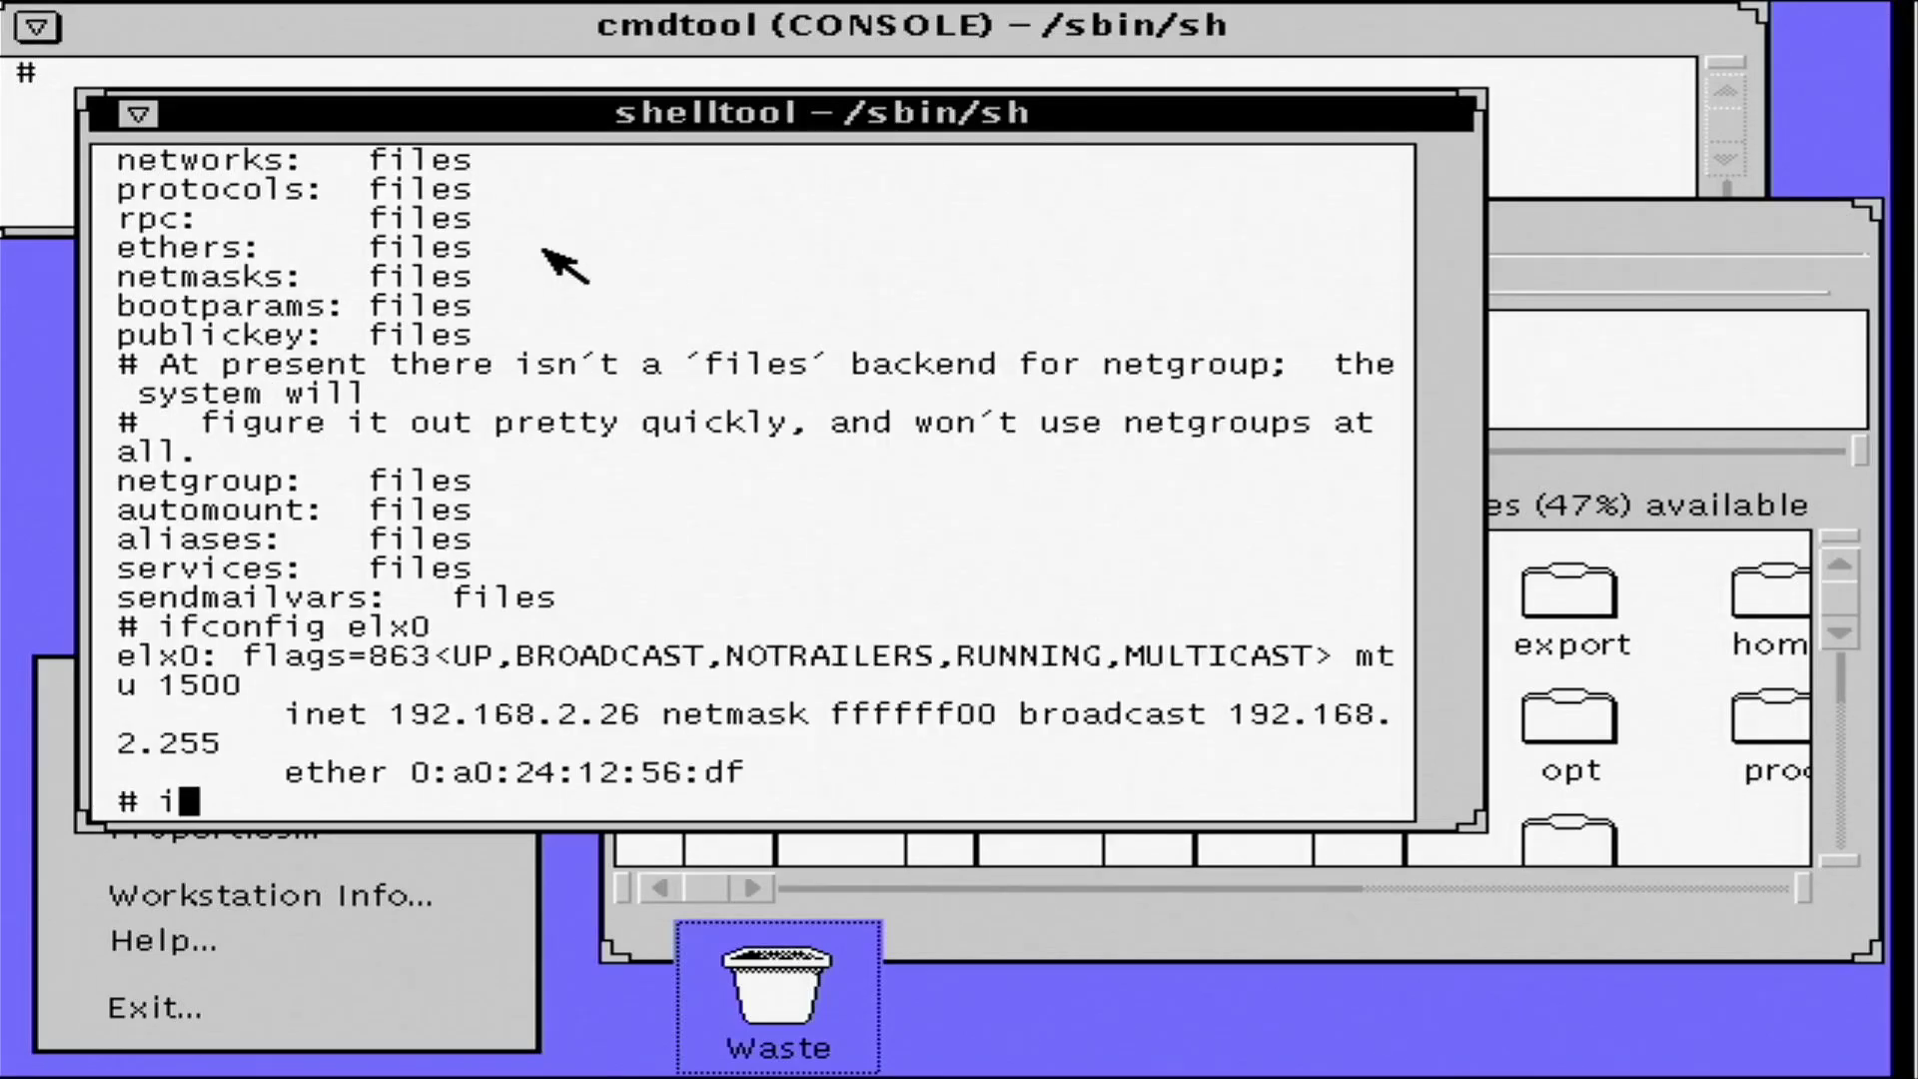
text(fconfig elx0 )
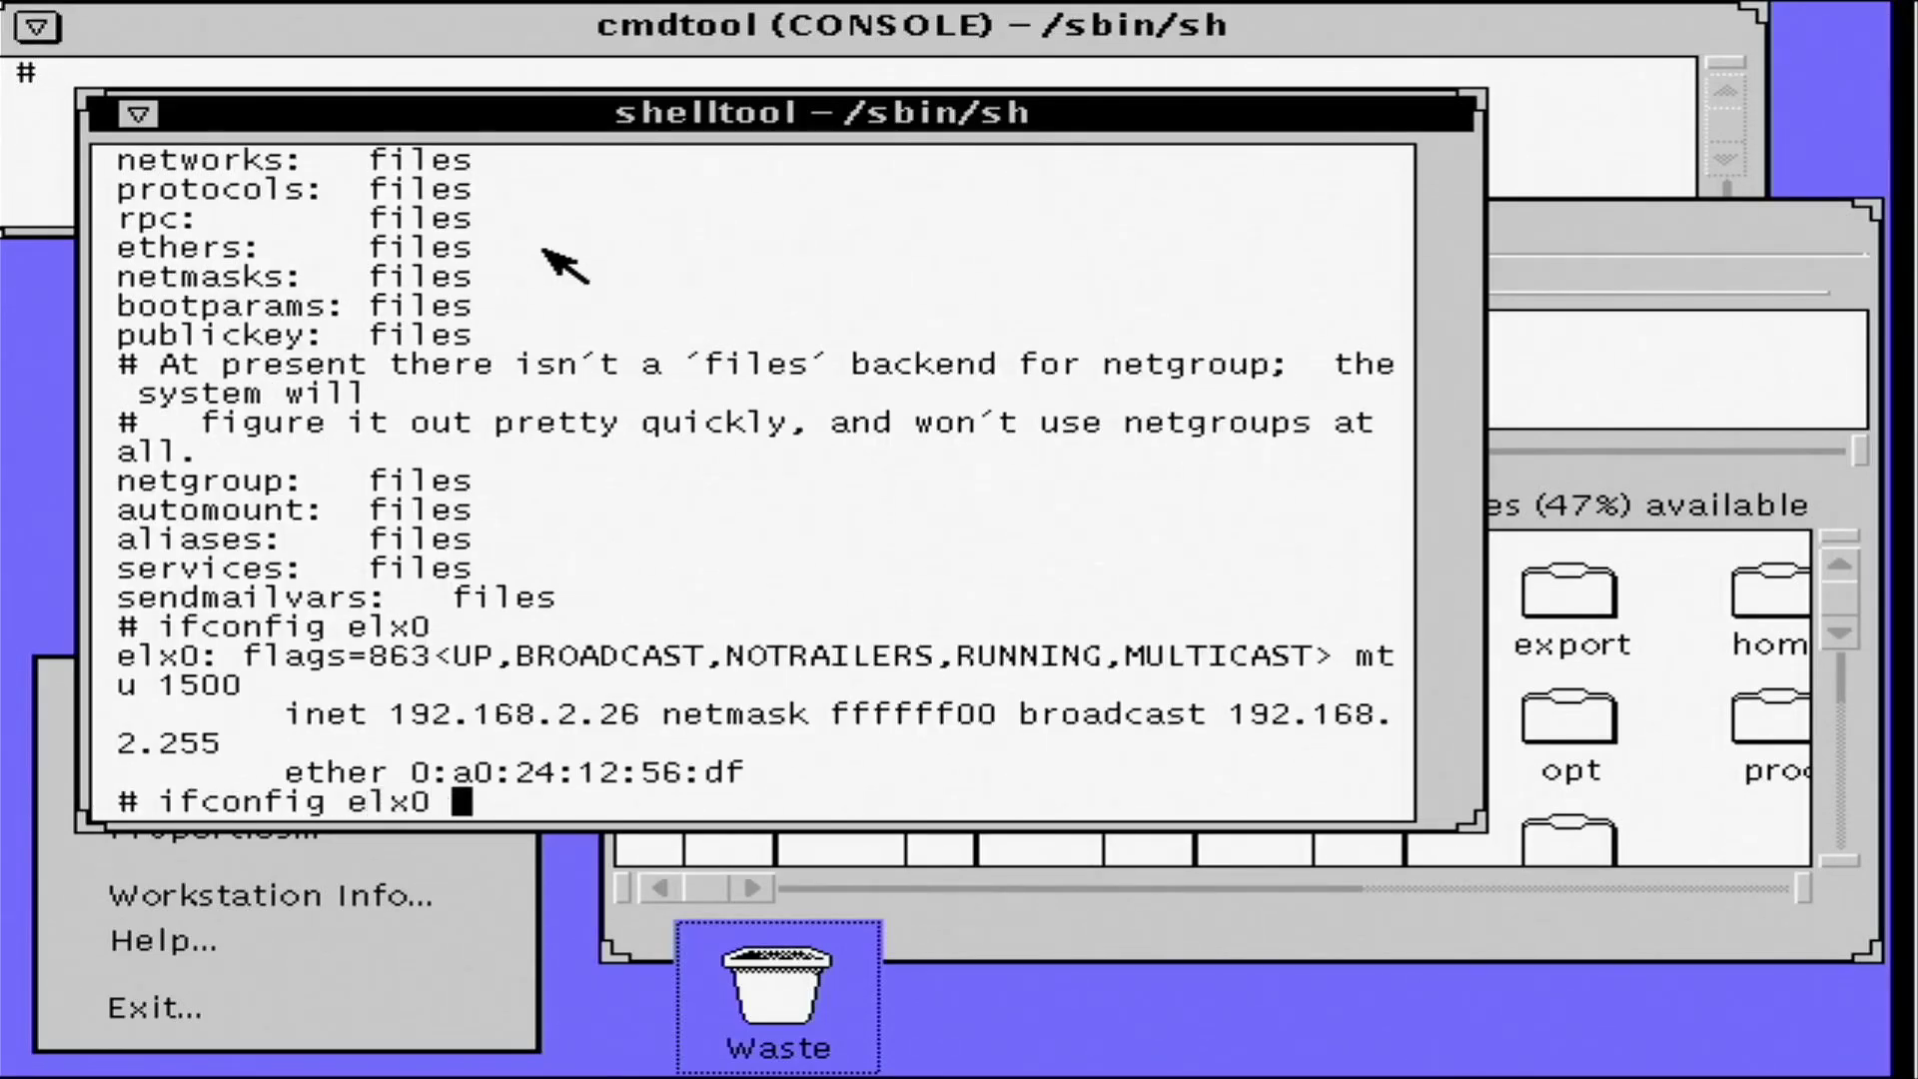
text(10.0.0.)
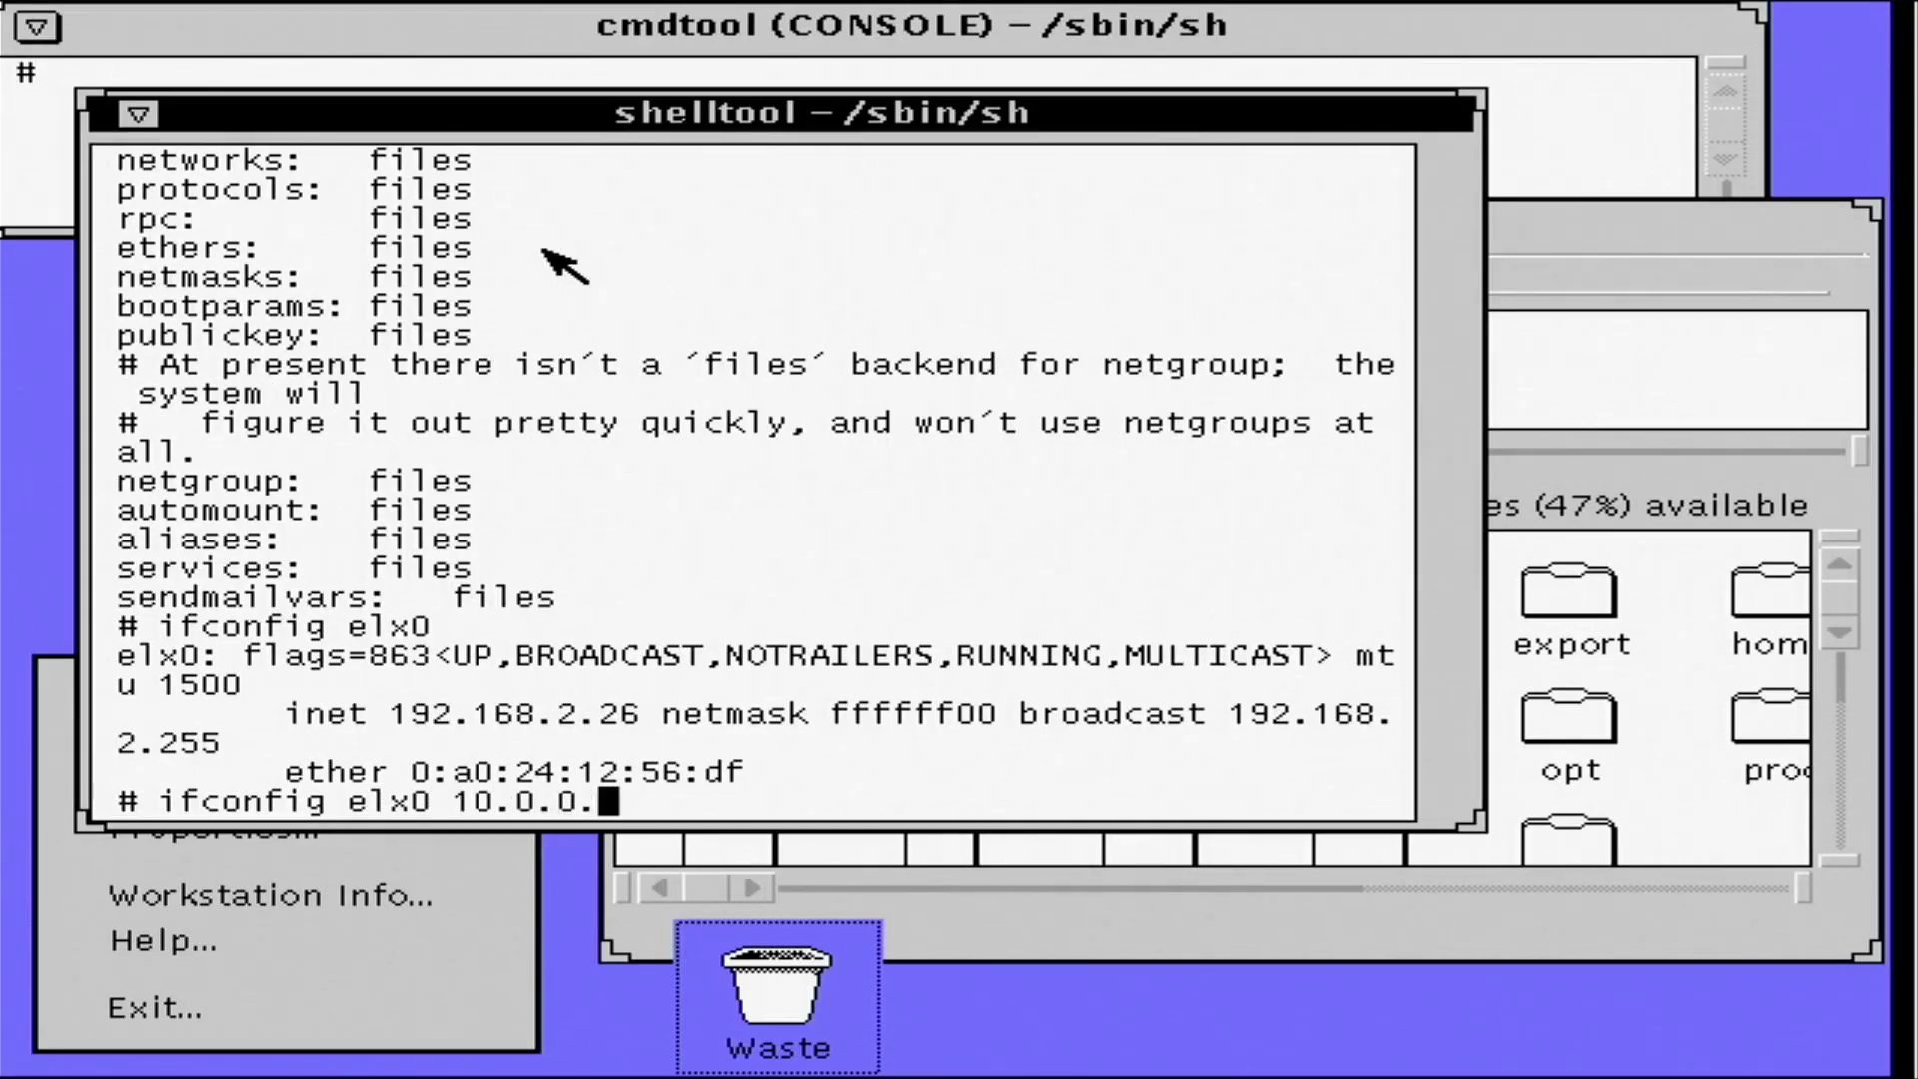
key(BackSpace)
key(Delete)
text(10)
key(Return)
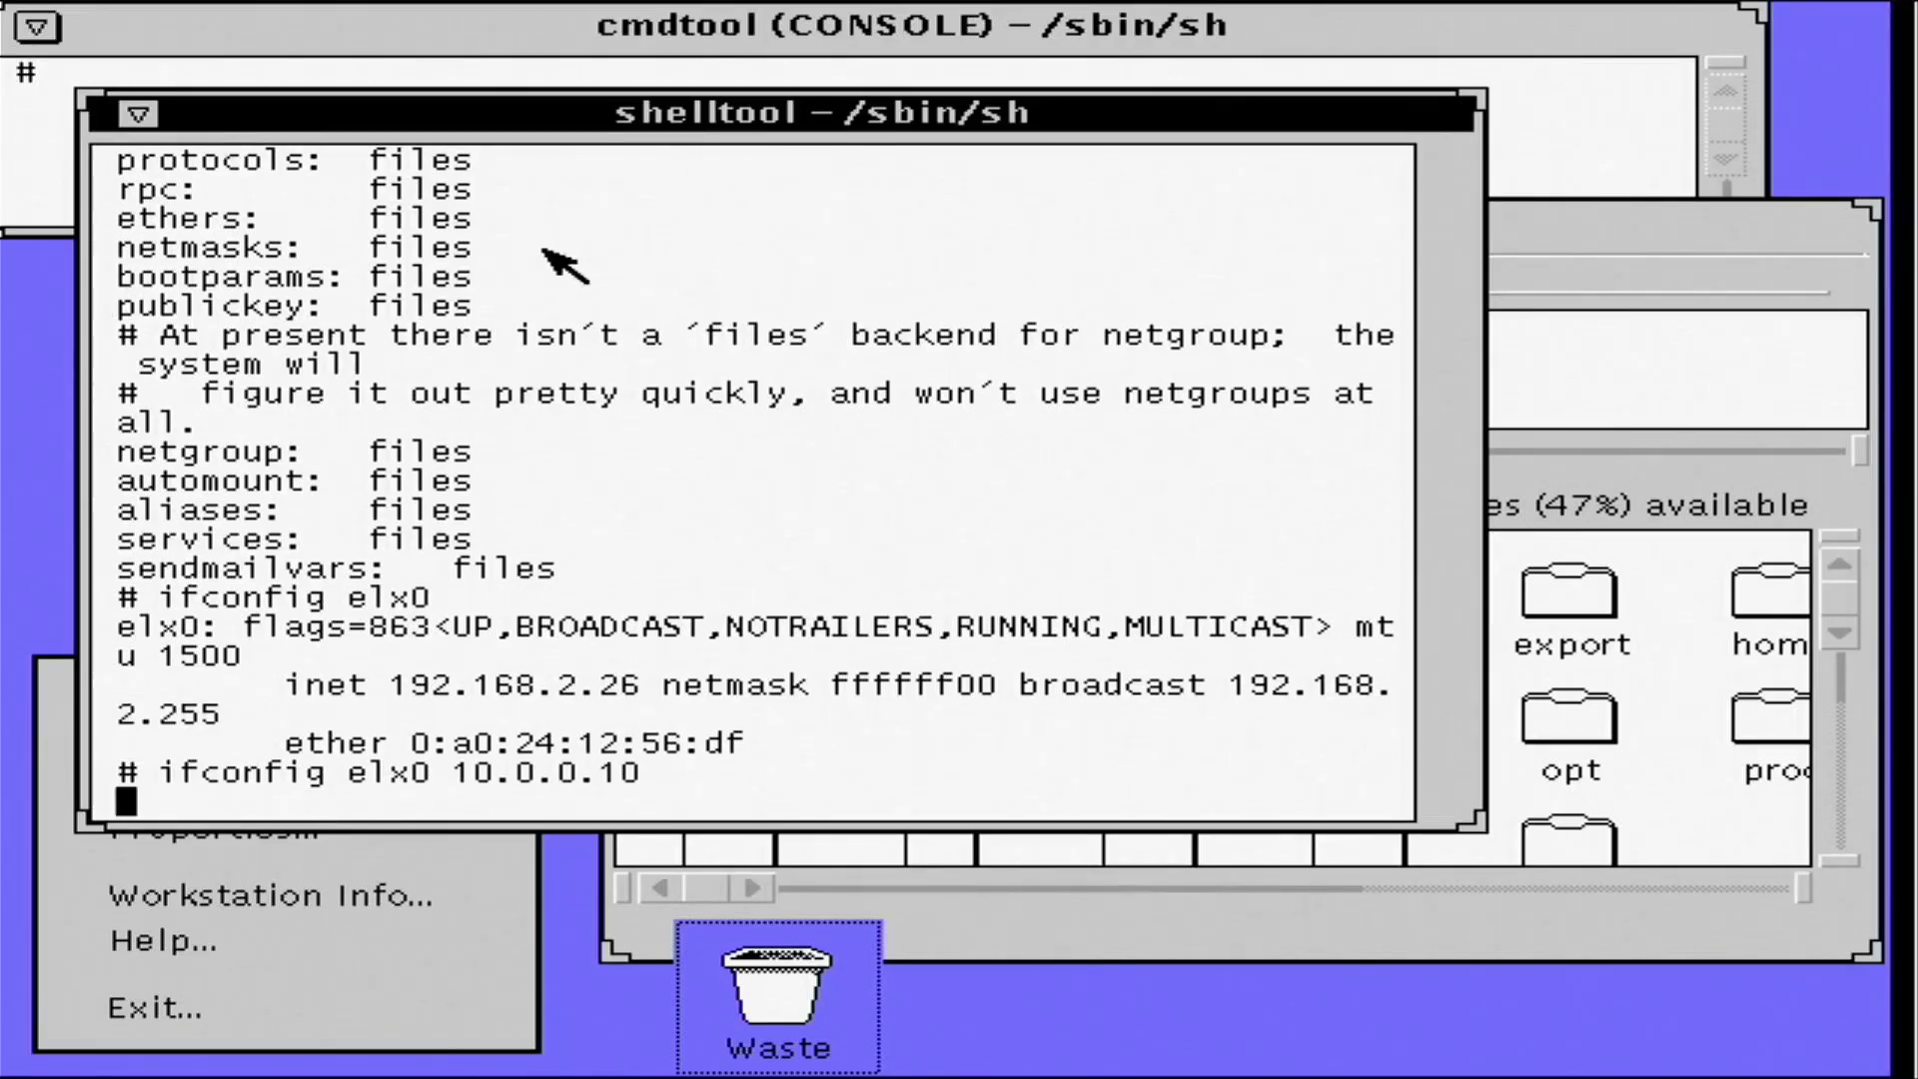
text(ifcon)
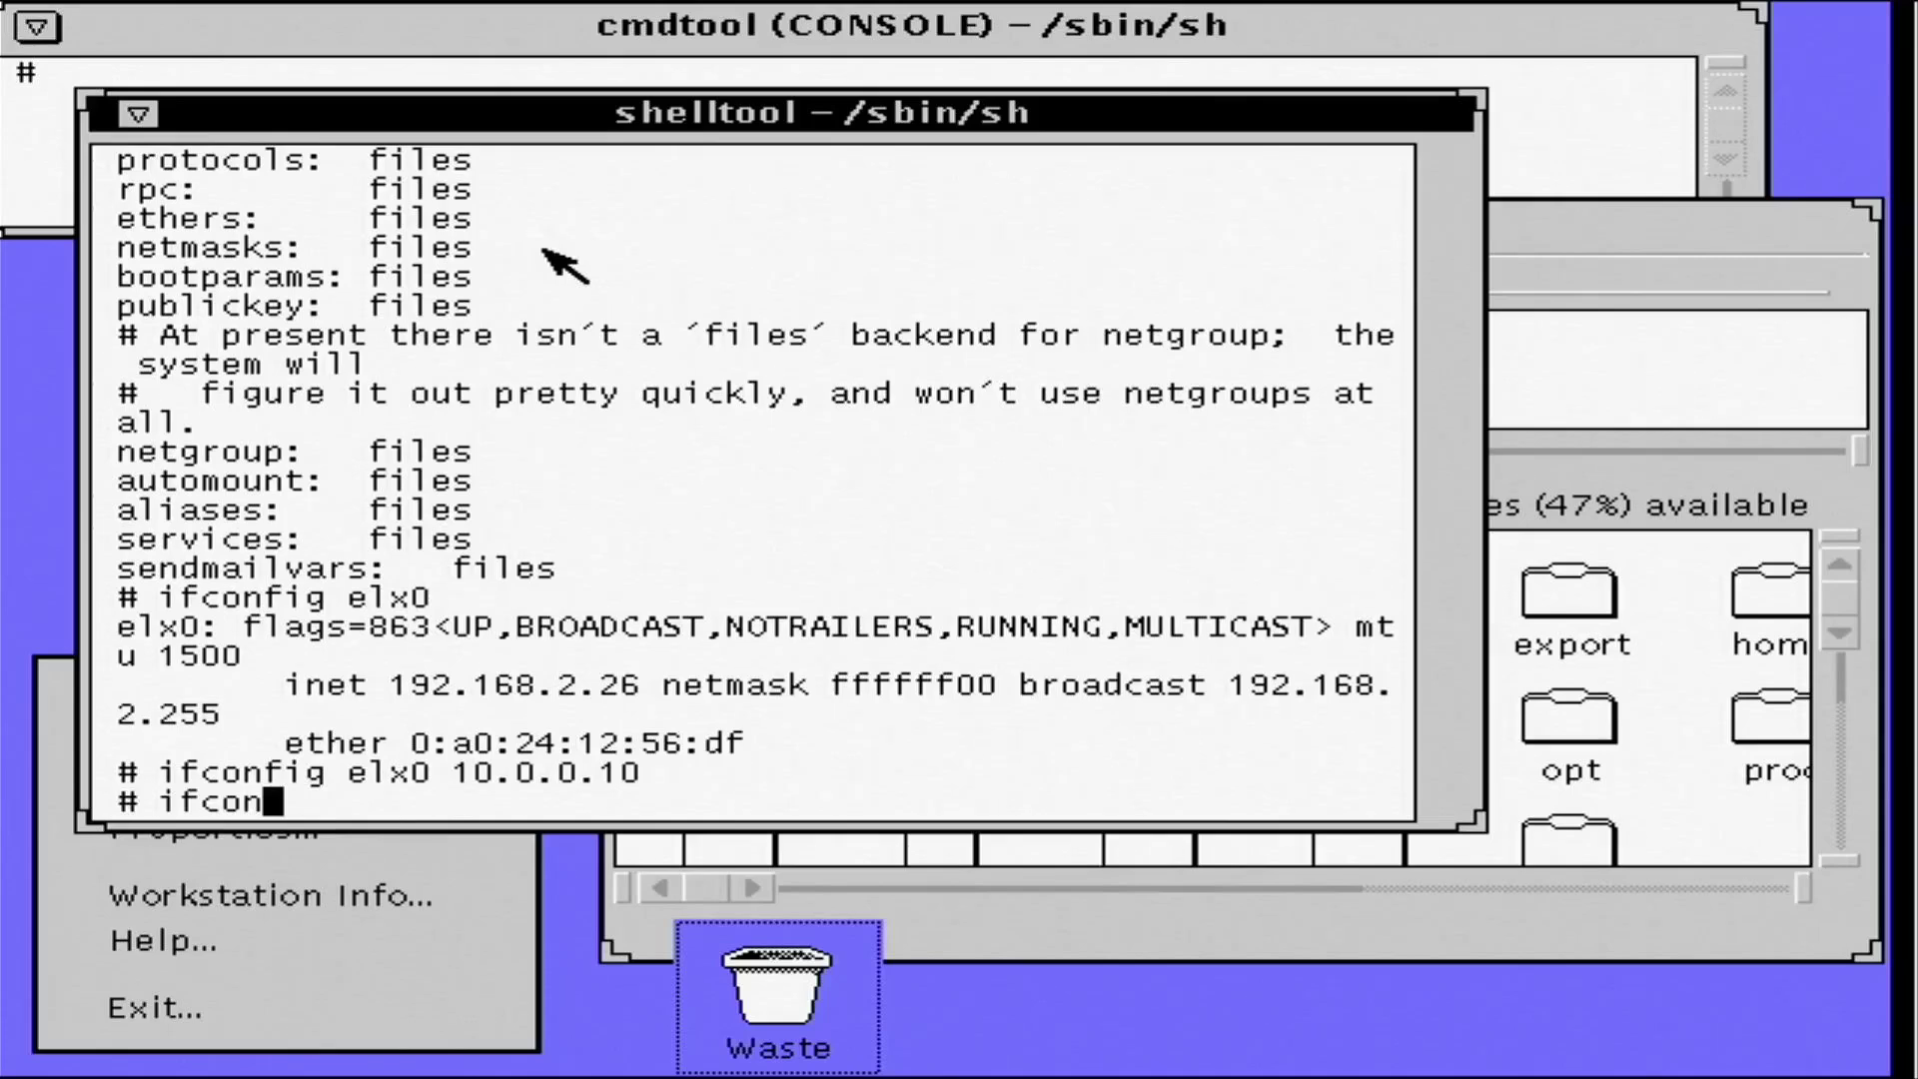
text(fig elx0)
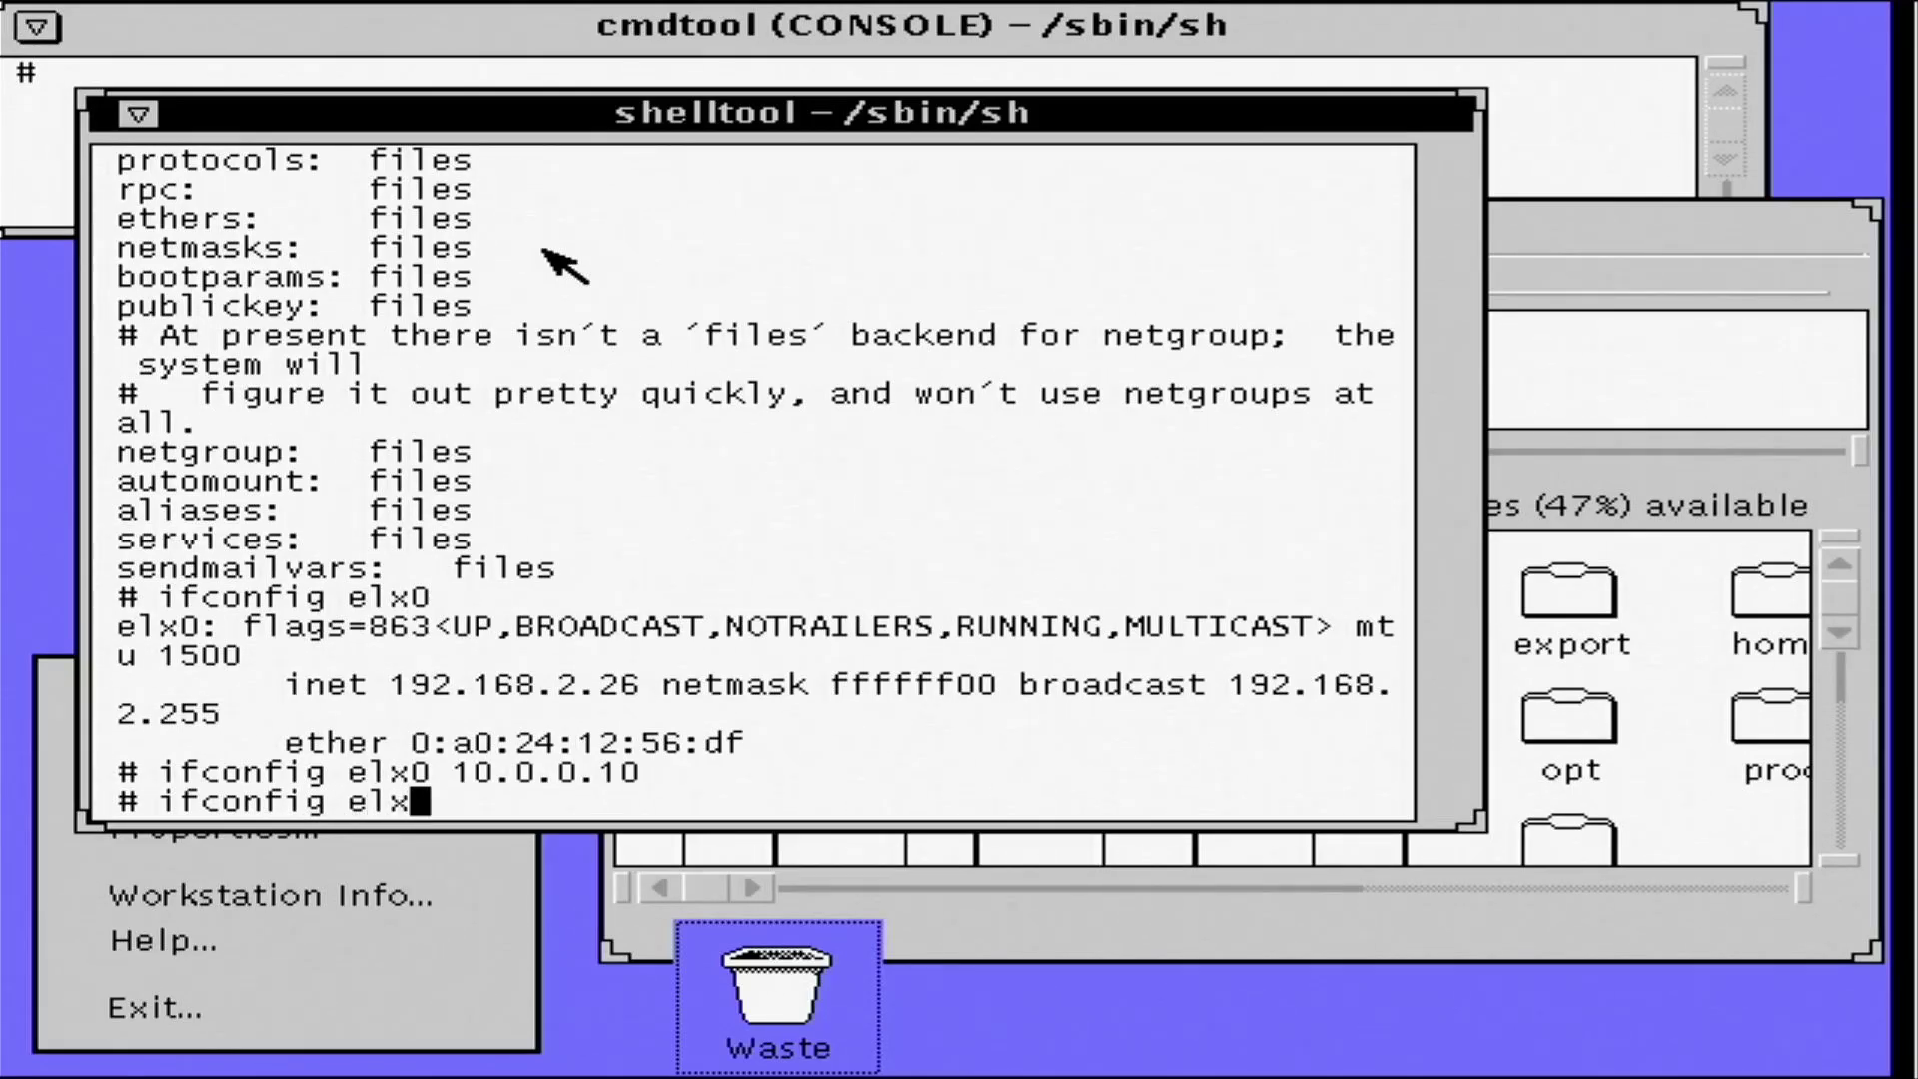
key(Return)
- Ping 10.0.0.1, correcting the mistyped address first
text(ping )
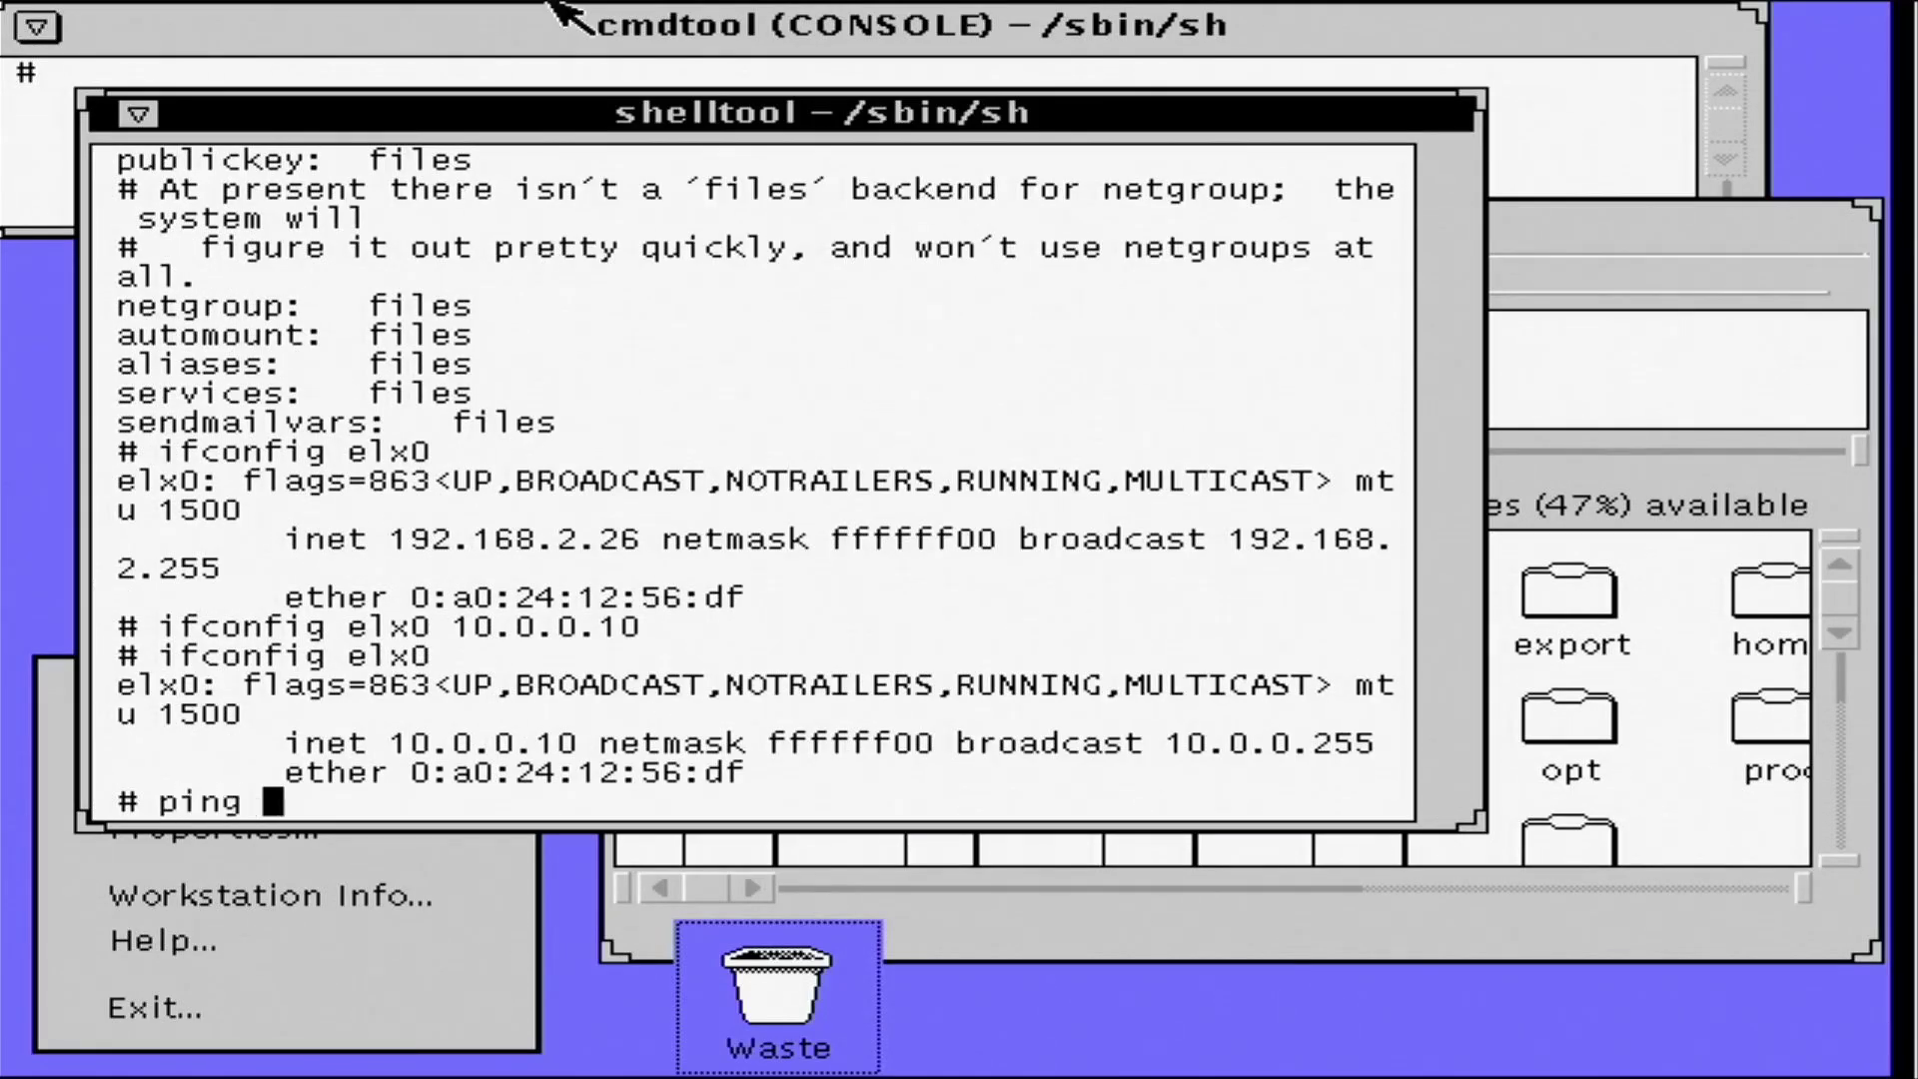
text(192,168)
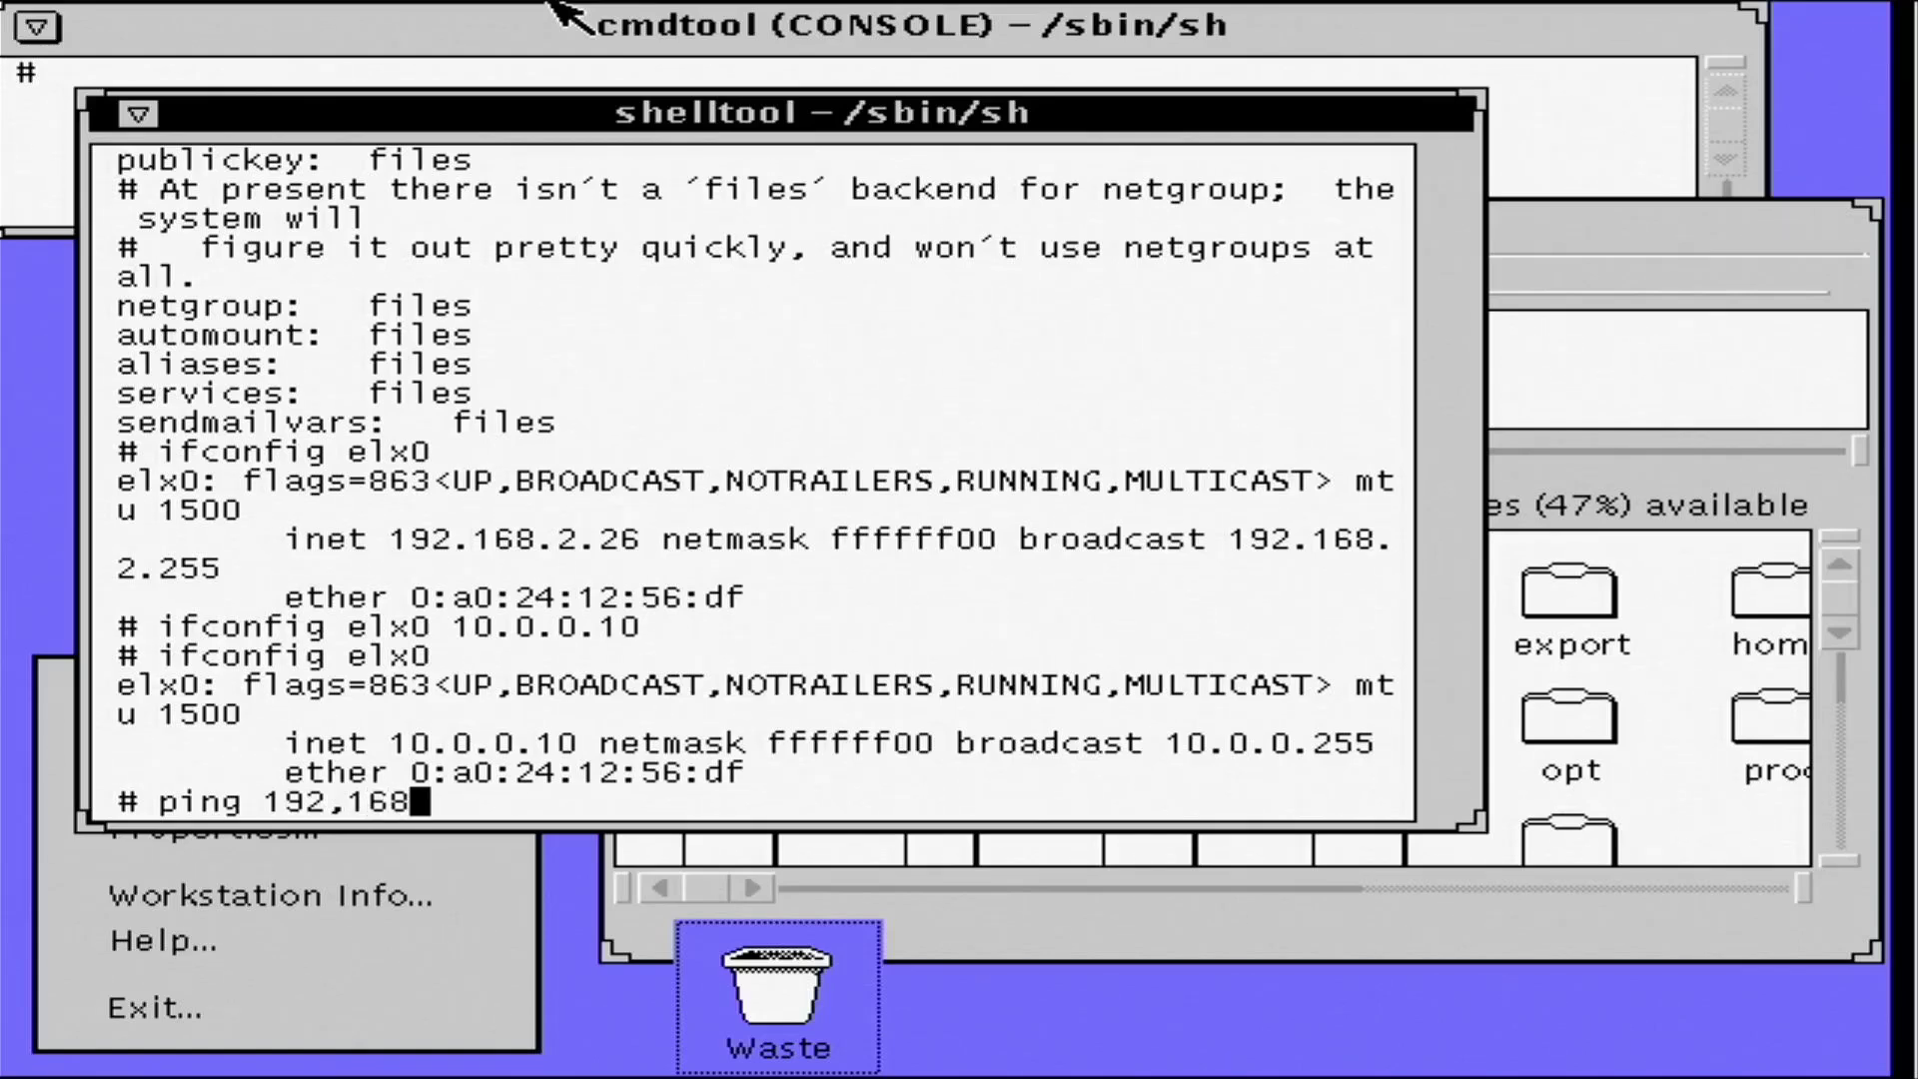
key(BackSpace)
key(BackSpace)
key(BackSpace)
key(BackSpace)
text(.)
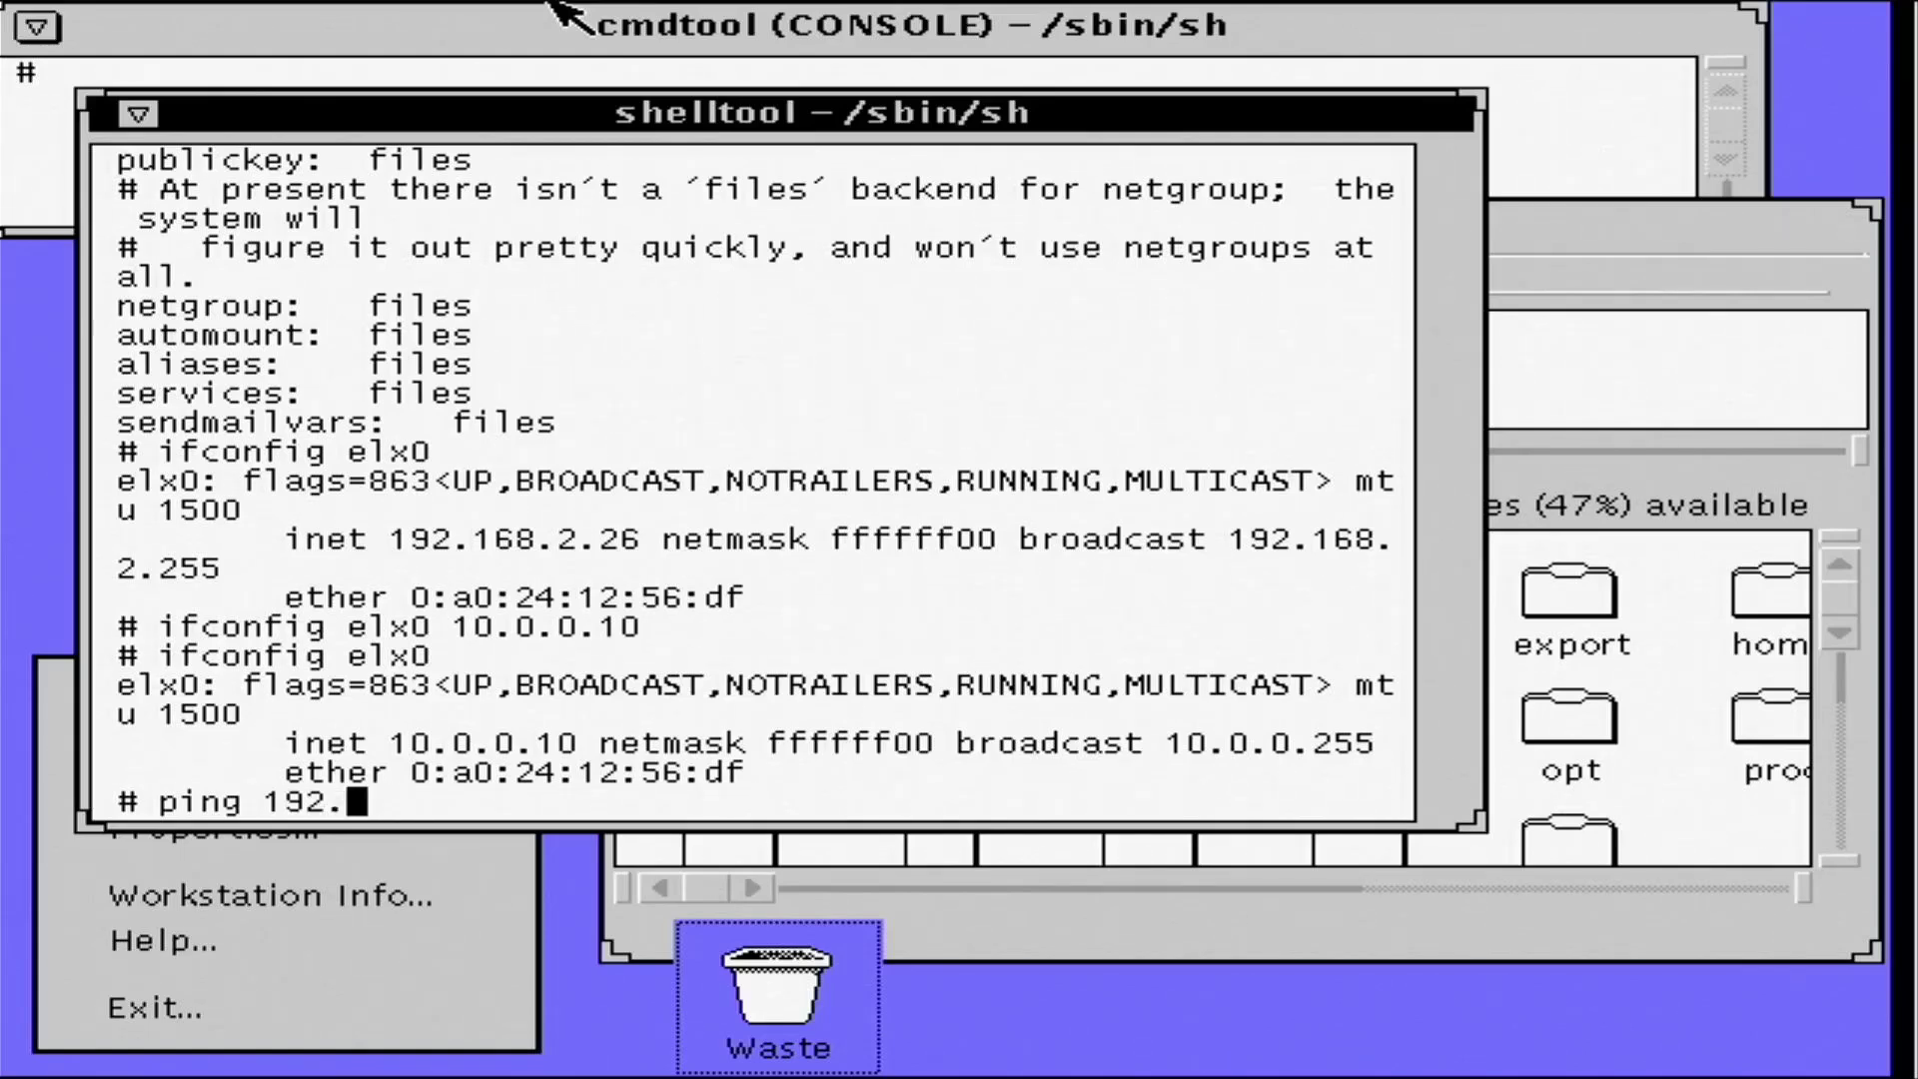
key(BackSpace)
key(BackSpace)
key(BackSpace)
text(0.0.0.1)
key(Return)
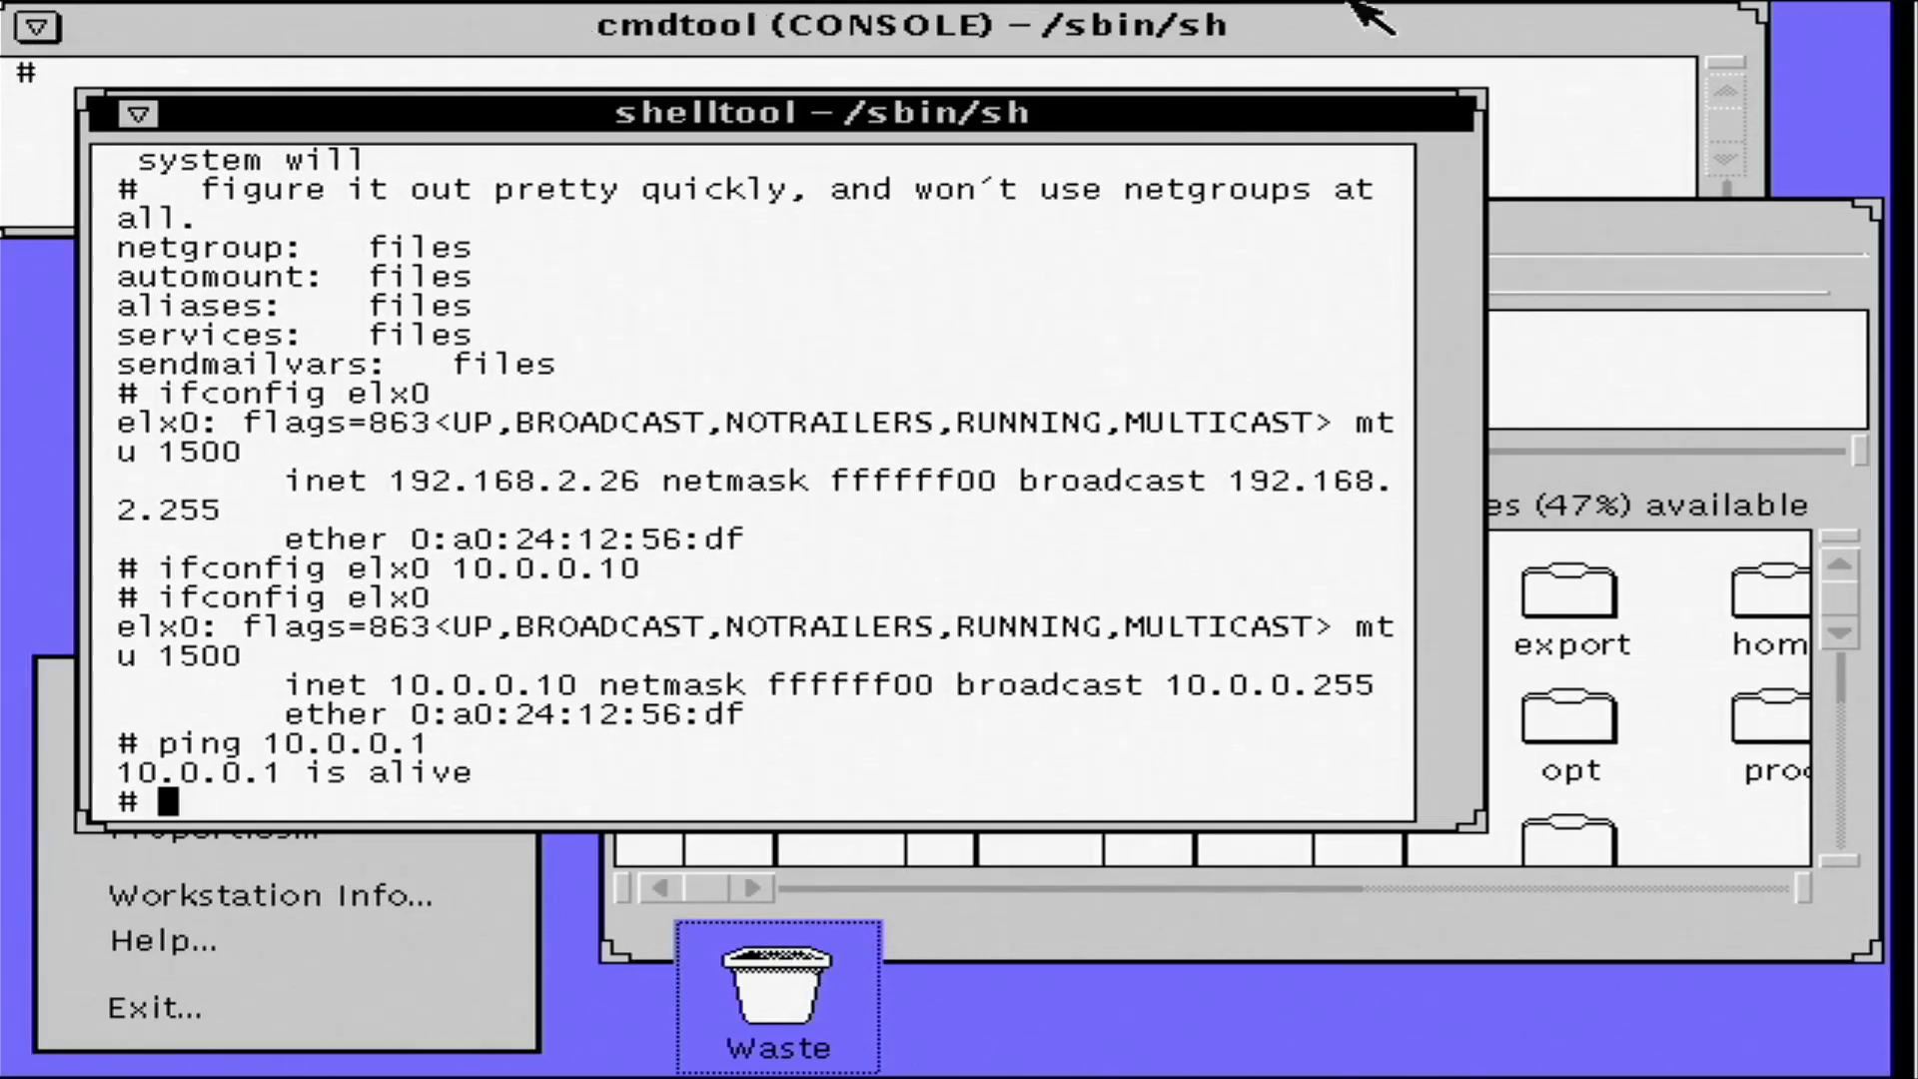
- Scroll File Manager's root folder and open the empty mnt folder
click(1618, 238)
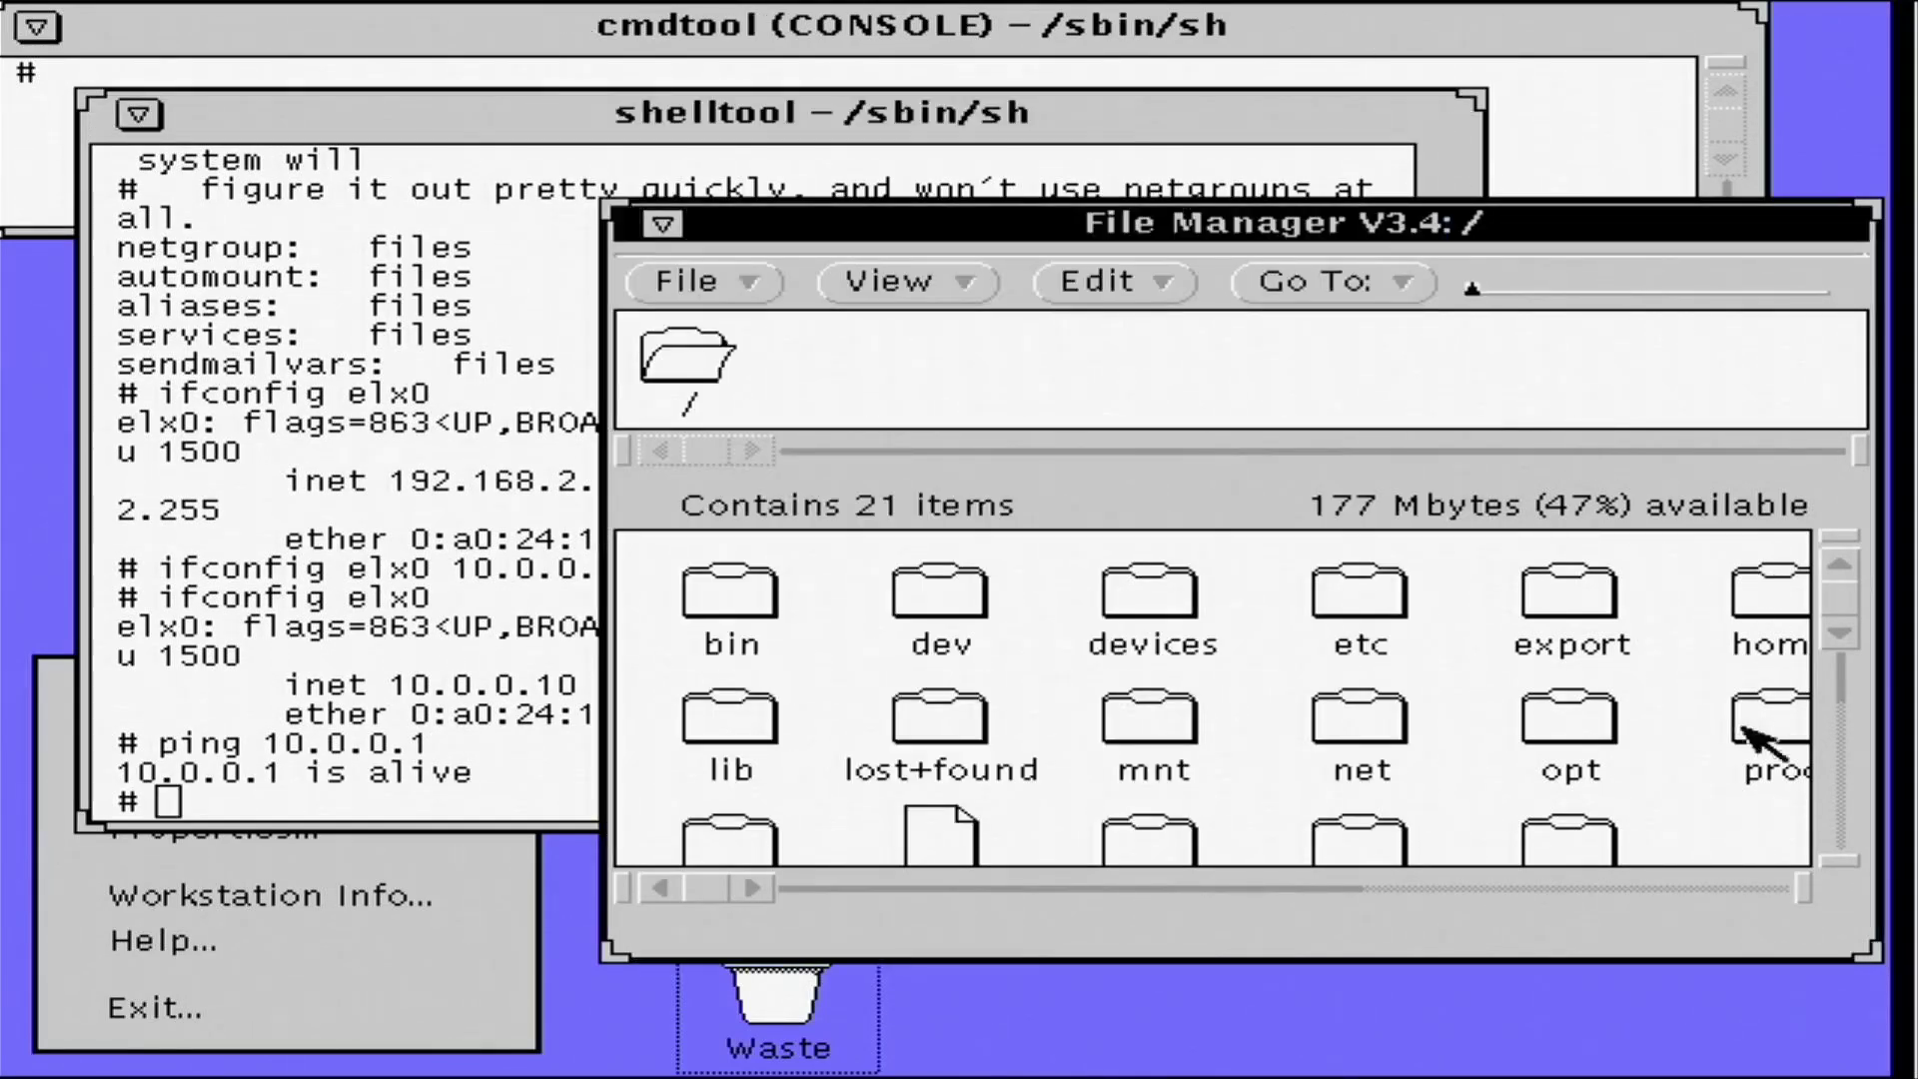
click(1839, 859)
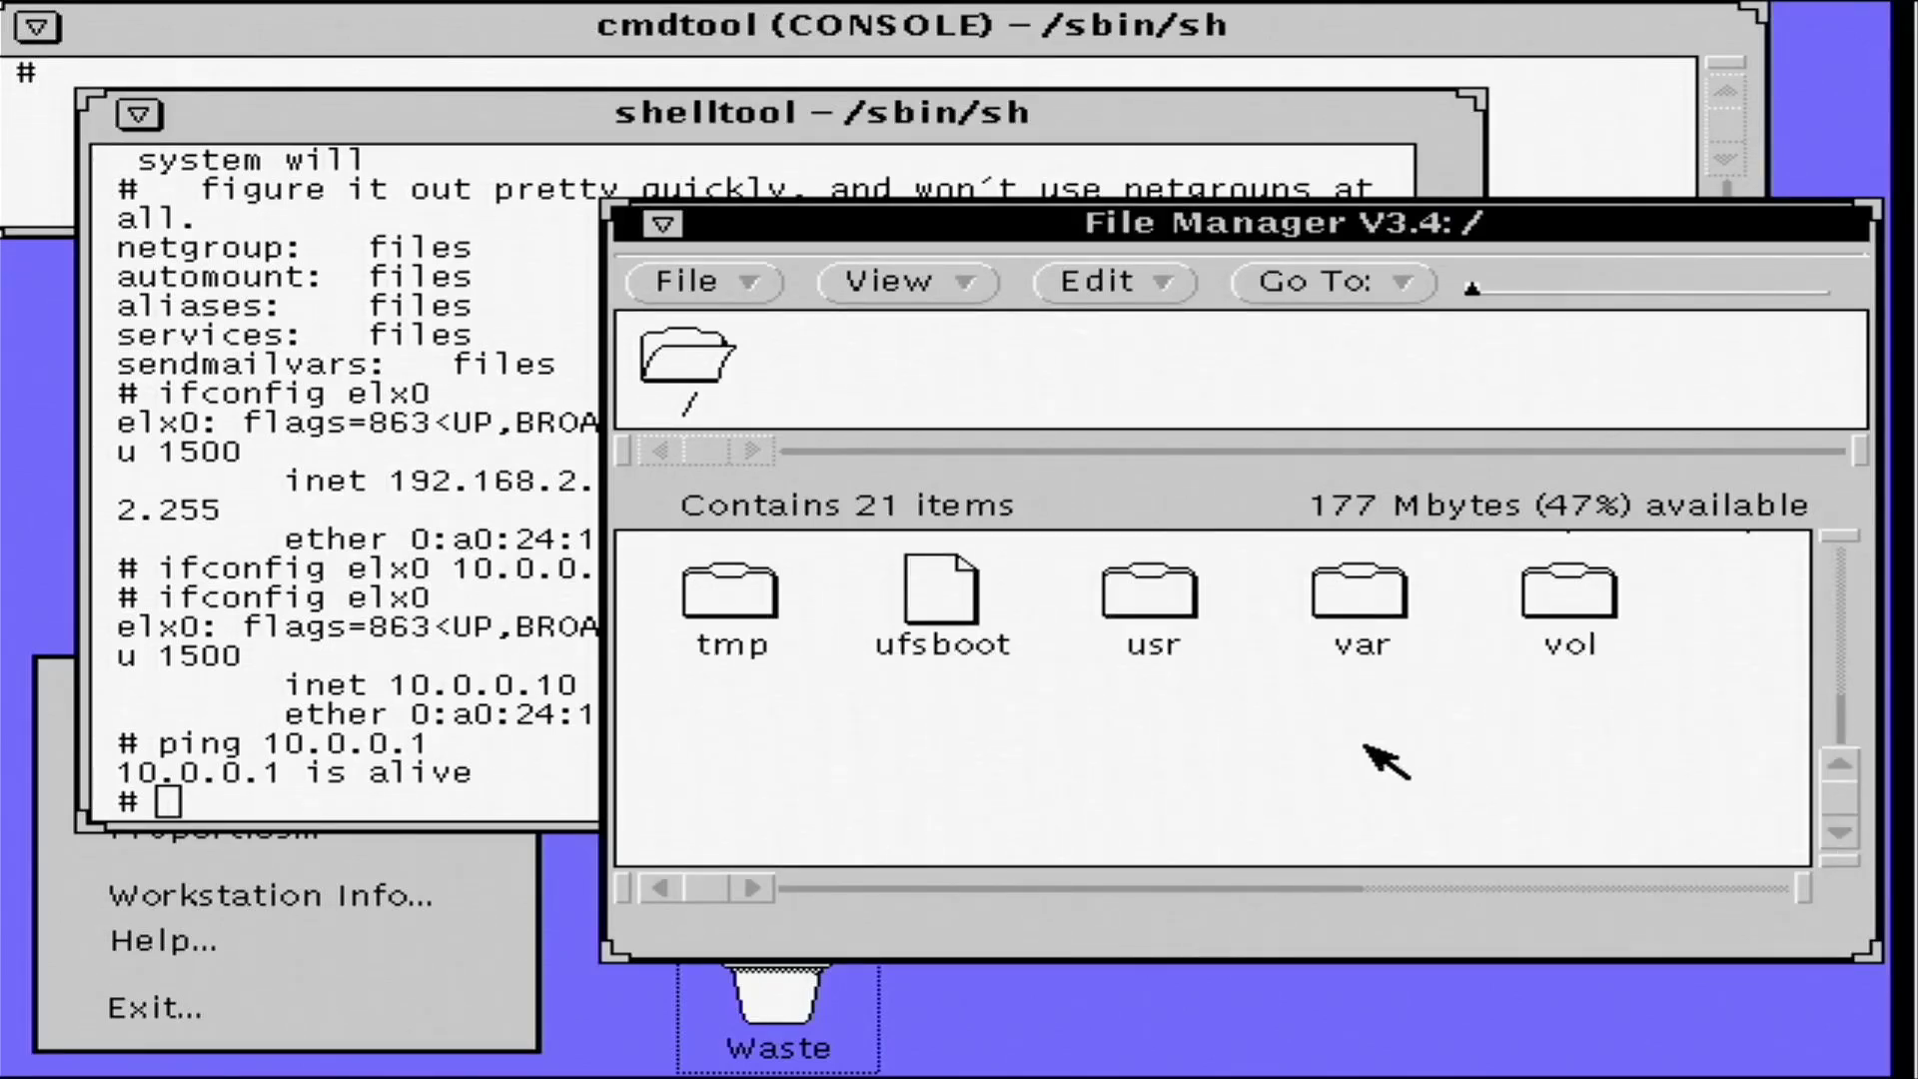
click(1841, 538)
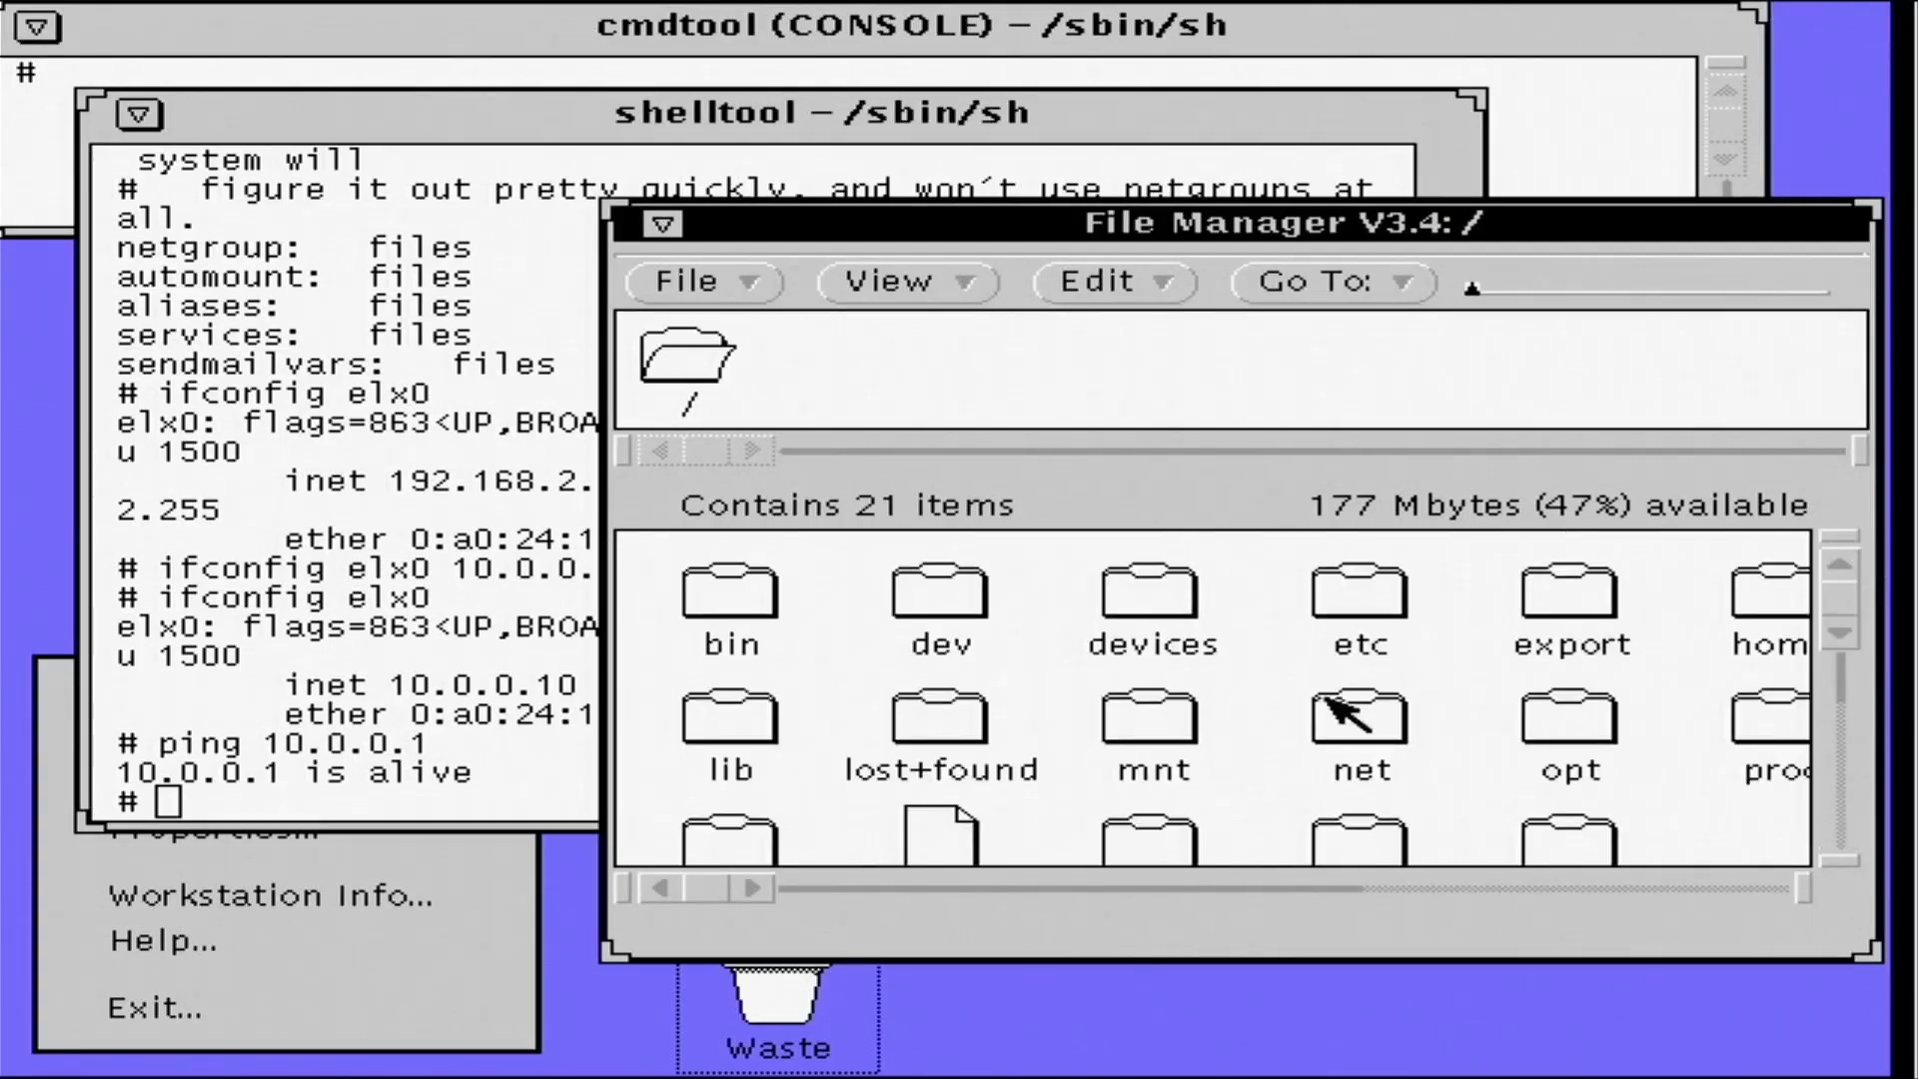
double_click(1164, 715)
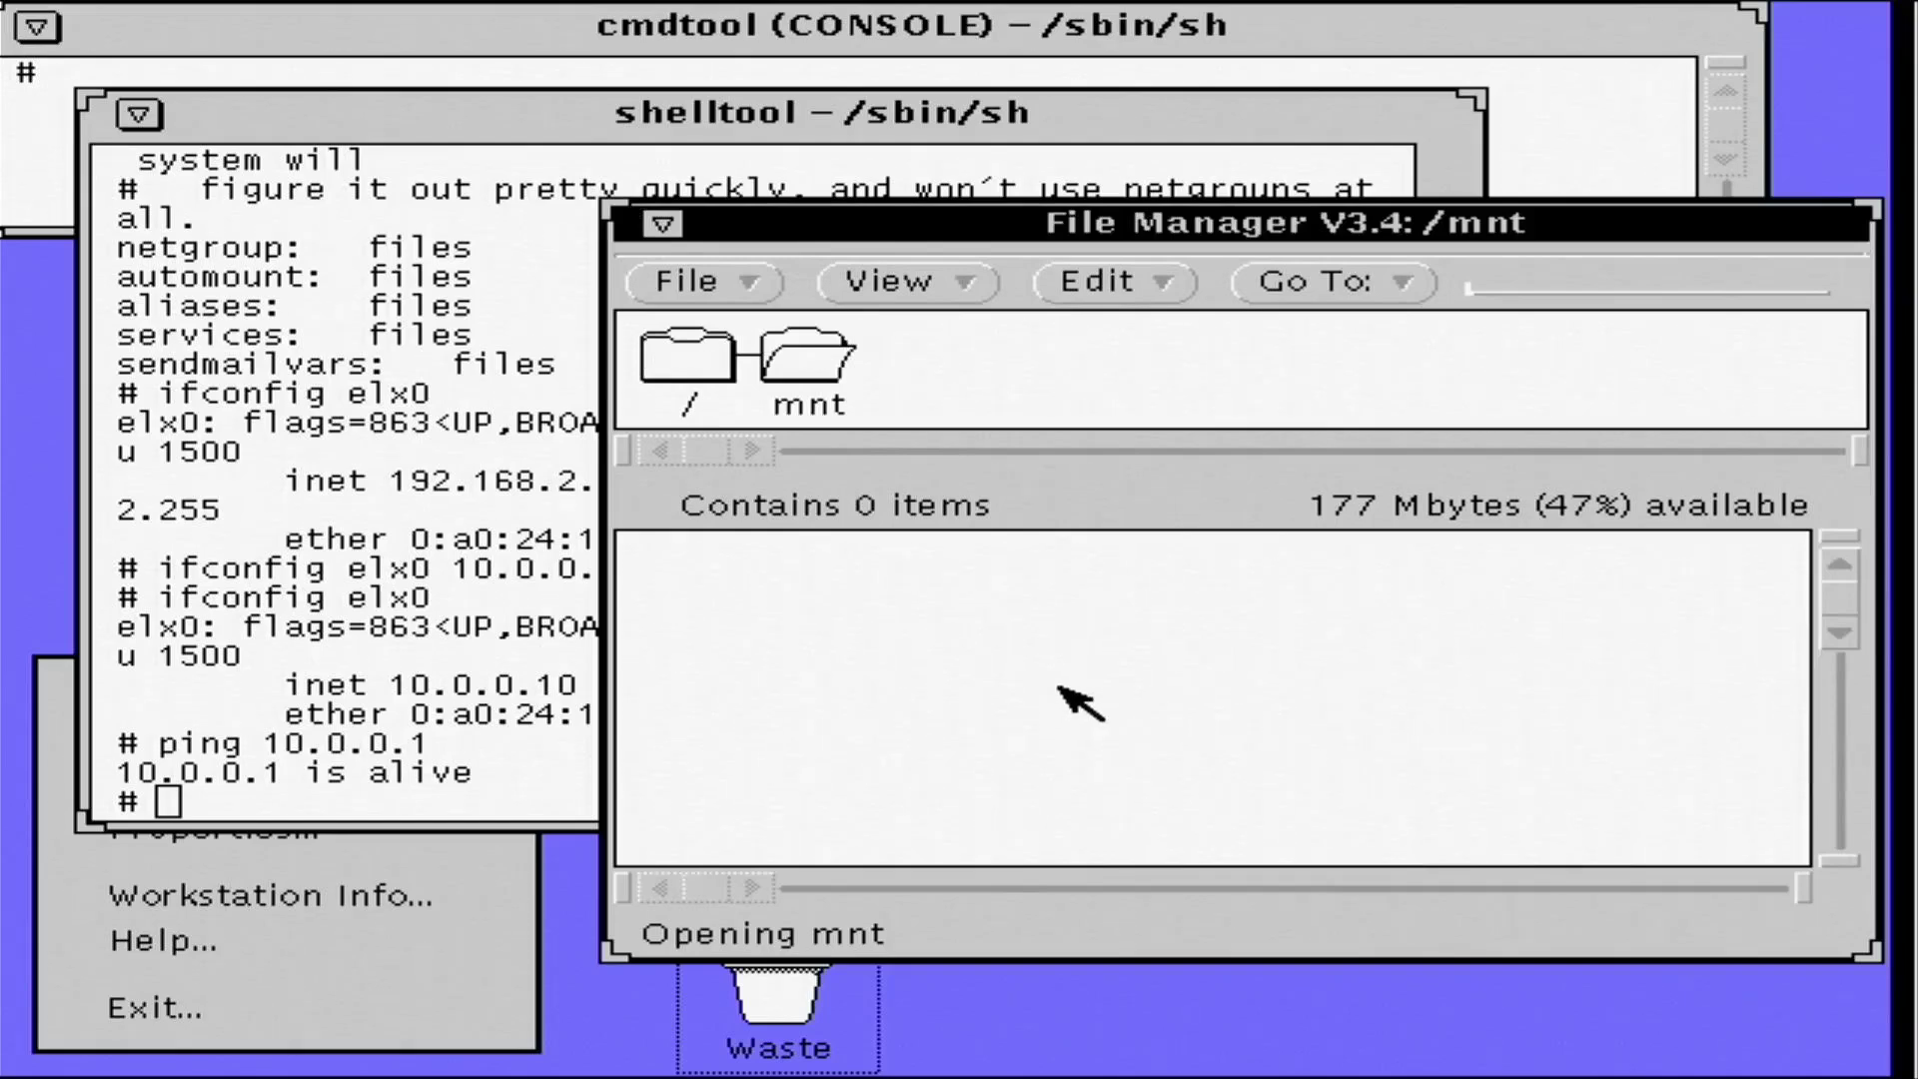
- Mount 10.0.0.1:/export/Solaris_2.6 on /mnt via NFS and list mounted filesystems with mount
click(360, 571)
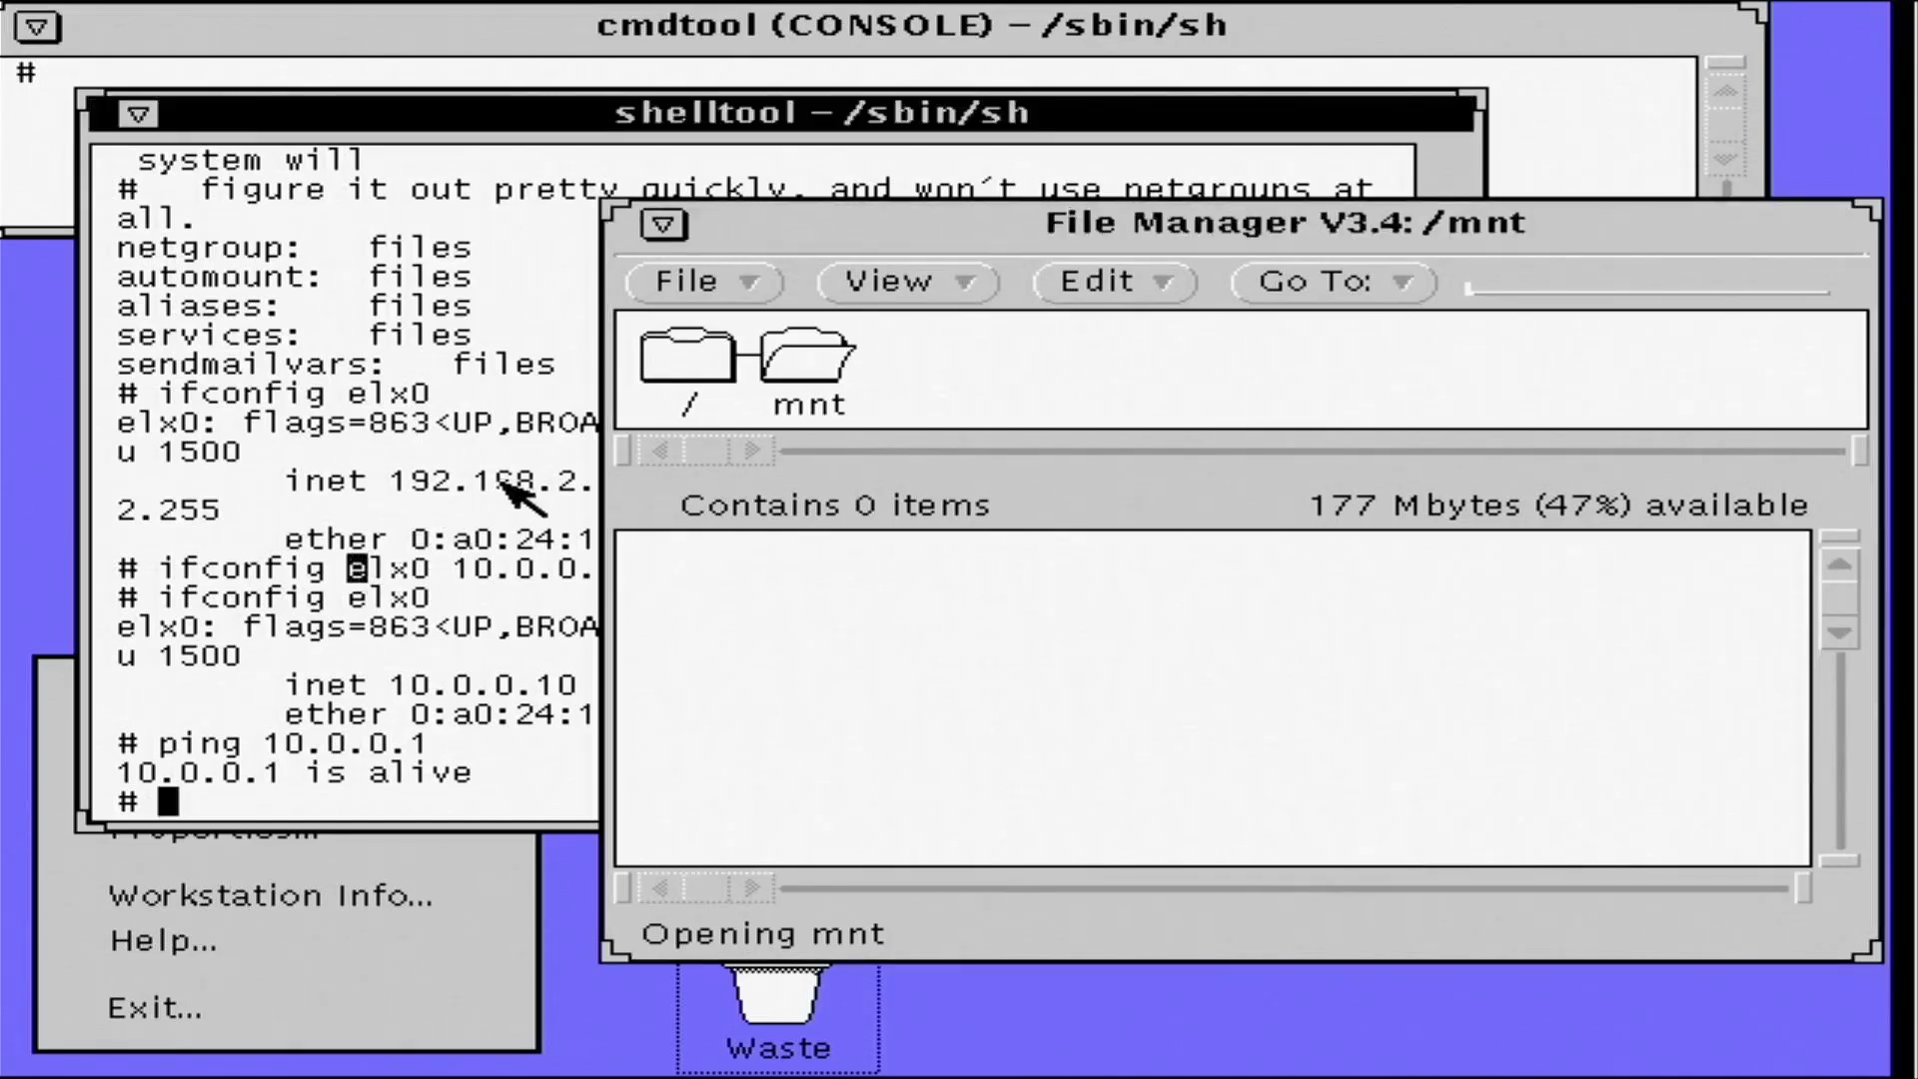
click(529, 118)
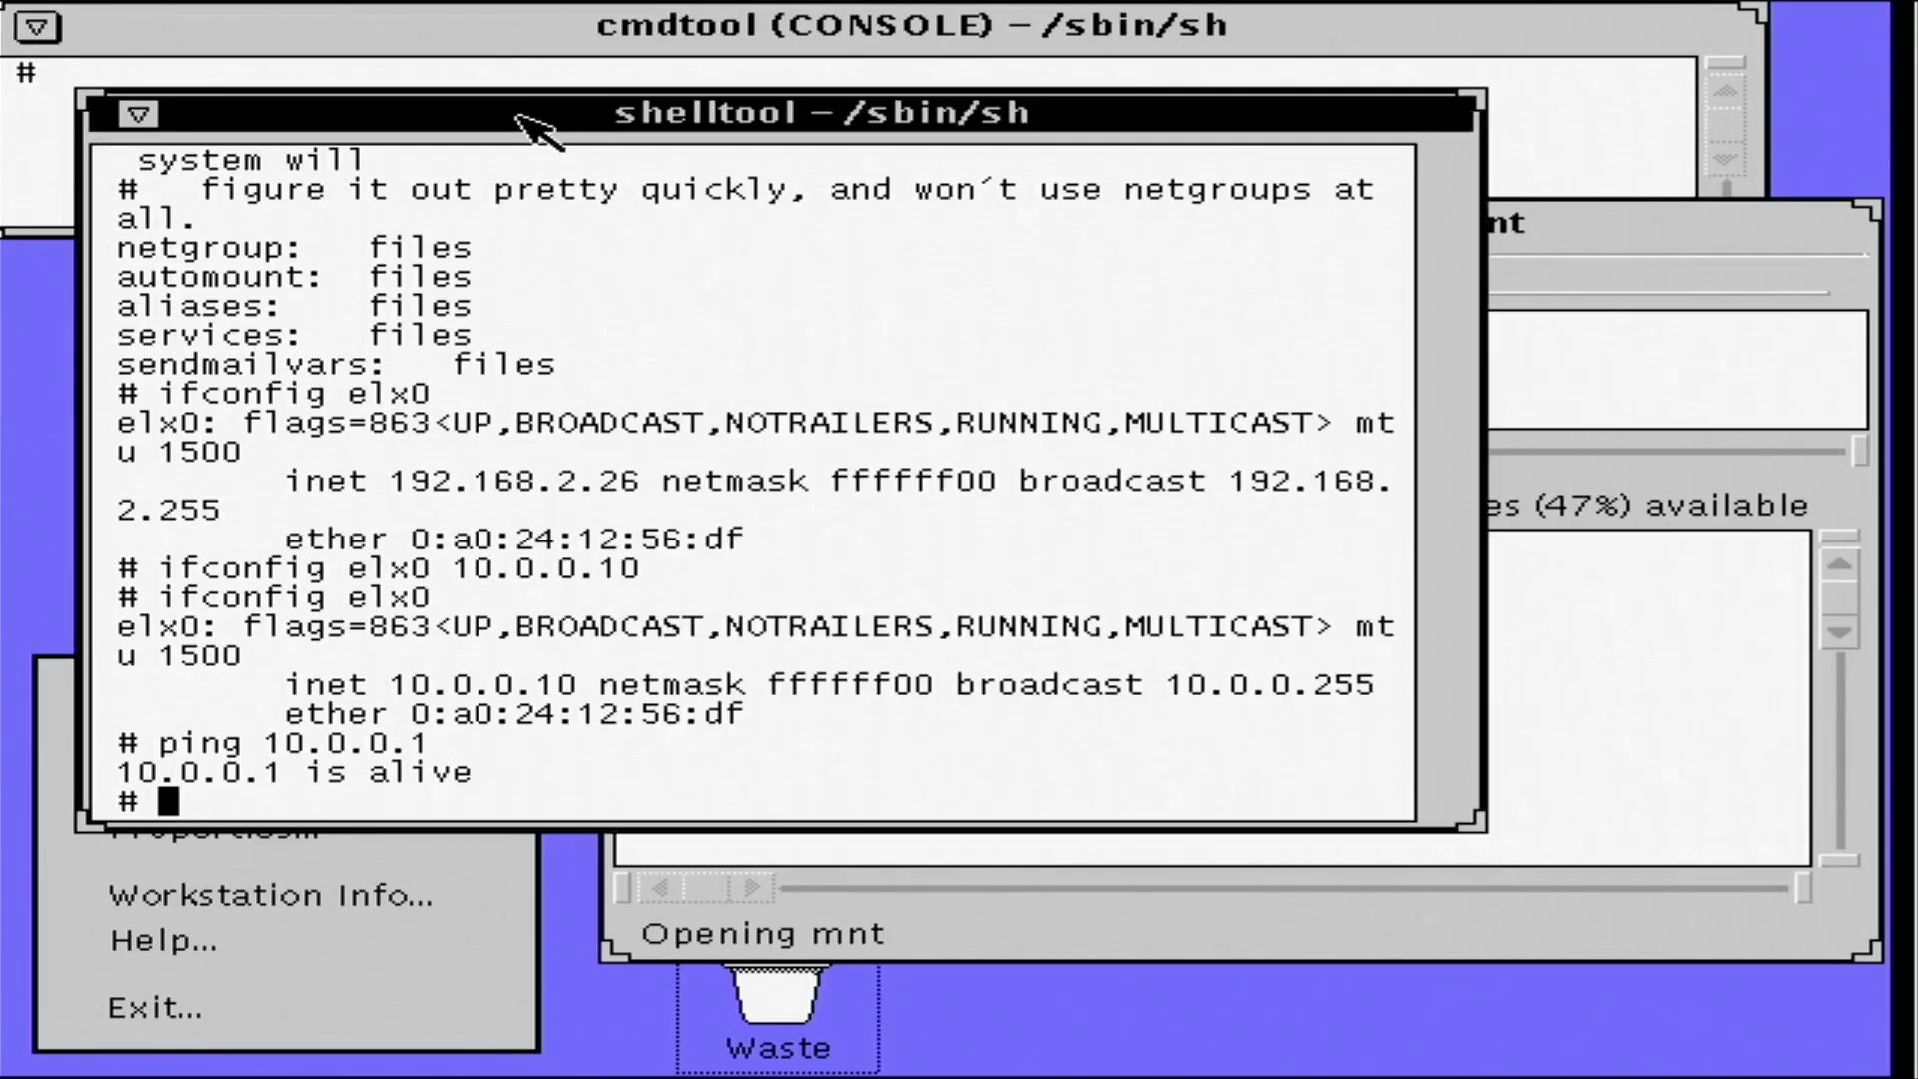
text(mou)
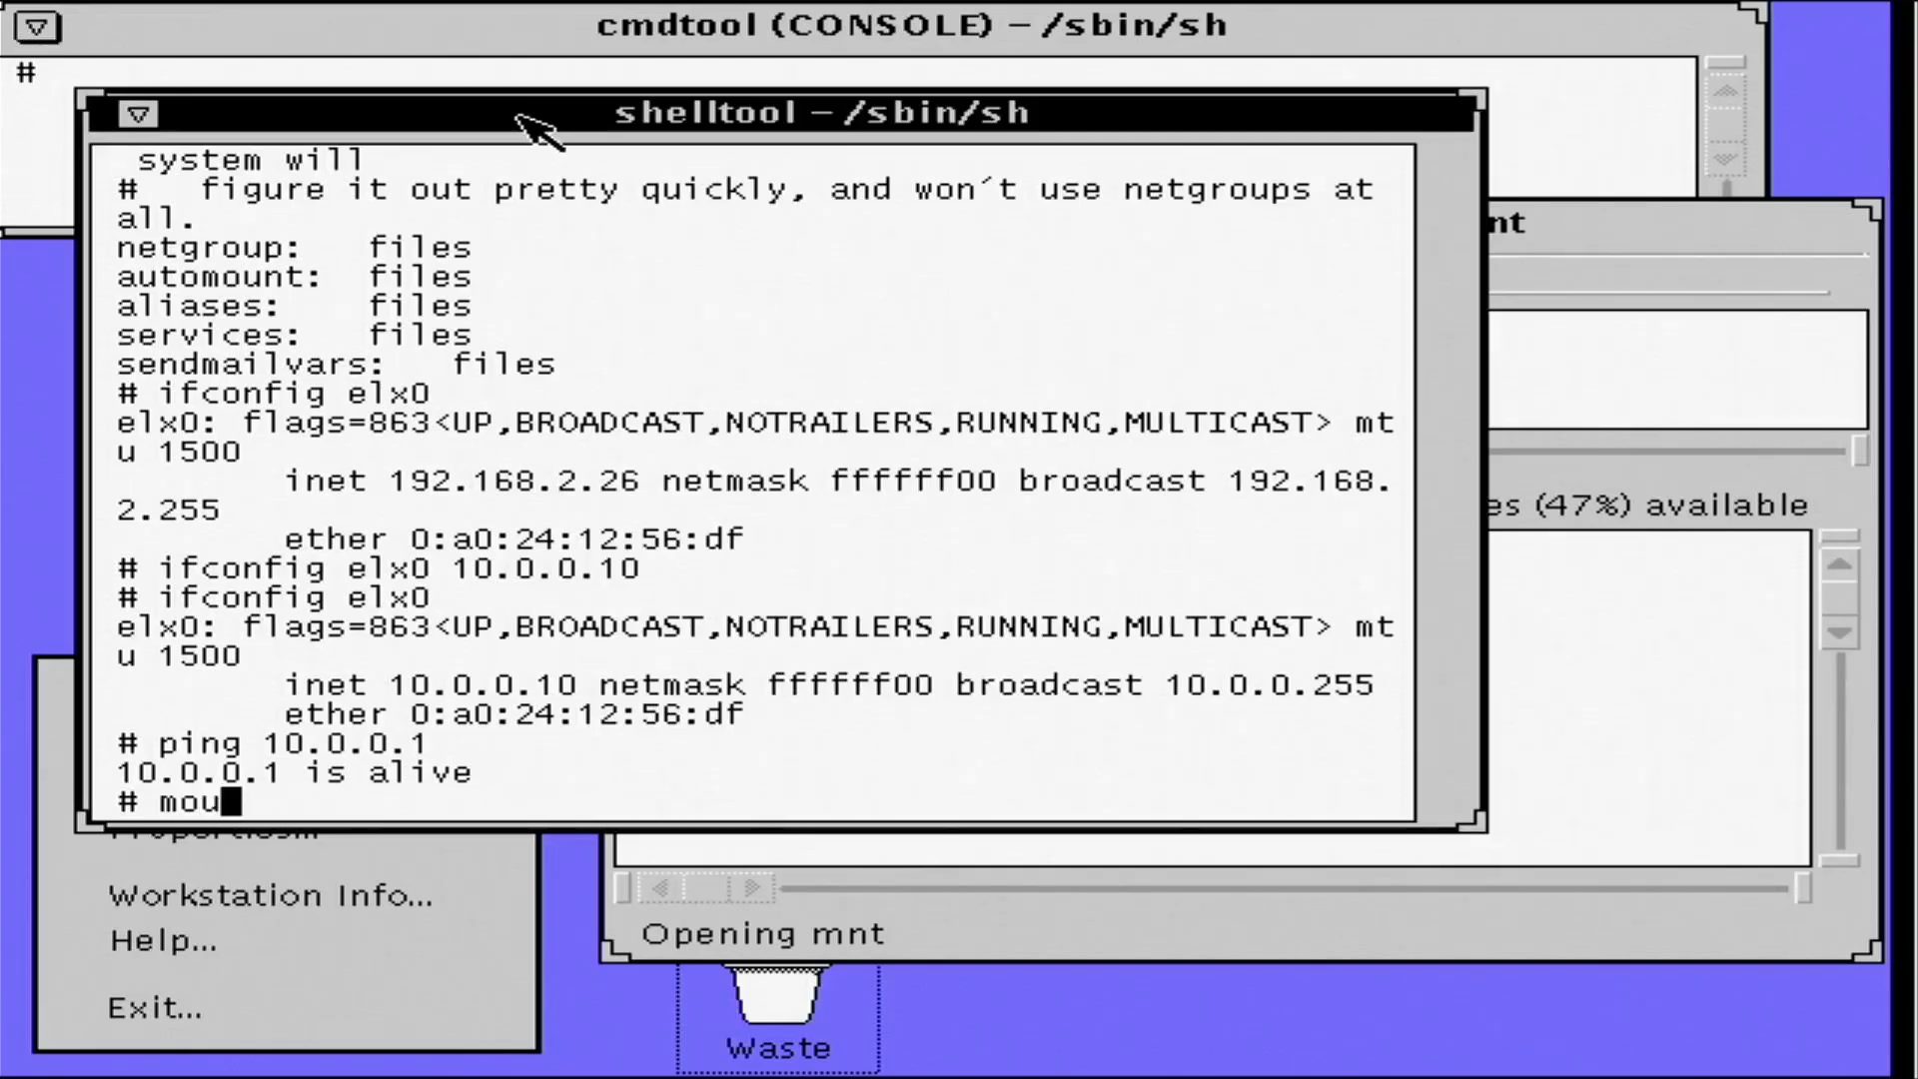
text(nt -F nfs )
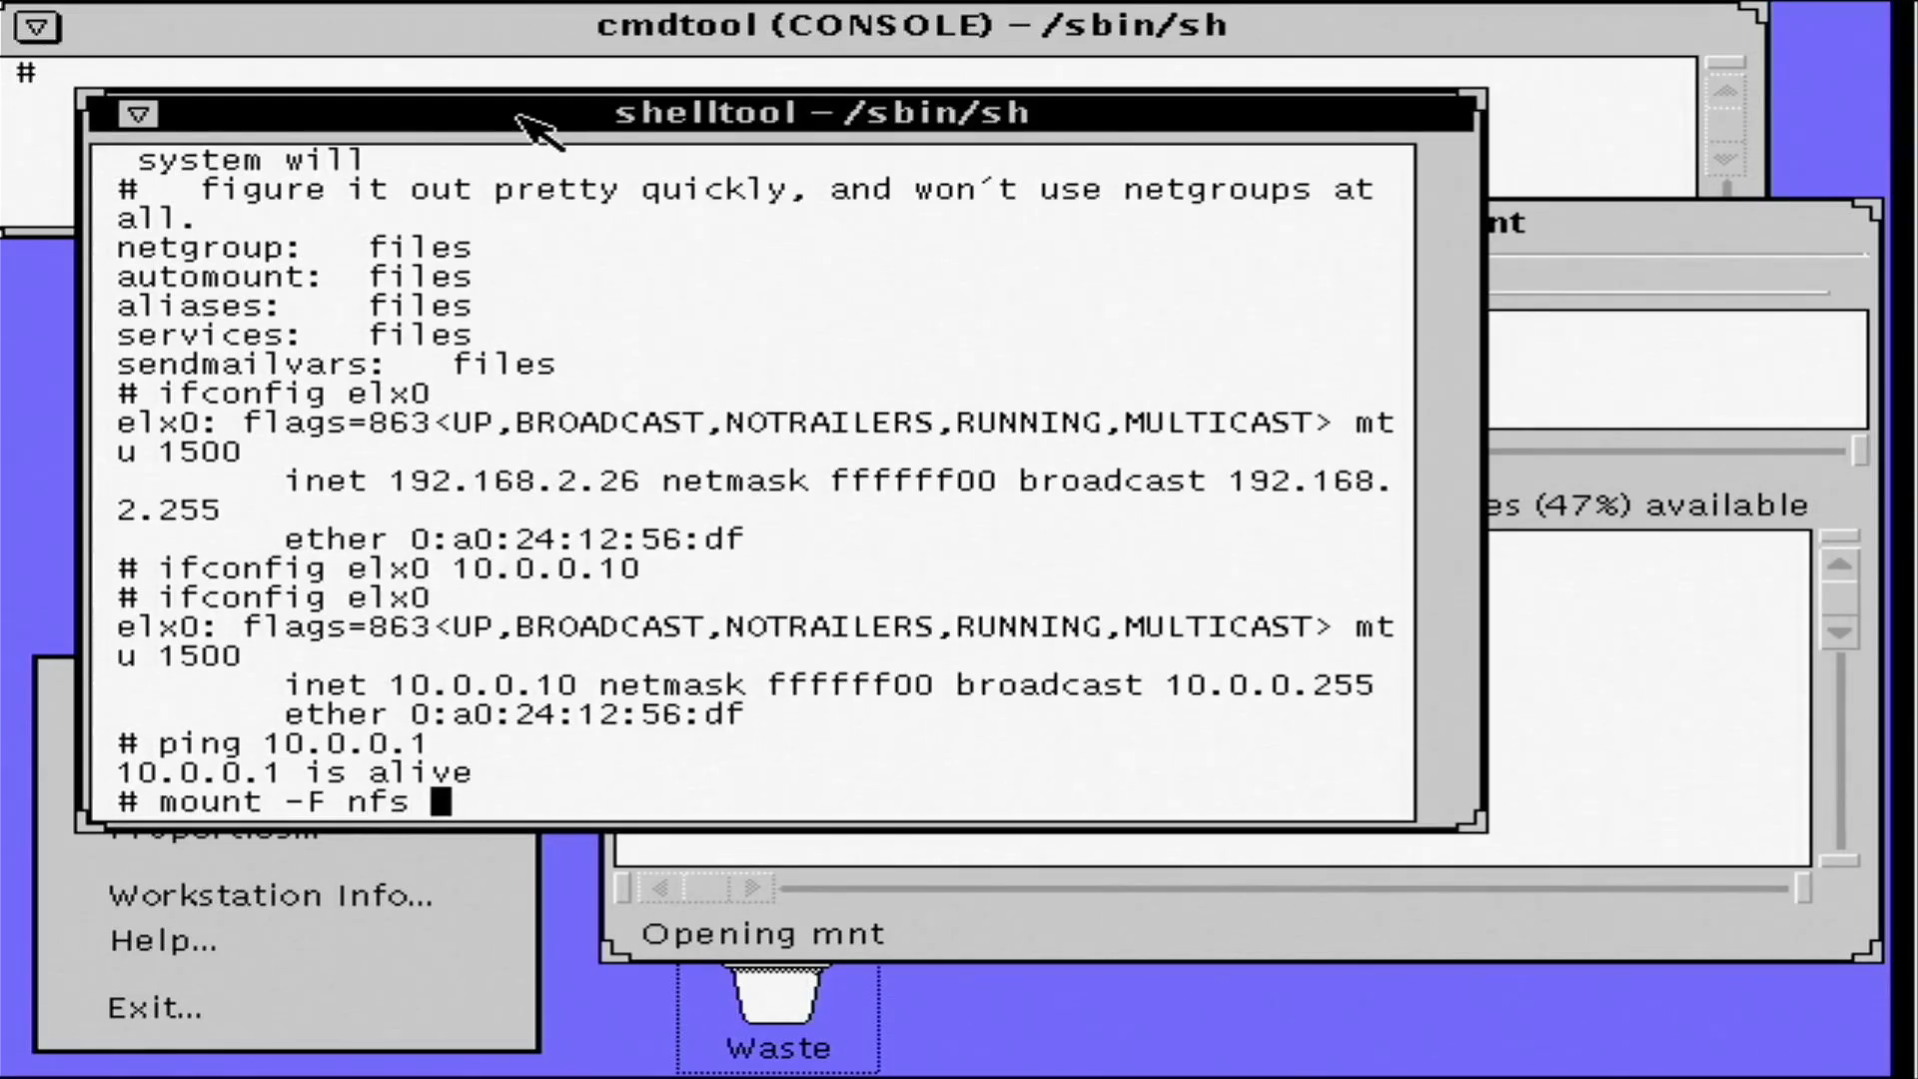
text(10.0.0)
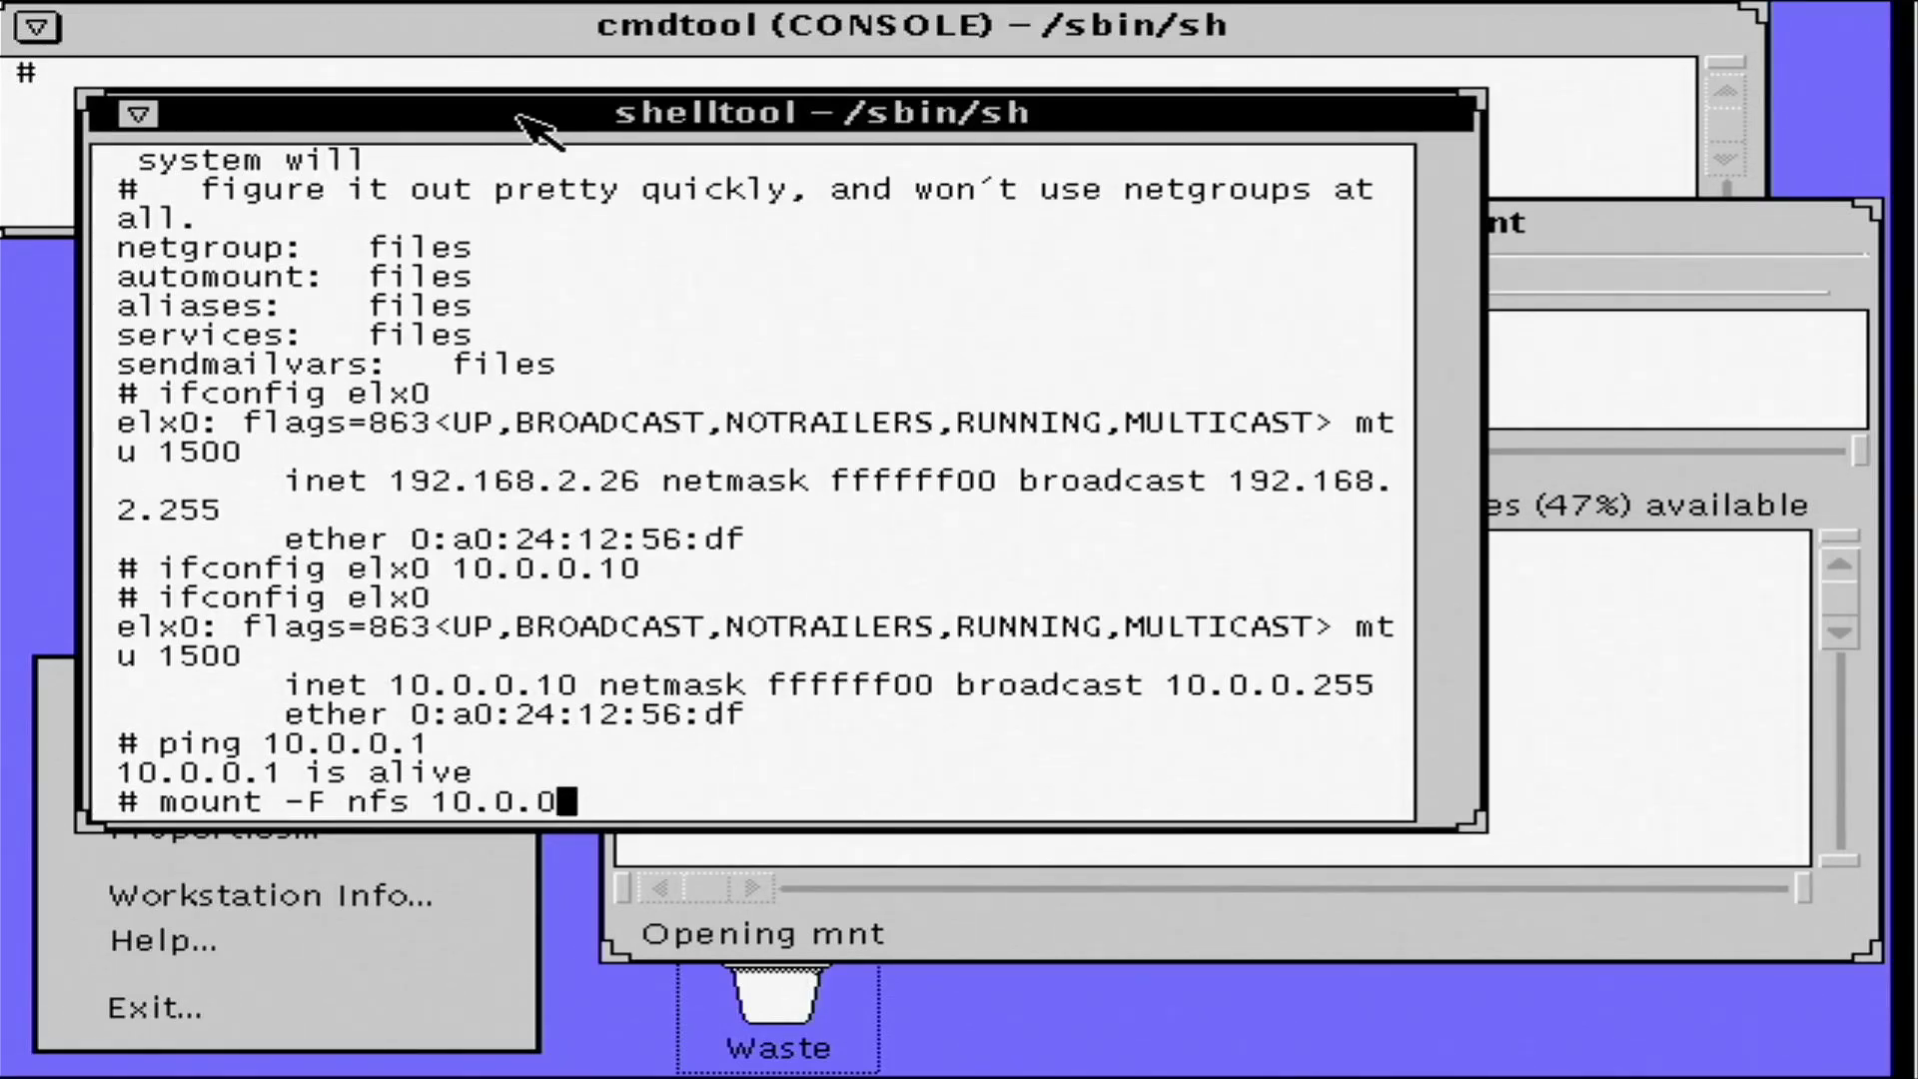
text(.1:/e)
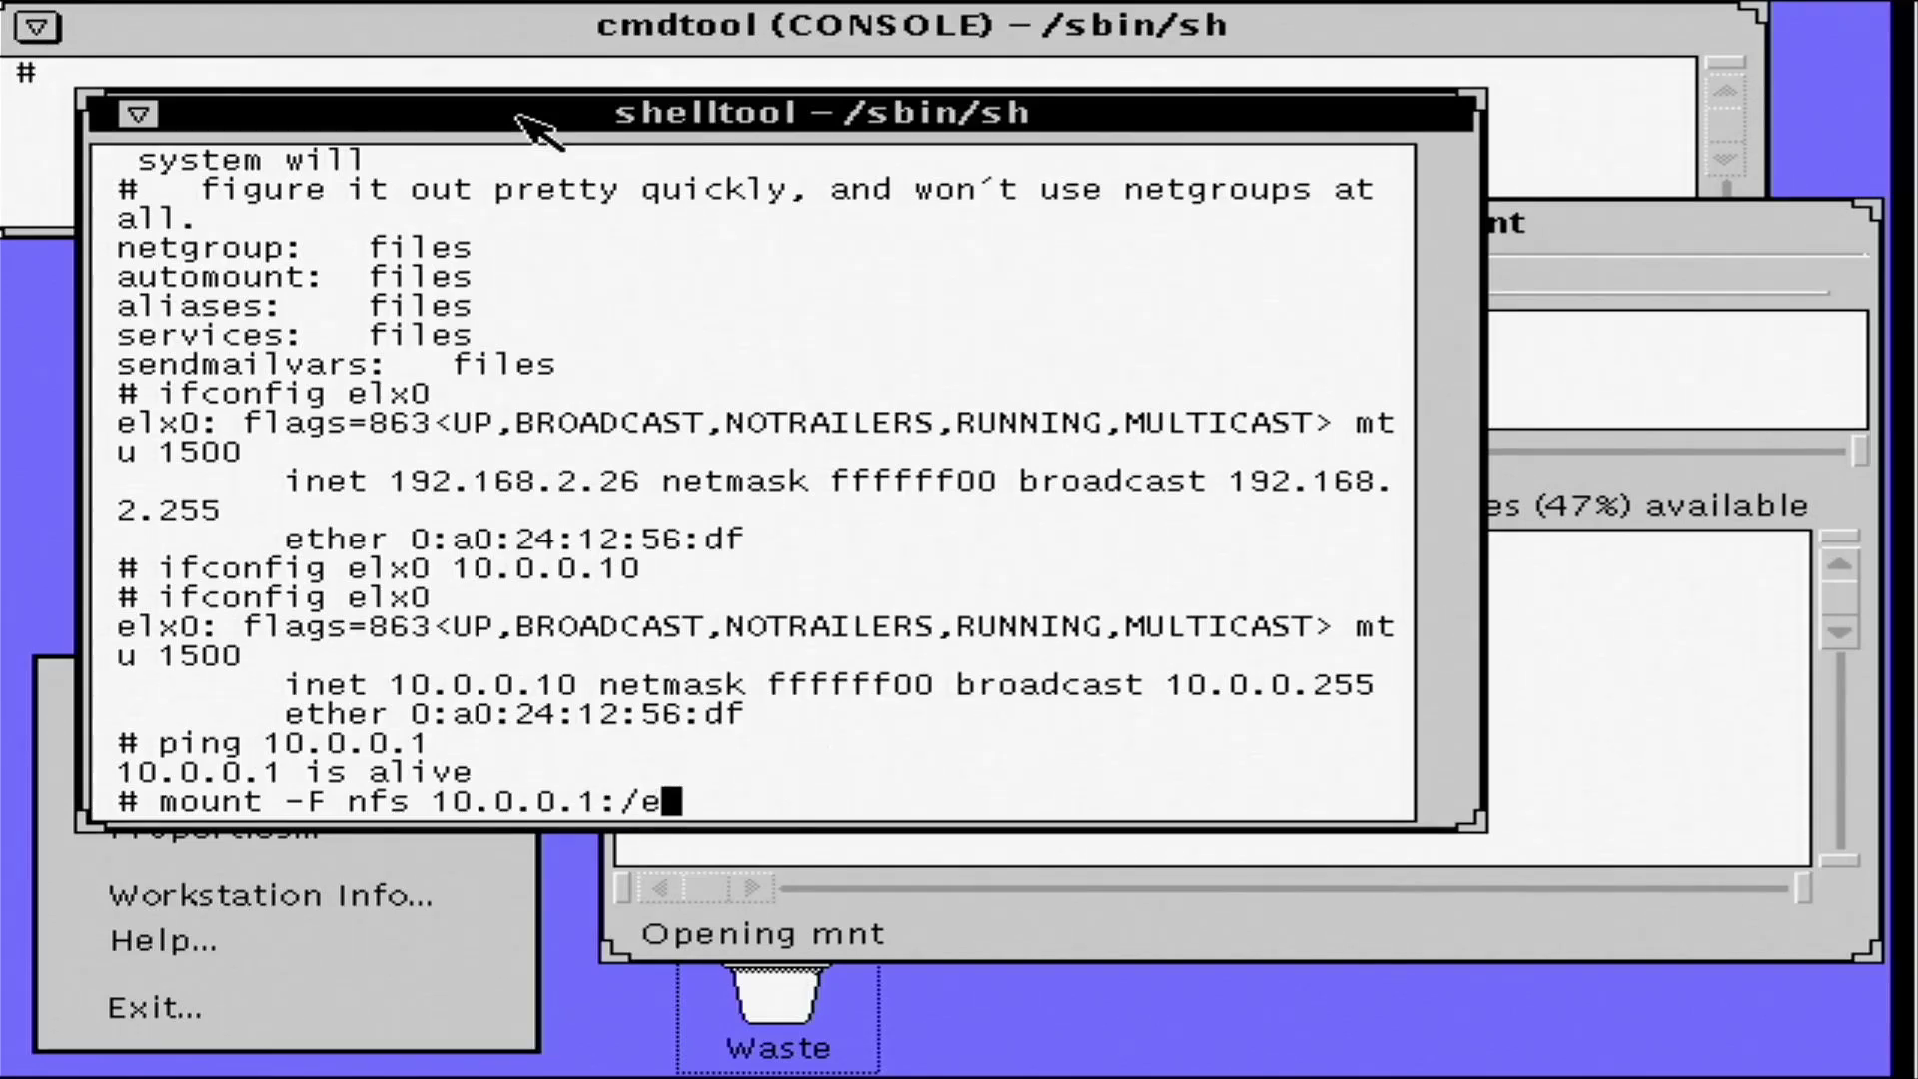
text(xport/Solaris)
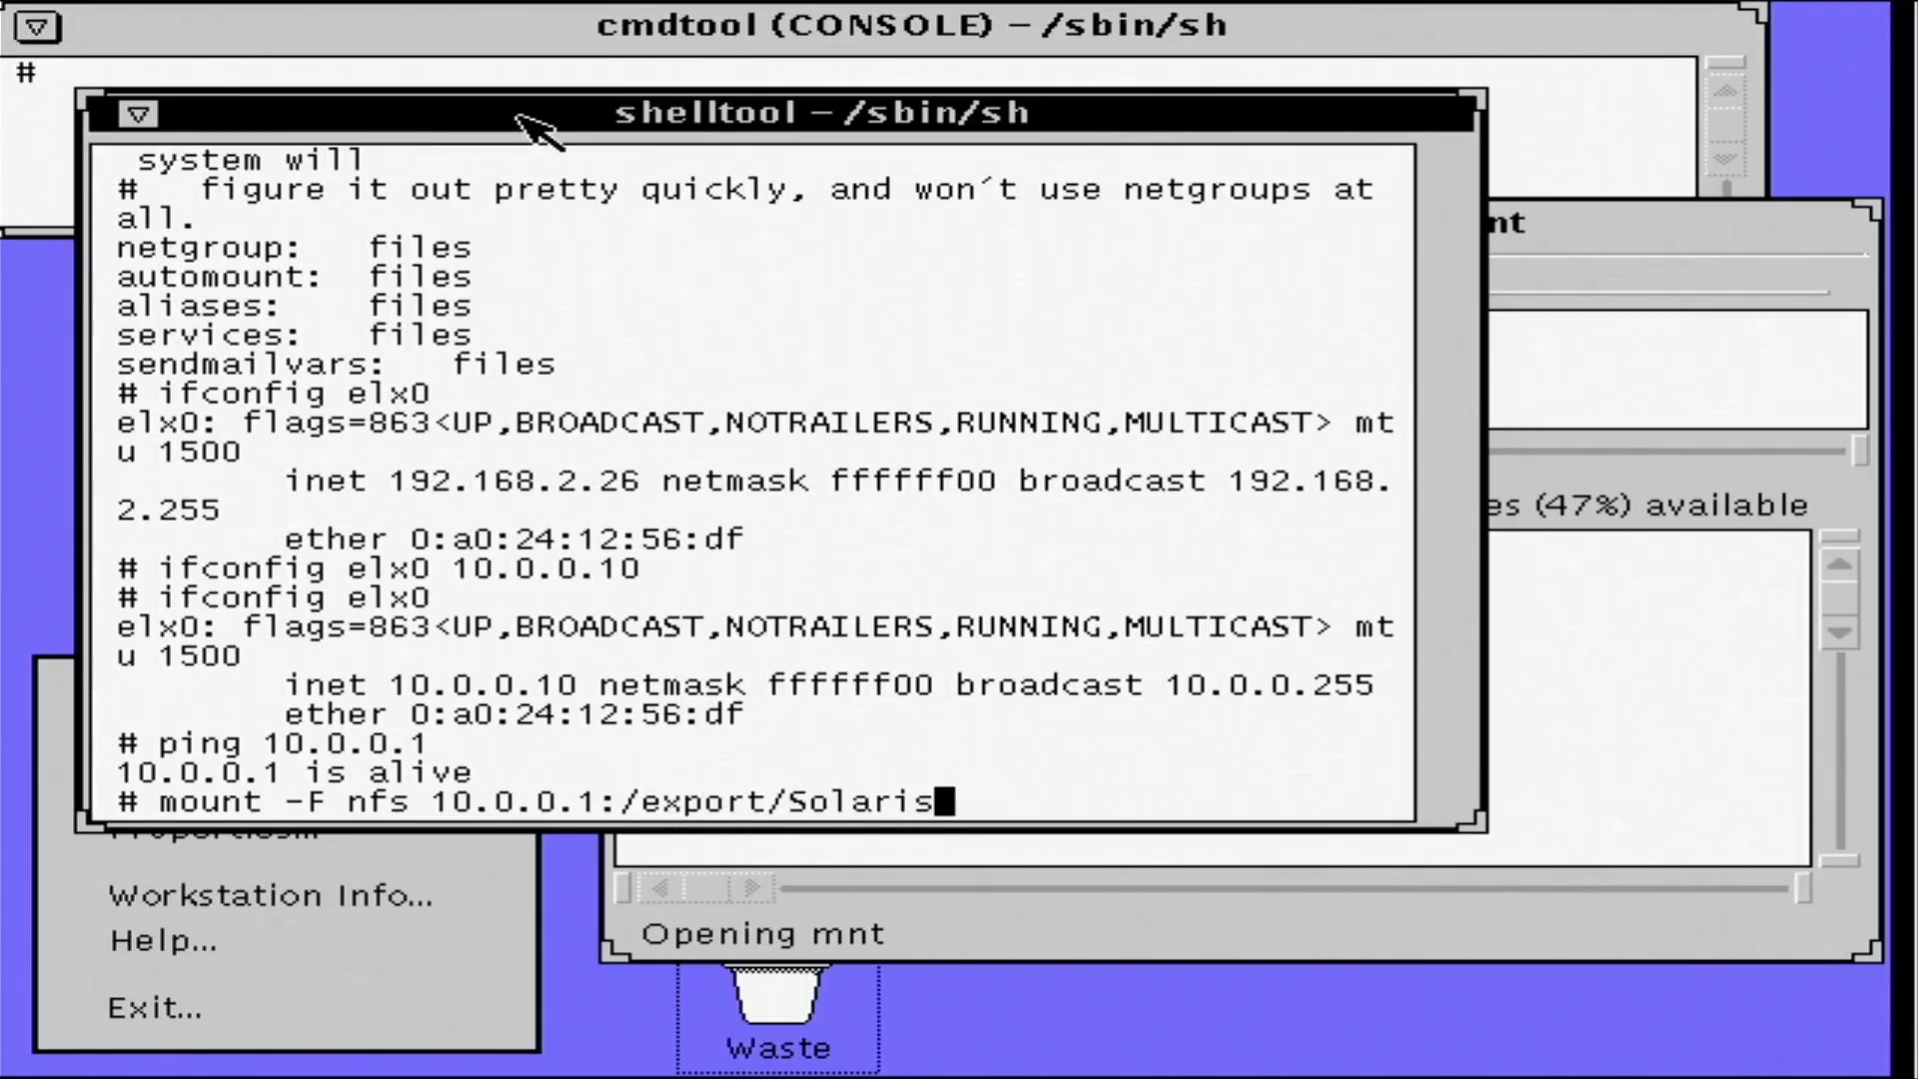
text(_2.6 /mnt)
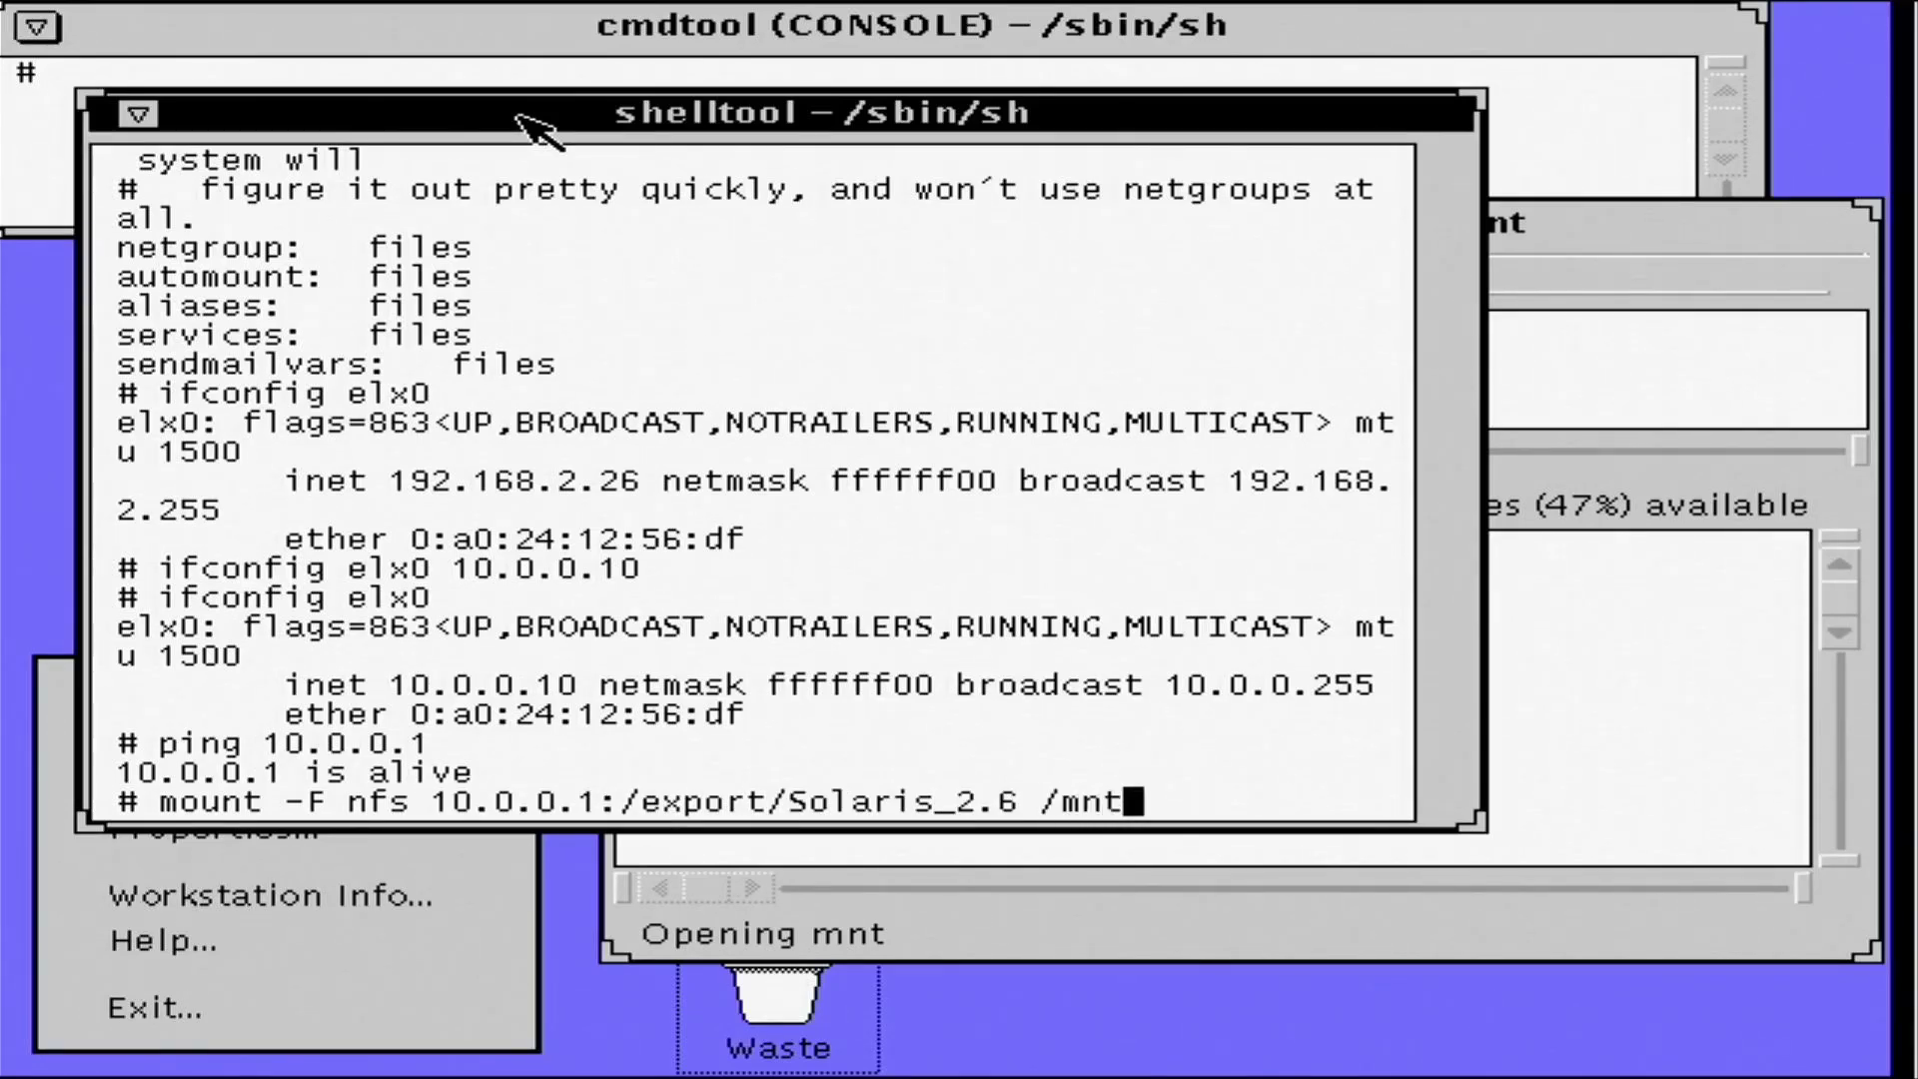
key(Return)
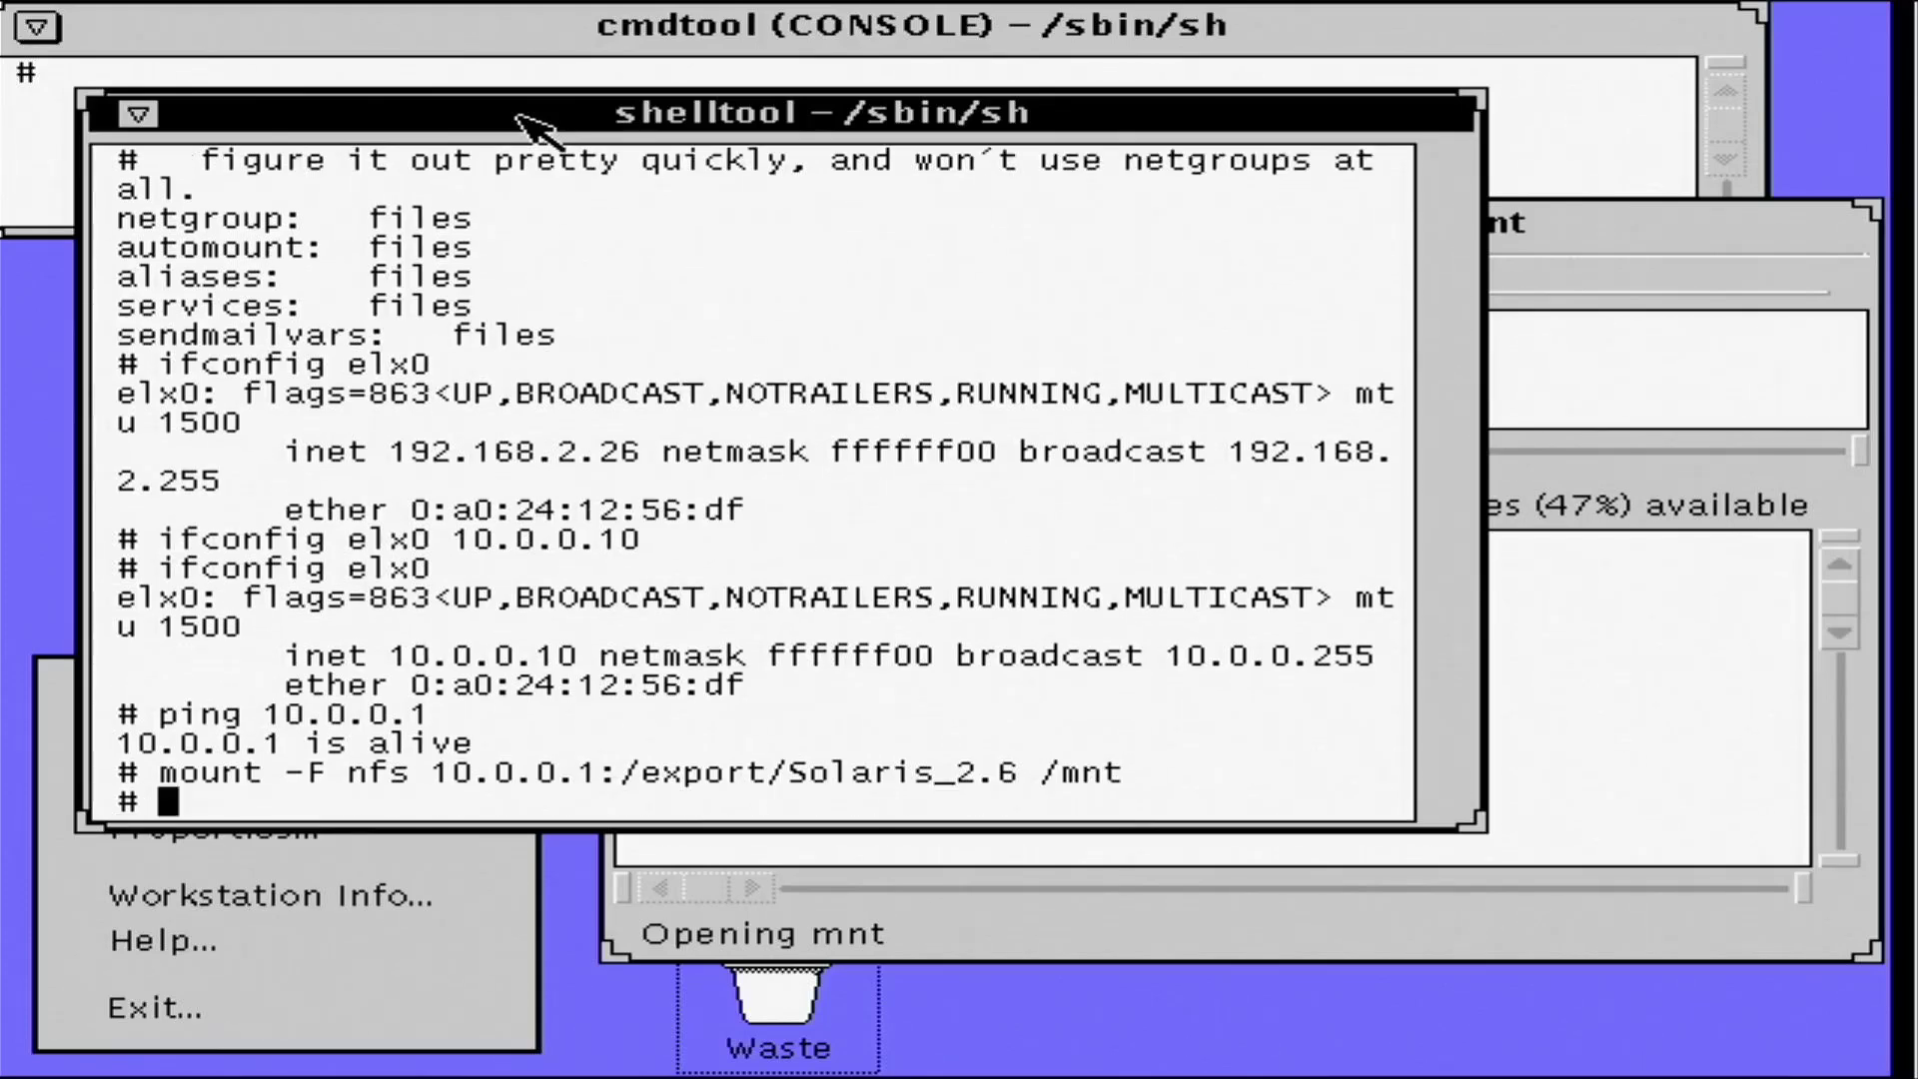
text(mount)
key(Return)
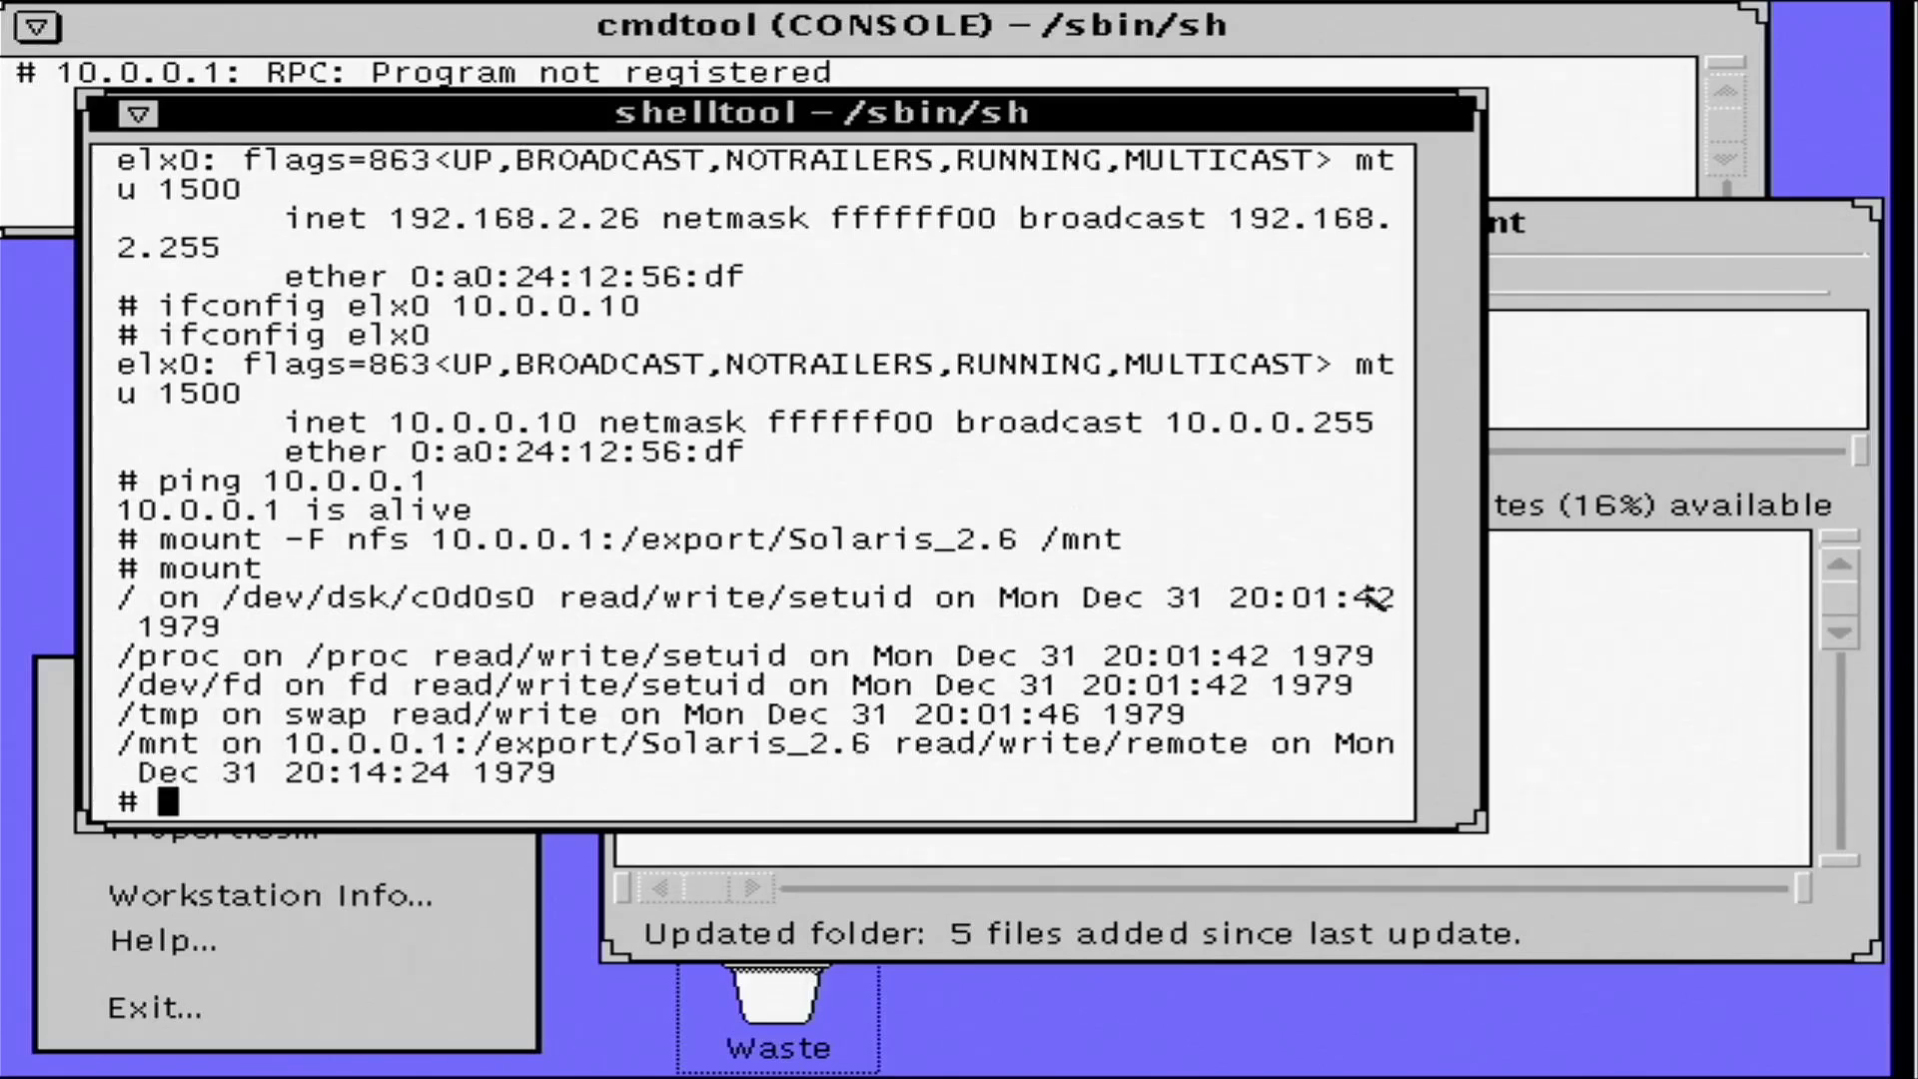
- Open Docs, release_info and C on the mounted share, then go back to /
click(1663, 319)
click(1578, 228)
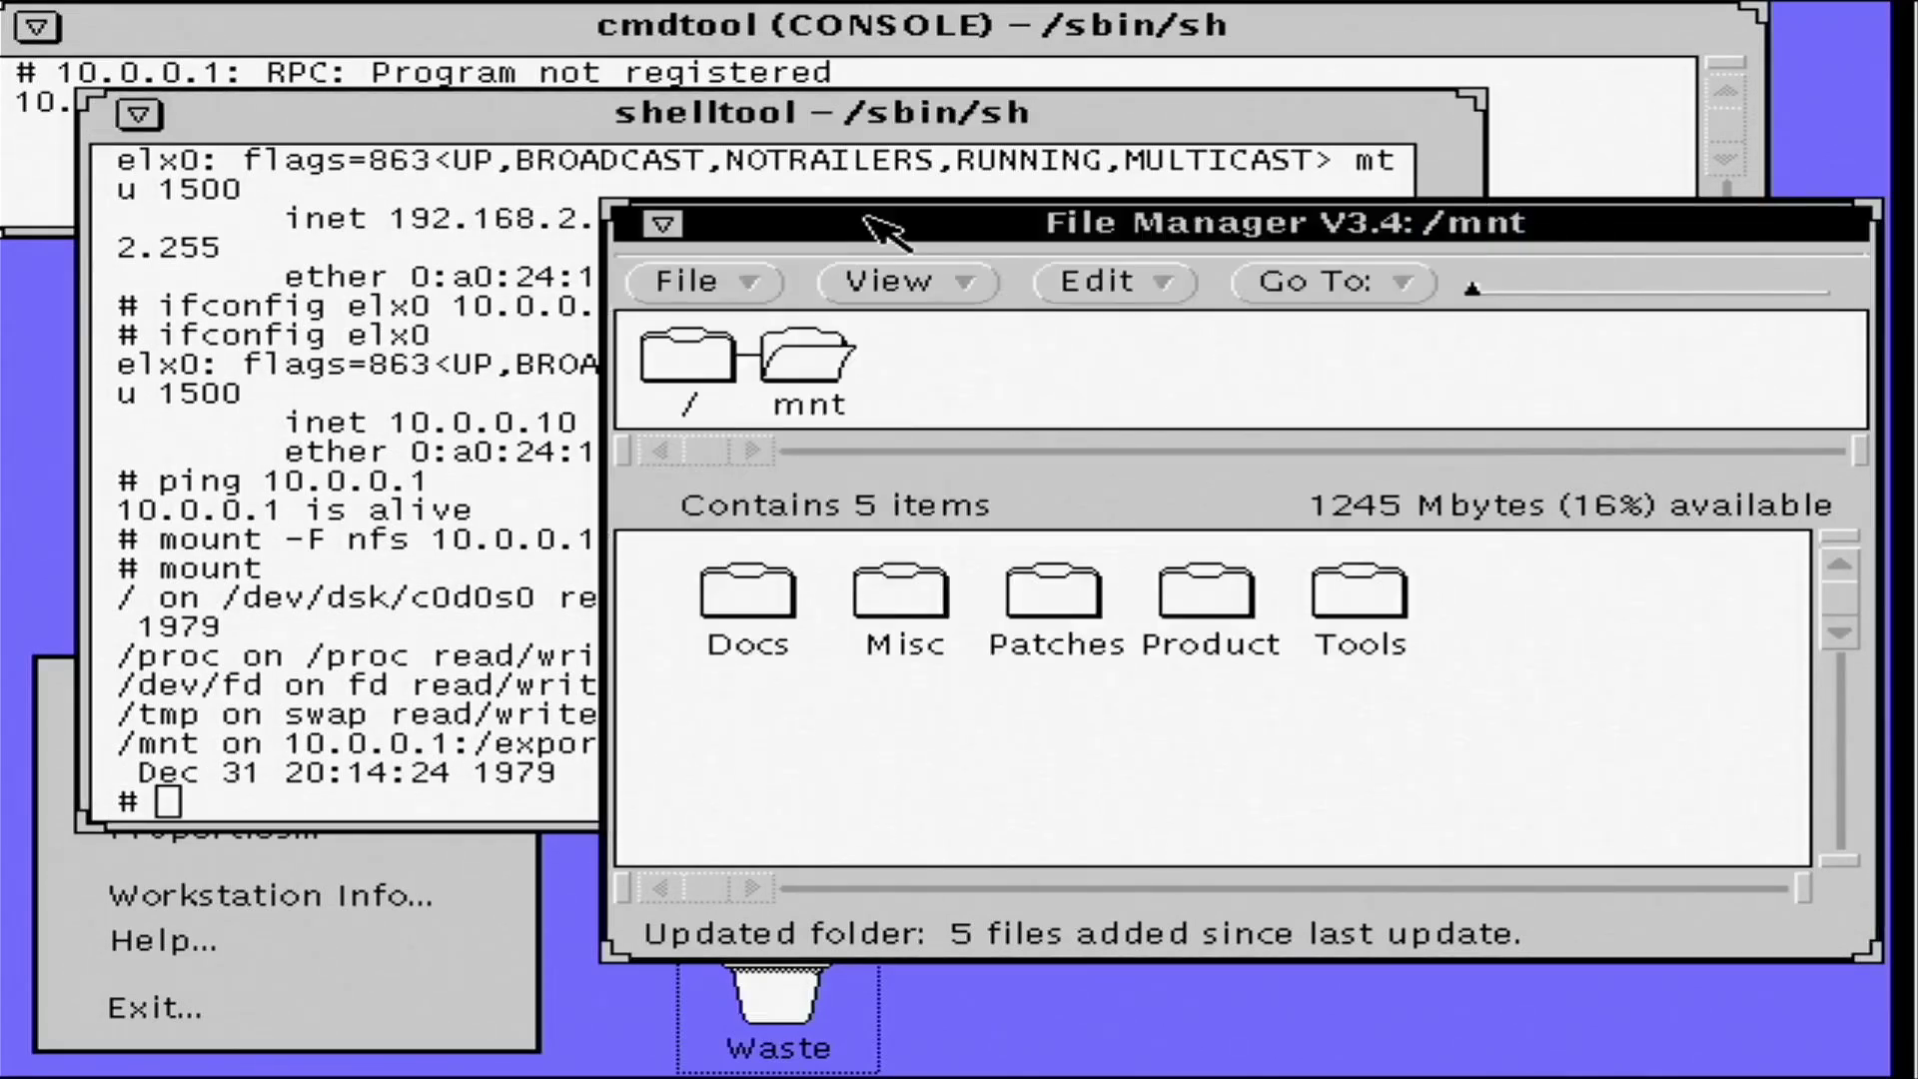
double_click(741, 596)
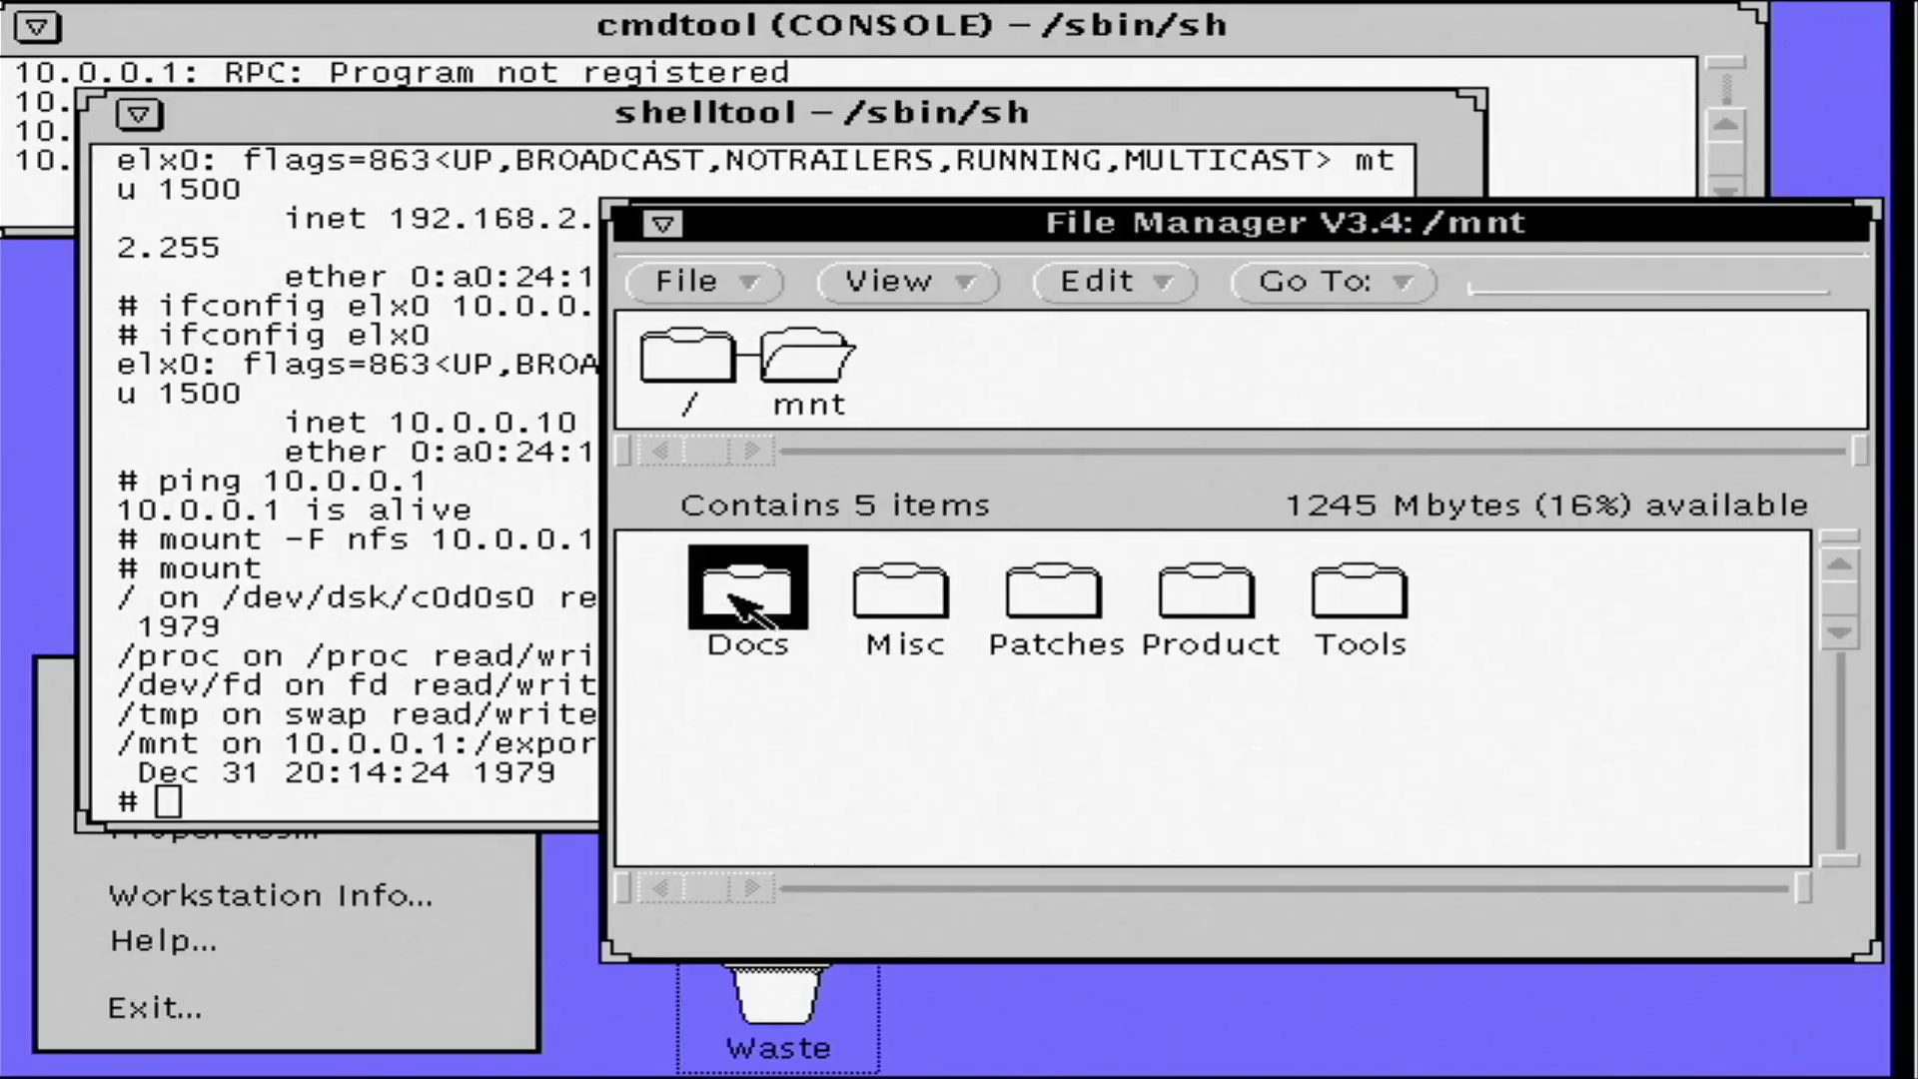
double_click(730, 595)
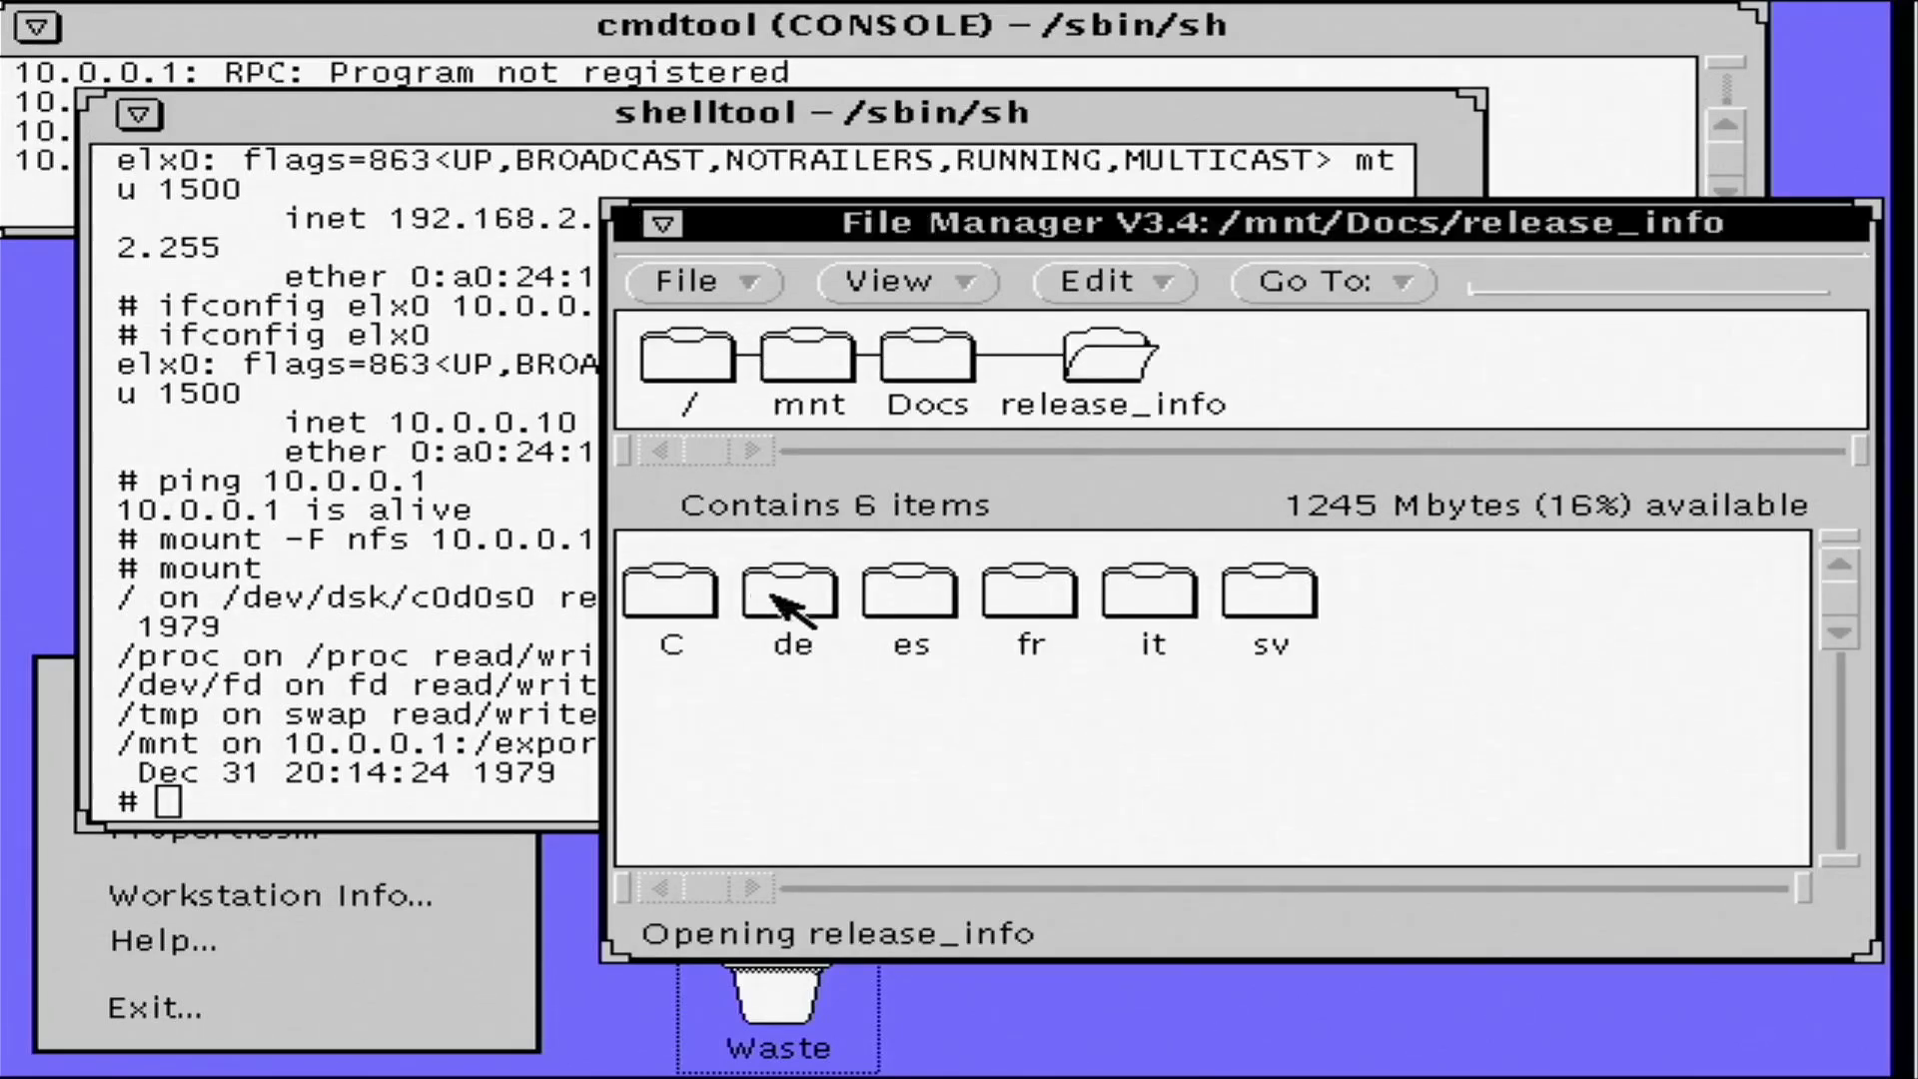
double_click(699, 591)
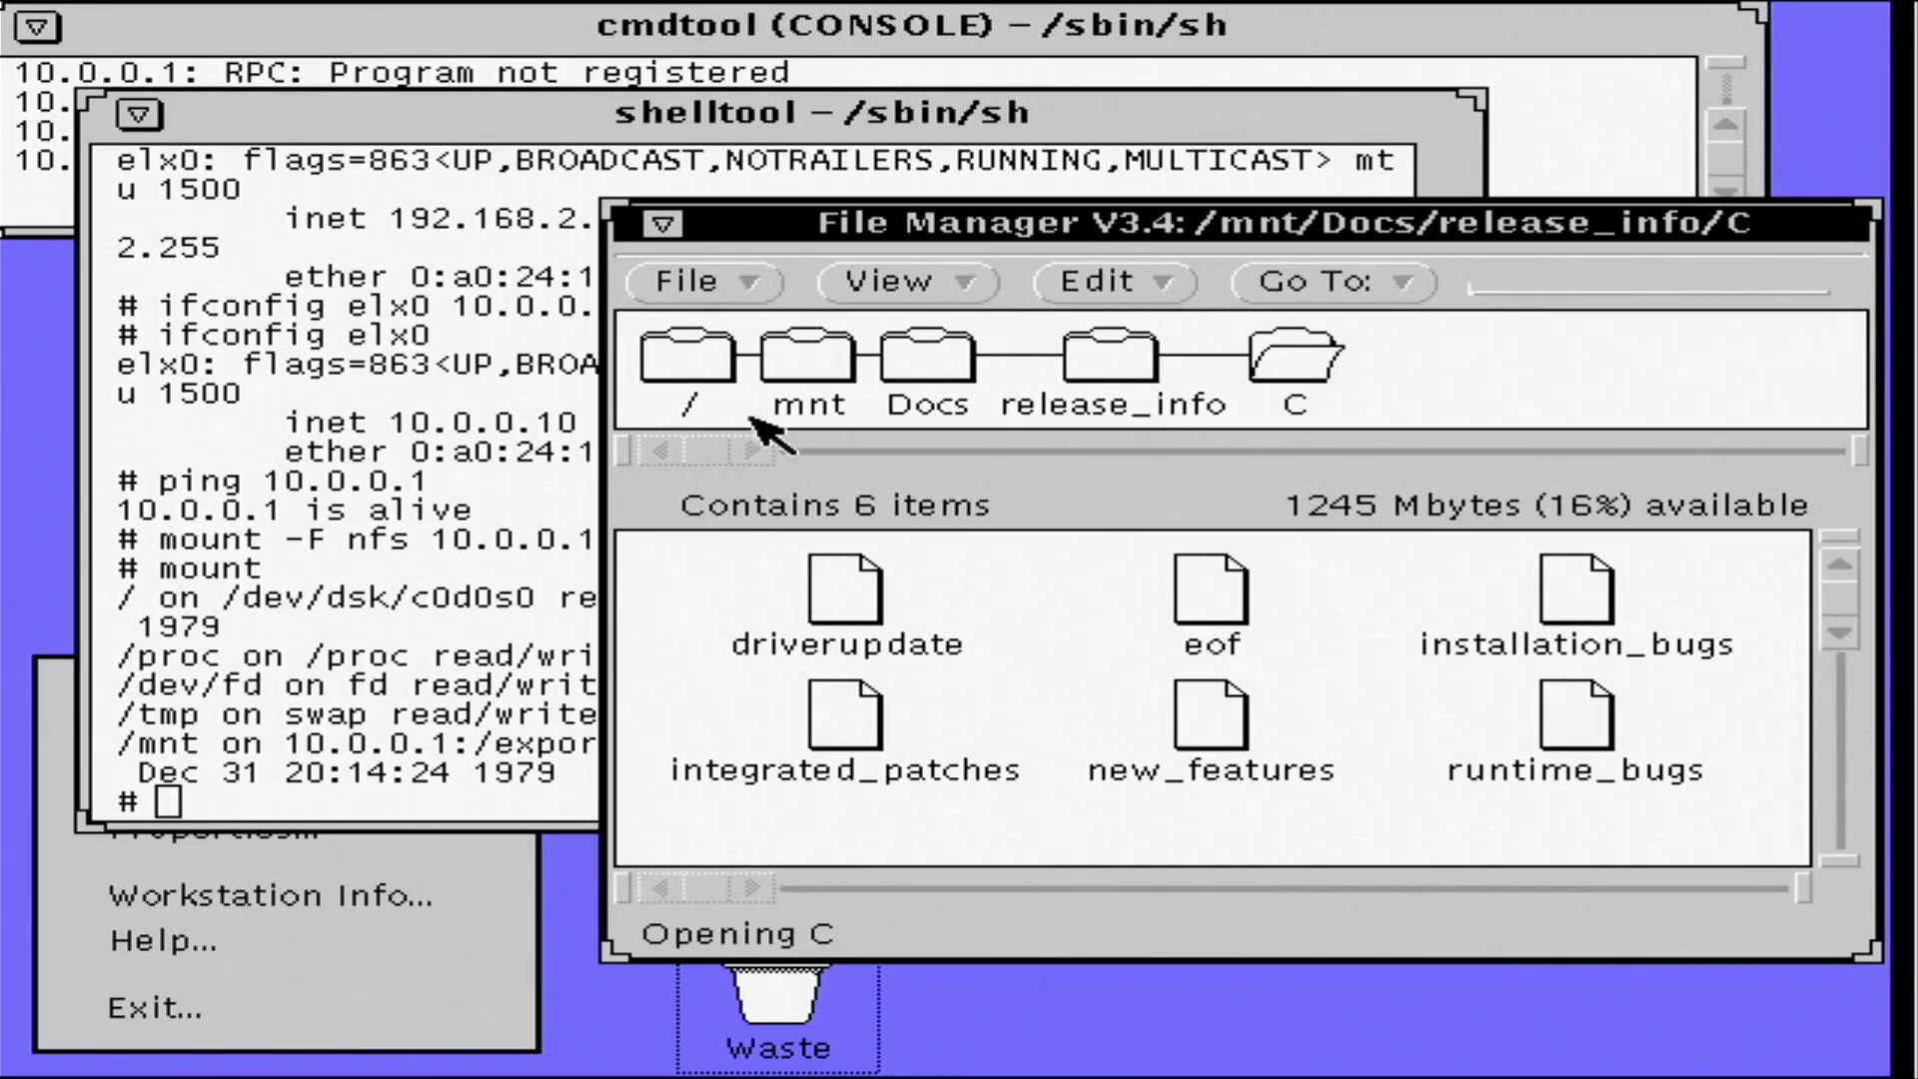
click(699, 366)
double_click(715, 375)
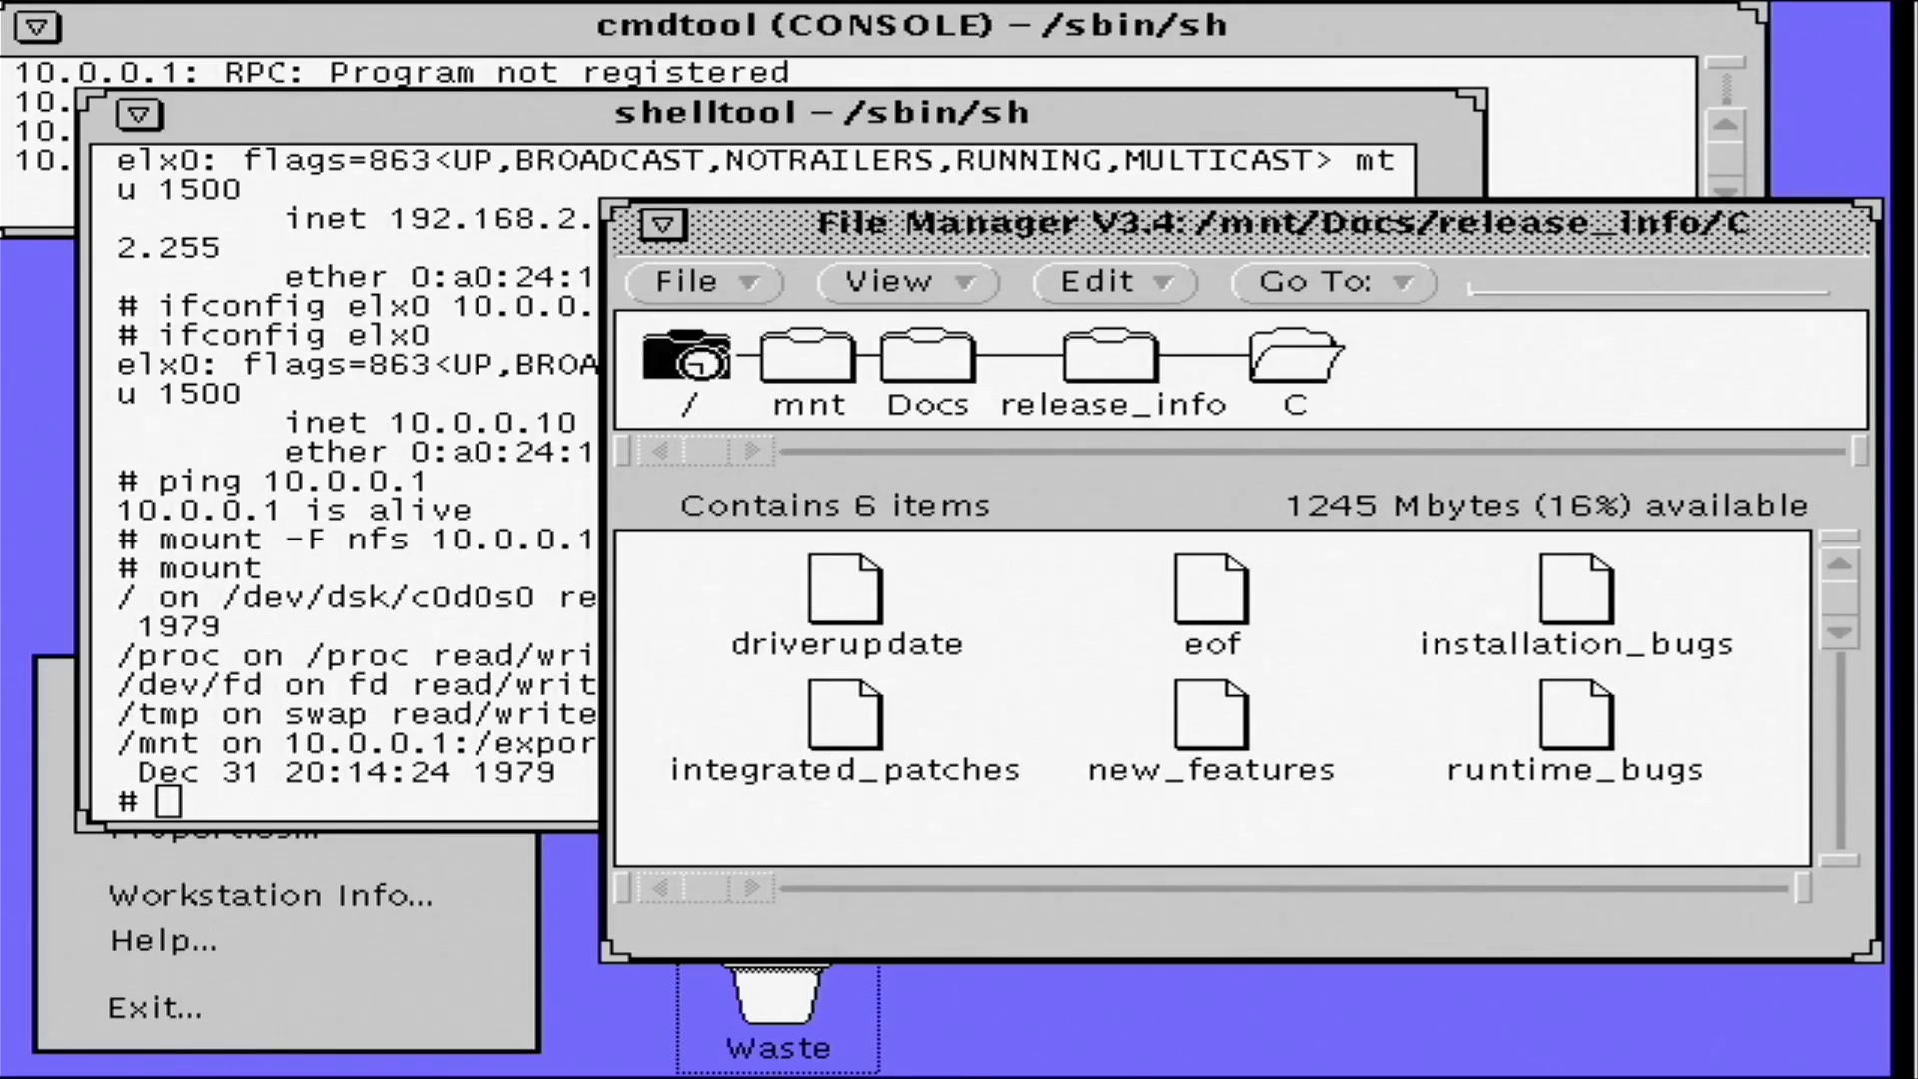
click(470, 516)
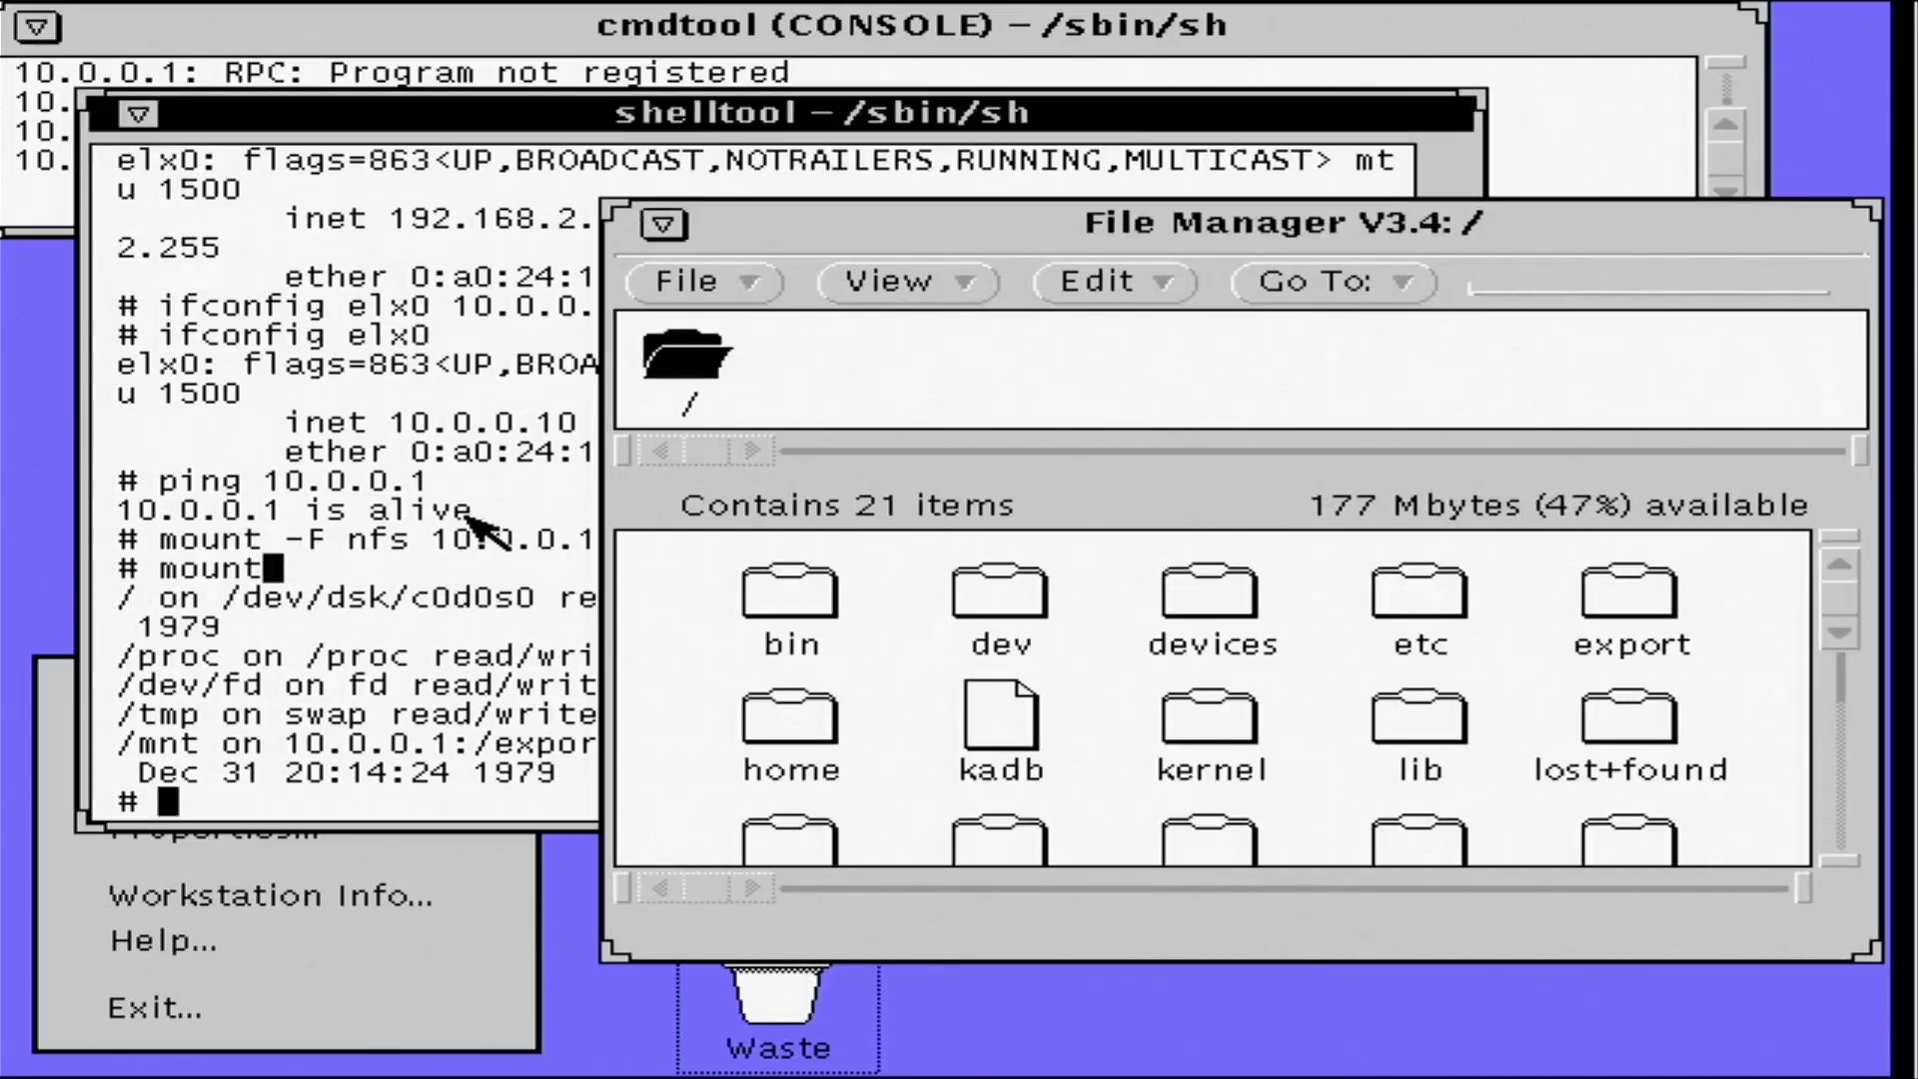
- Run umount /mnt, then enlarge File Manager and open mnt to see 0 items
text(umount /mnt)
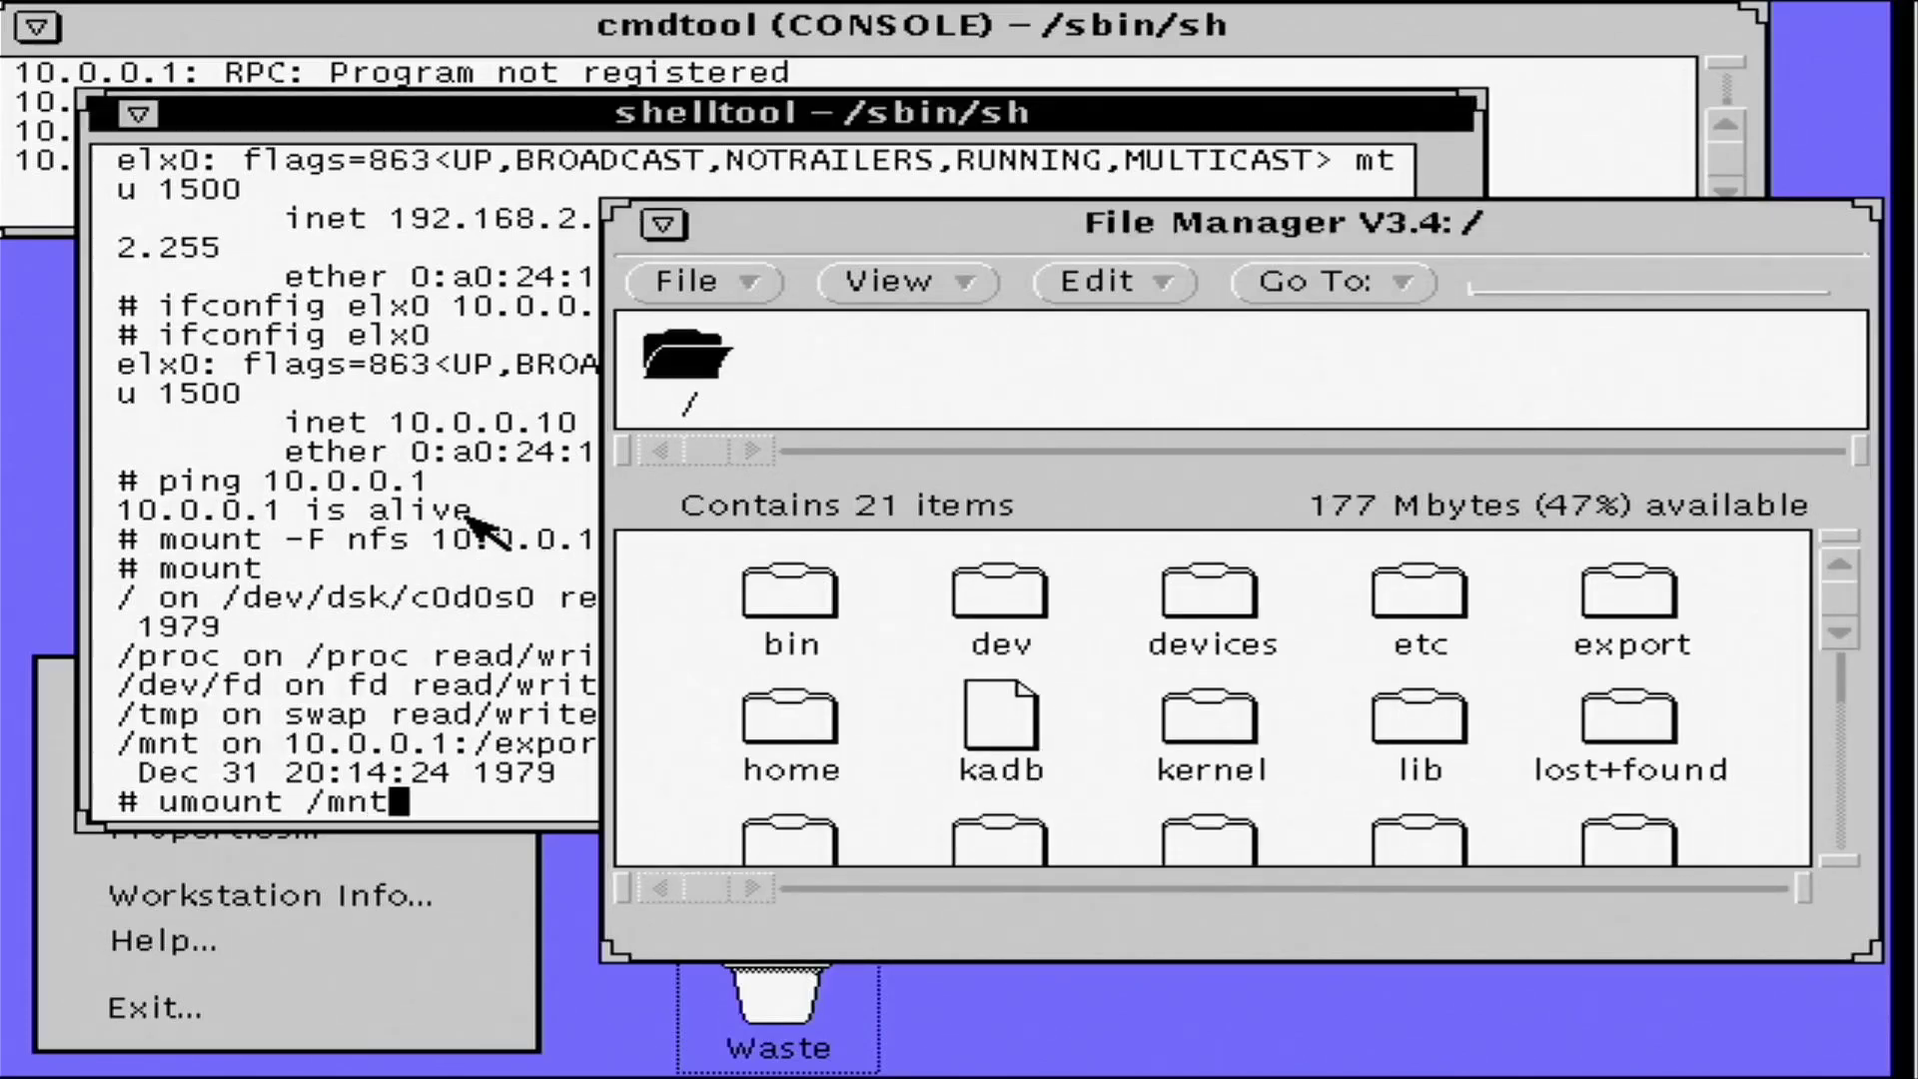
key(Return)
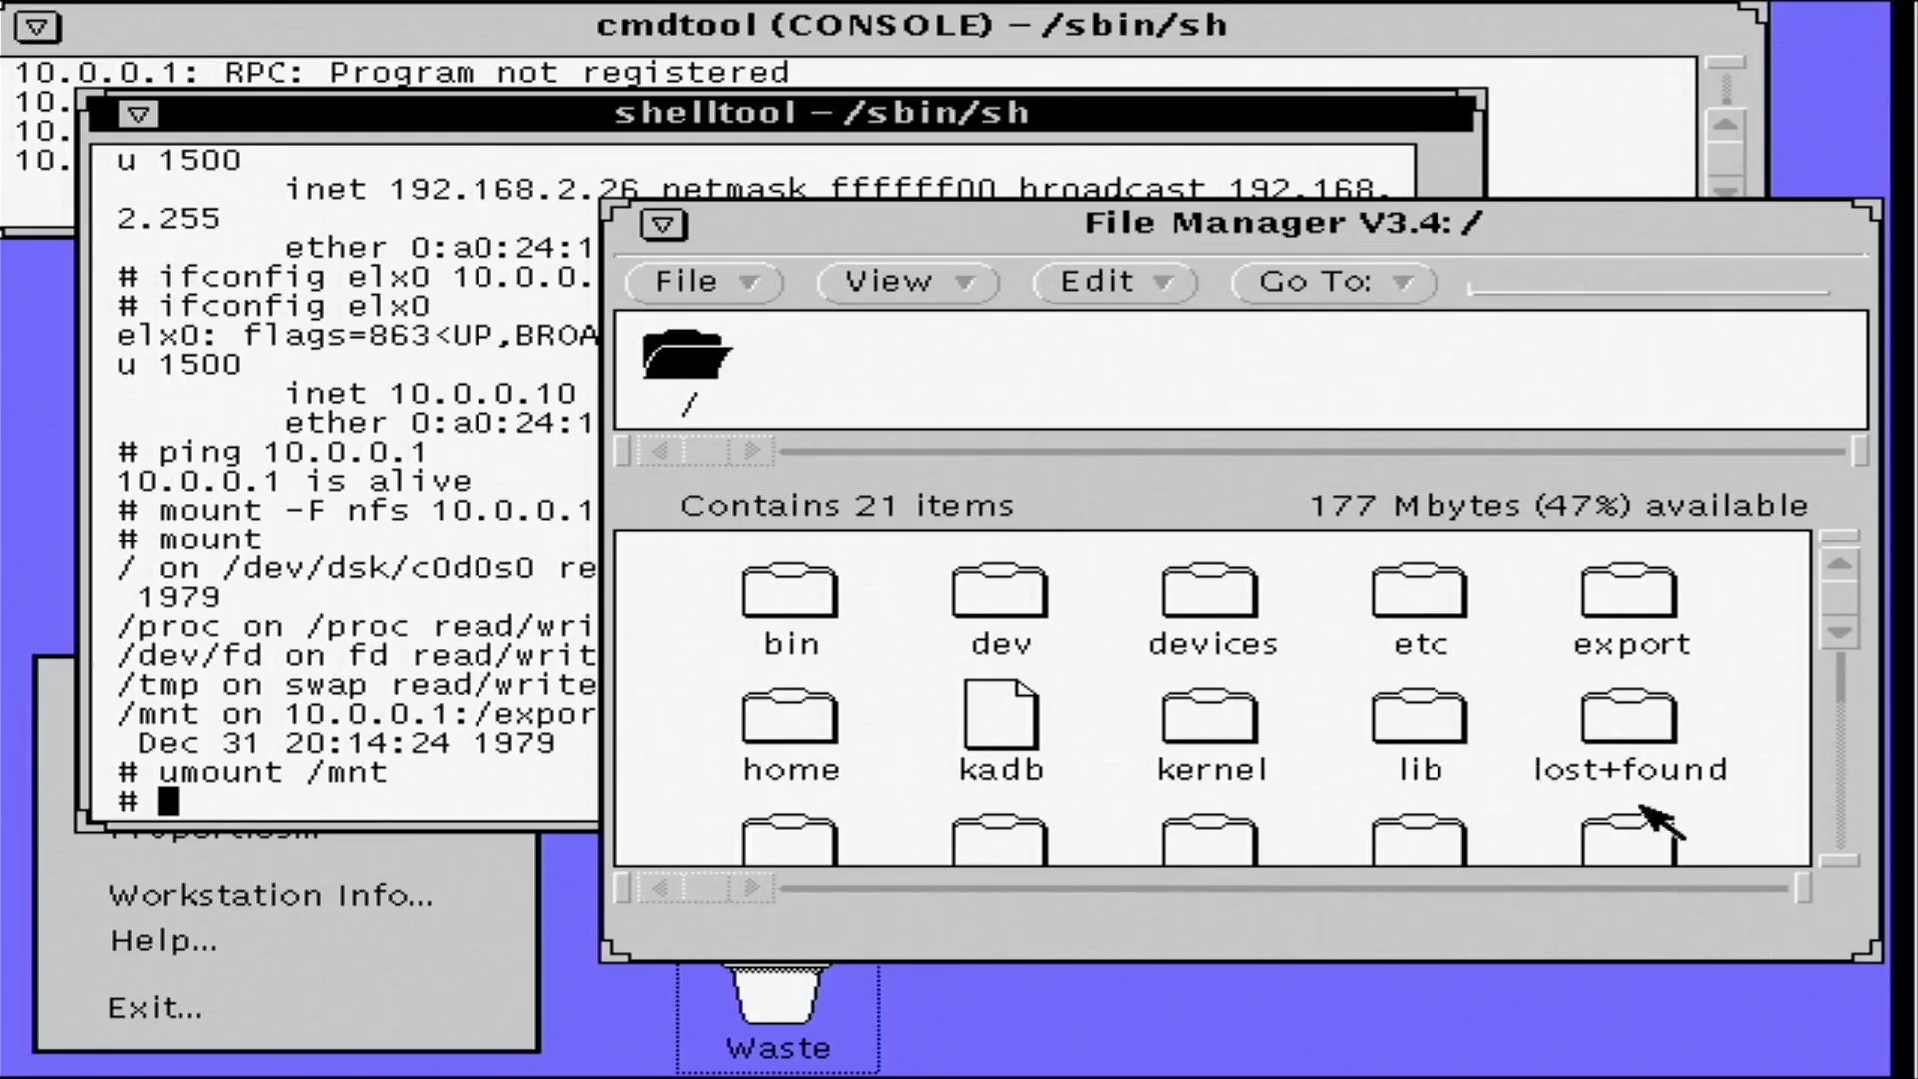
click(1841, 859)
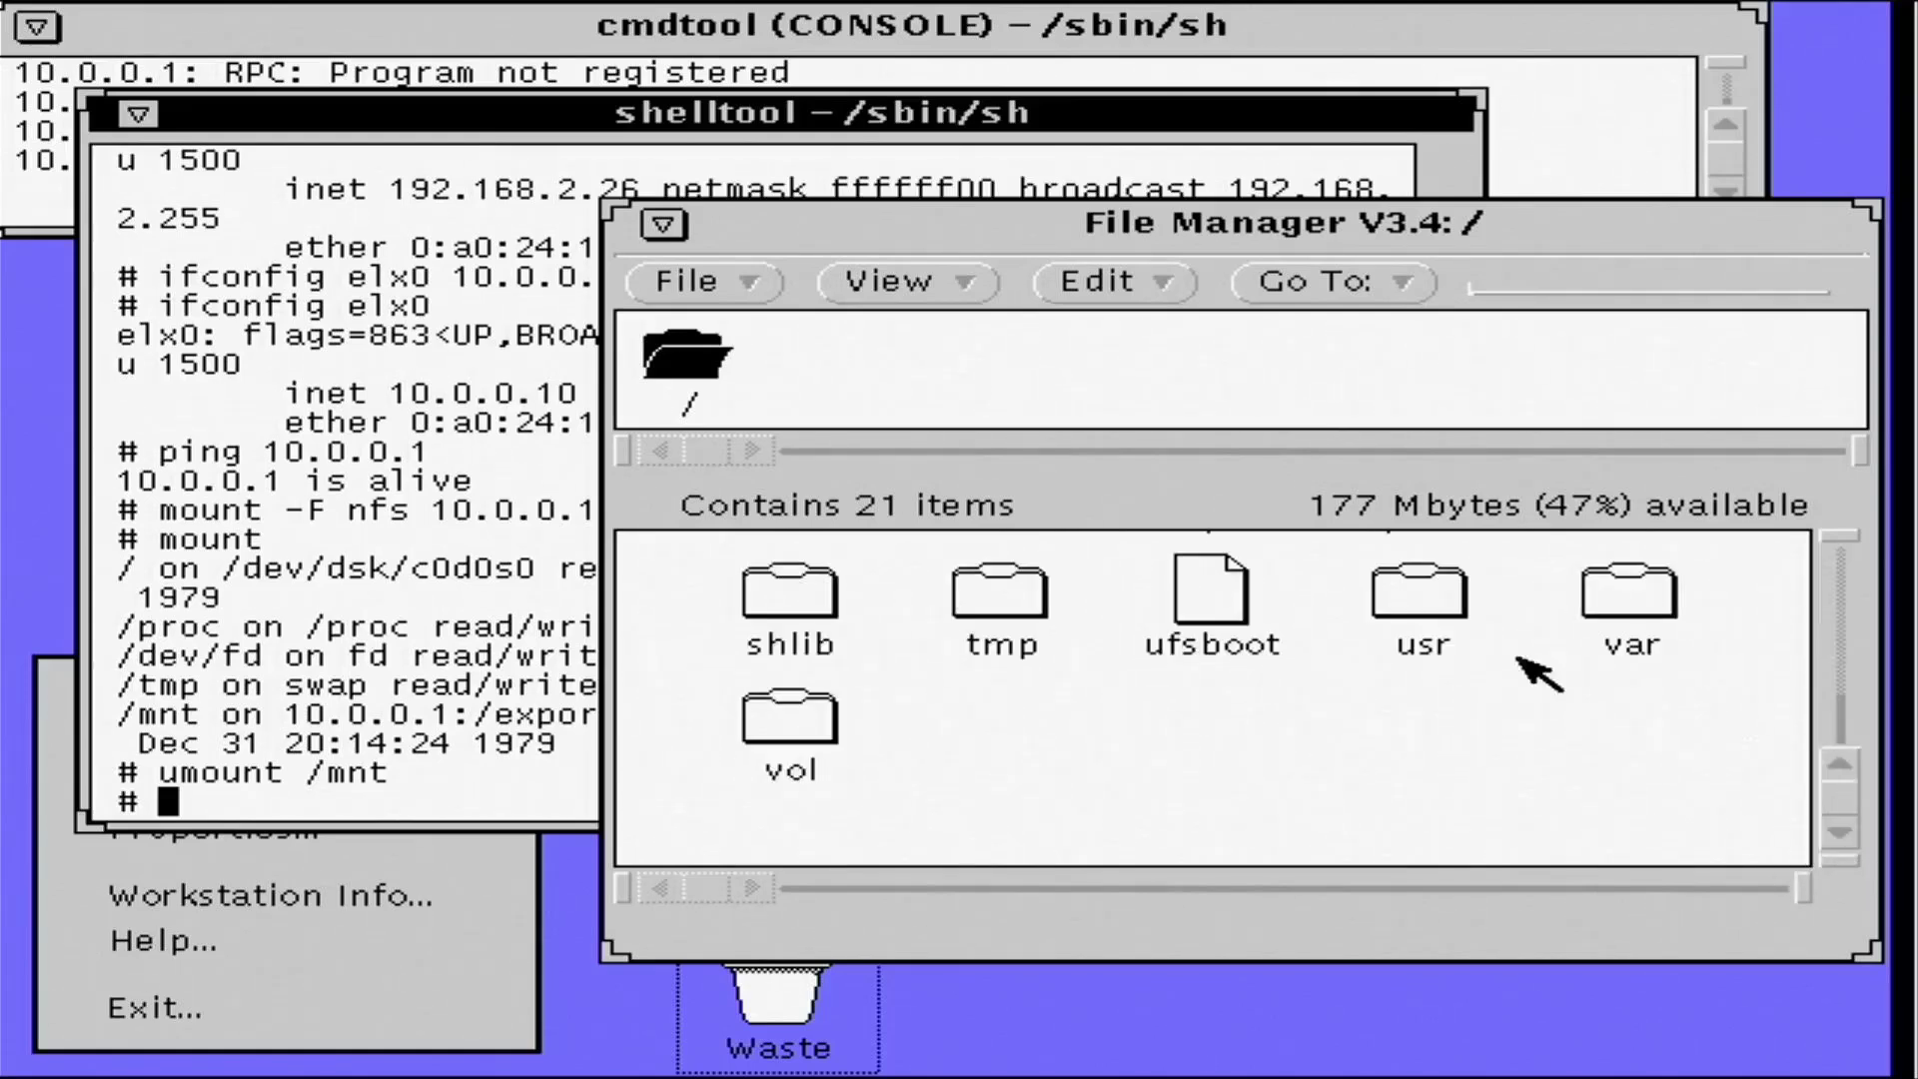
click(1836, 544)
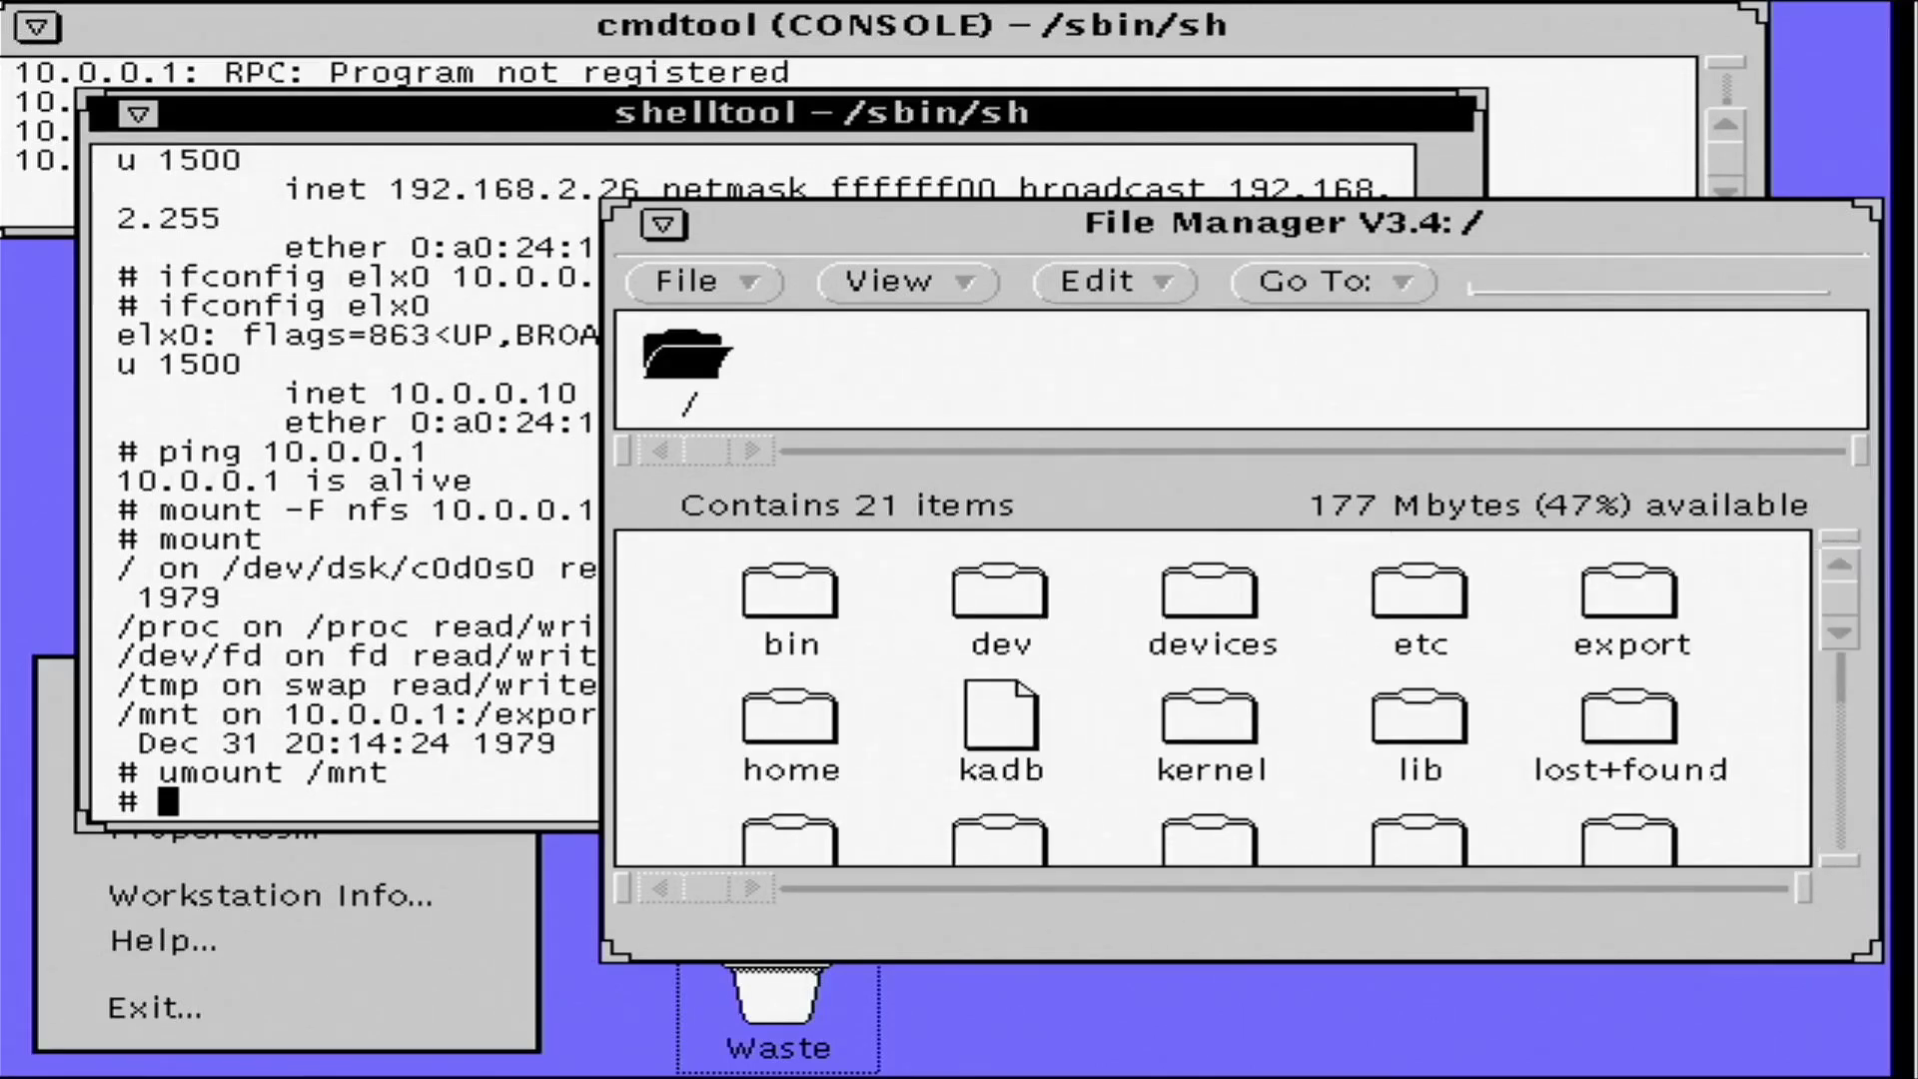
click(785, 840)
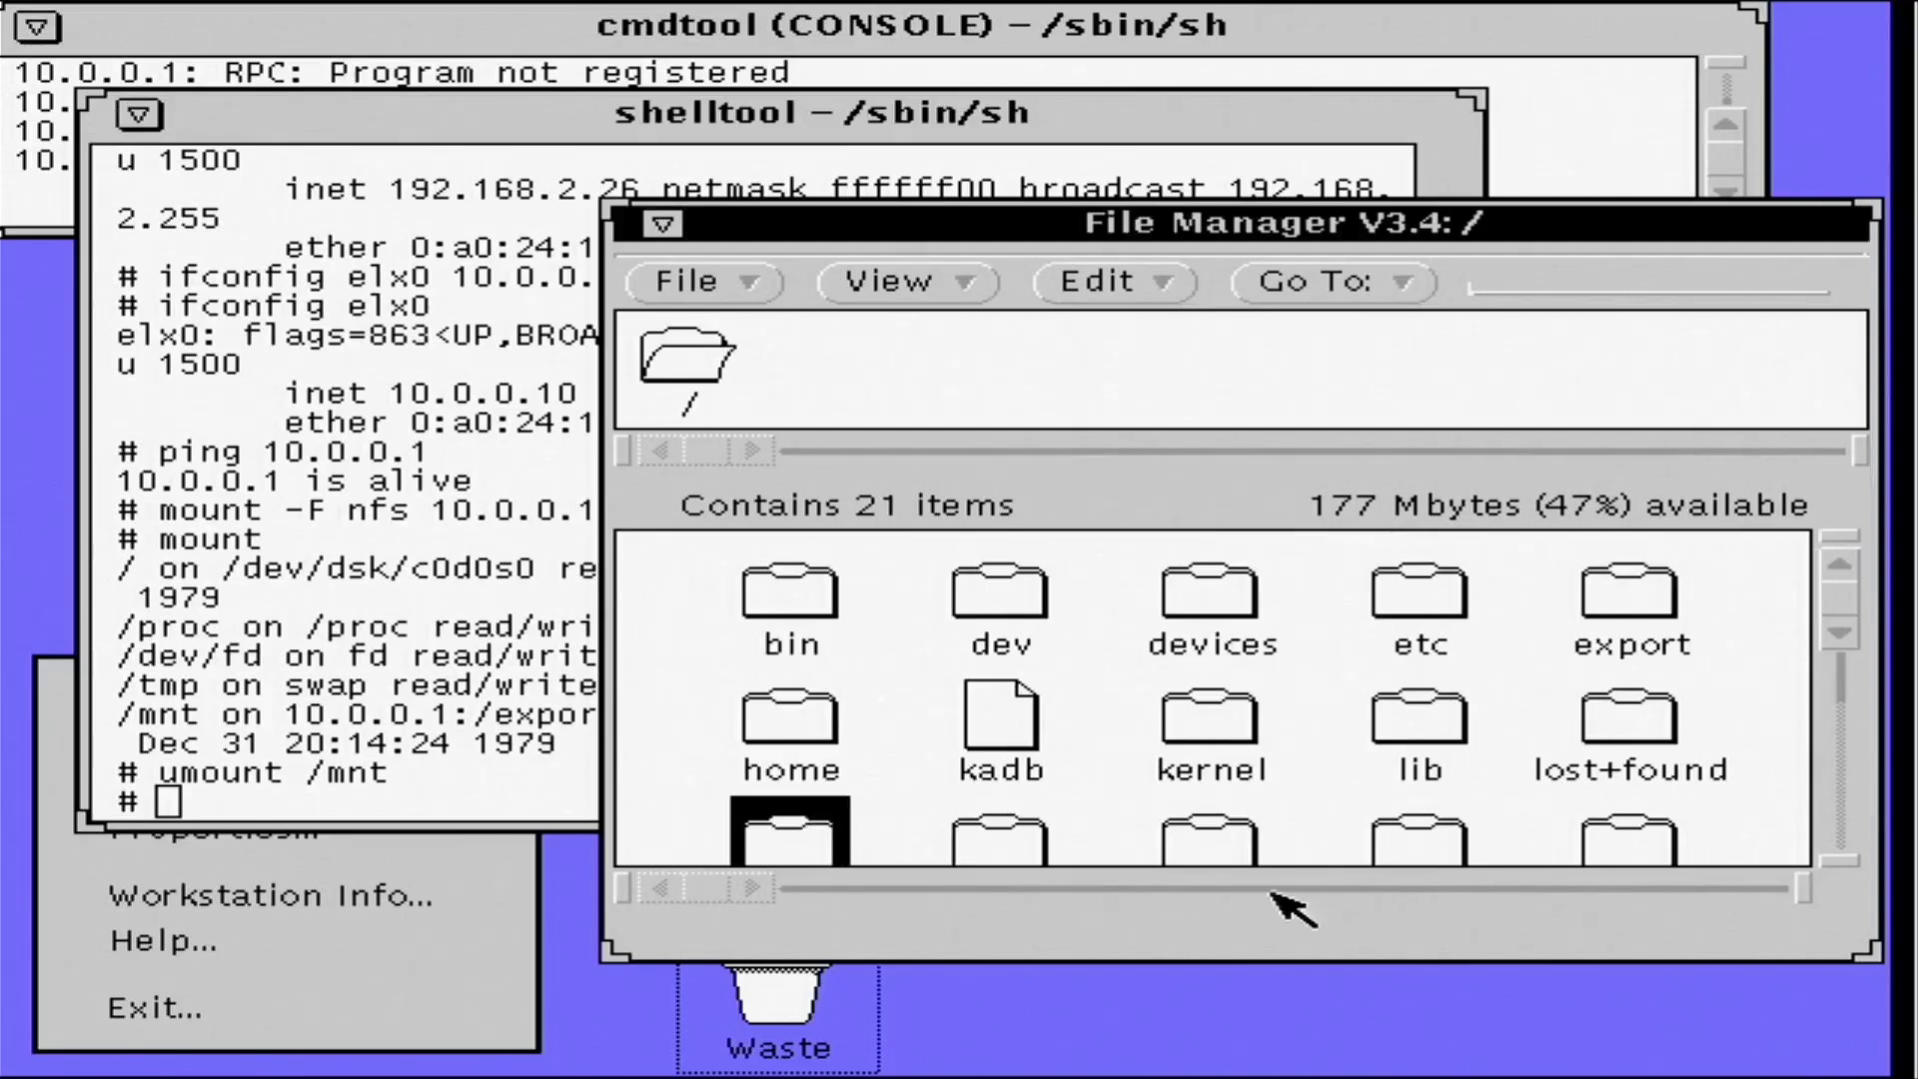
drag(1863, 957, 1860, 1004)
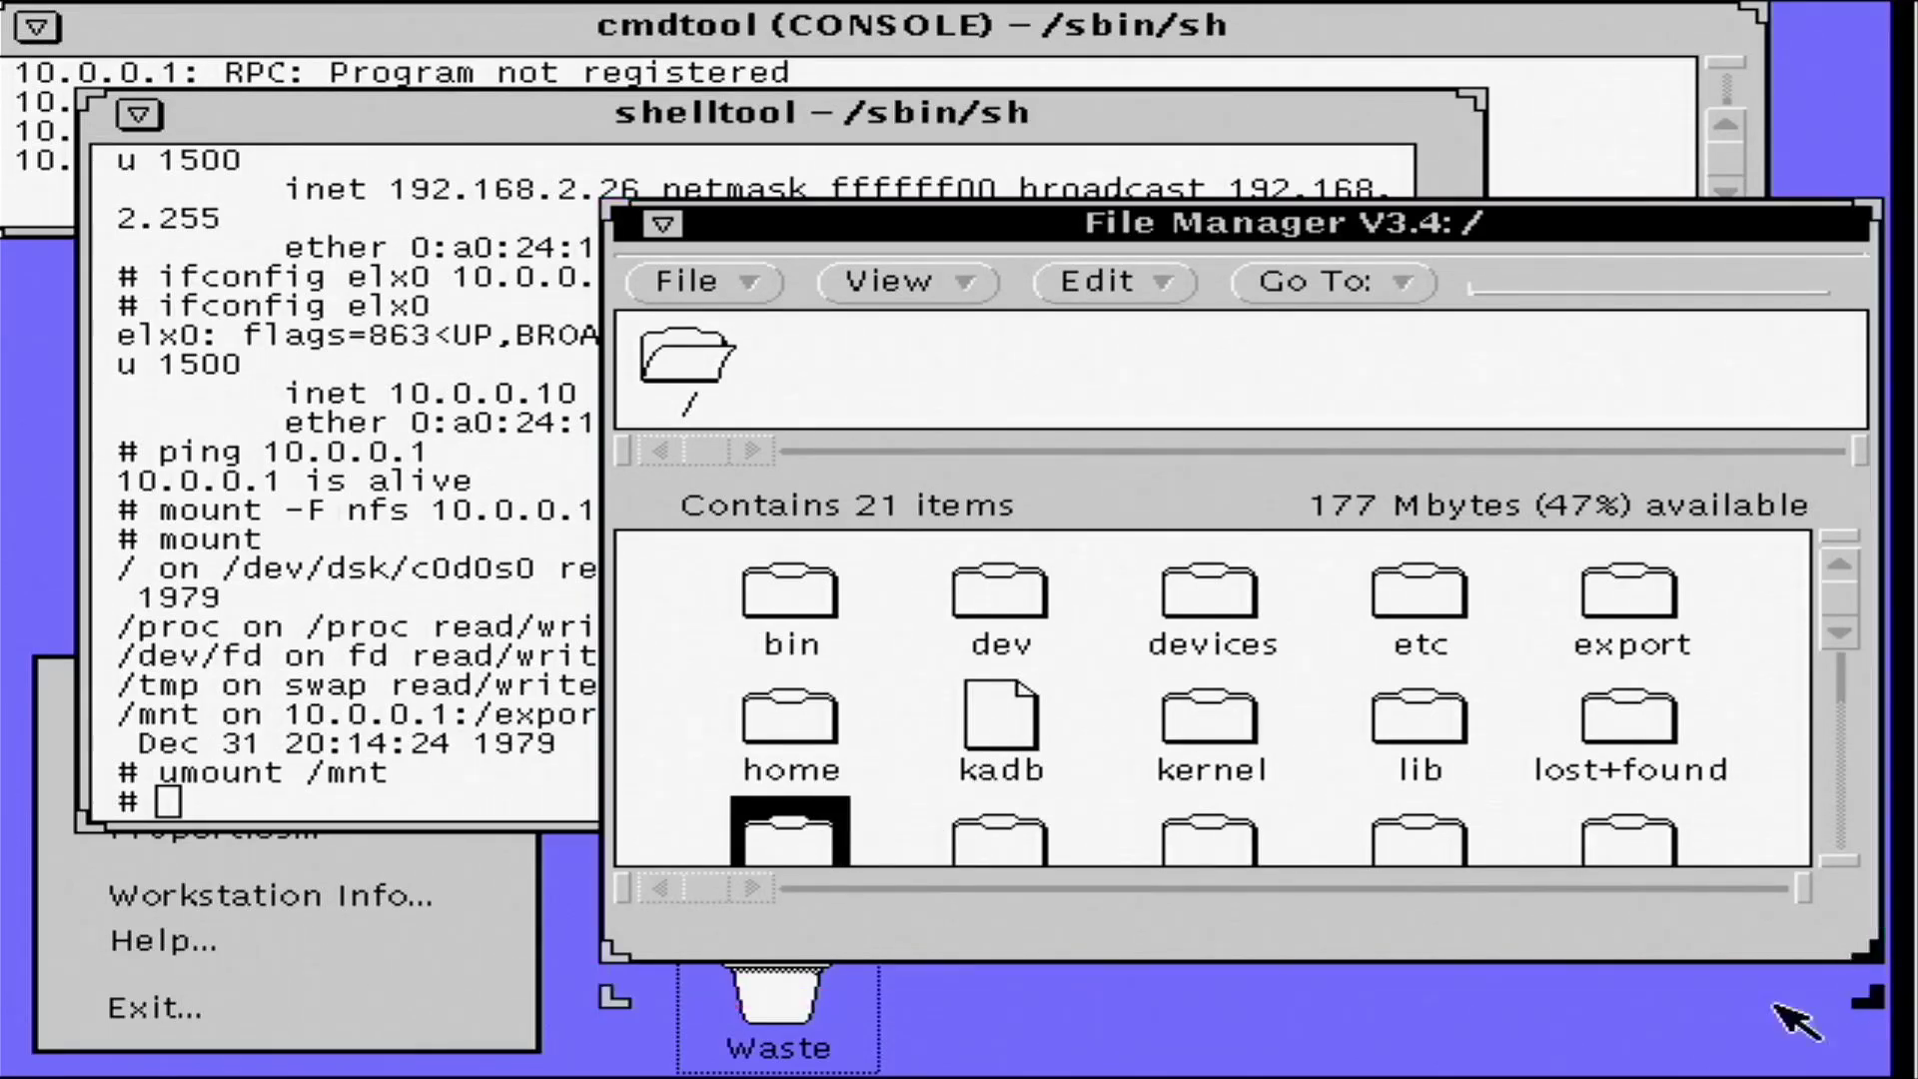
double_click(771, 831)
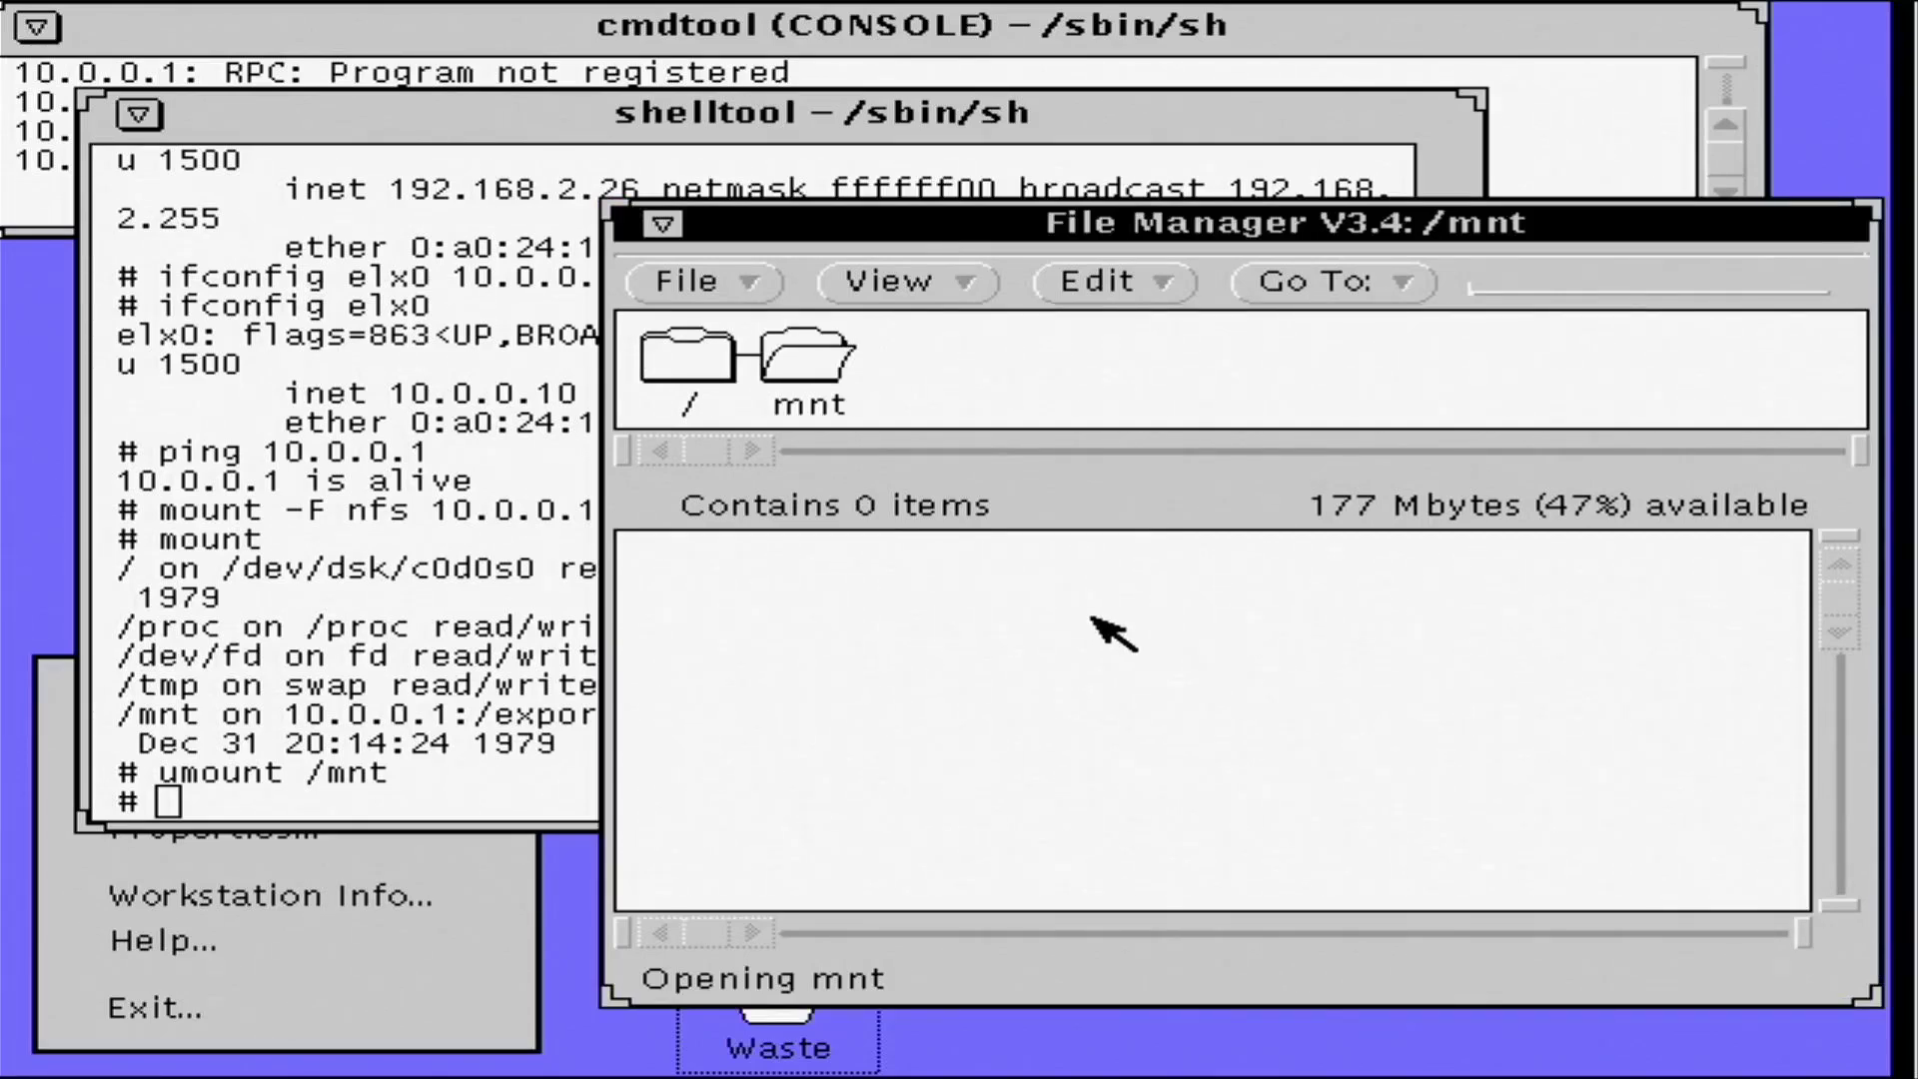
click(532, 124)
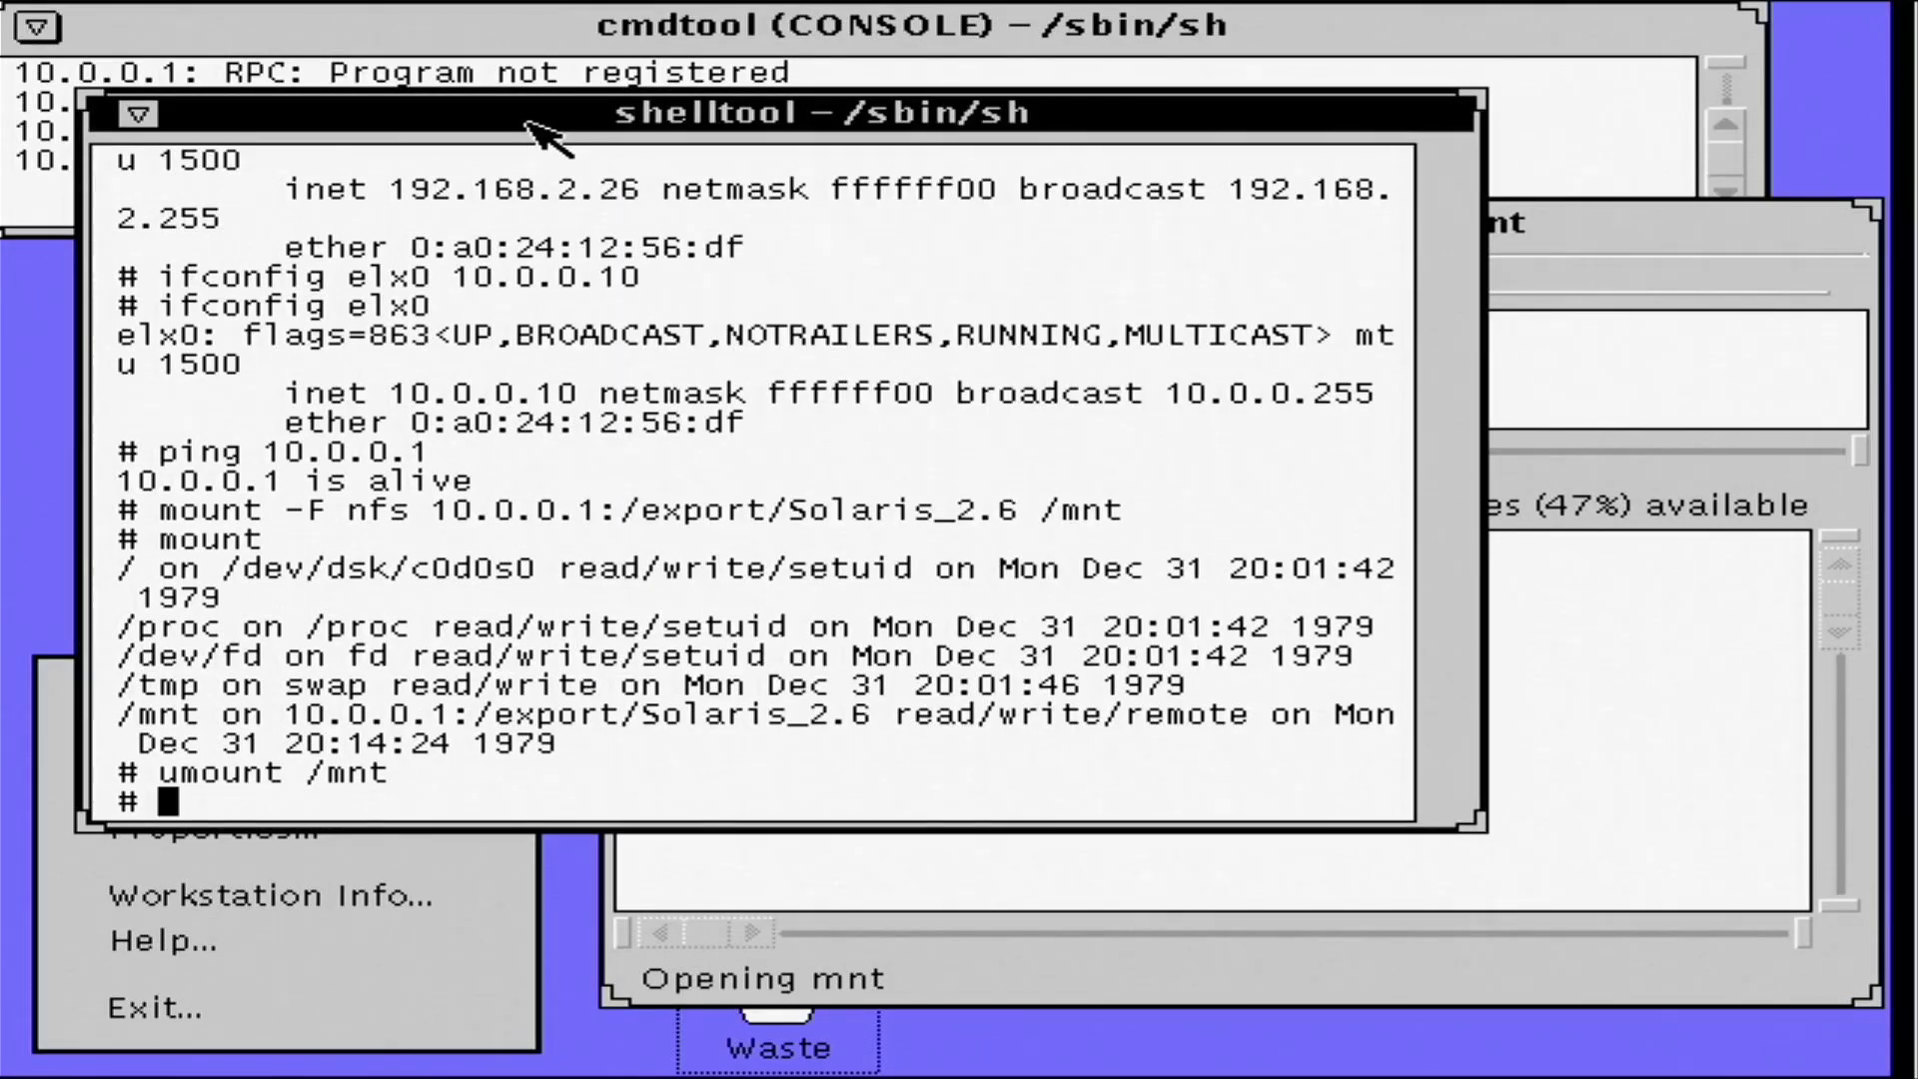
- Run netstat -an | more, page through the UDP and TCP sockets, and quit with q
text(net)
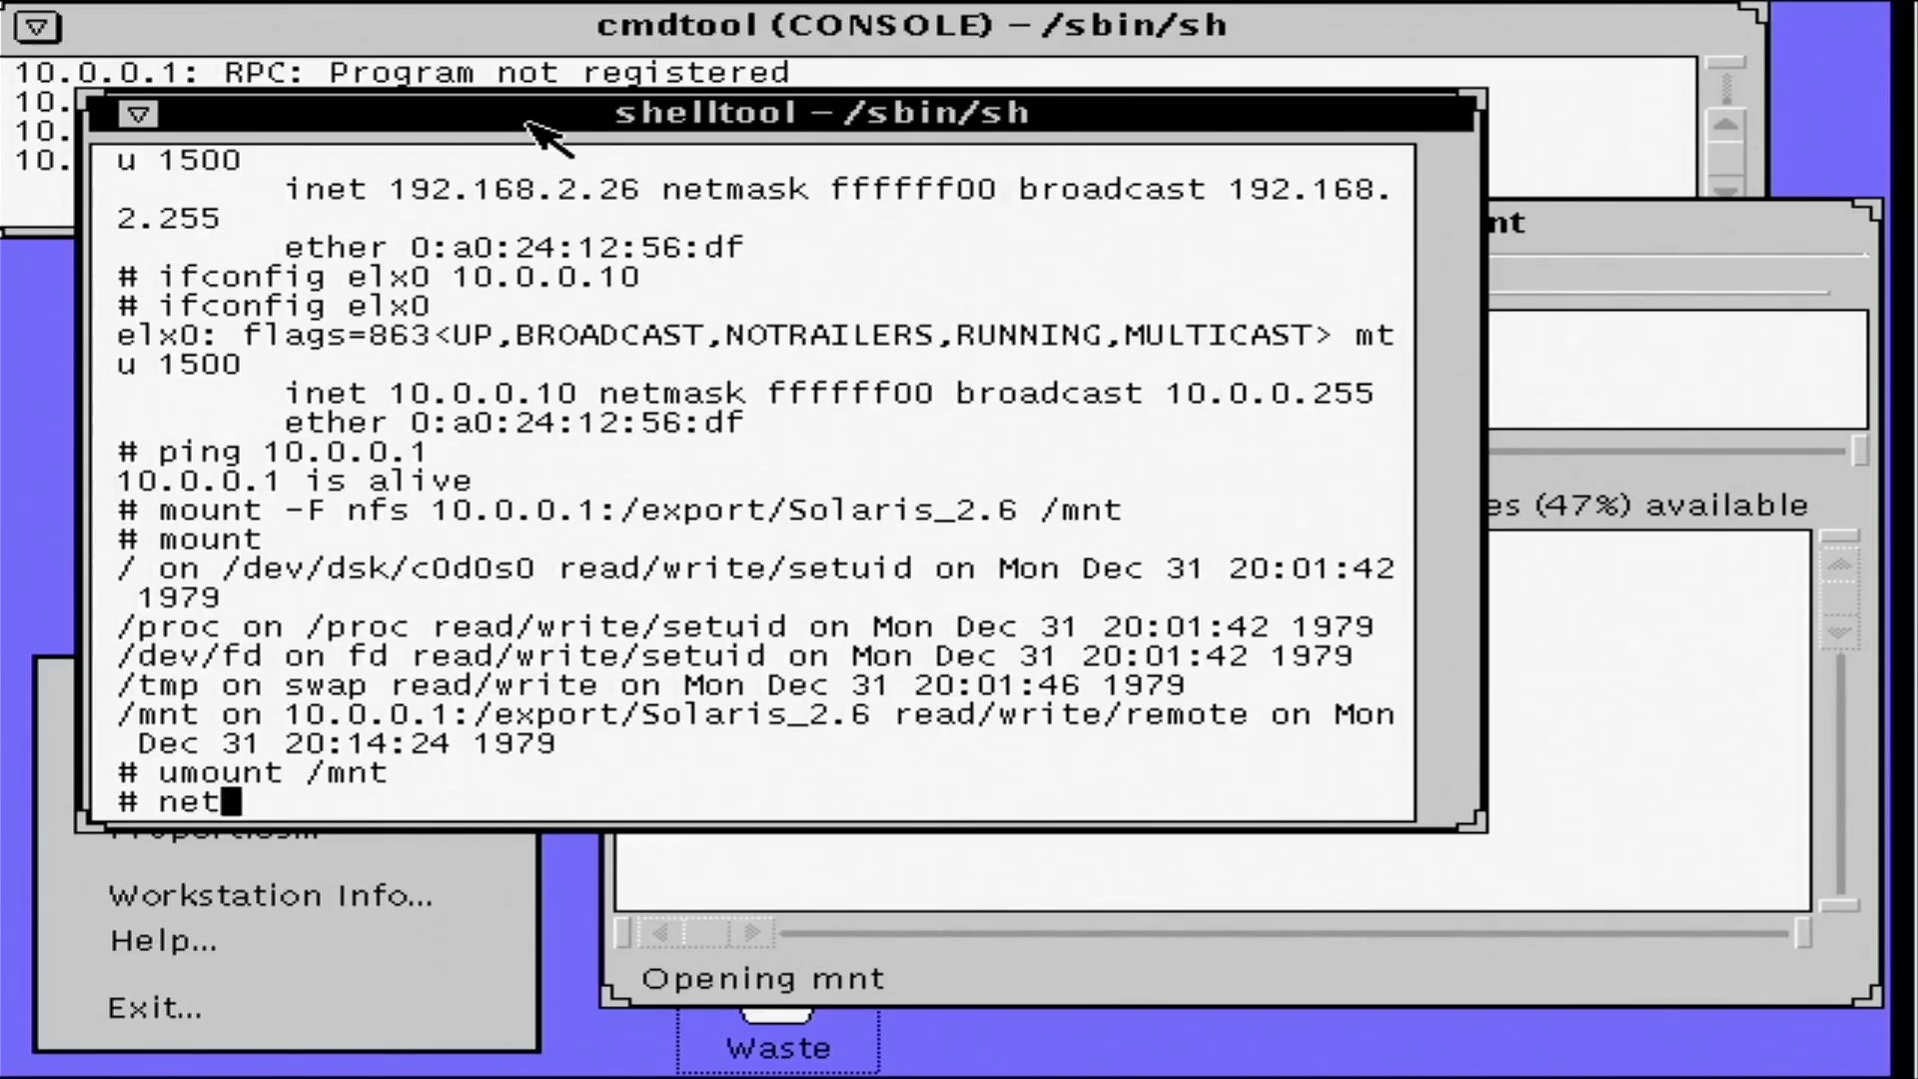
text(stat -an )
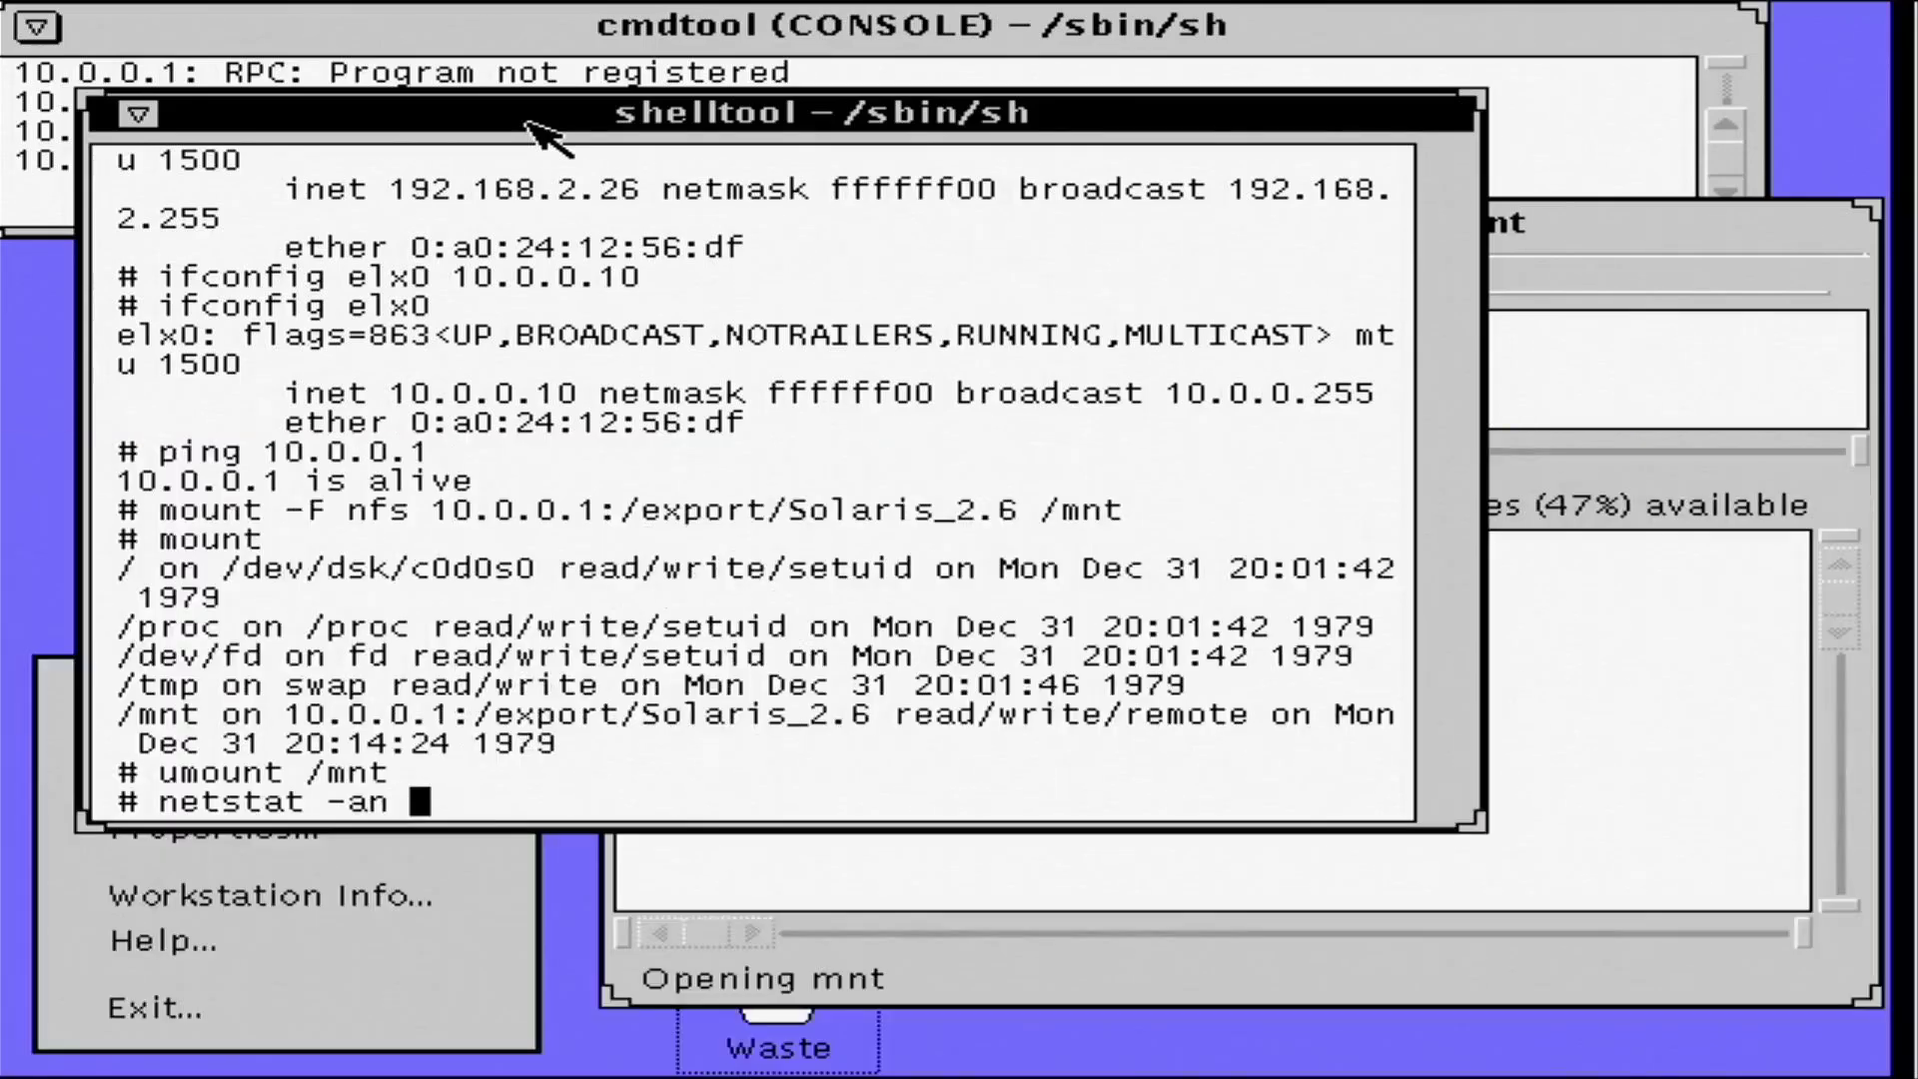
text(| more)
key(Return)
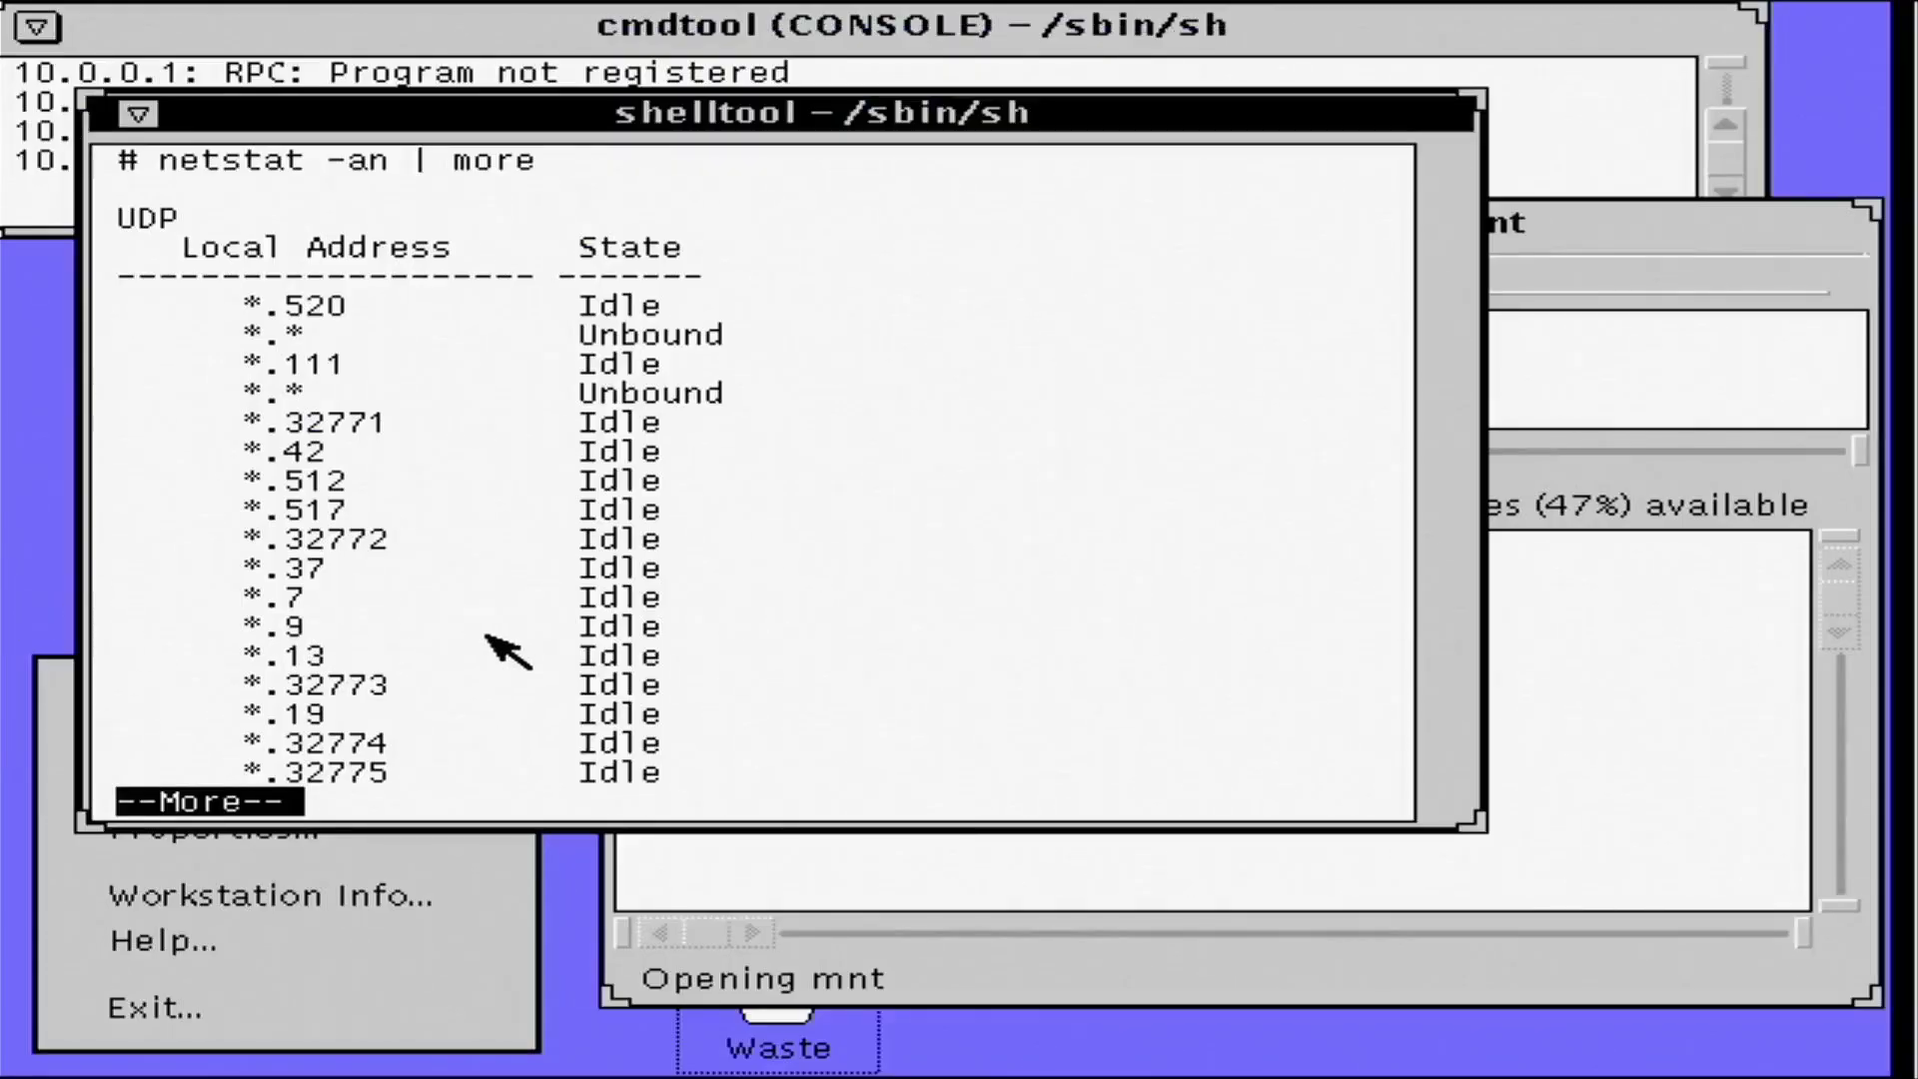
key(space)
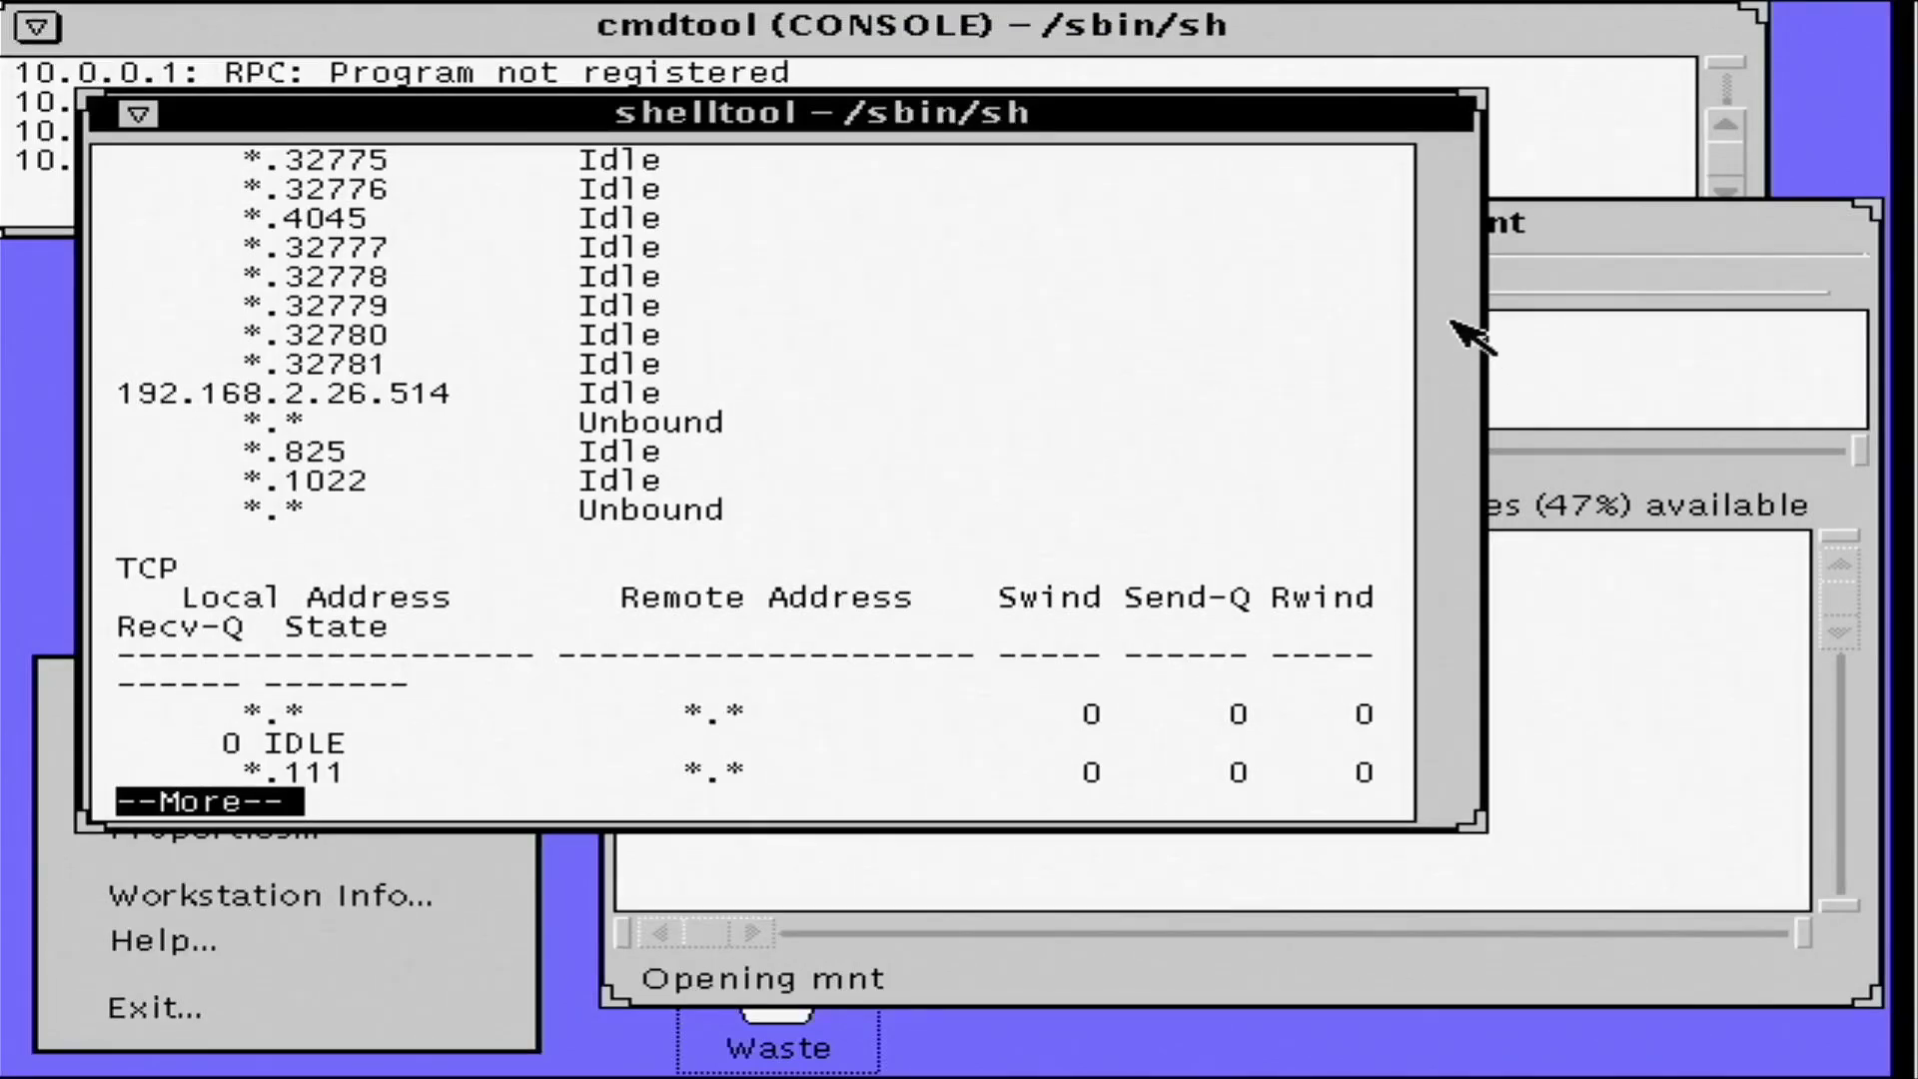
click(1287, 279)
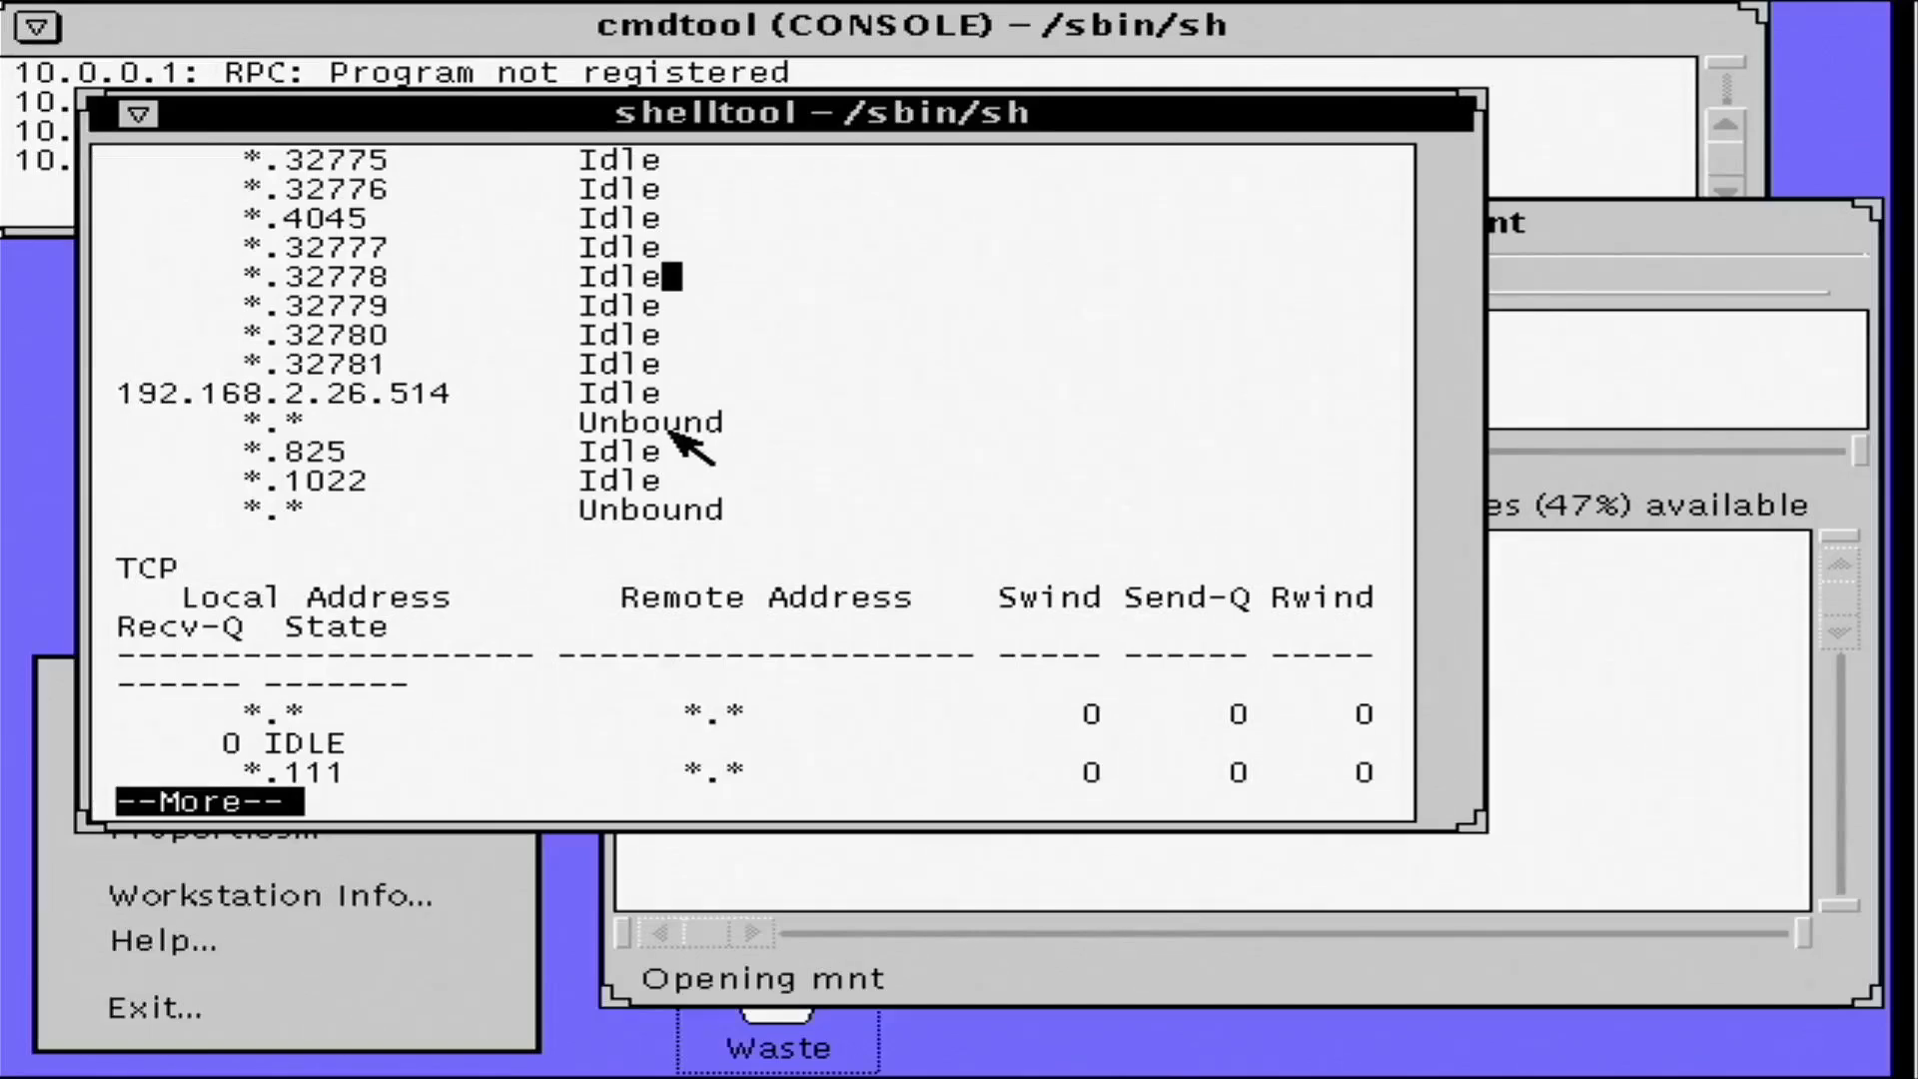
key(space)
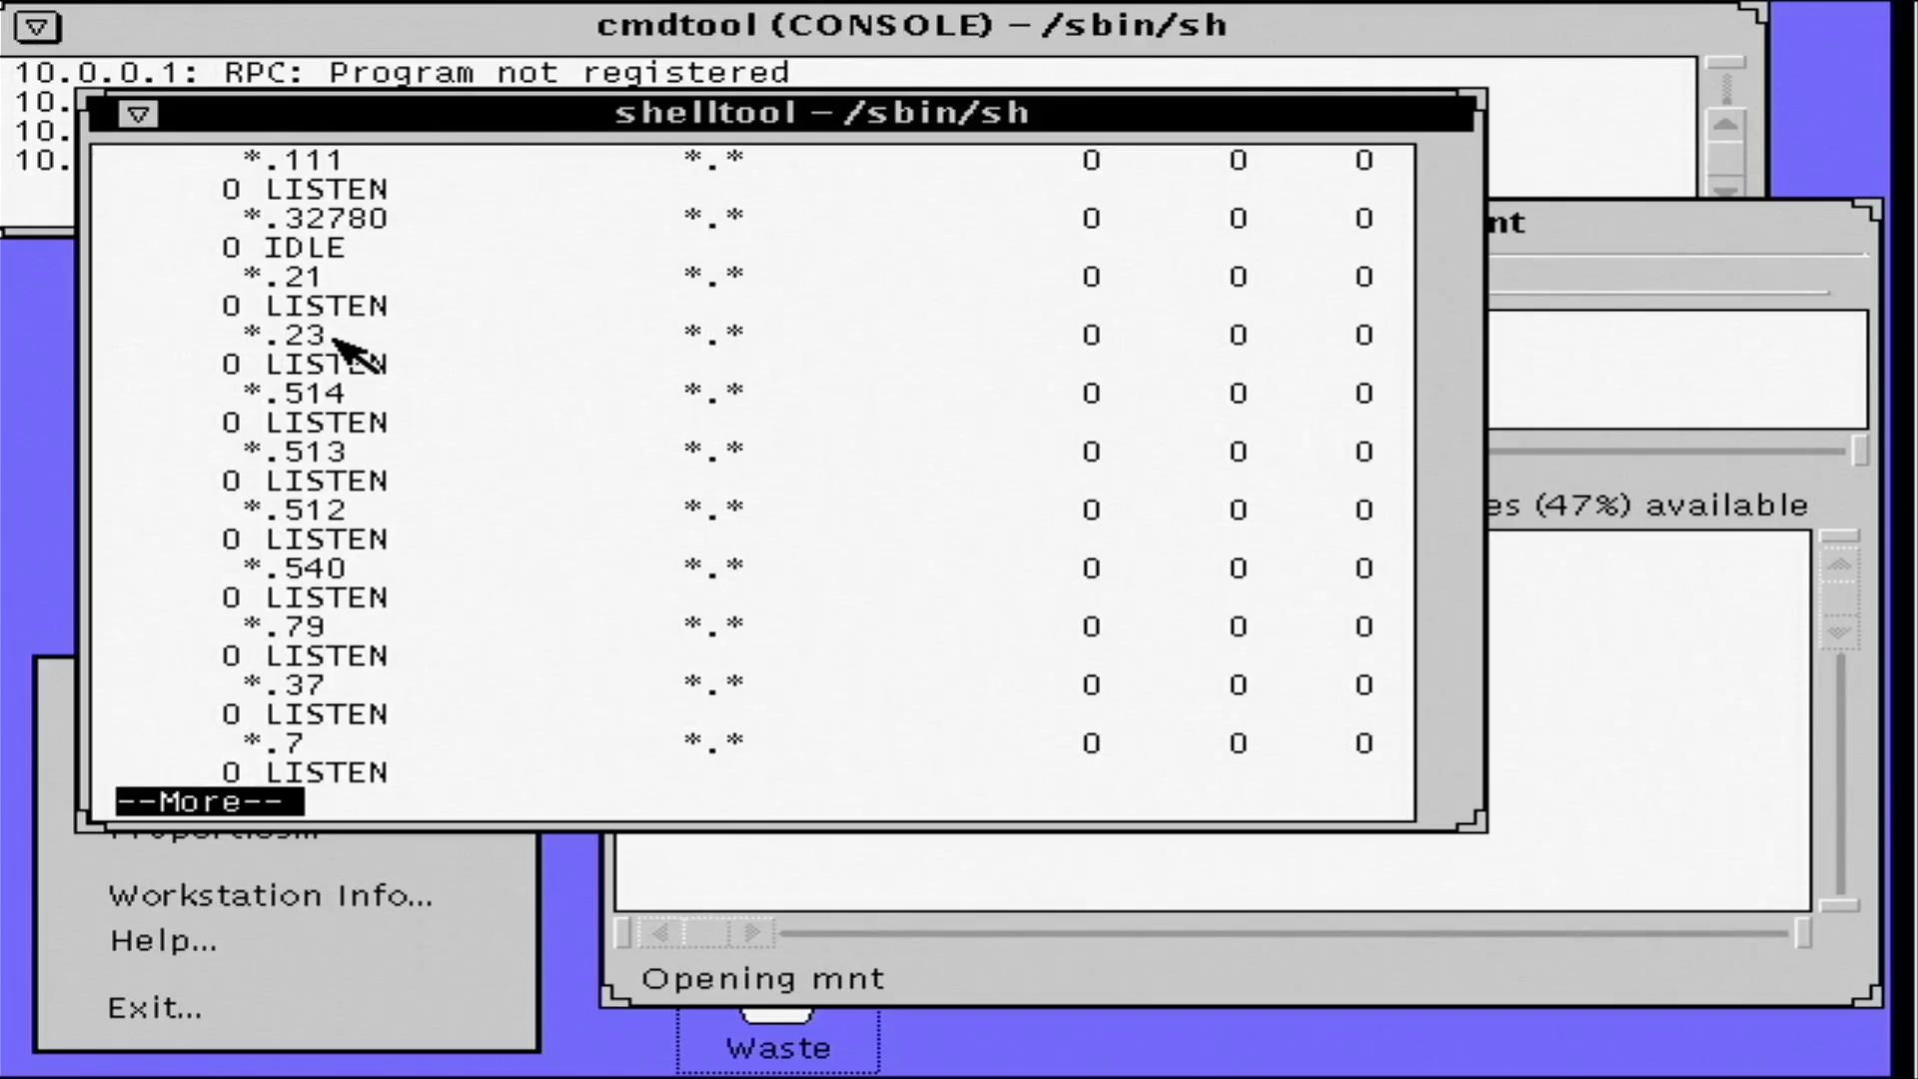
key(q)
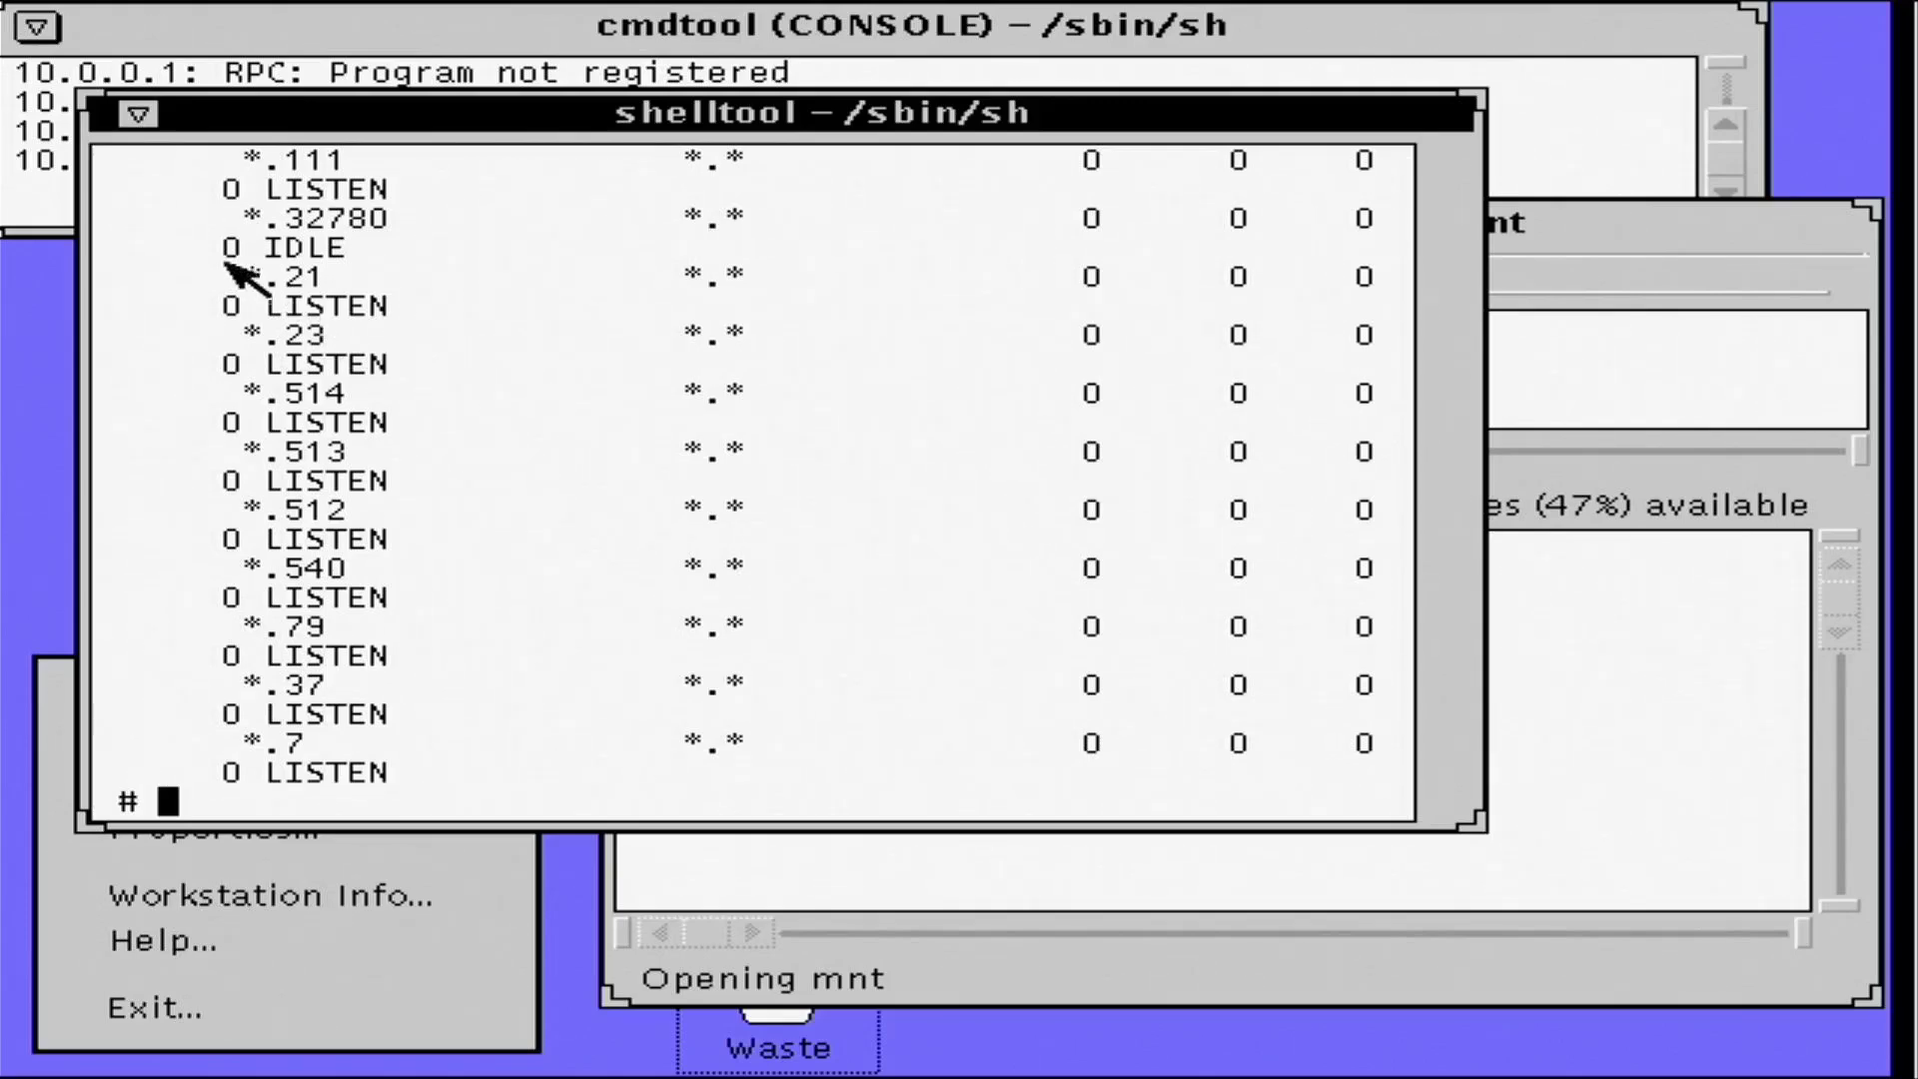
- Quit shelltool and File Manager, then choose Exit from the Workspace menu to leave OpenWindows
right_click(143, 115)
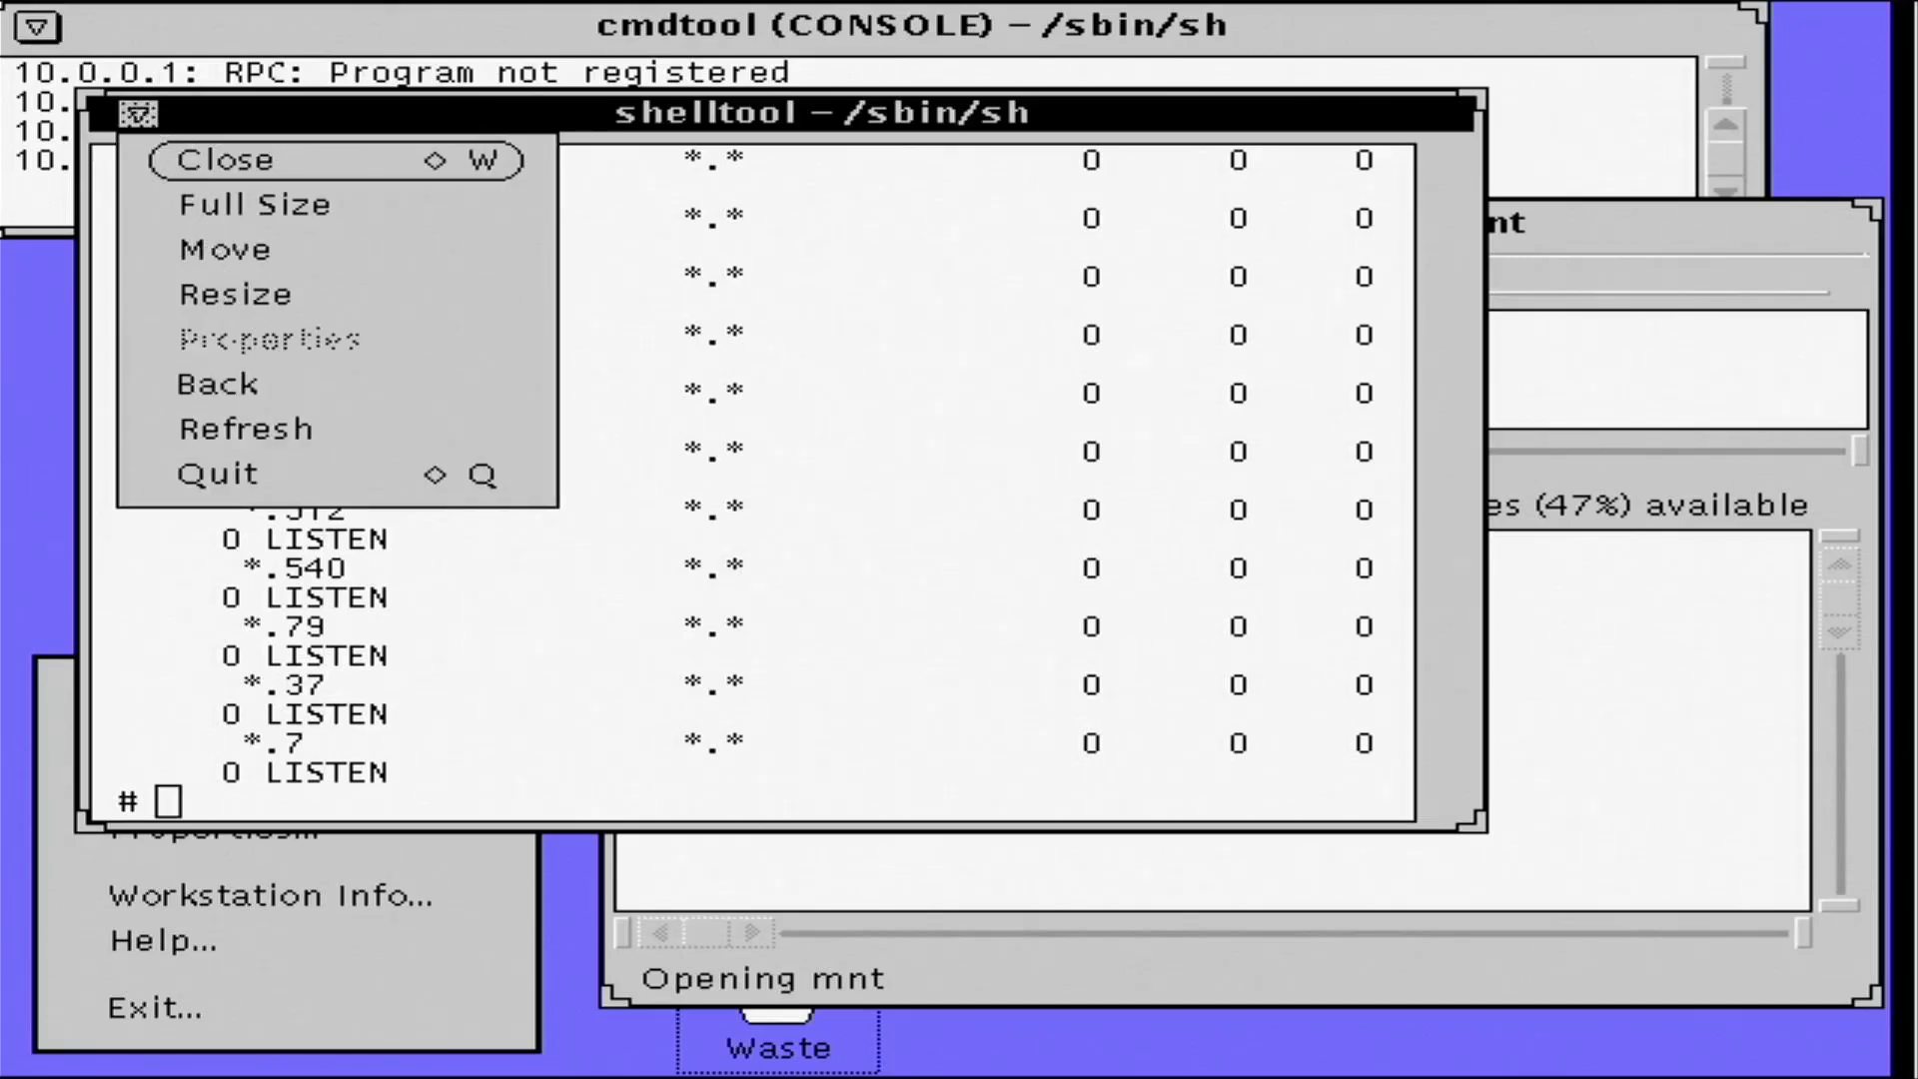
click(258, 474)
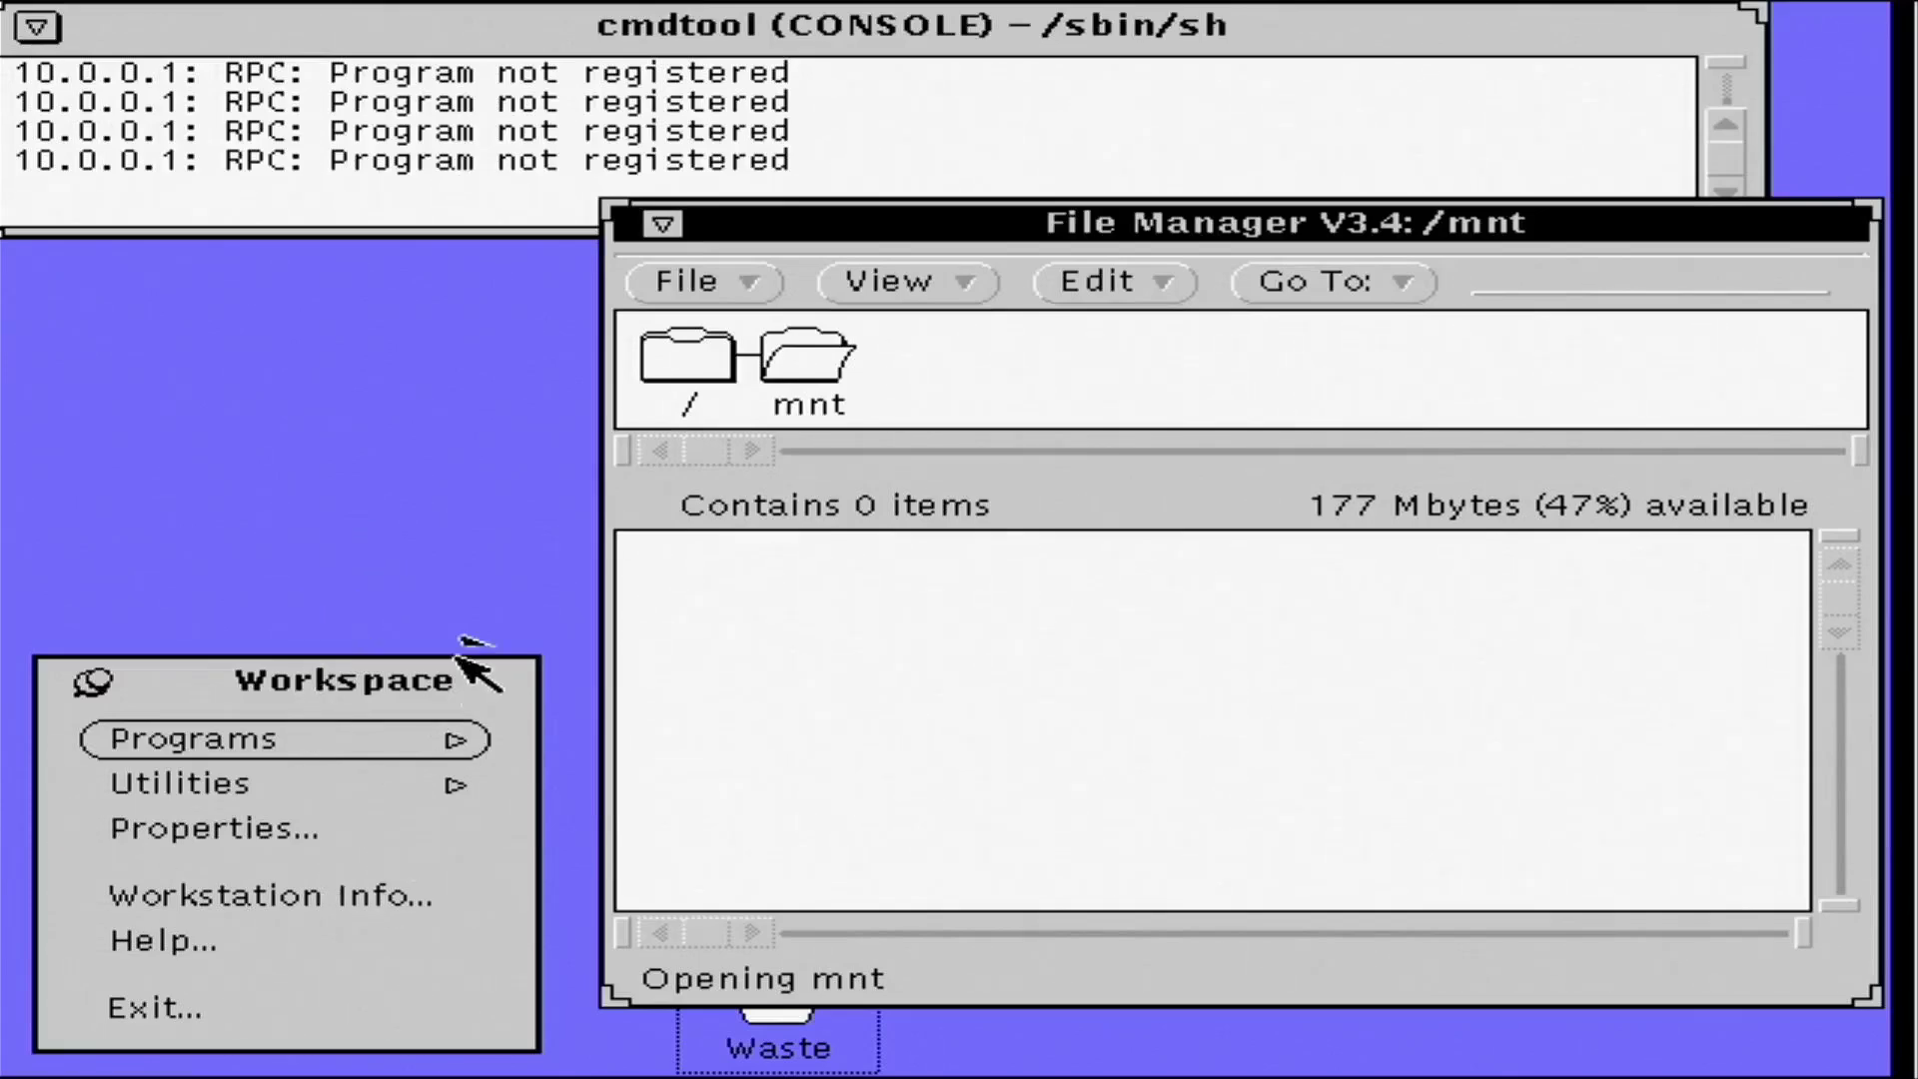
right_click(705, 290)
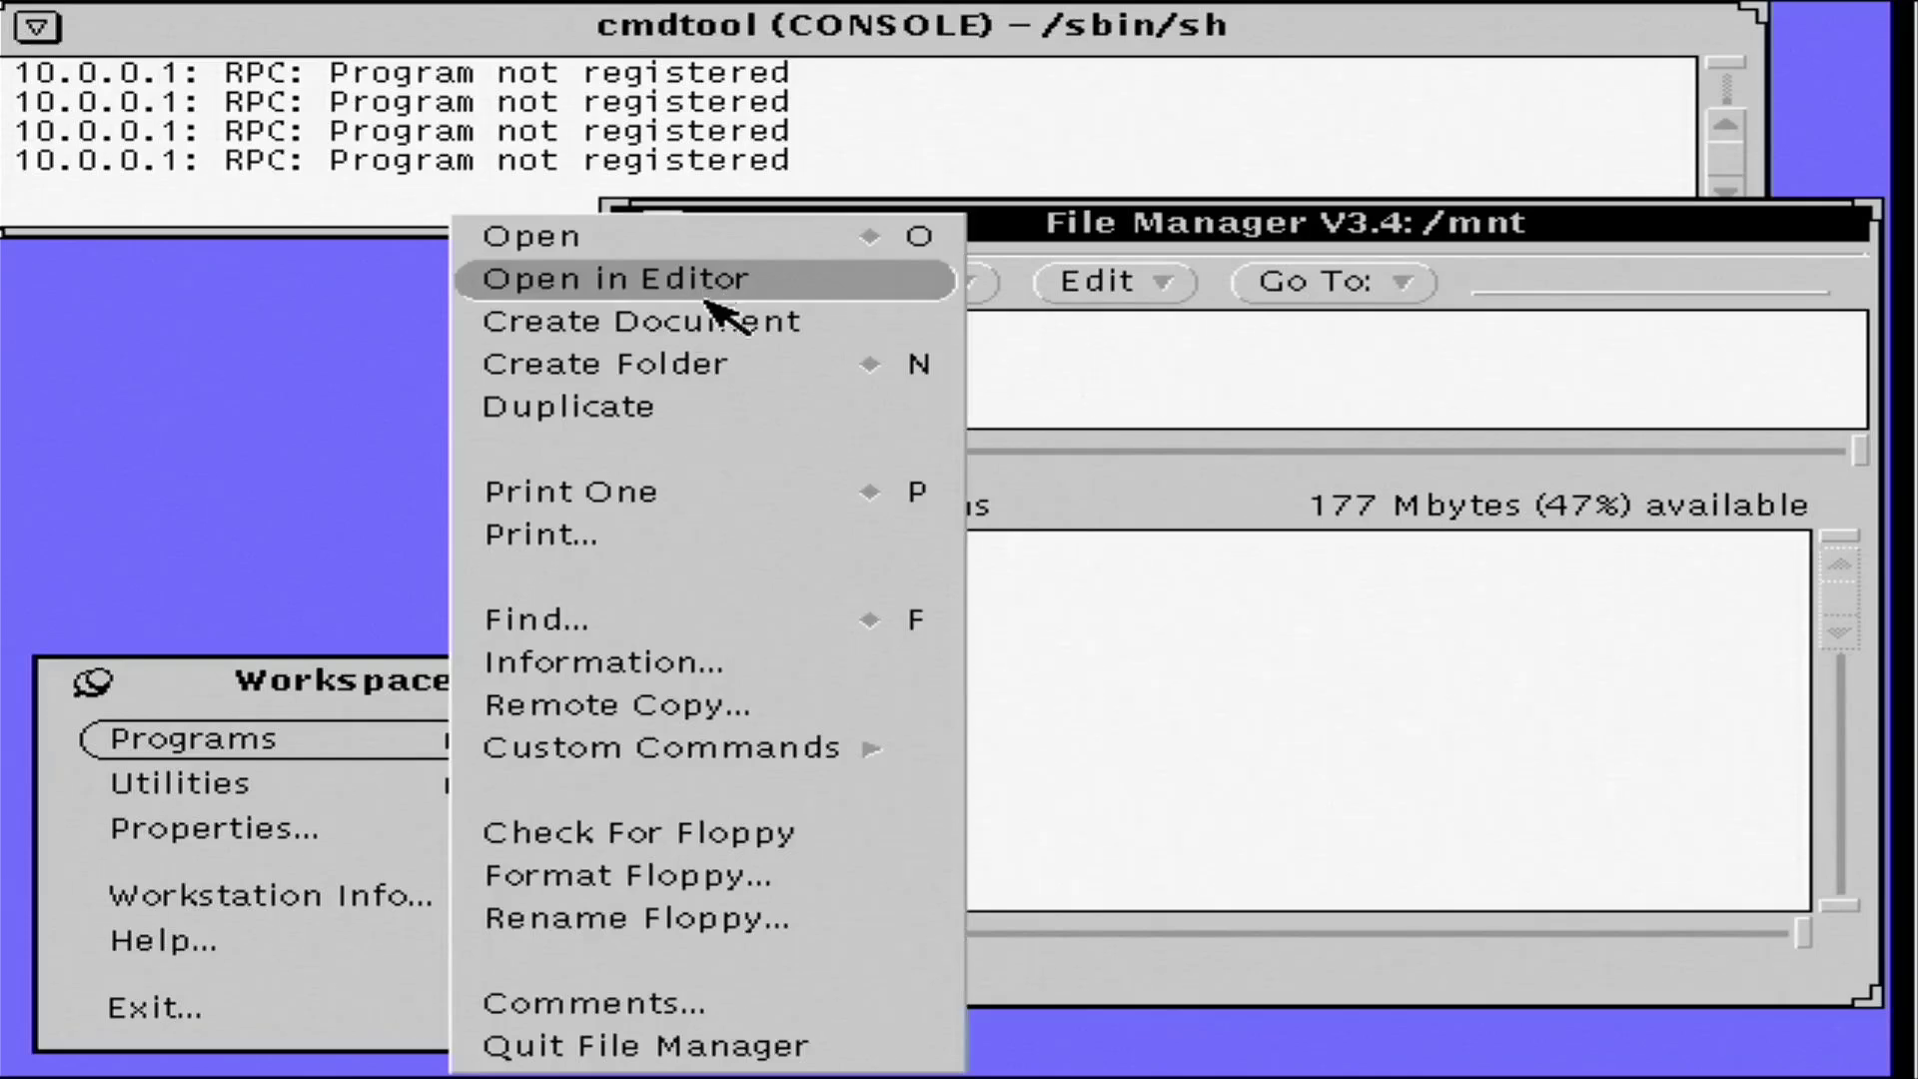
click(756, 1057)
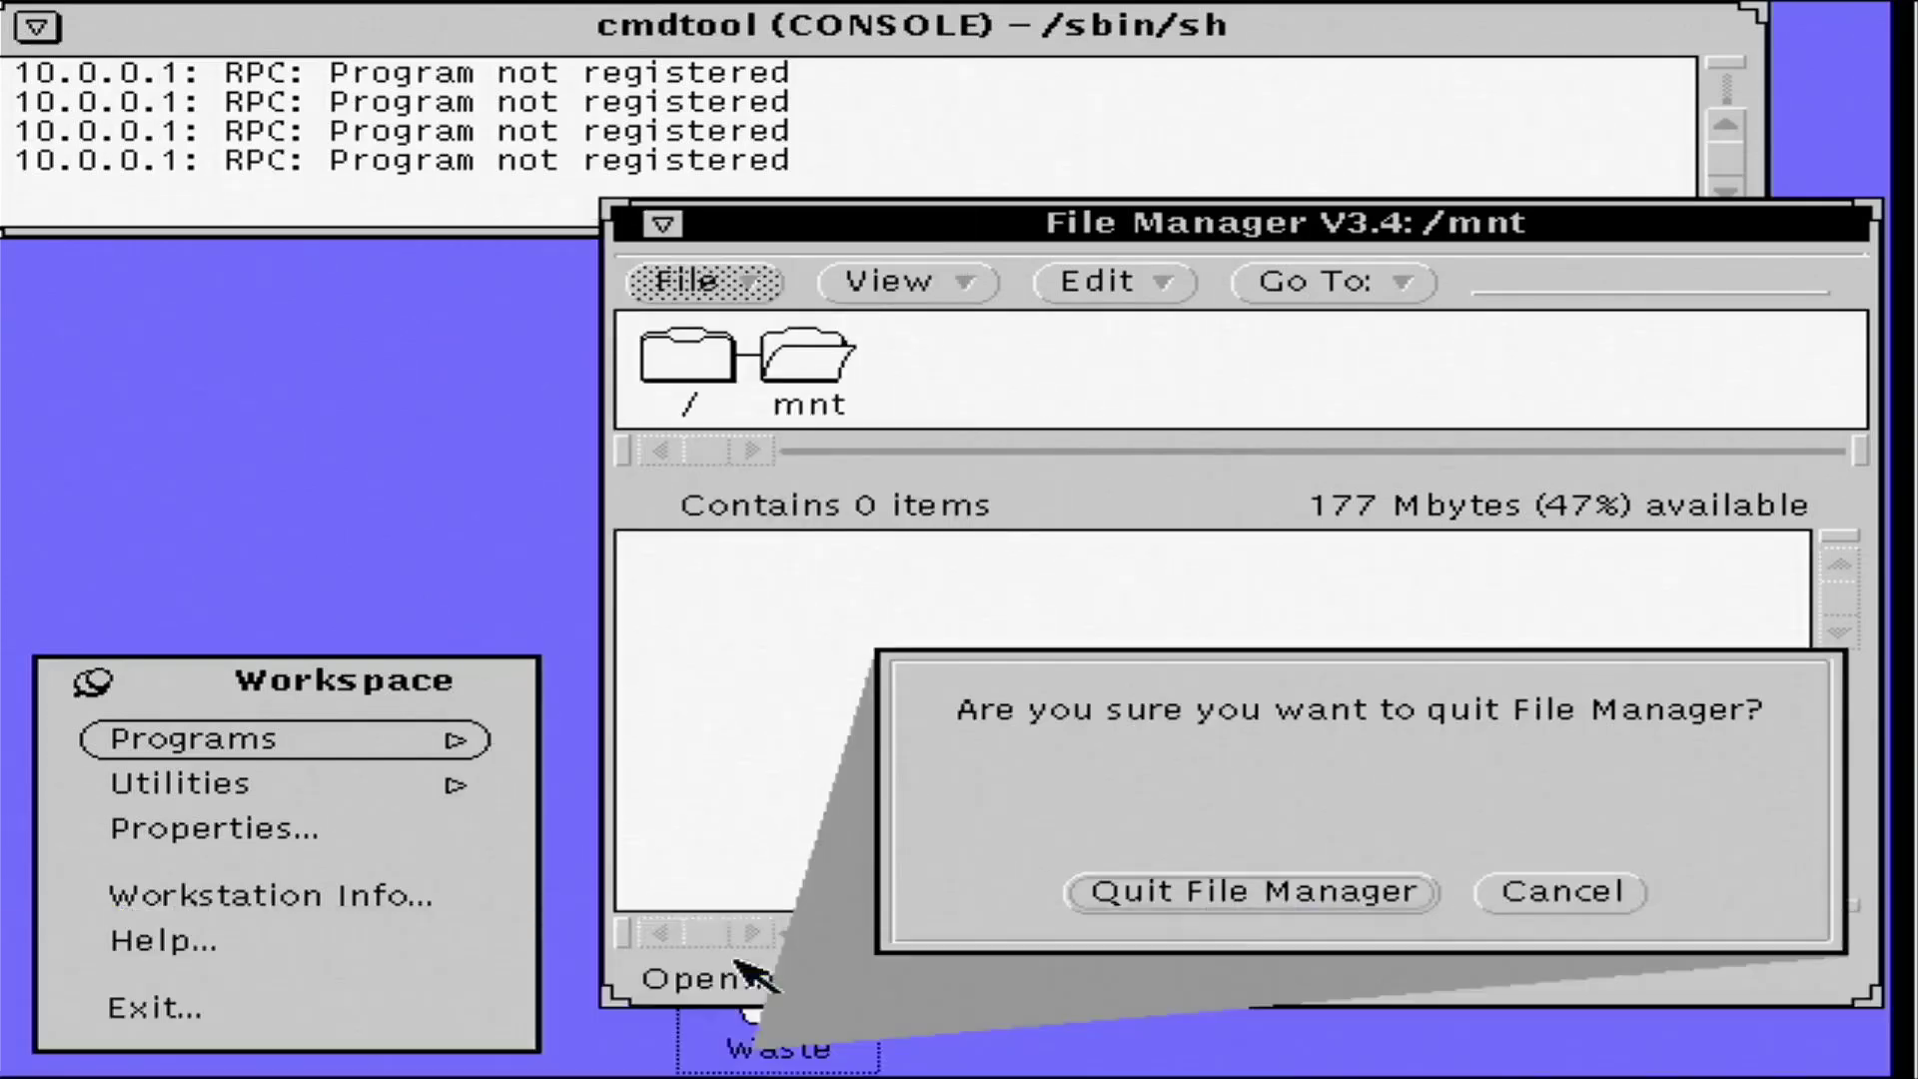
click(1079, 892)
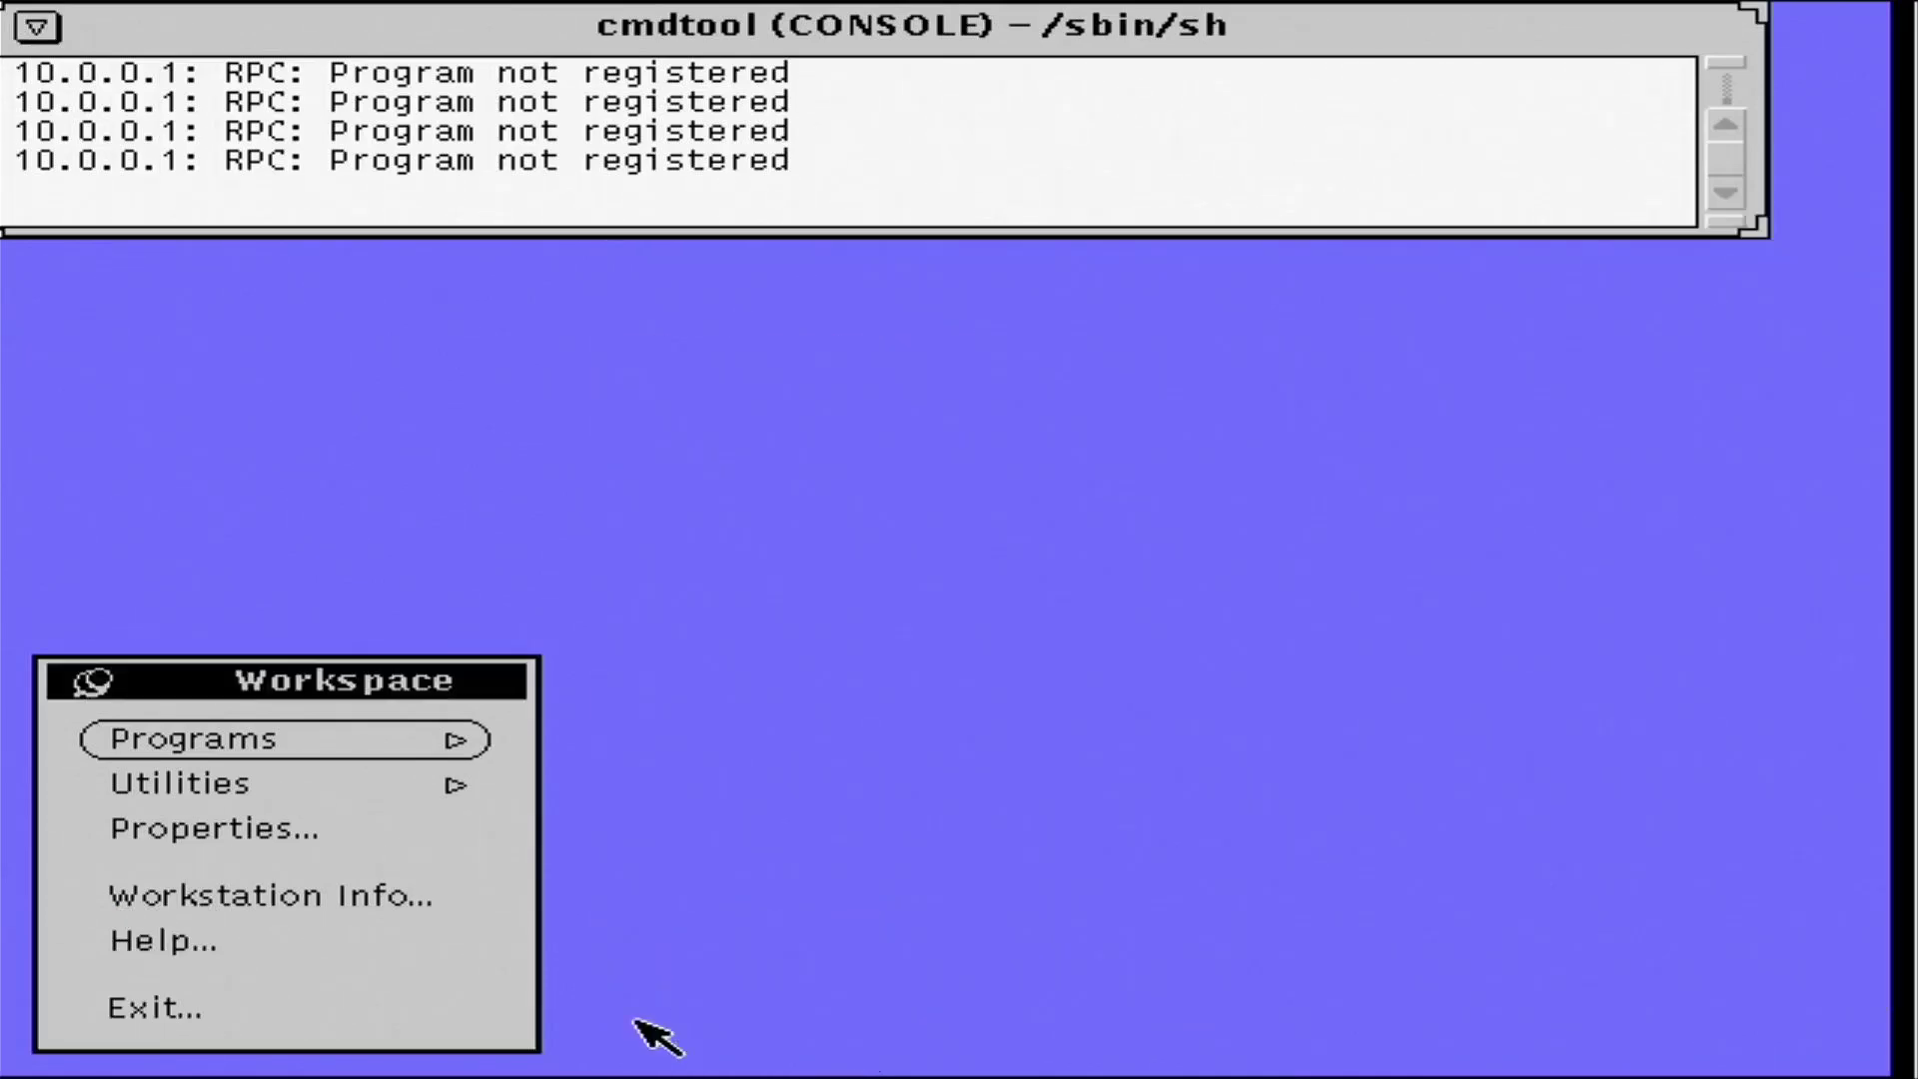
click(266, 1000)
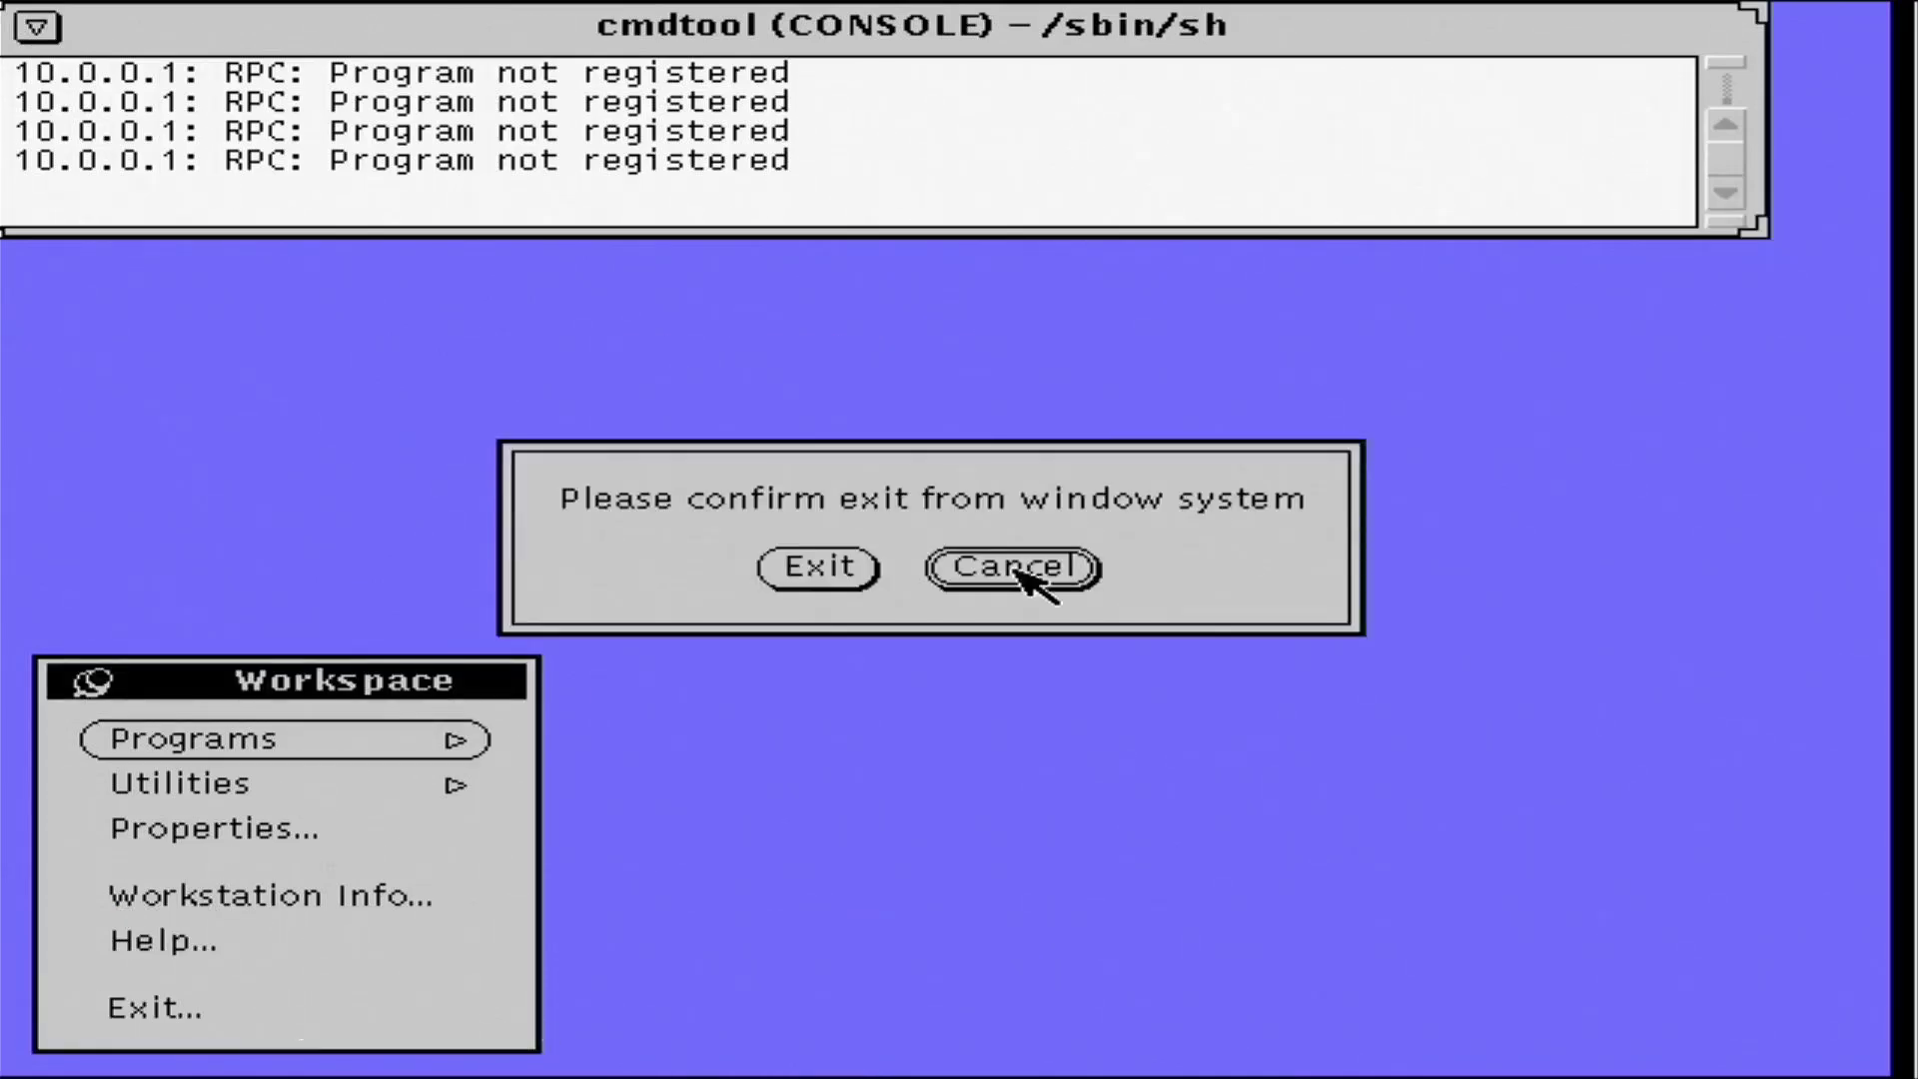